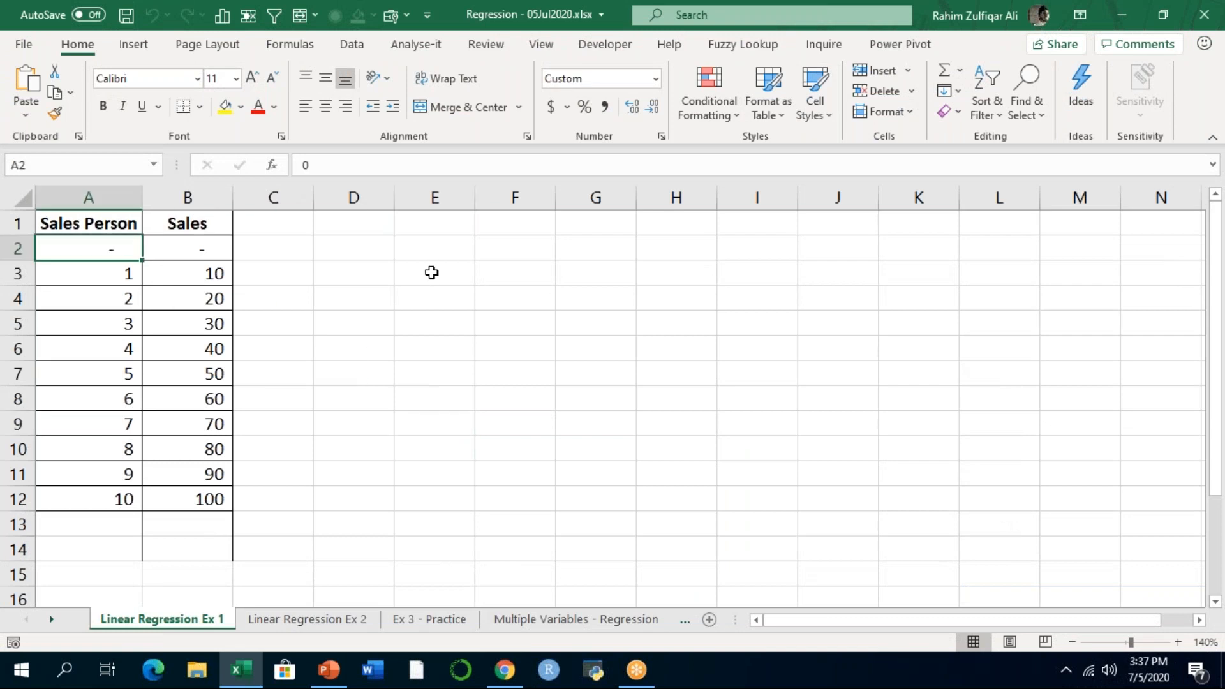
left_click(857, 29)
left_click(268, 319)
left_click(1110, 268)
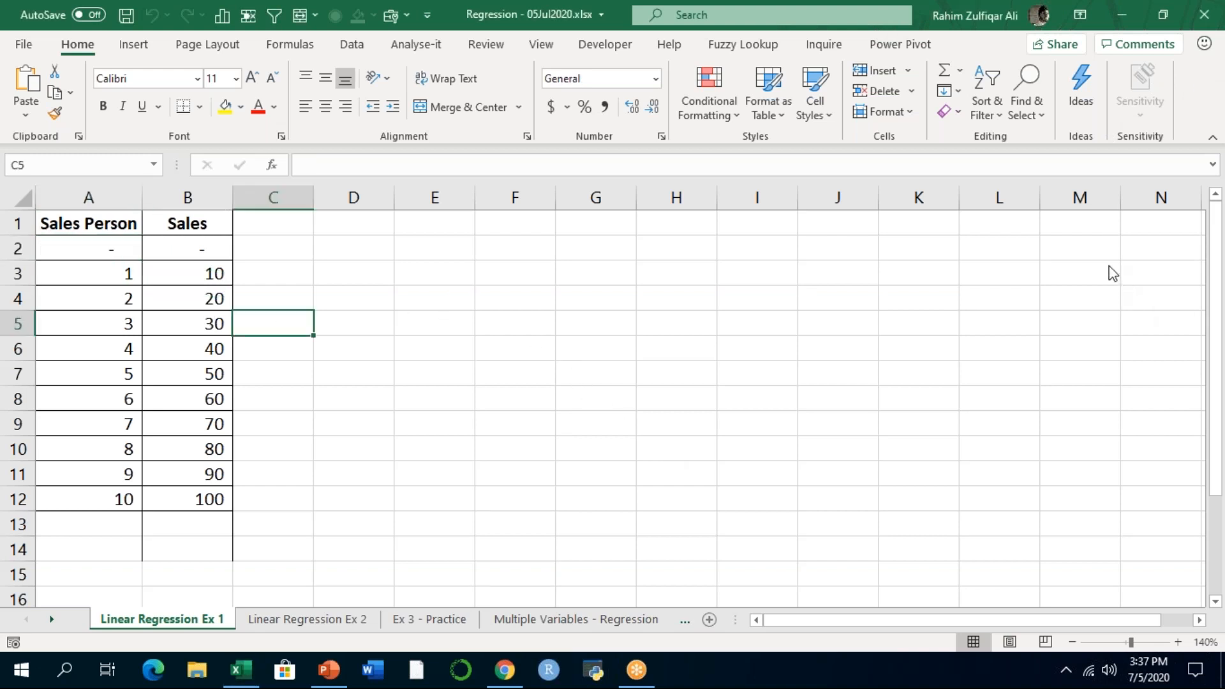
left_click(666, 274)
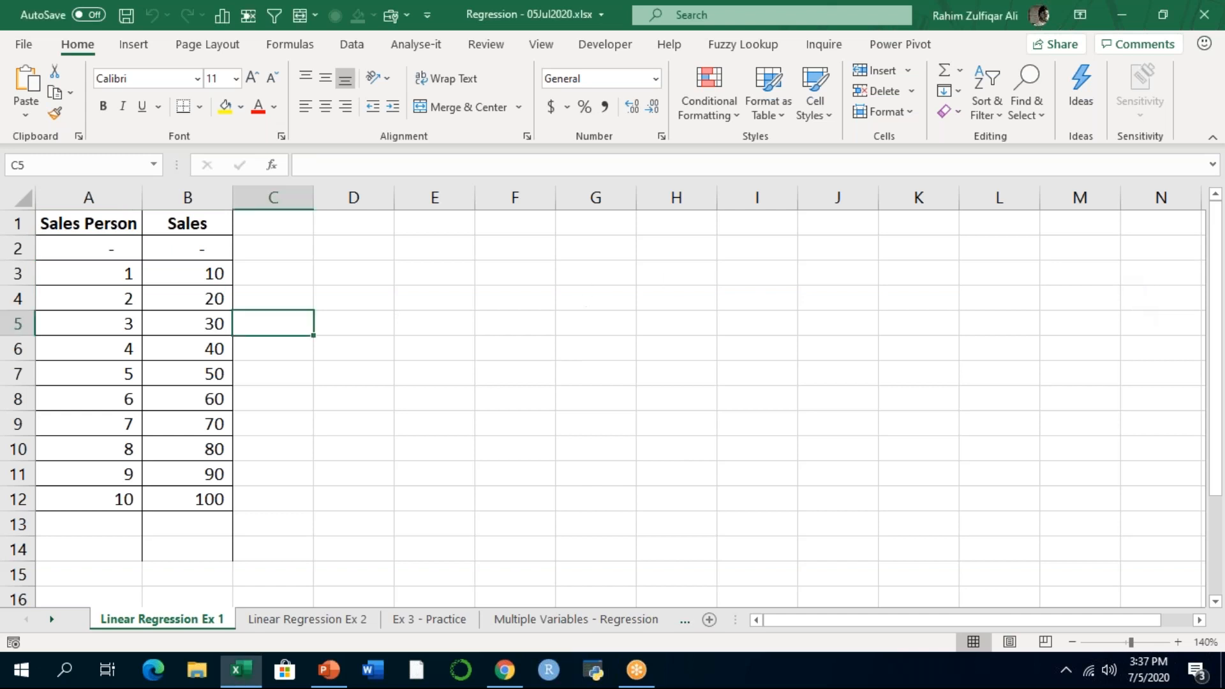
left_click(1204, 75)
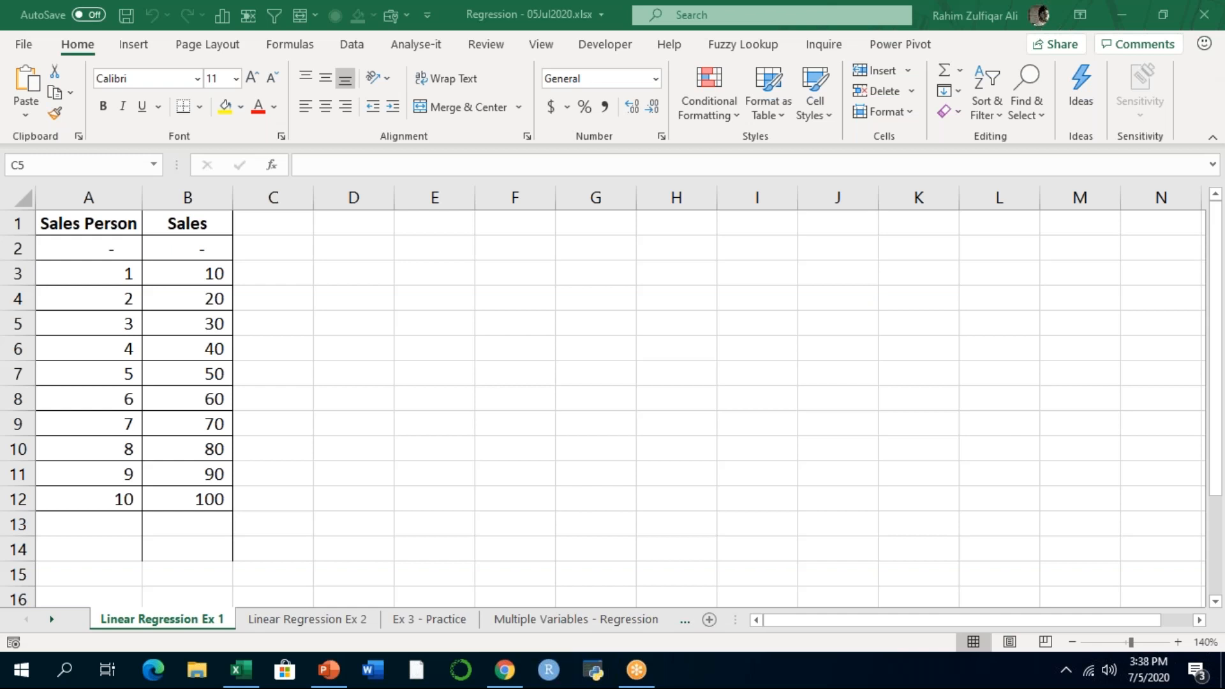
left_click(199, 345)
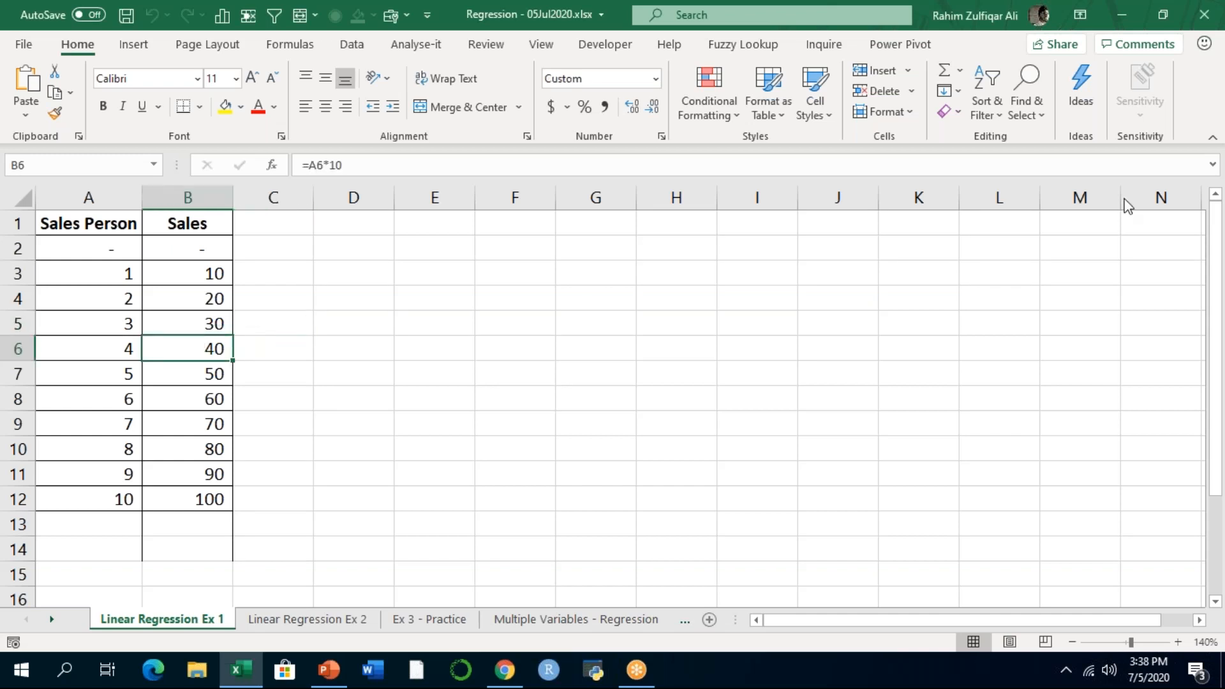
left_click(1210, 84)
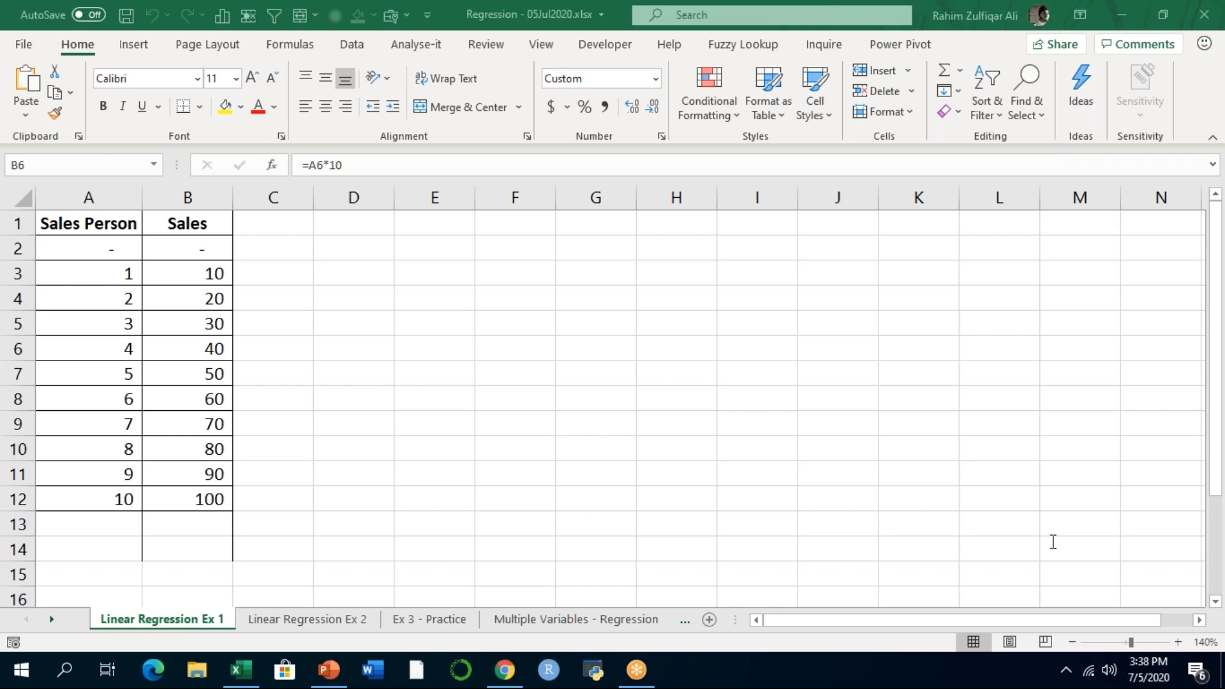
left_click(172, 348)
left_click(149, 360)
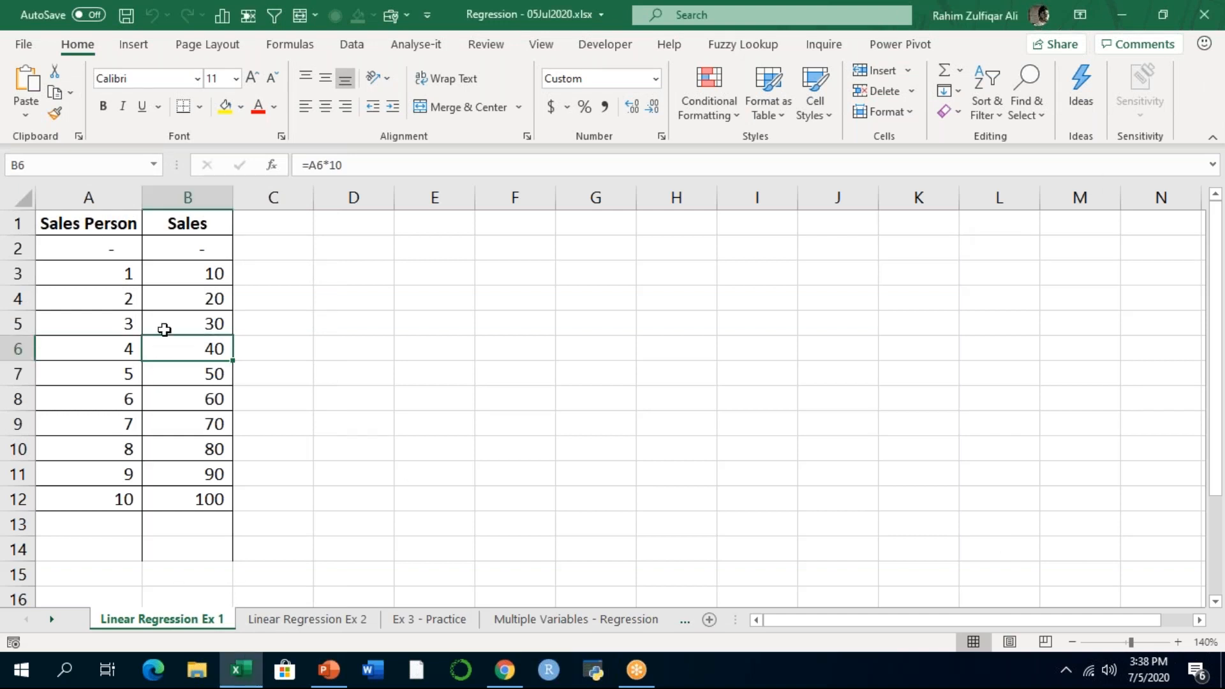
left_click(172, 279)
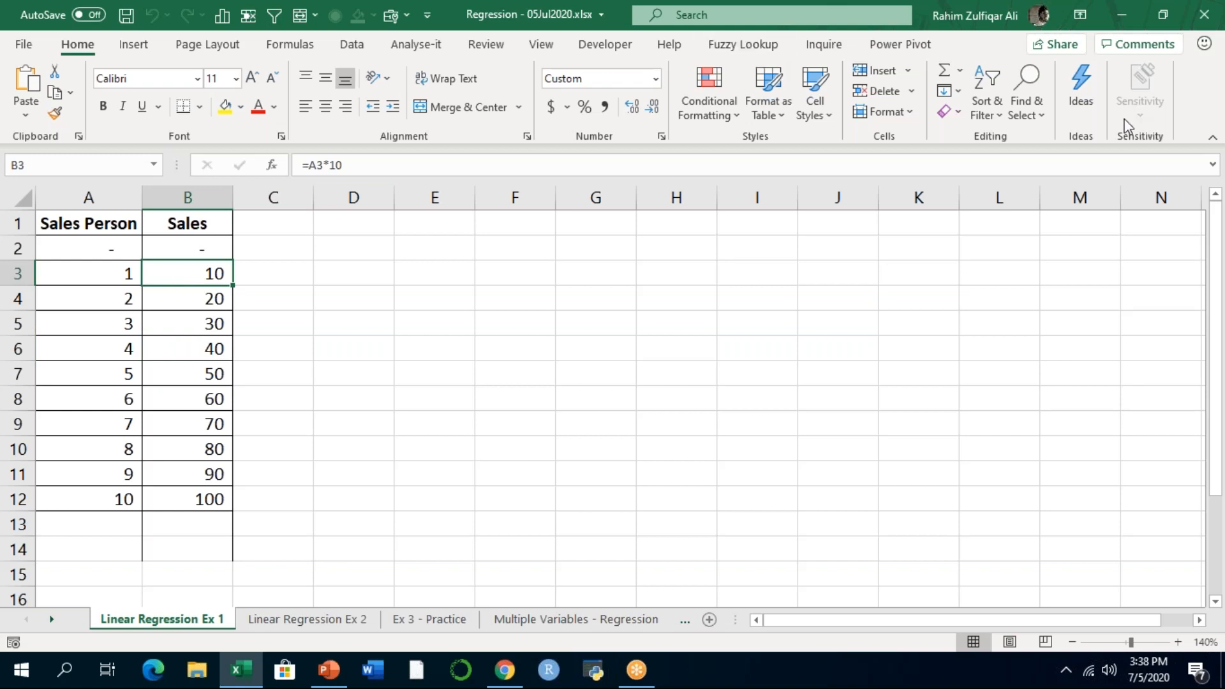
left_click(905, 83)
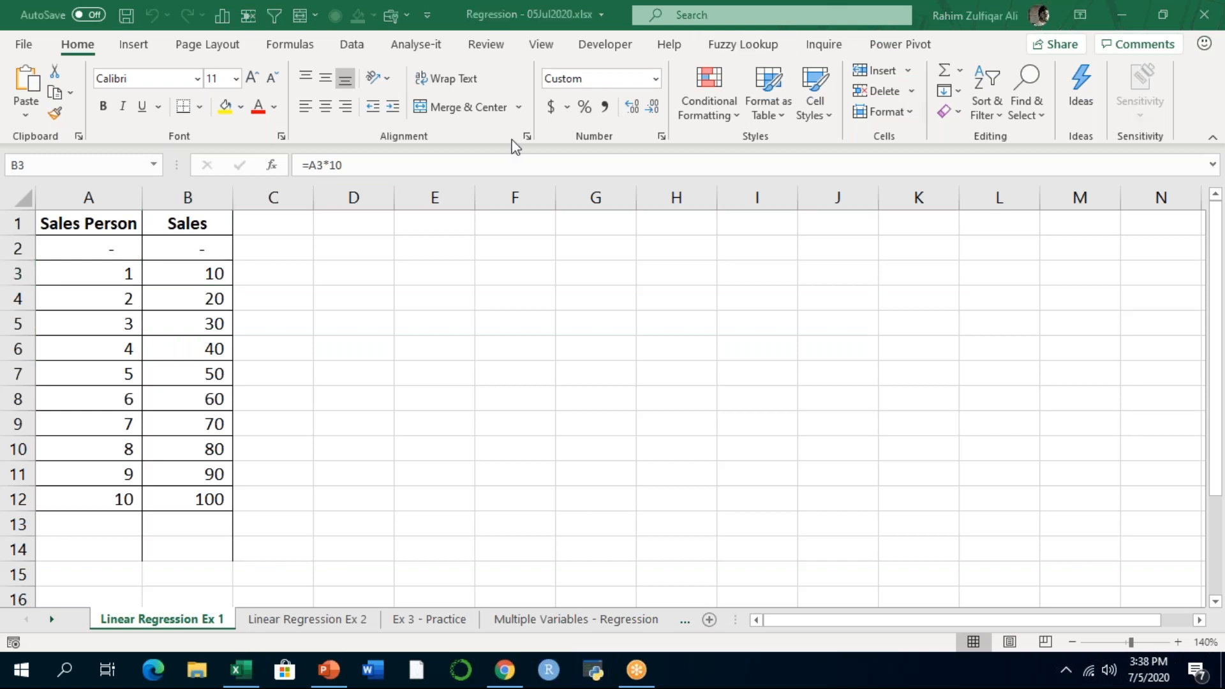
left_click(118, 250)
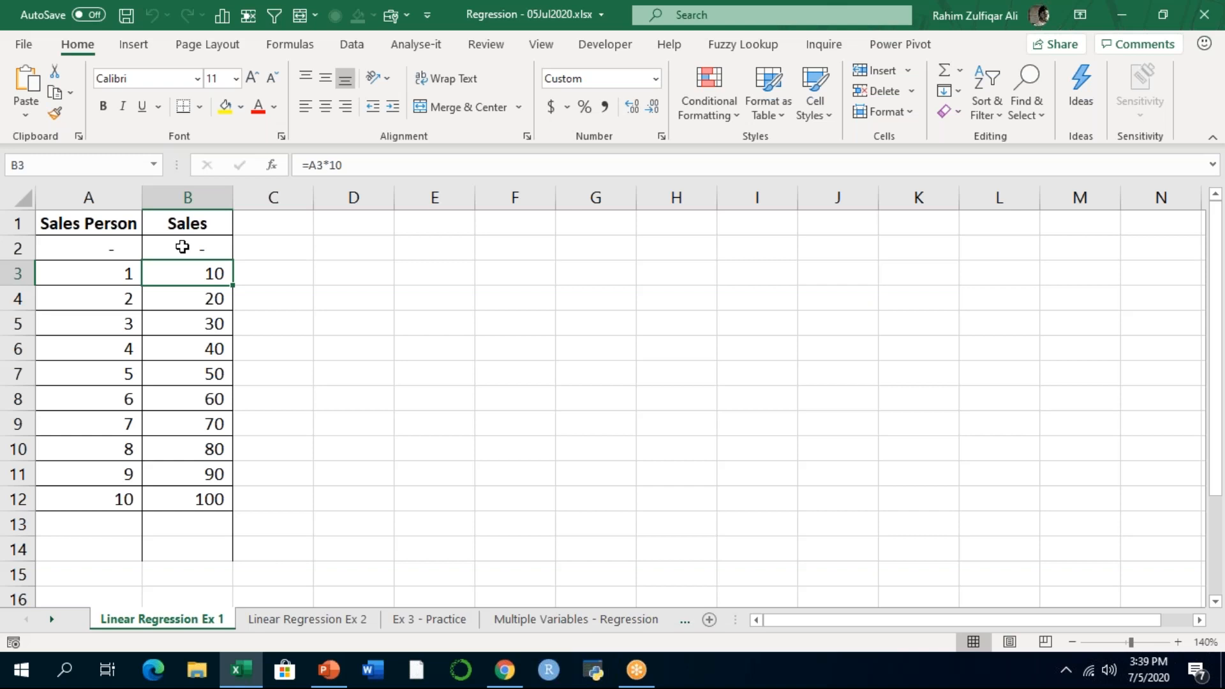
Label D1 "Sales" and describe it in E1 as "Y - Dependent variable"
left_click(334, 221)
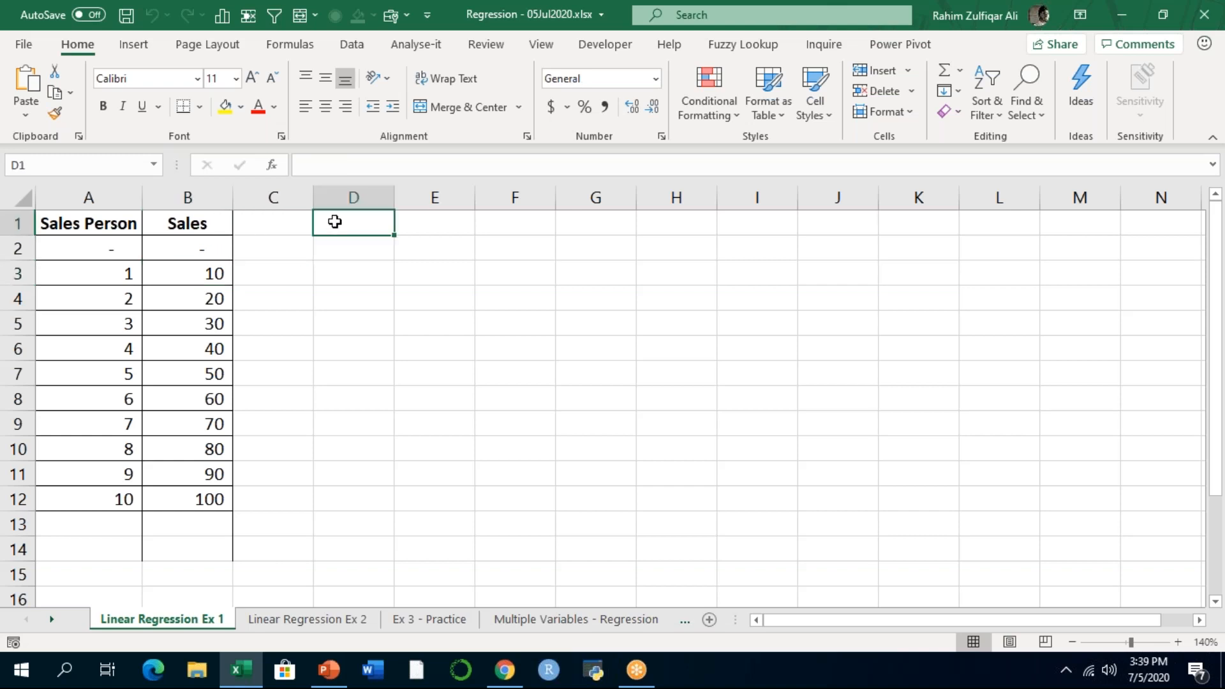
type("Sales")
key("Tab")
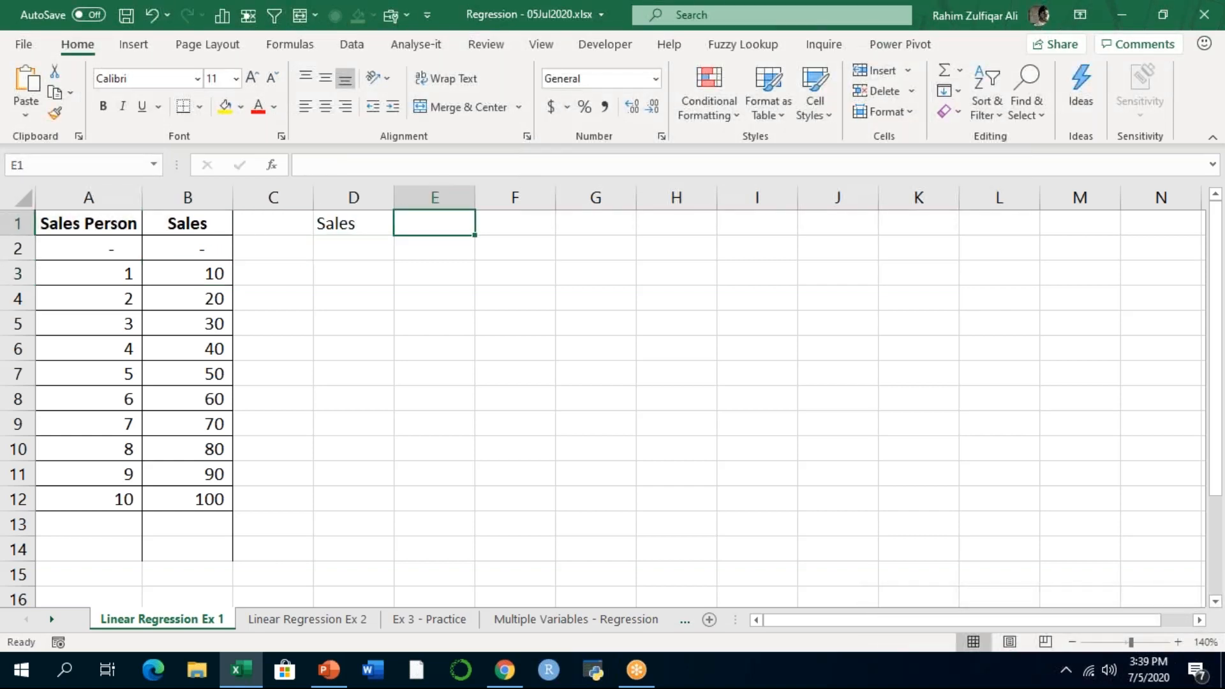
type("Y - ")
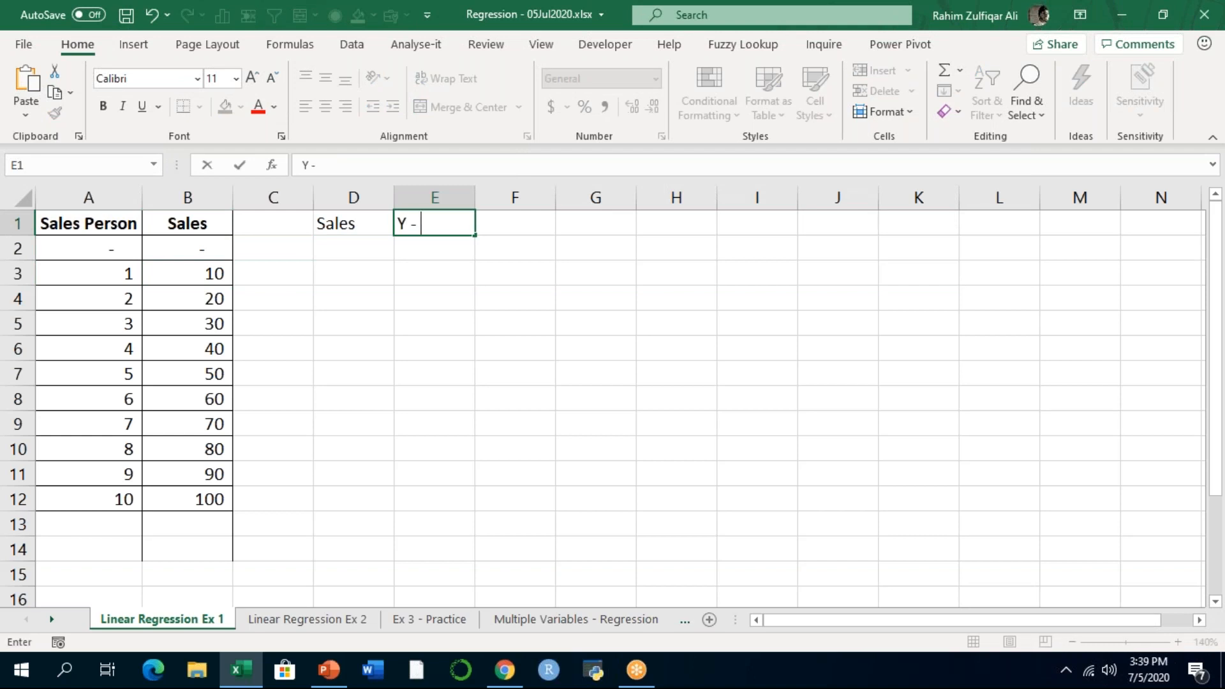
type("Dependent ")
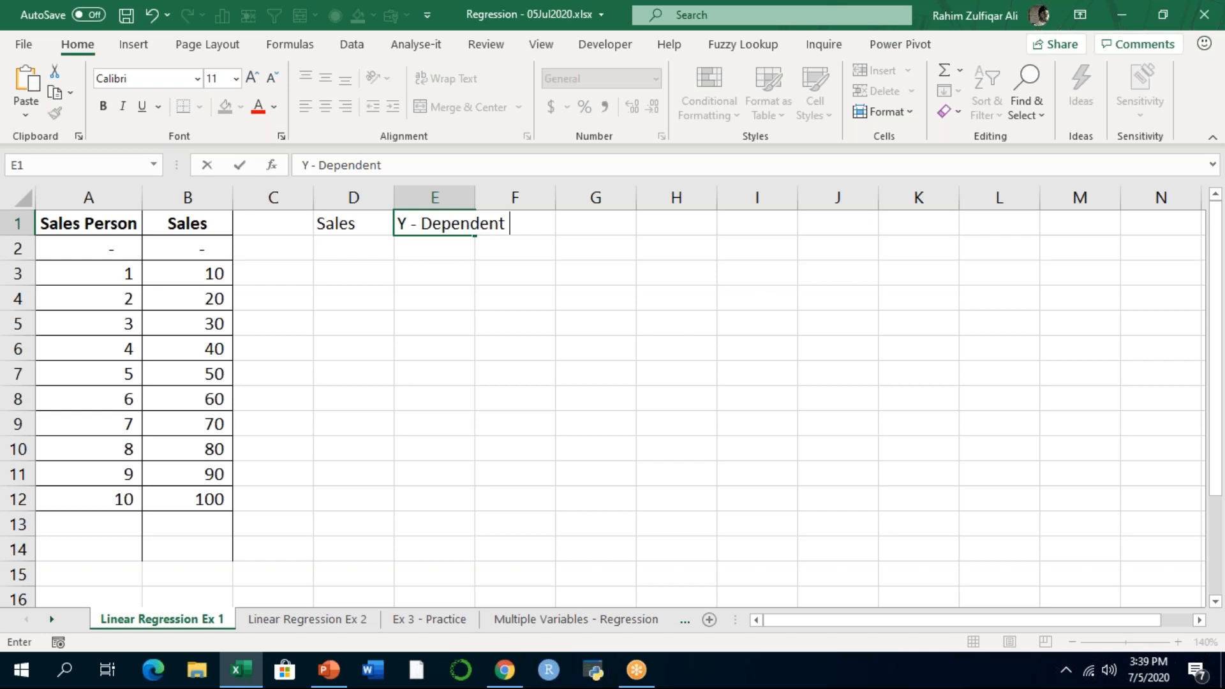
type("variable")
key("Return")
Enter "Sales Person" in D2 and "X - Independent Variable" in E2, and fit column D's width to its text
type("Sales Person")
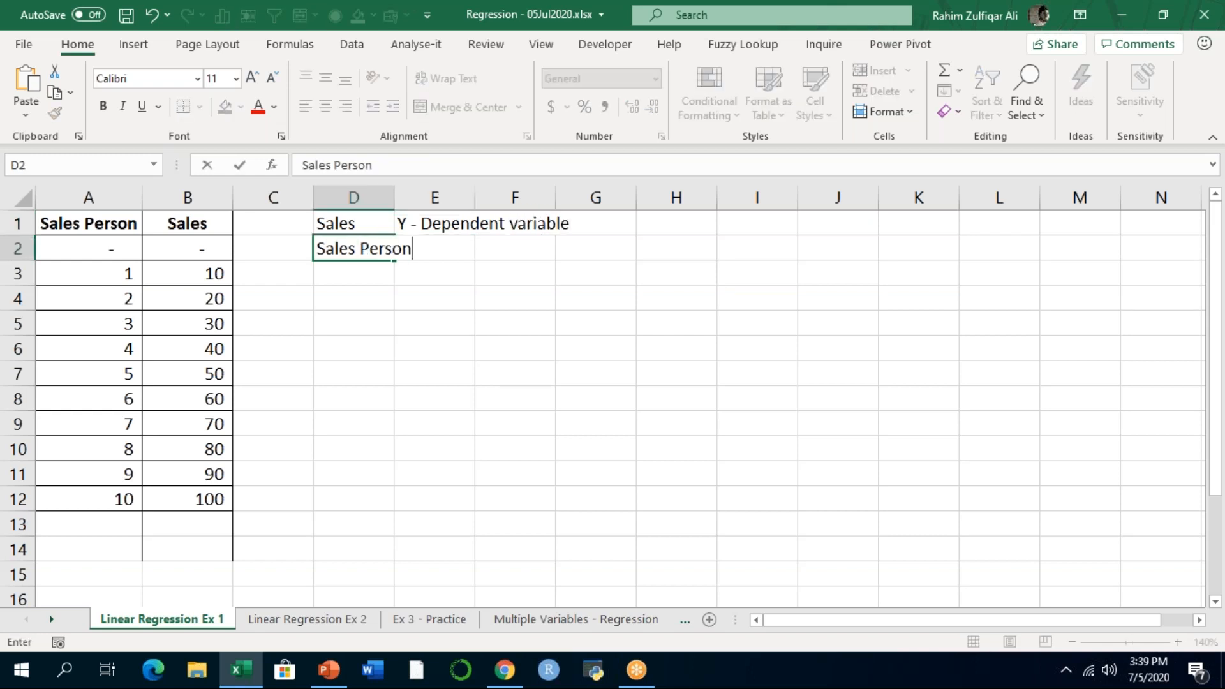
key("Tab")
type("X")
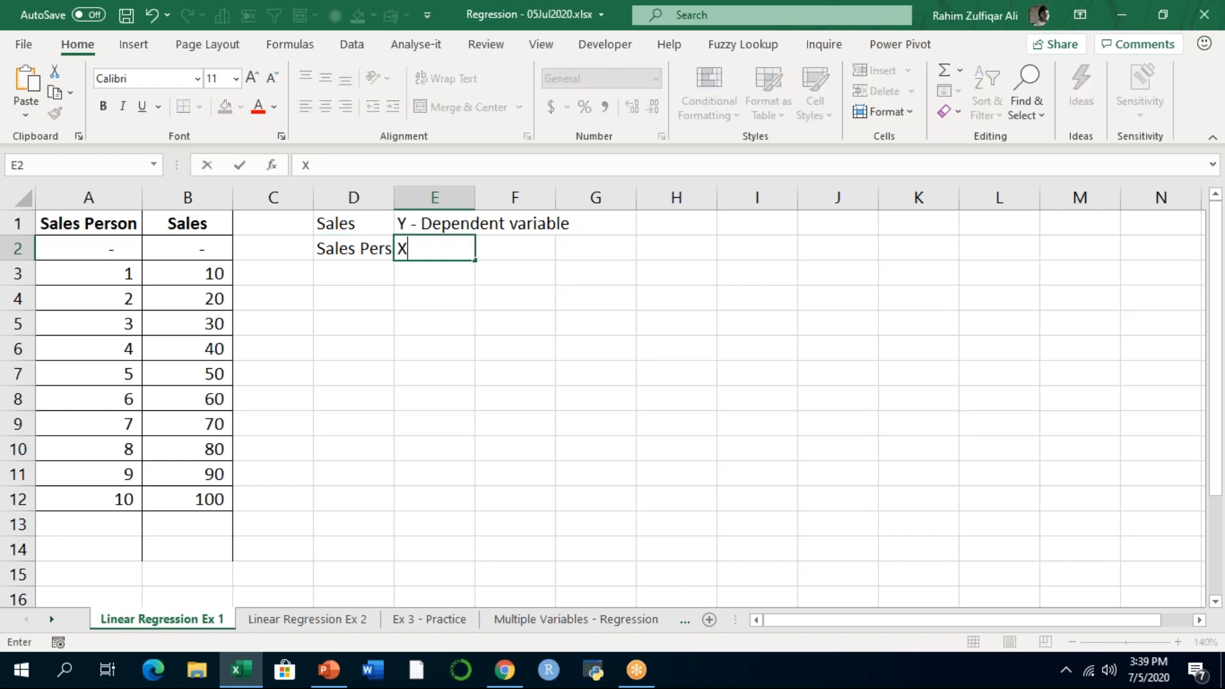
type(" - Indepe")
type("ndent Varia")
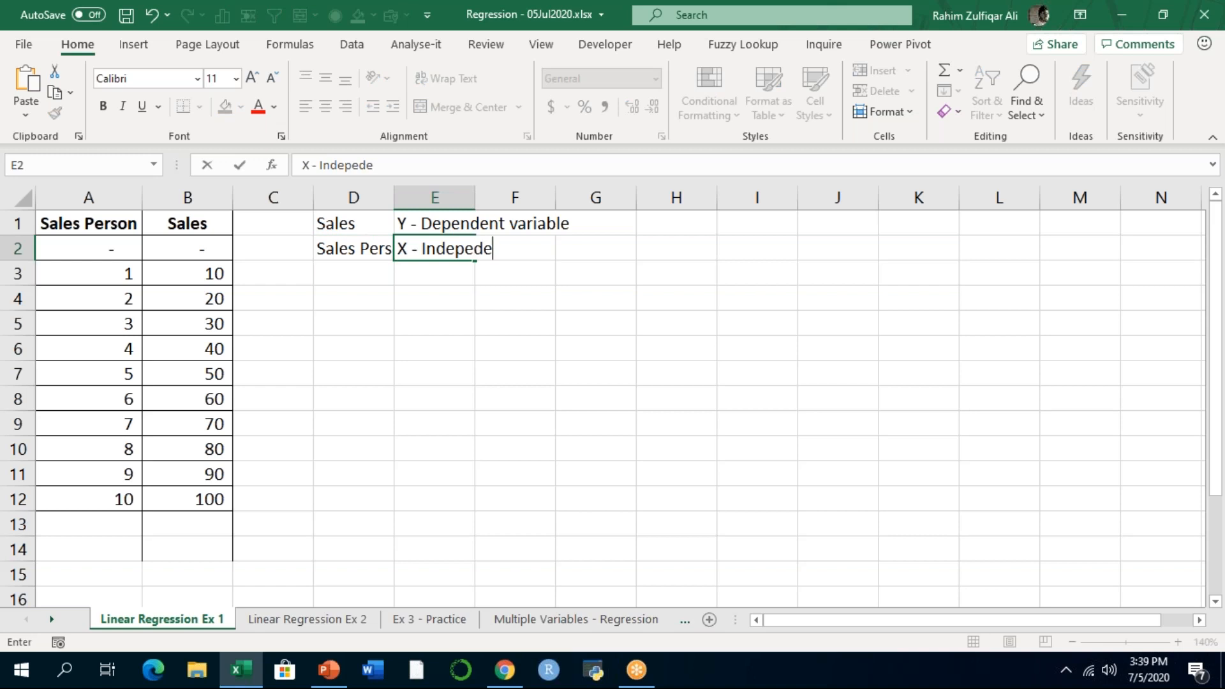
type("ble")
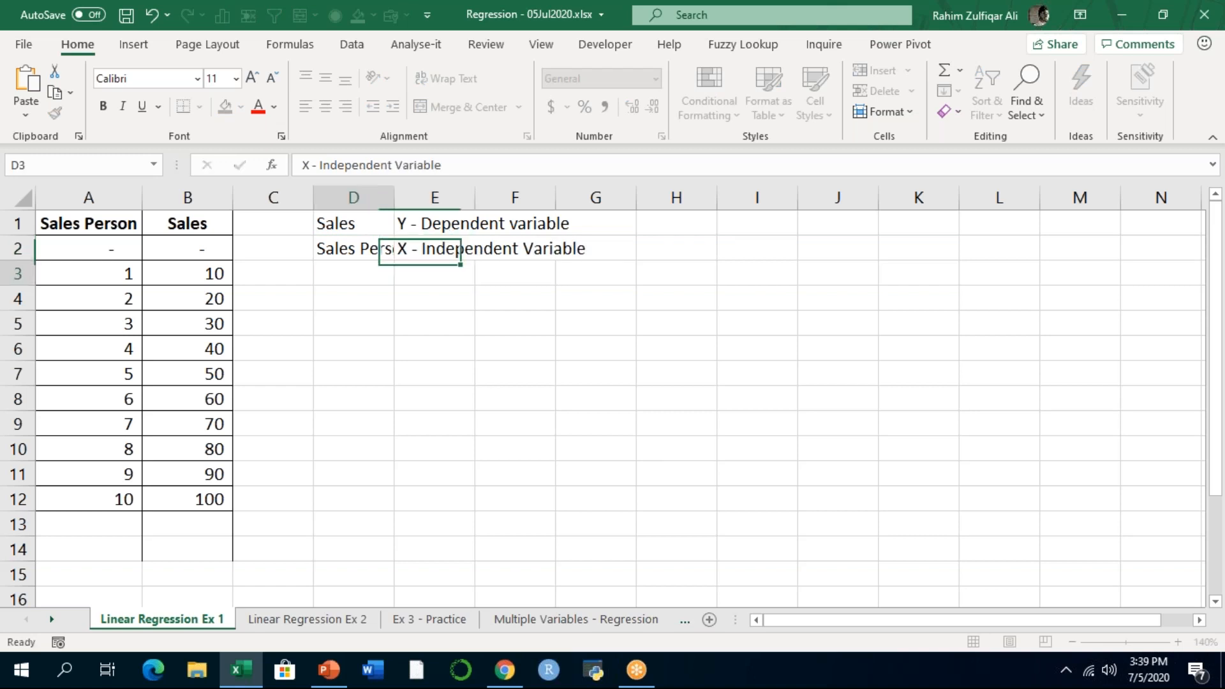
left_click(353, 274)
double_click(395, 190)
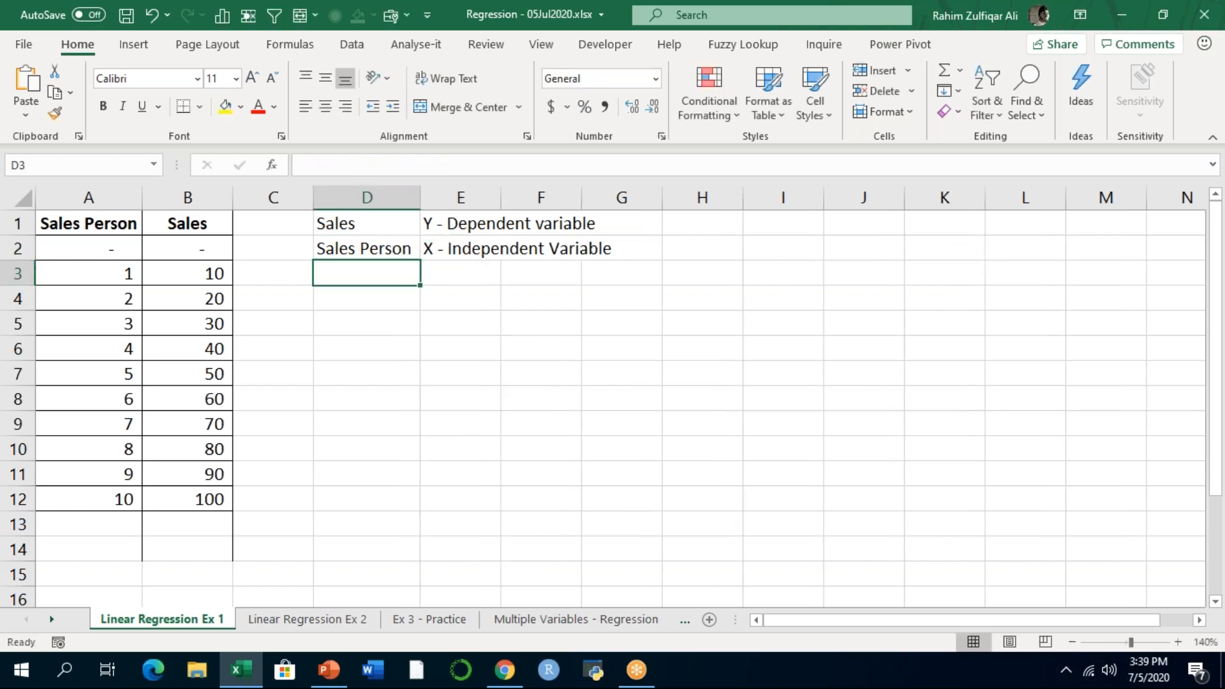
Examine how Sales relates to the number of sales persons, comparing columns A and B from row 2 down to row 12
left_click(856, 28)
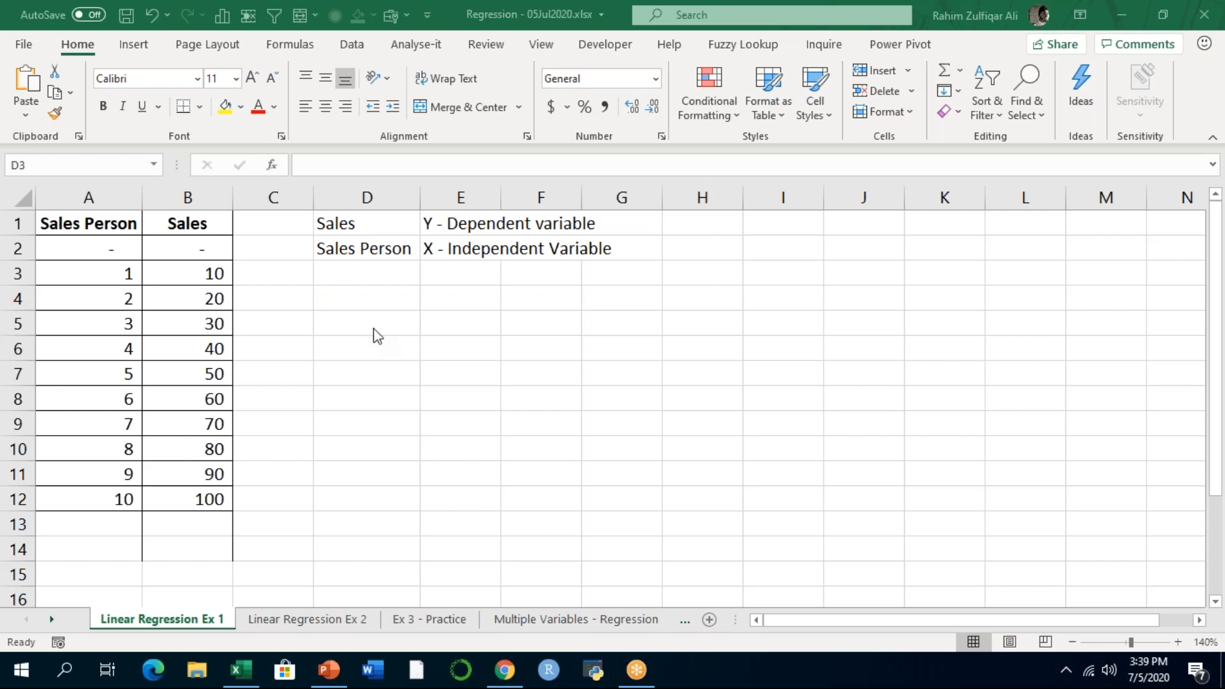
left_click(213, 350)
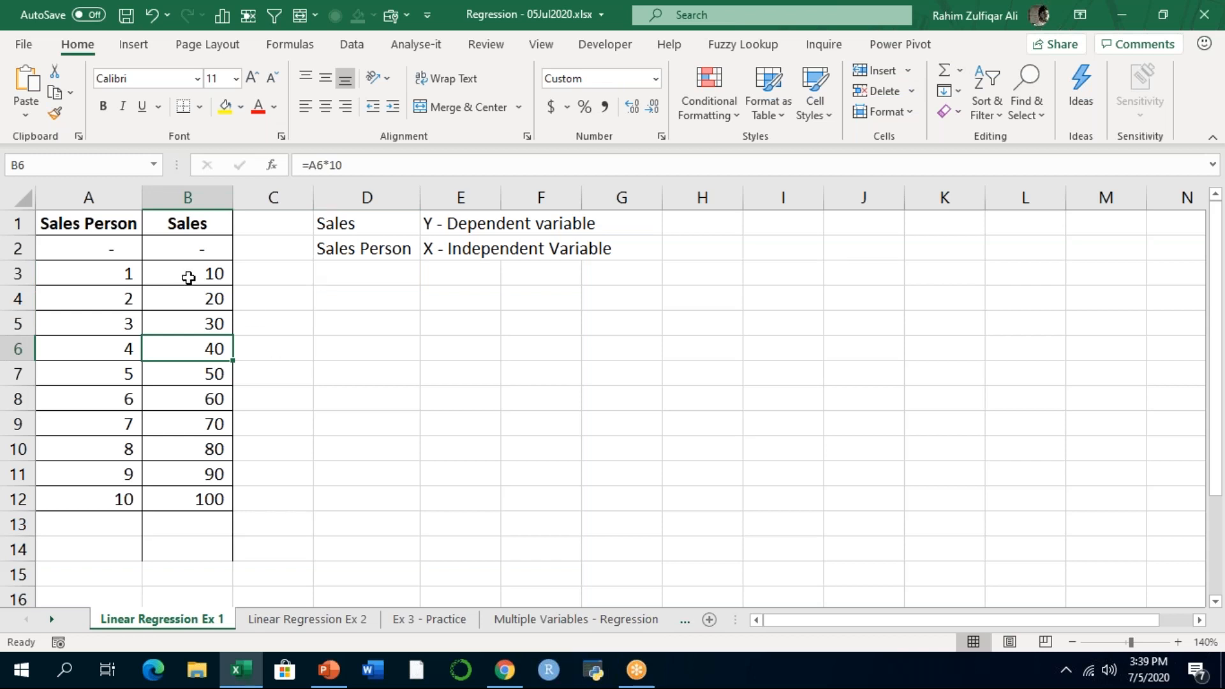
left_click(97, 249)
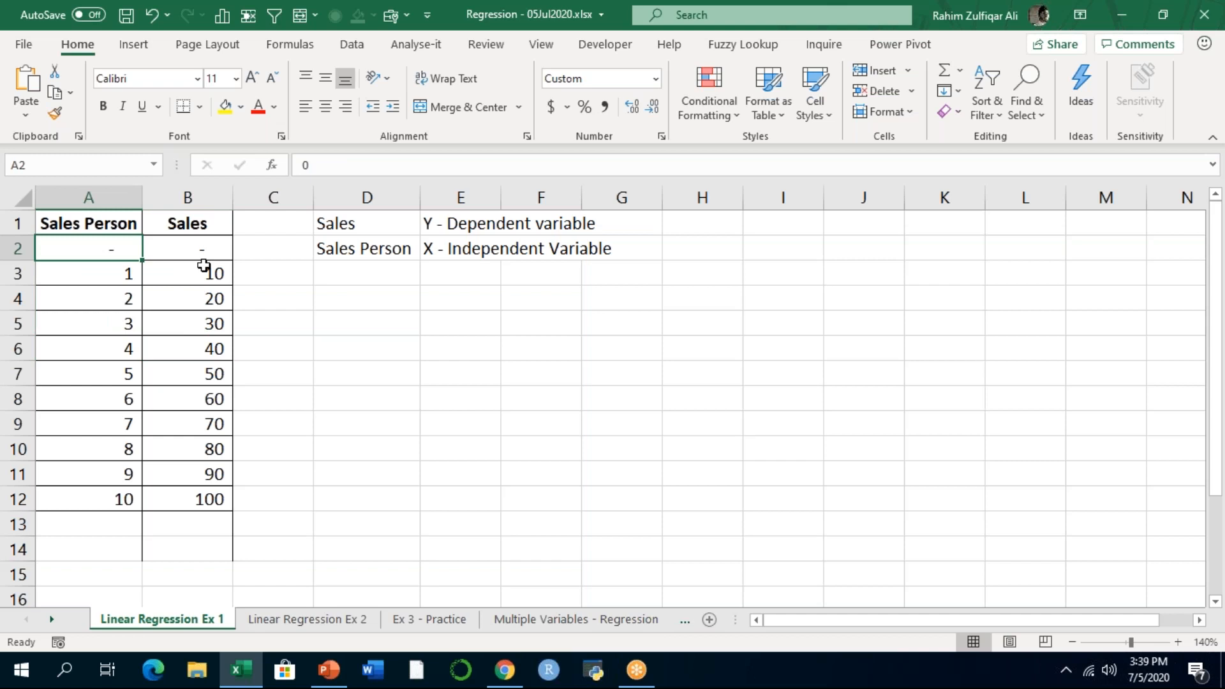
key("Right")
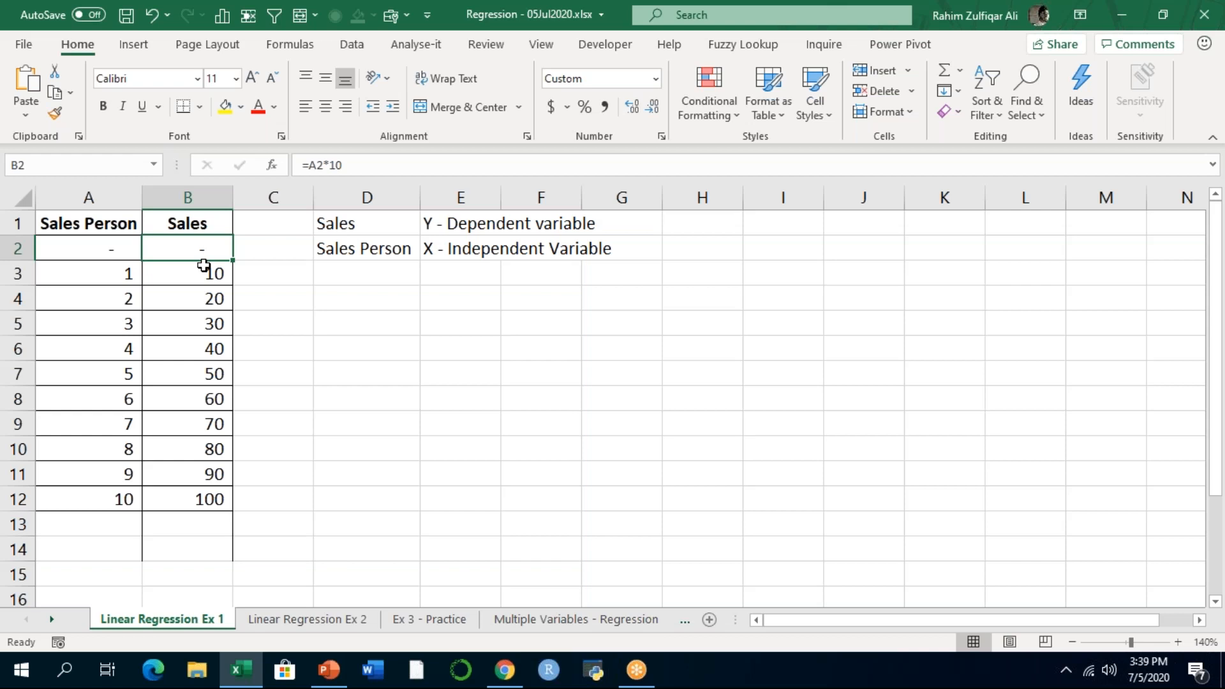
key("Left")
key("Down")
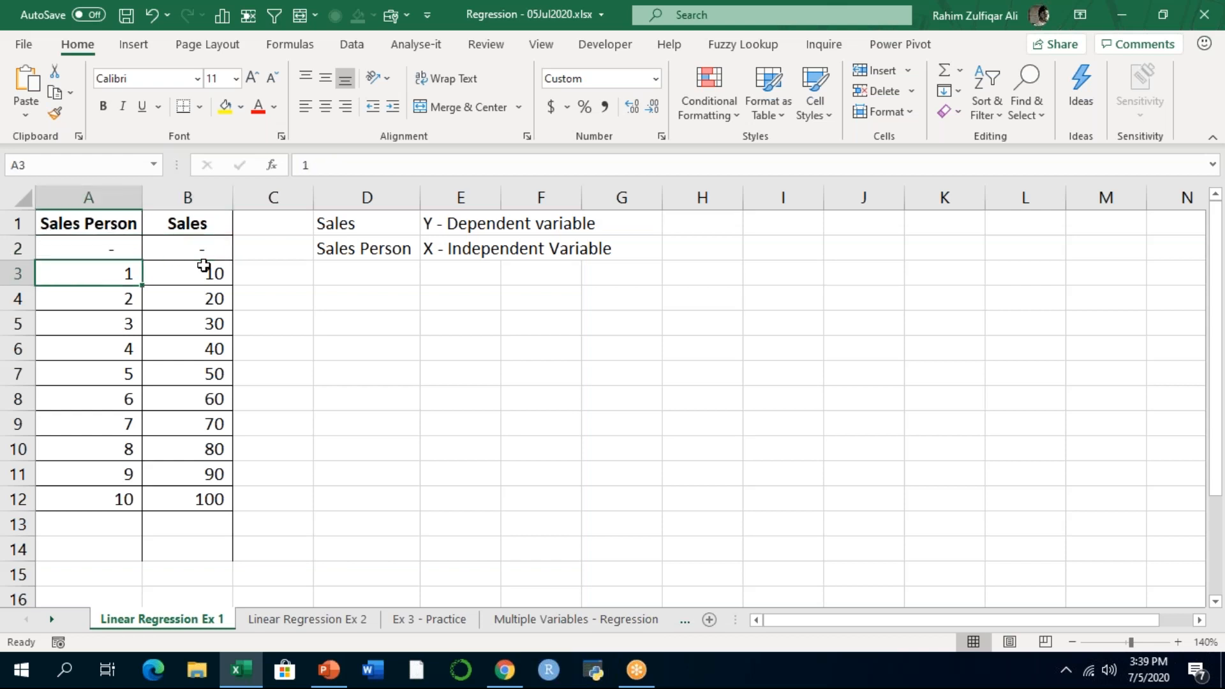
key("Right")
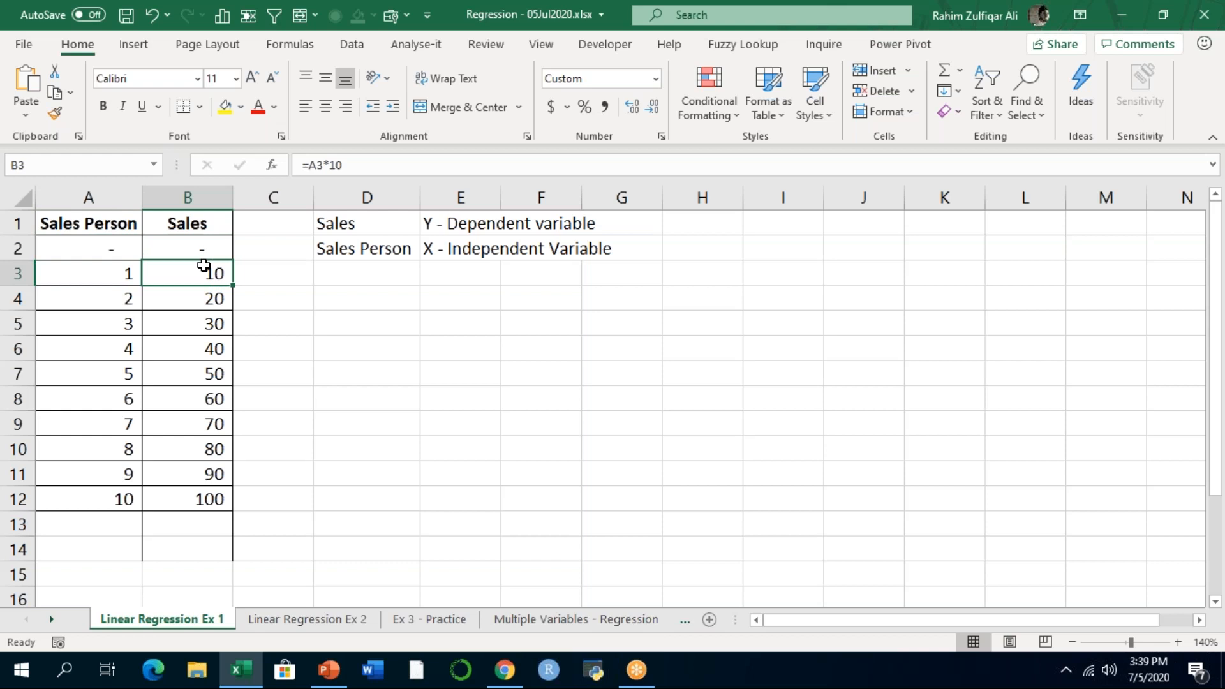
key("Left")
key("Down")
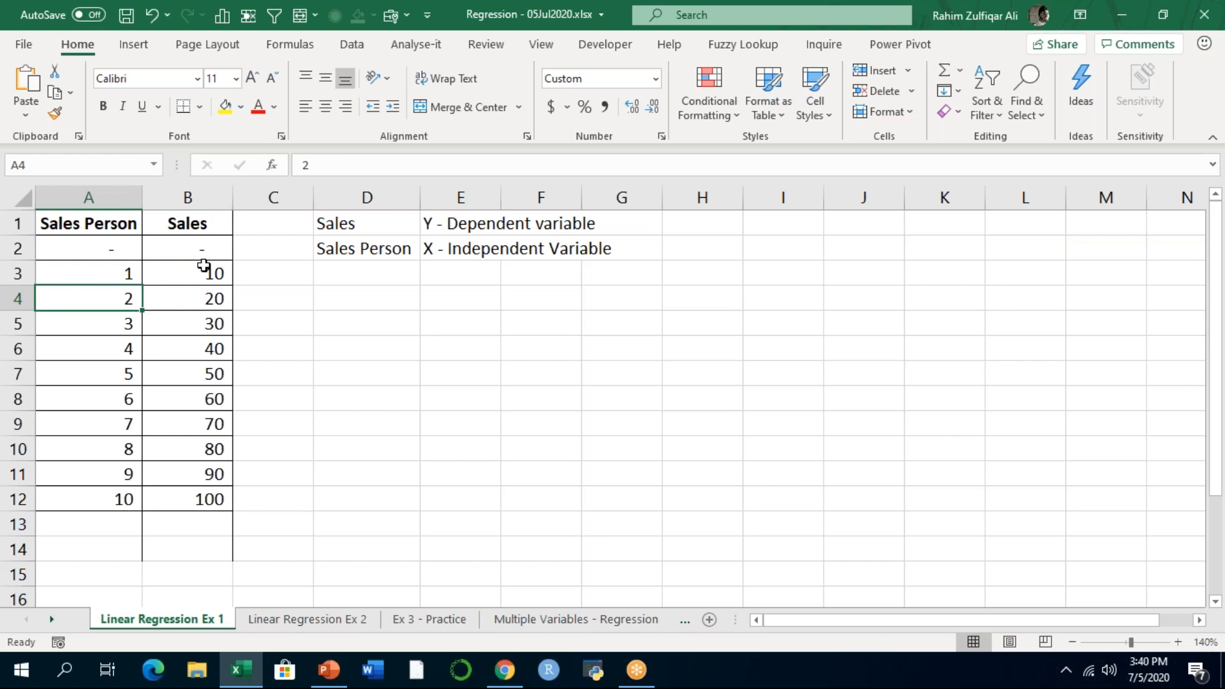
key("Right")
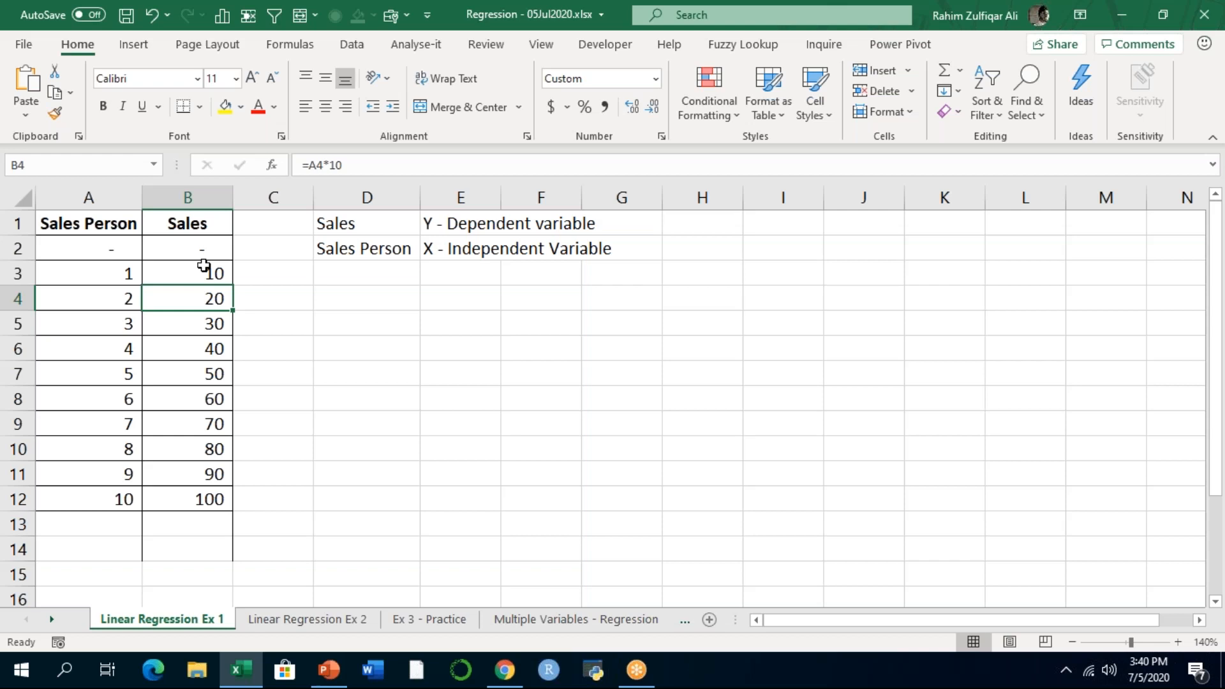
key("Left")
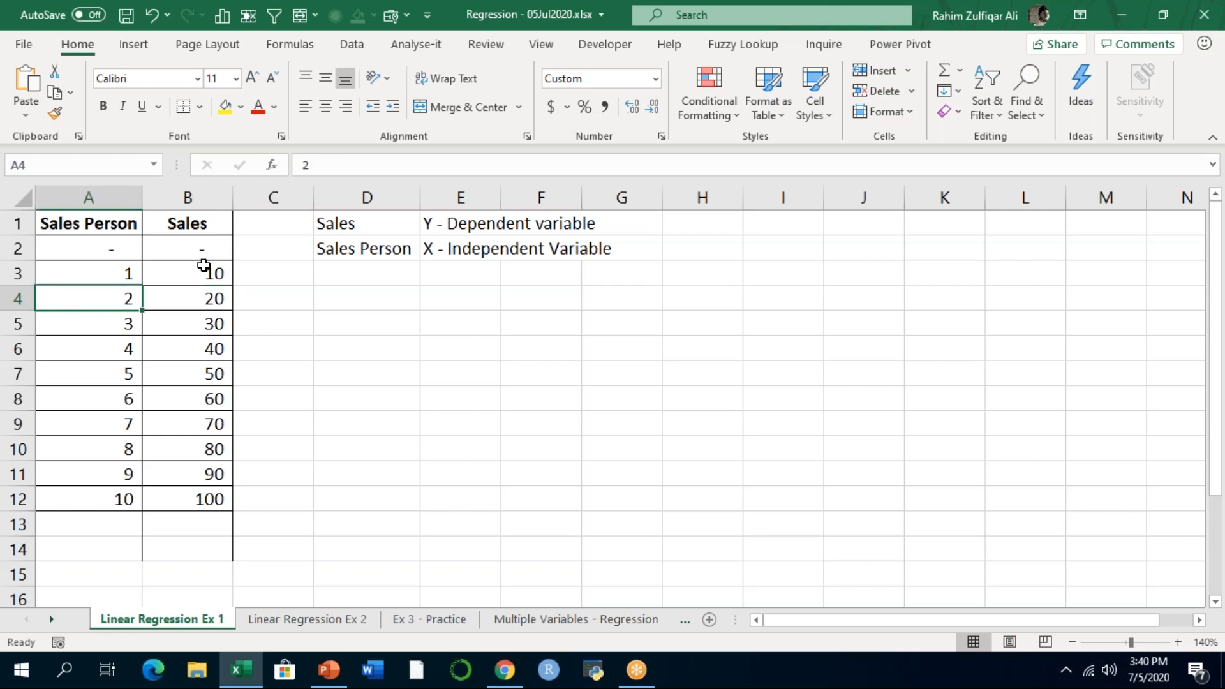
key("Down")
key("Down")
key("Down")
key("Down")
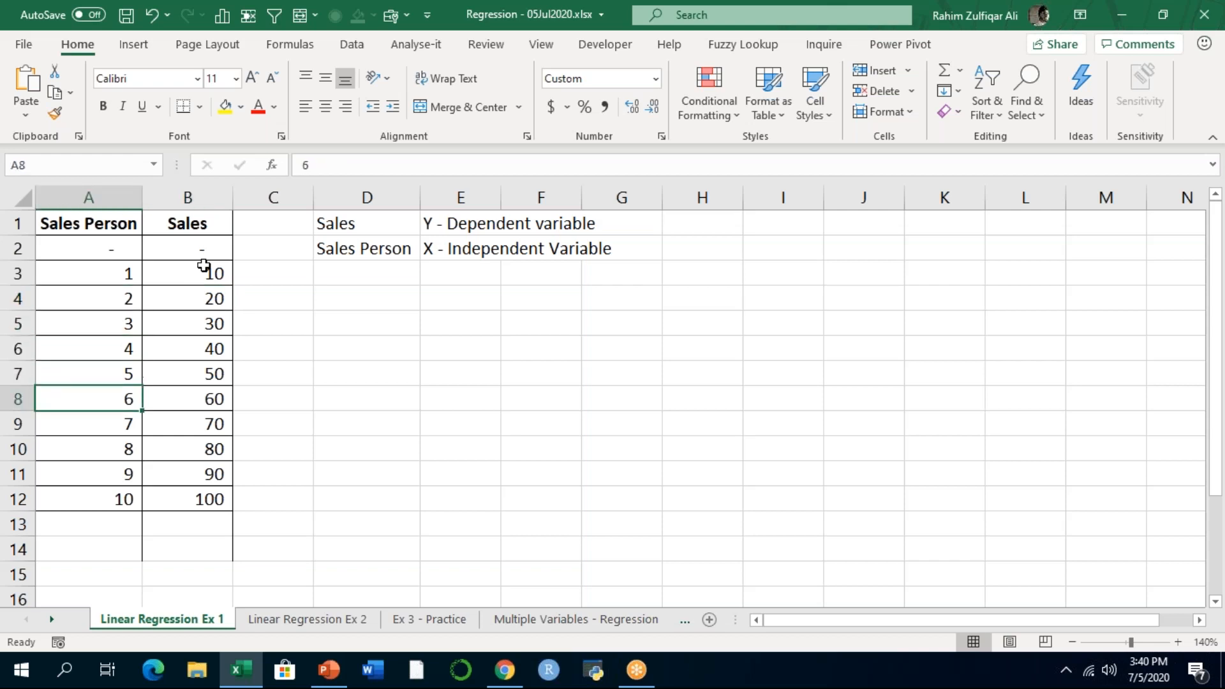
key("Right")
key("Up")
key("Down")
key("Down")
key("Down")
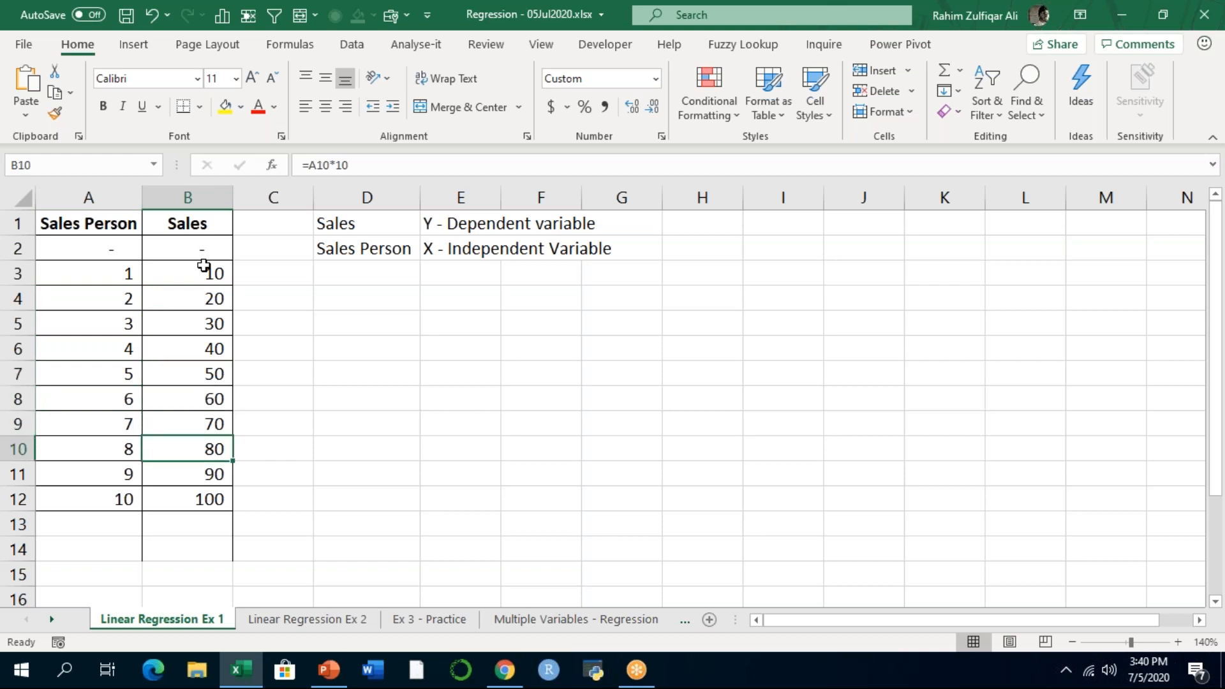
key("Down")
key("Down")
key("Down")
key("Left")
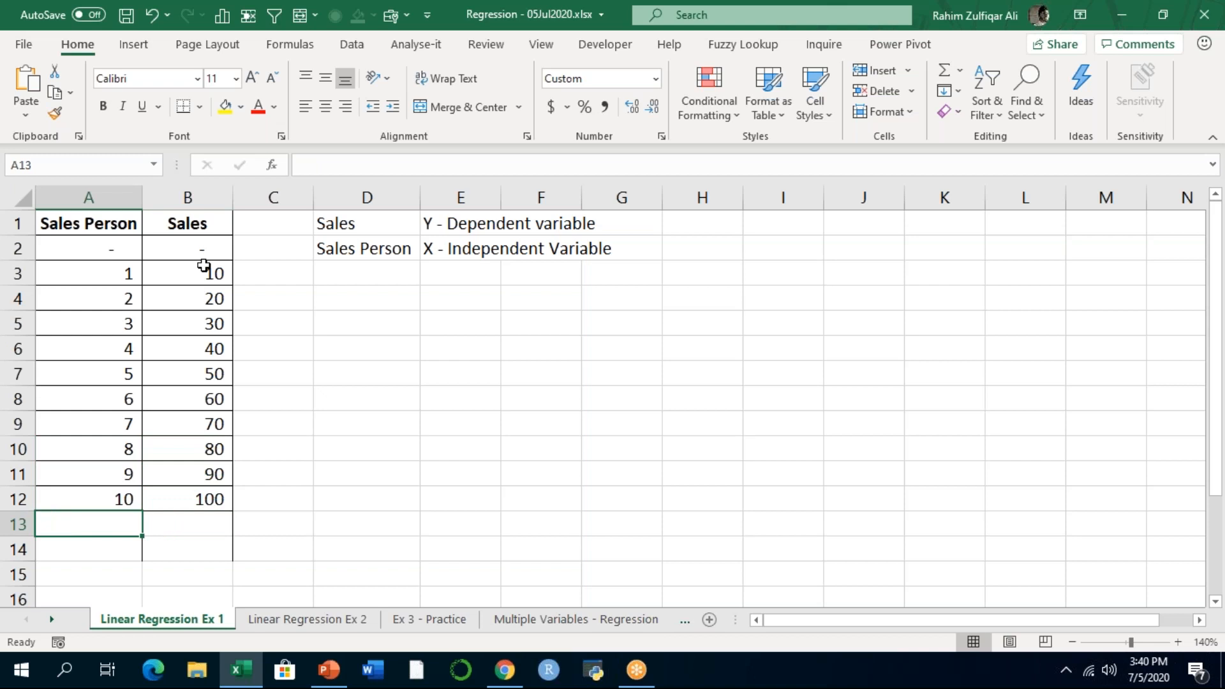
key("Up")
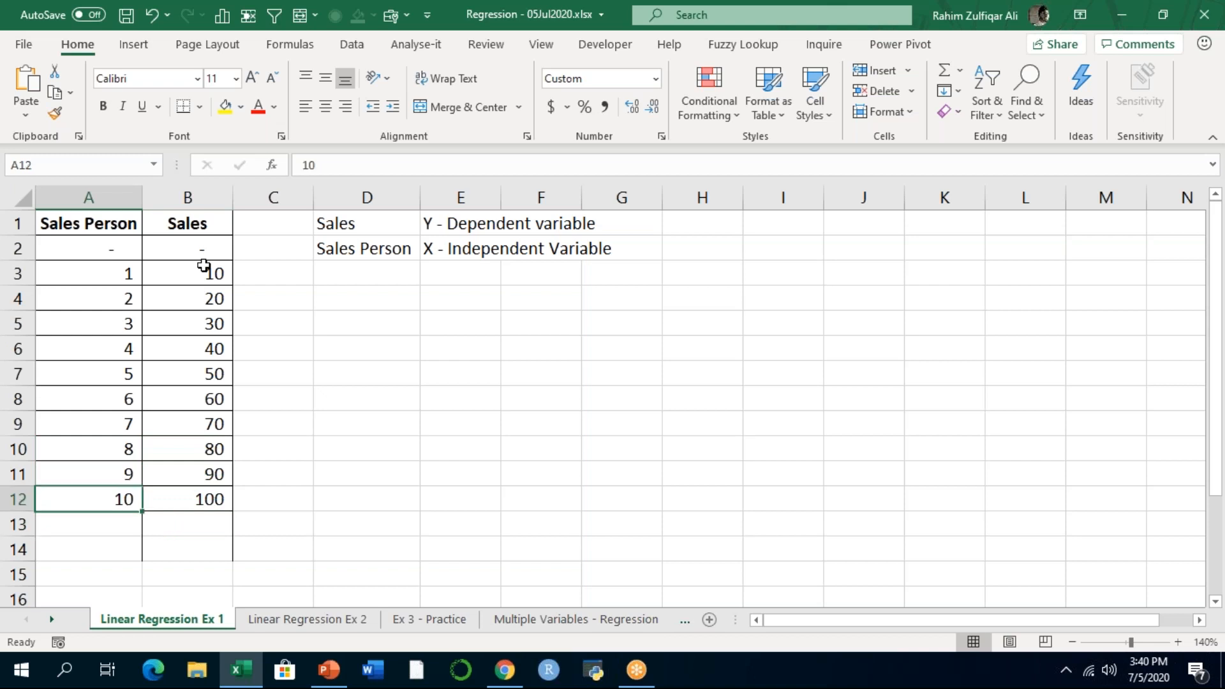
key("Right")
key("Left")
Extend the Sales Person column by entering 11 in A13 and 12 in A14
key("Down")
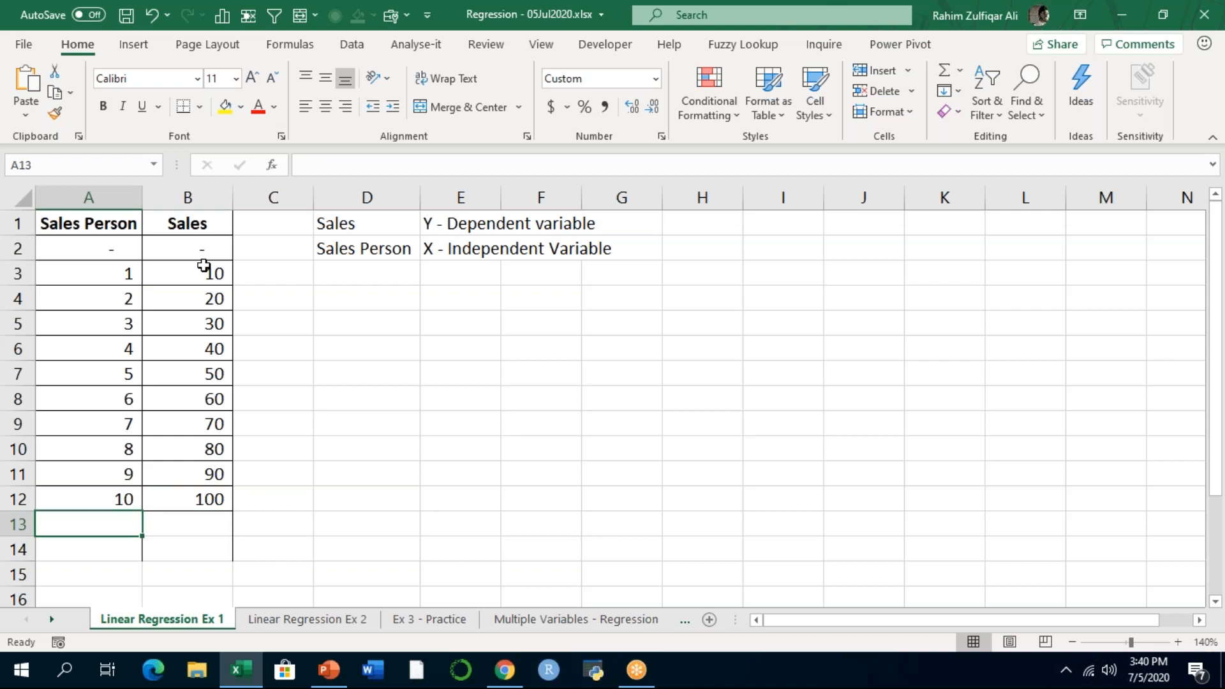
type("11")
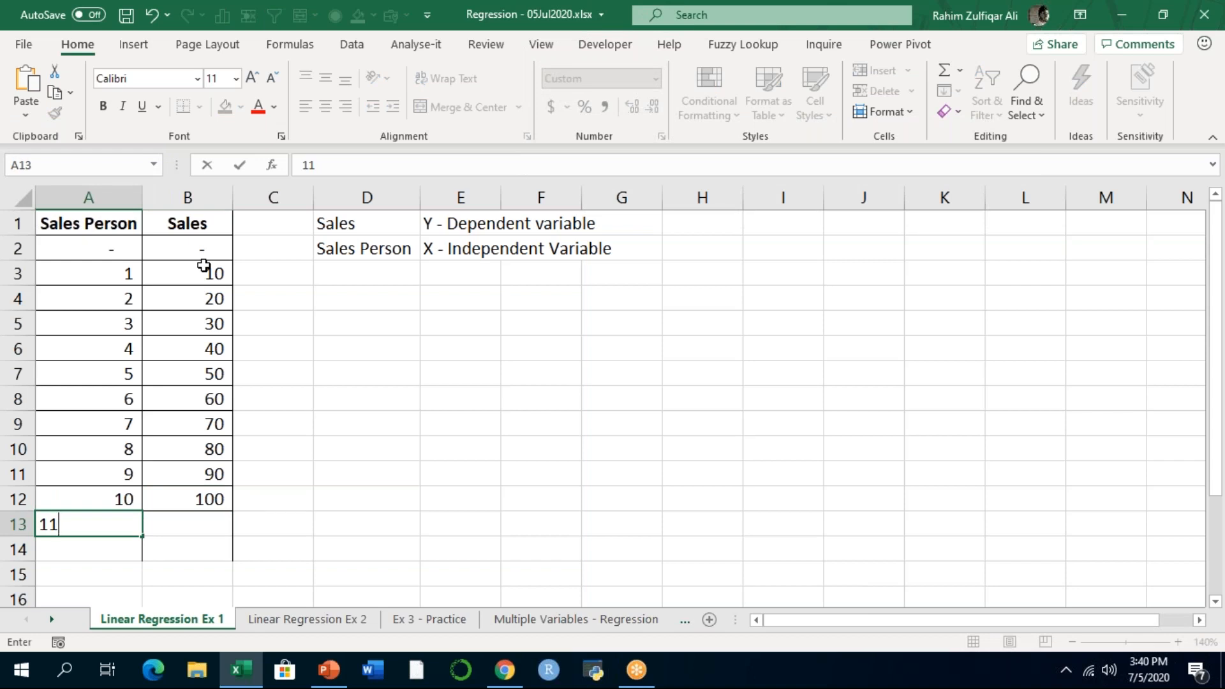
key("Return")
key("Up")
key("Right")
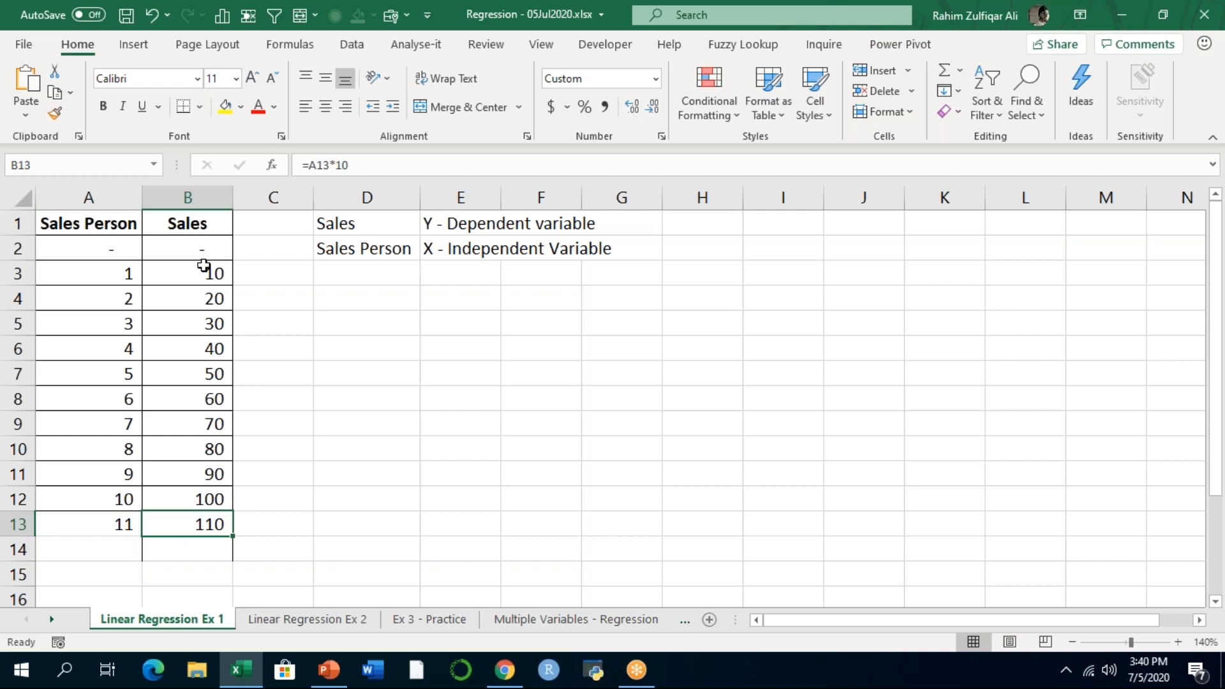
key("Left")
key("Down")
type("12")
key("ctrl+Return")
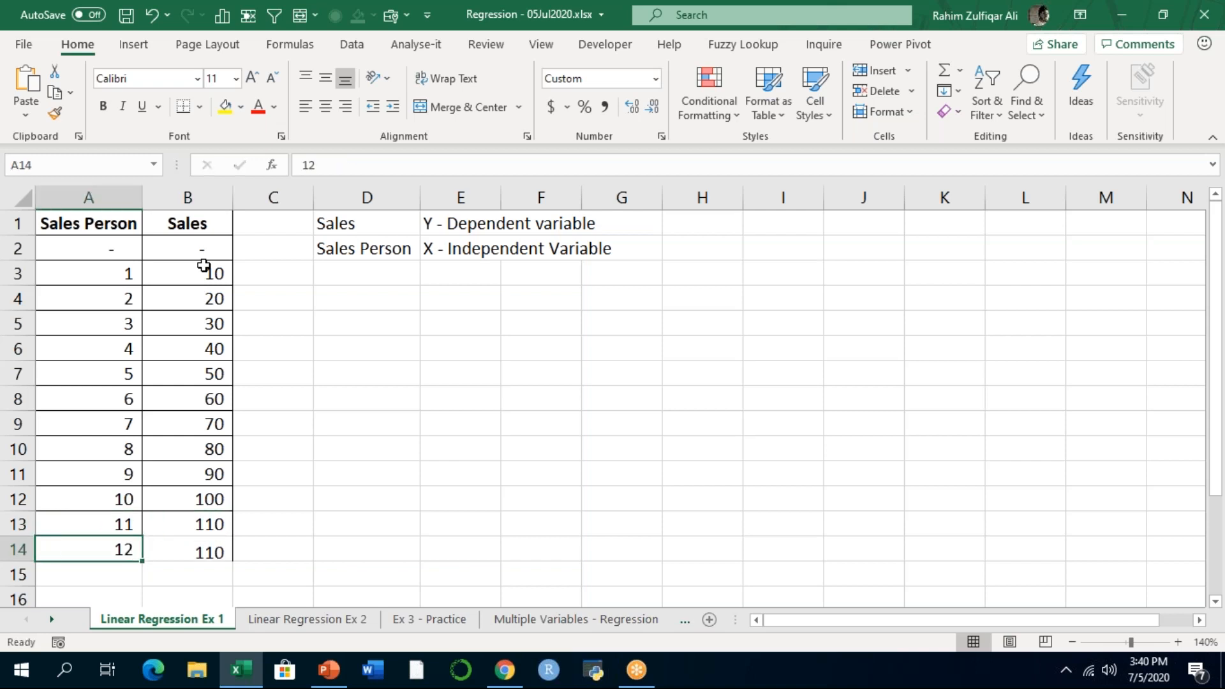
Check the Sales formulas in B14 and B12 against the Sales Person counts beside them
key("Right")
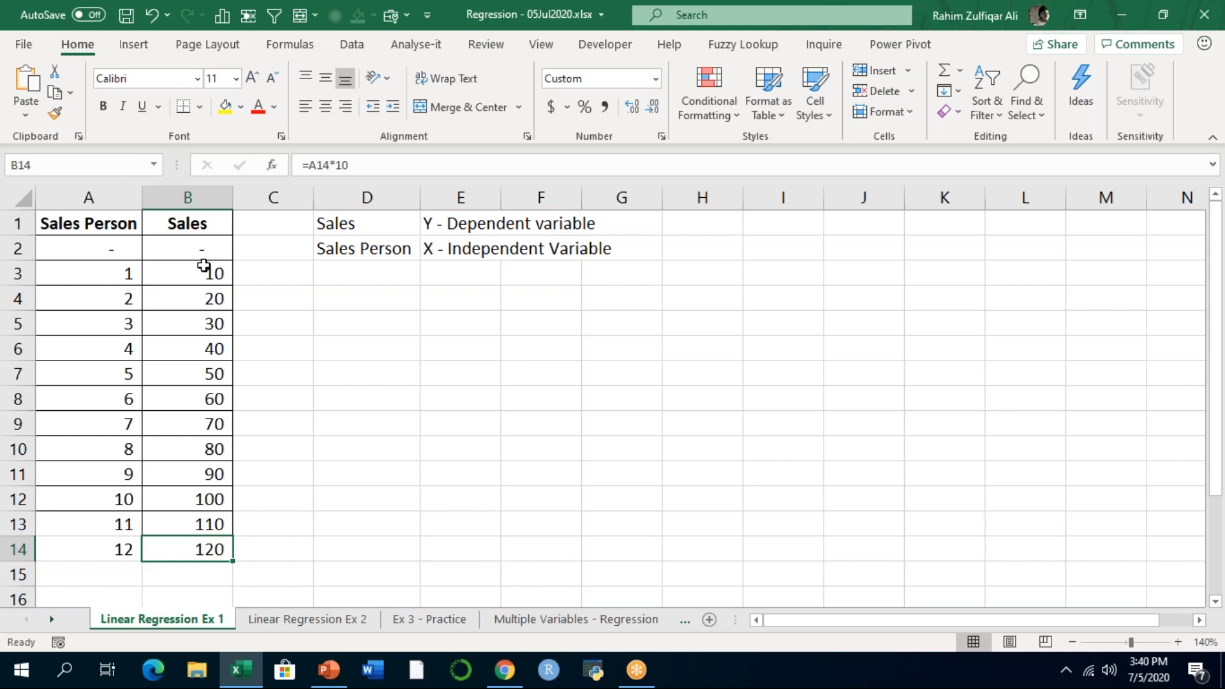
key("Left")
key("Up")
key("Up")
key("Up")
key("Down")
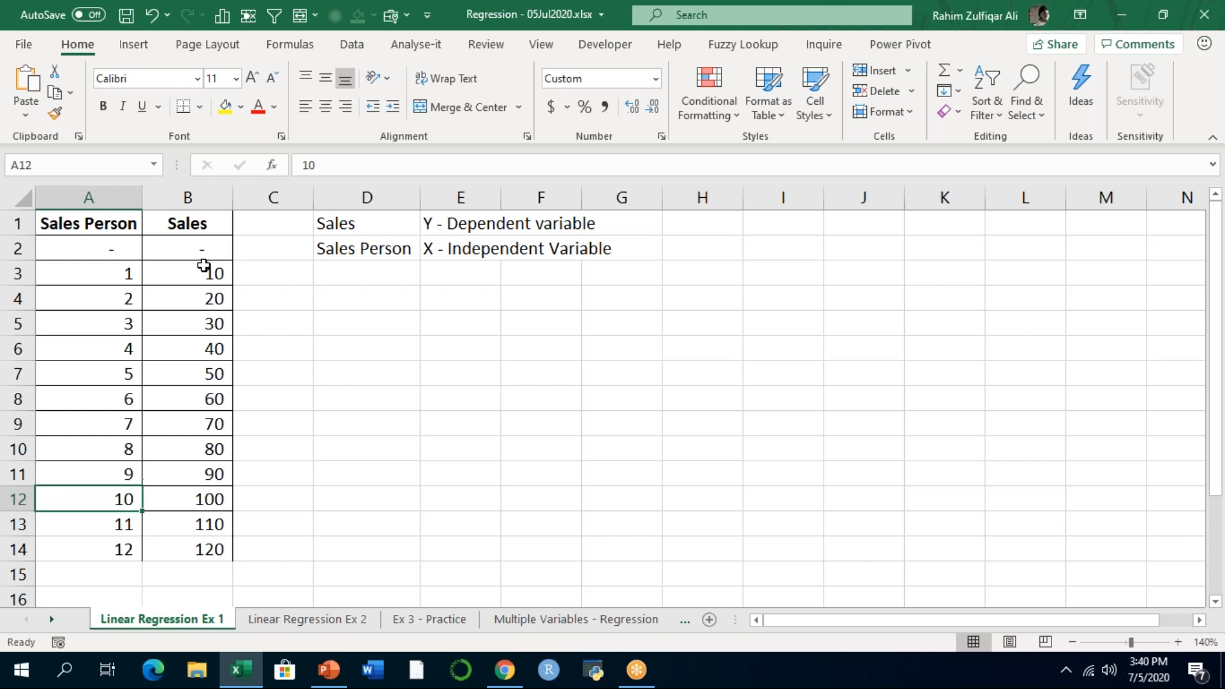
key("Right")
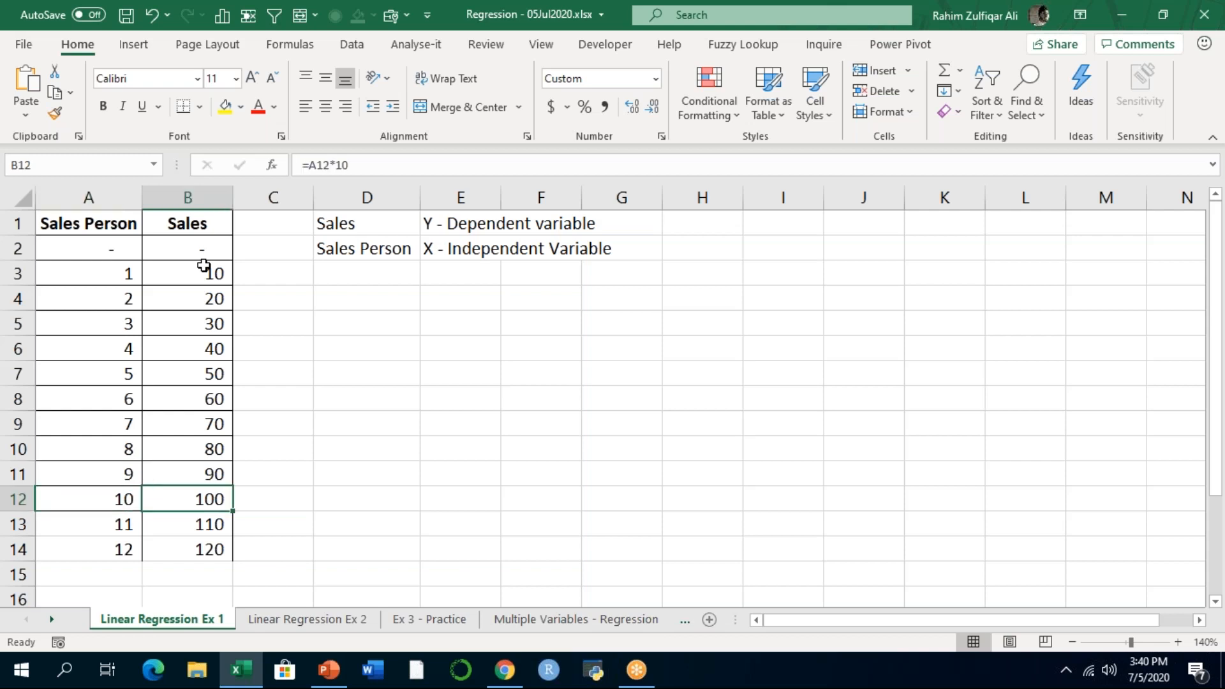
left_click(848, 18)
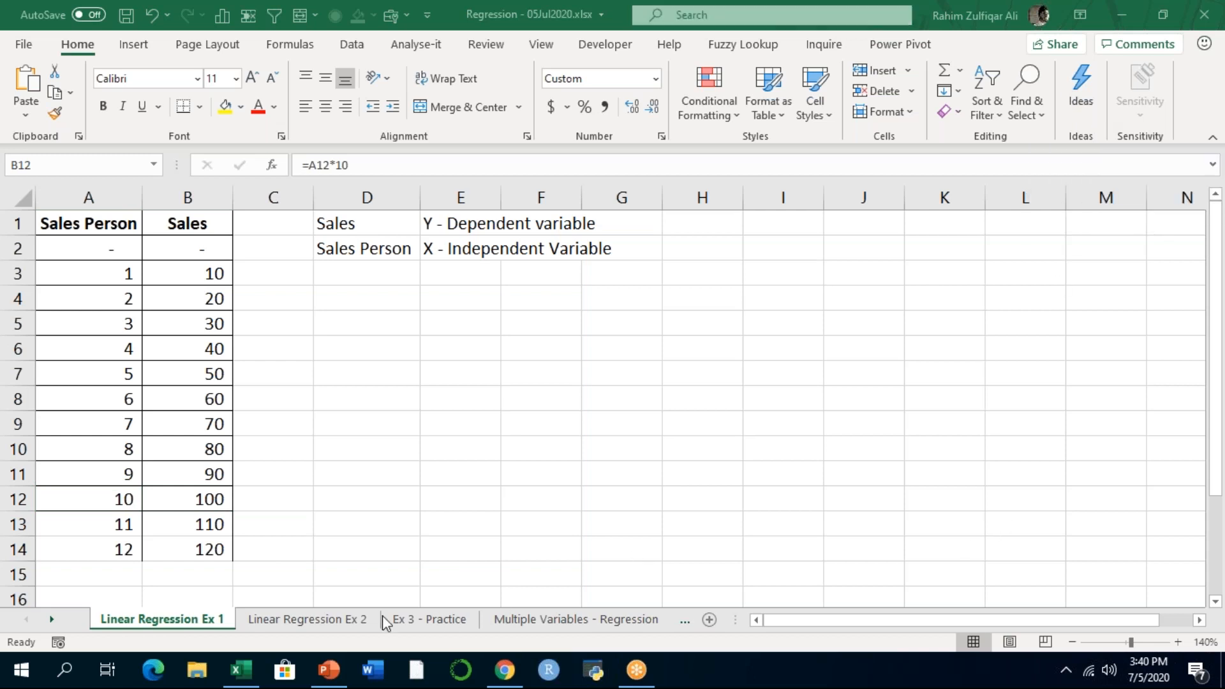
left_click(309, 502)
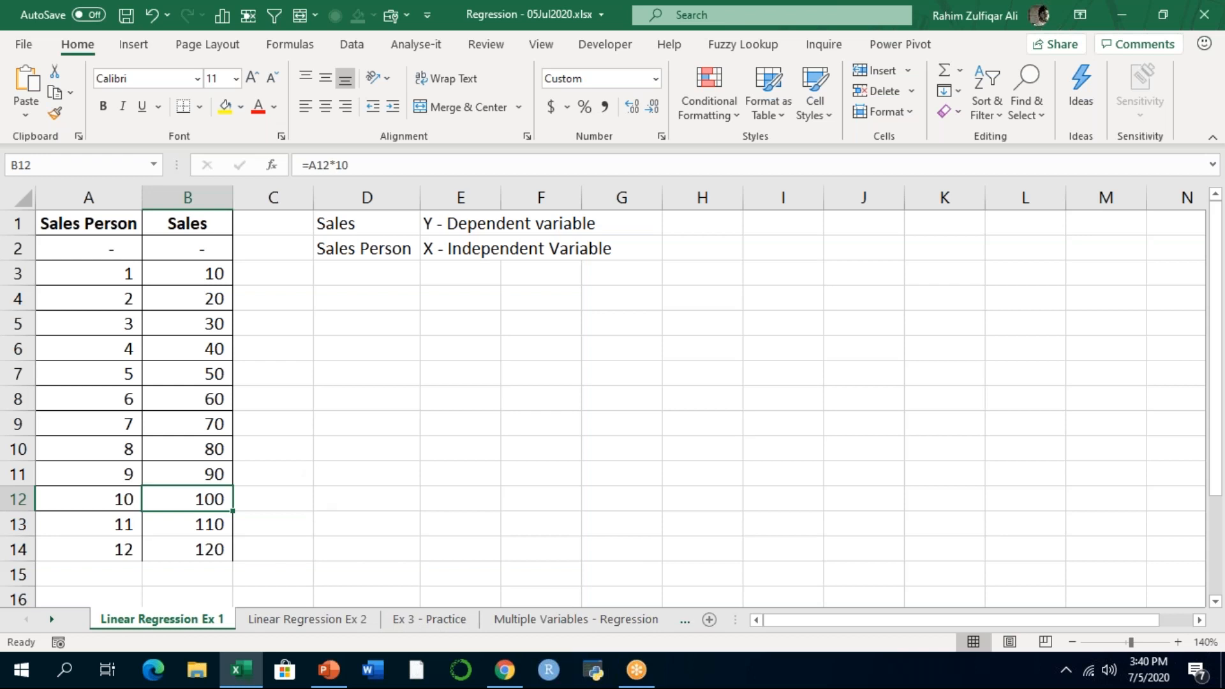
left_click(911, 88)
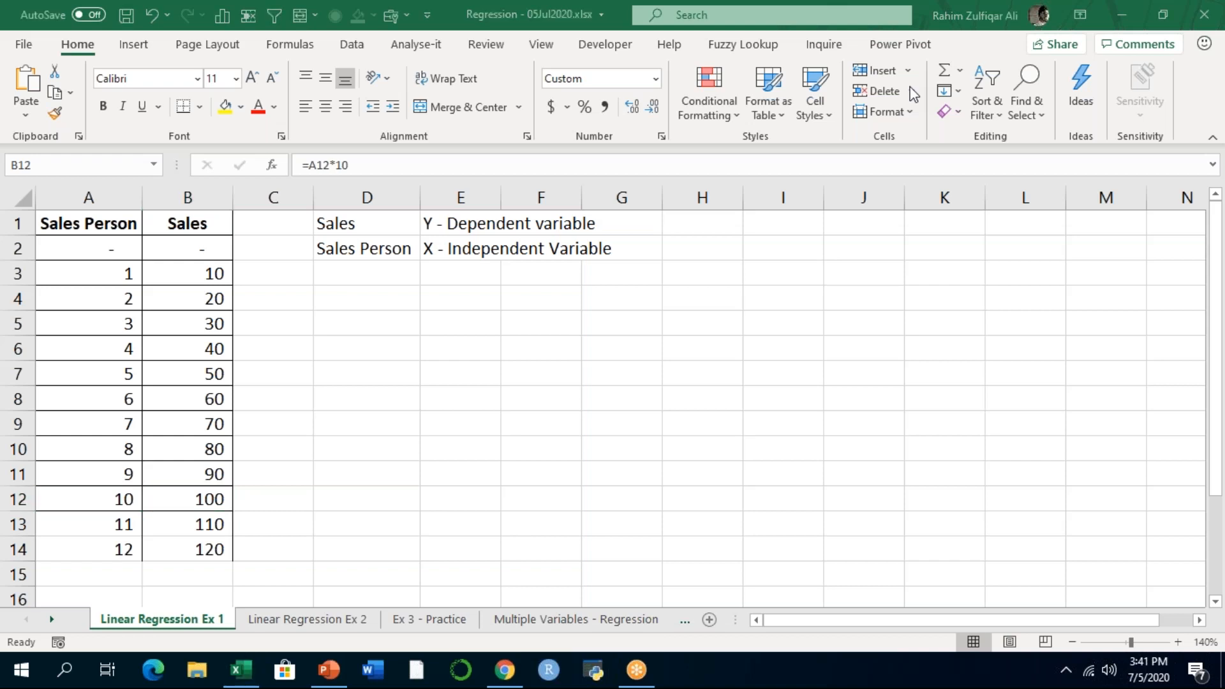
Clear the Sales Person and Sales entries in A13:B14
left_click_drag(97, 526, 185, 549)
key("Delete")
left_click(433, 301)
Insert a markers-only scatter chart from the Sales Person and Sales data in A1:B12
left_click_drag(100, 230, 174, 498)
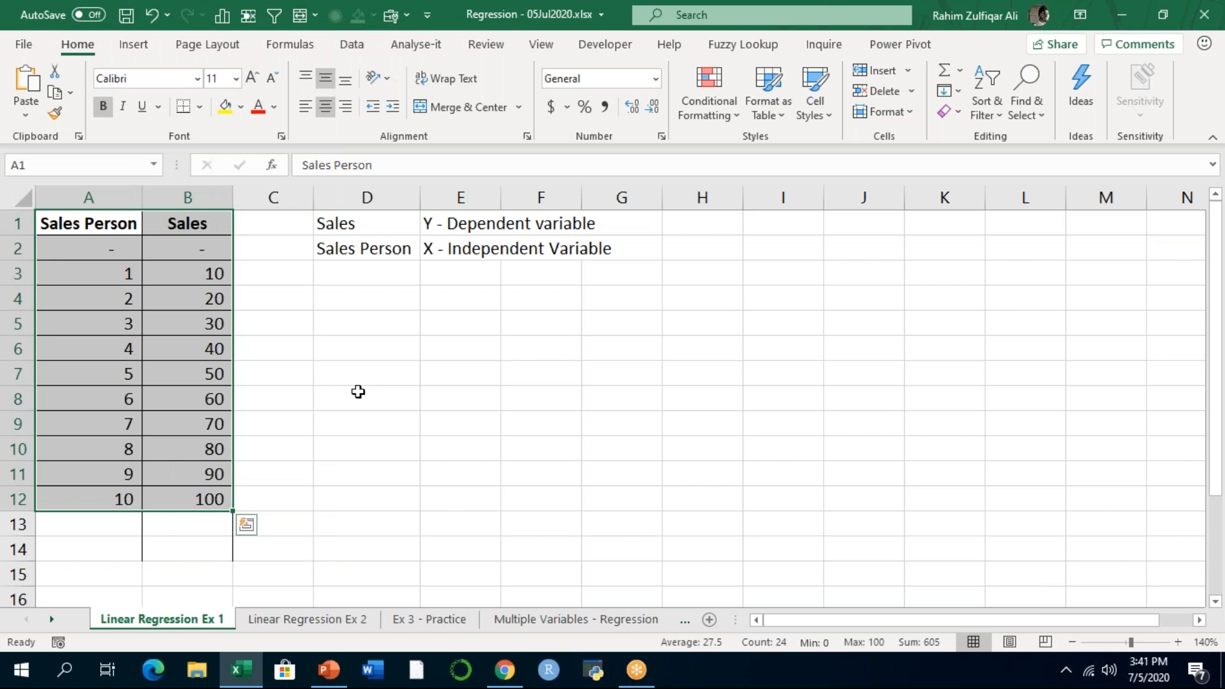
left_click(134, 45)
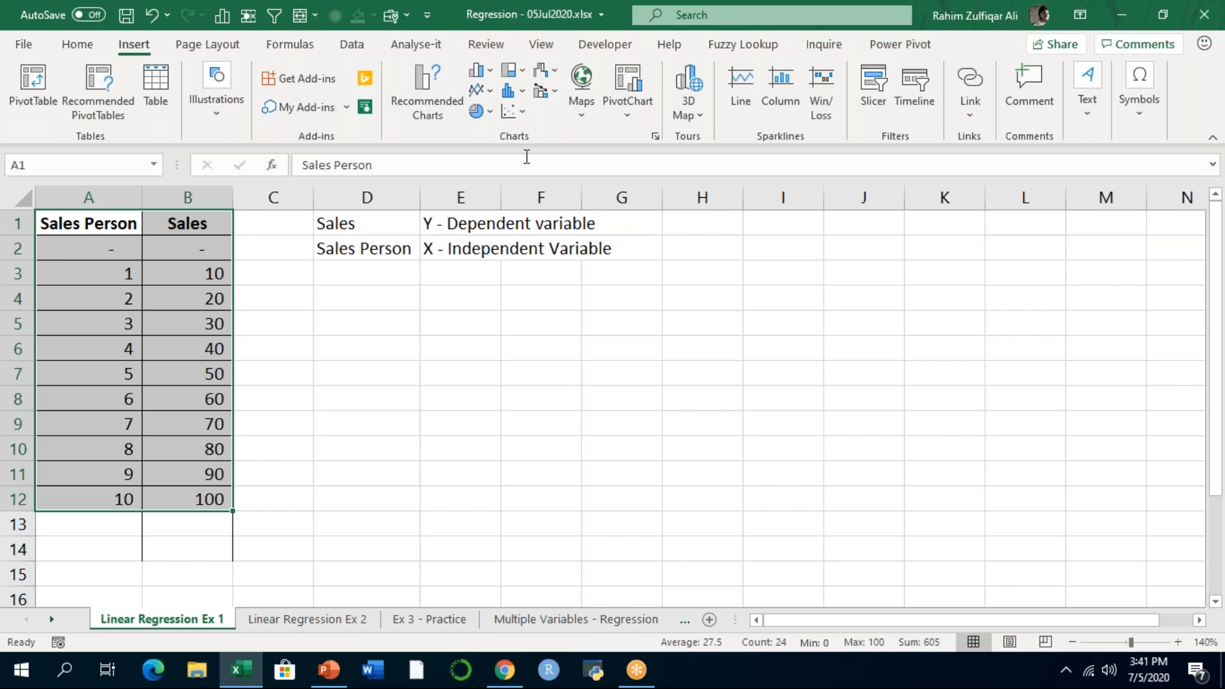
left_click(514, 111)
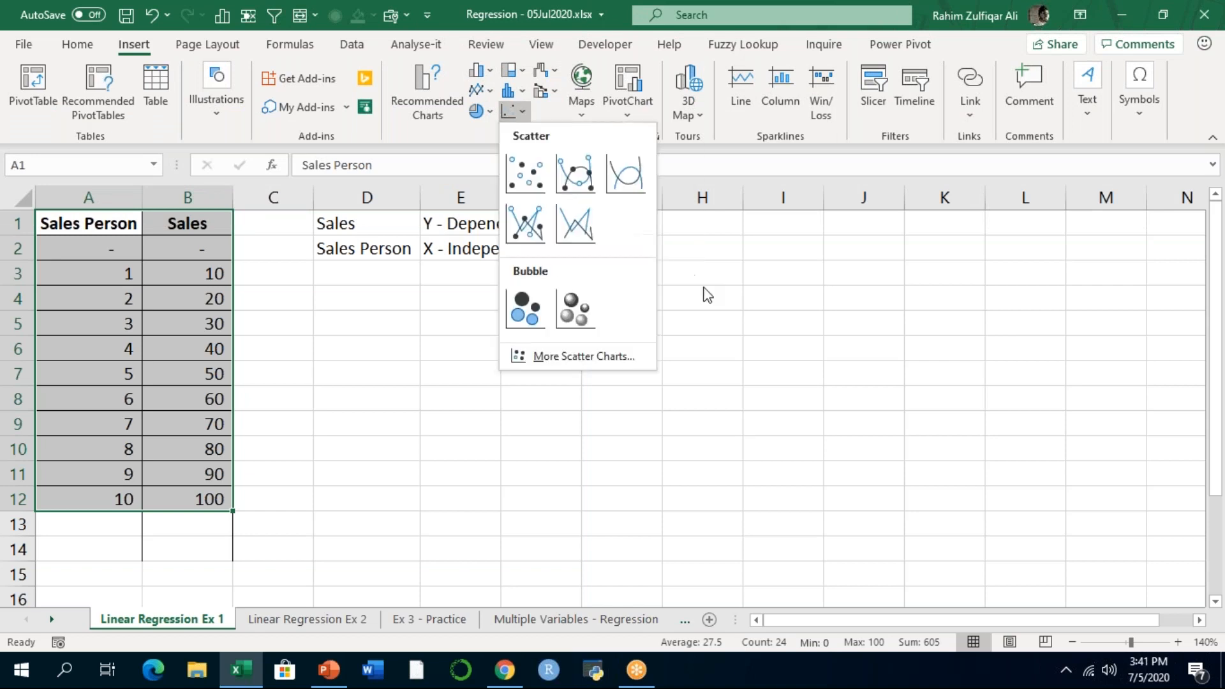
left_click(538, 185)
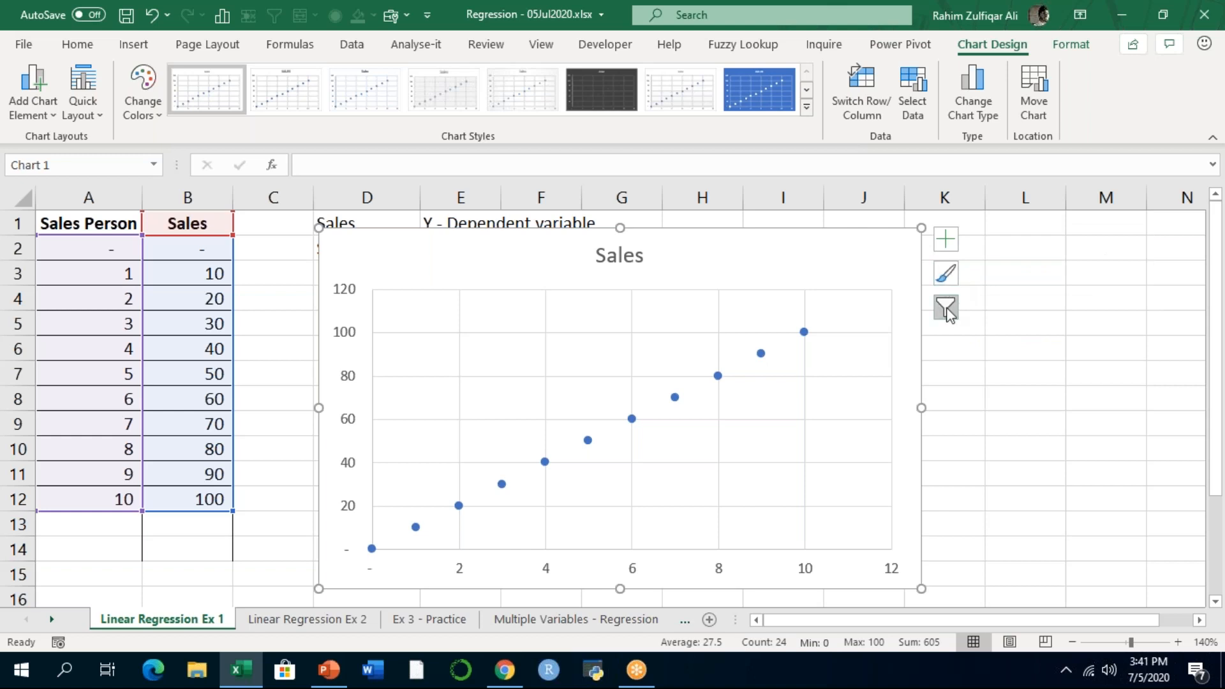
Add a linear trendline to the Sales scatter chart through the detailed trendline options
left_click(948, 242)
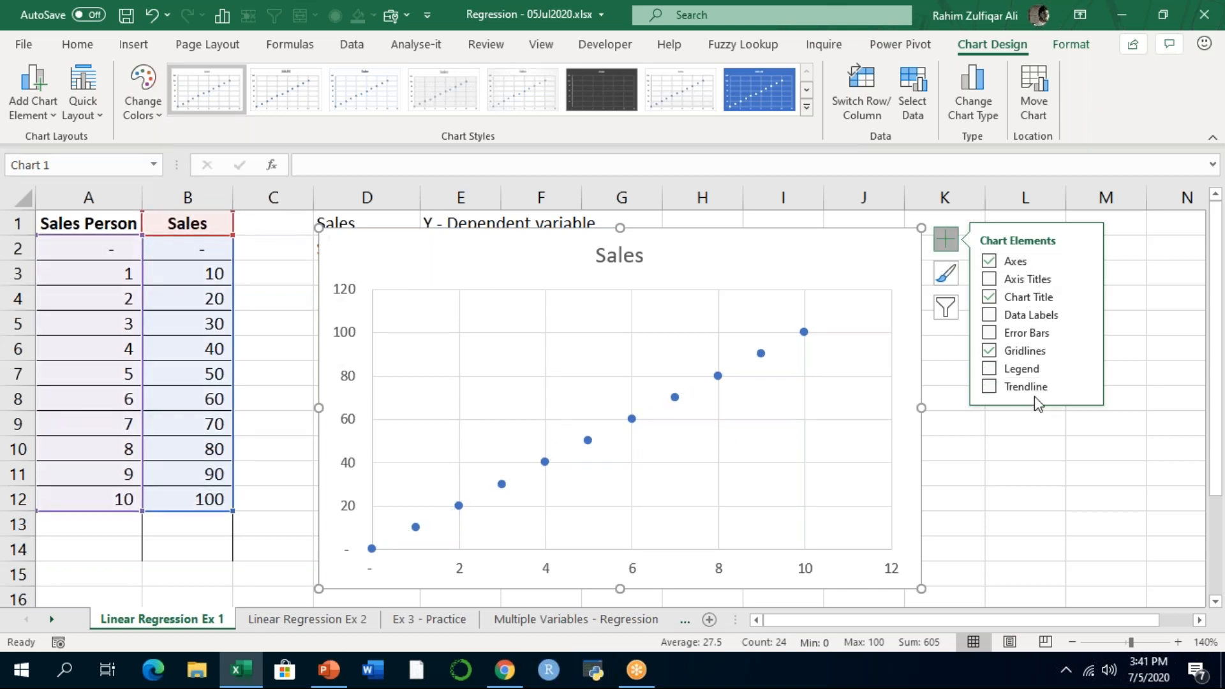
left_click(1085, 387)
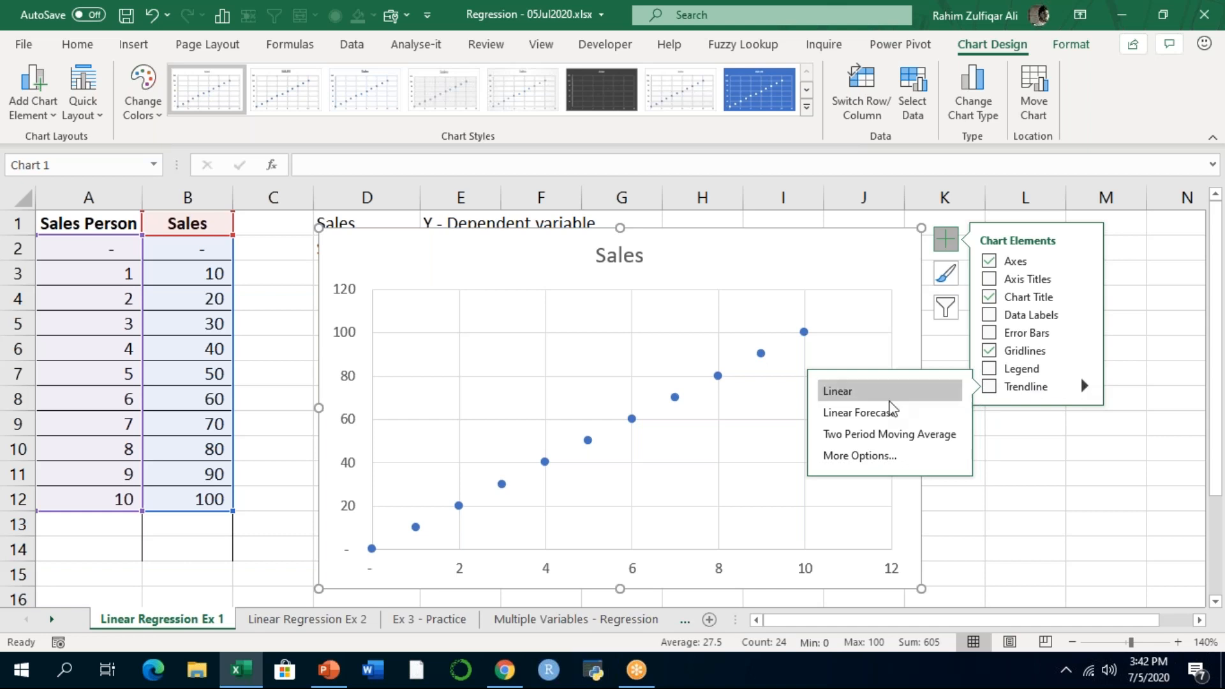
left_click(868, 457)
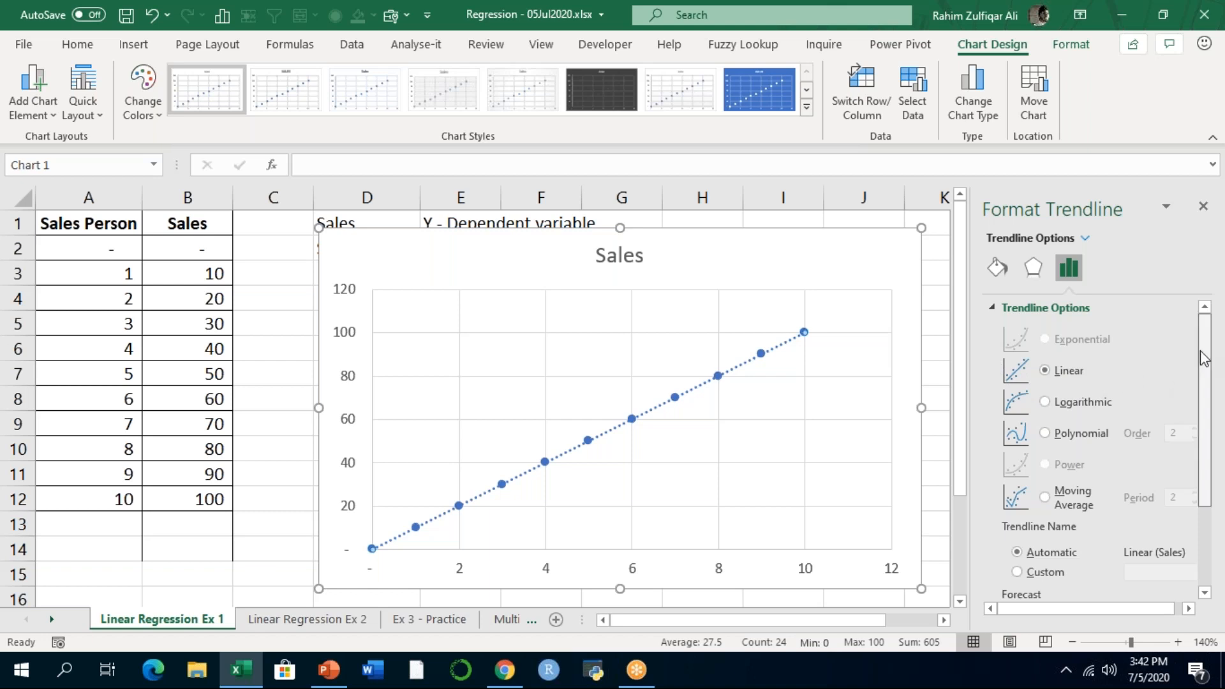
Display the trendline's equation and R-squared value on the chart, and close the trendline formatting
left_click_drag(1205, 357, 1219, 464)
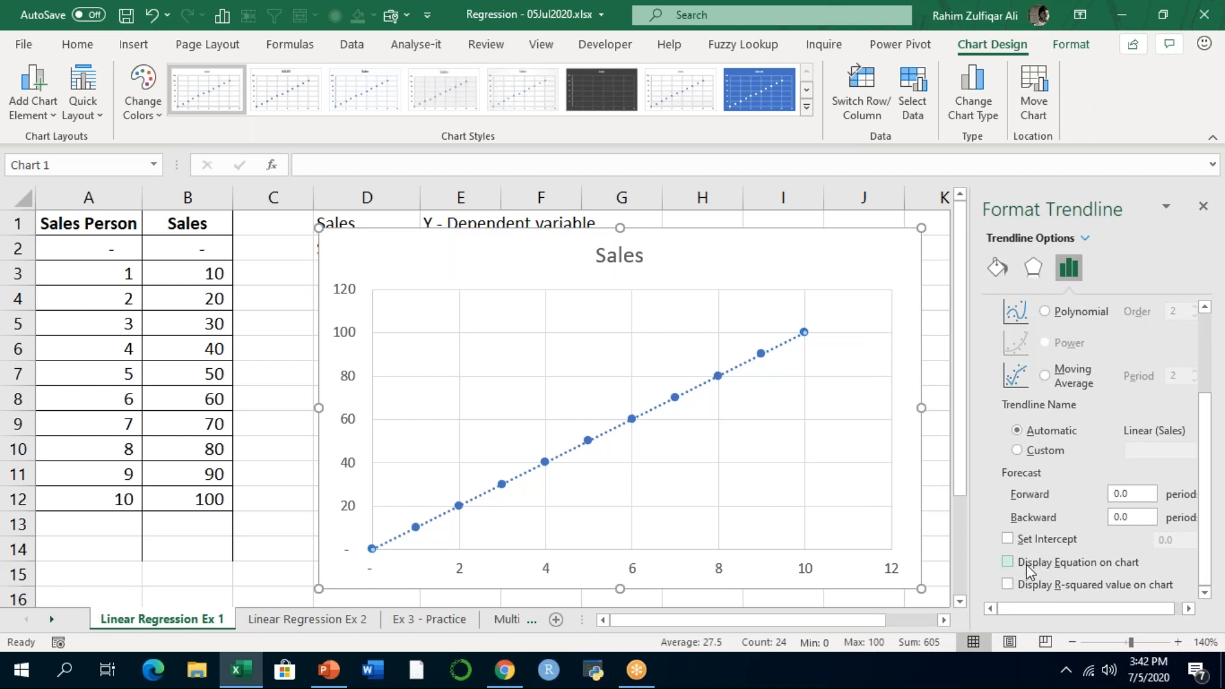
left_click(1008, 564)
left_click(1007, 585)
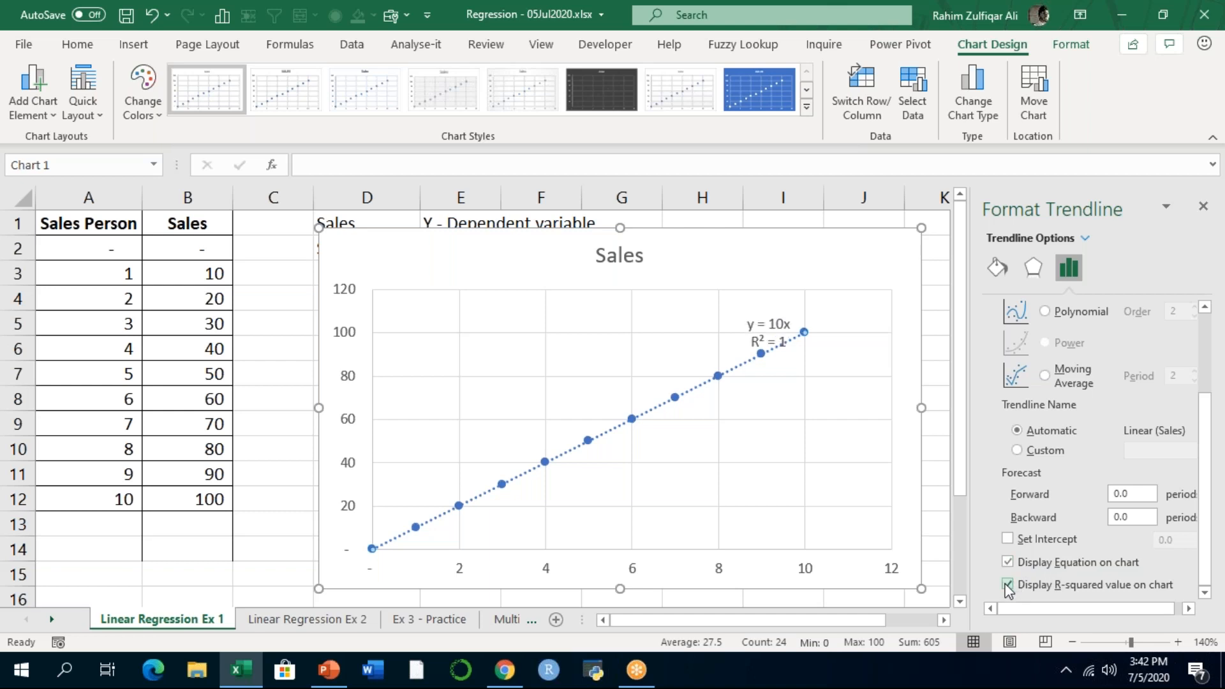
left_click(1204, 208)
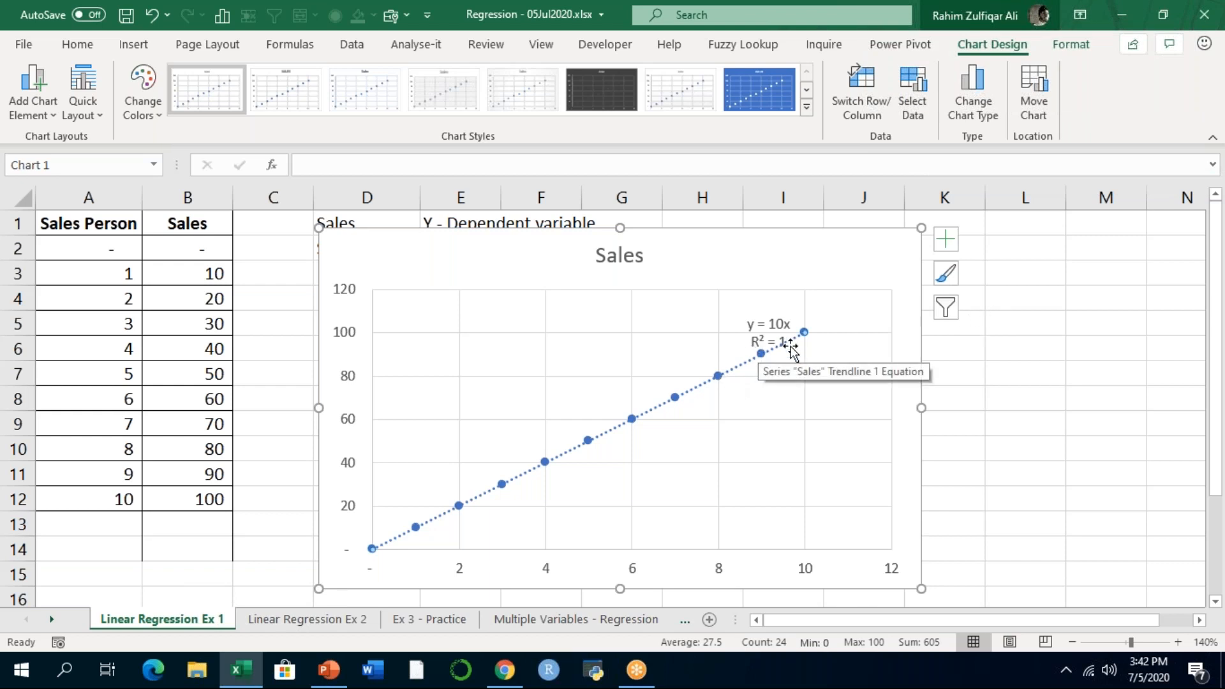
left_click(971, 409)
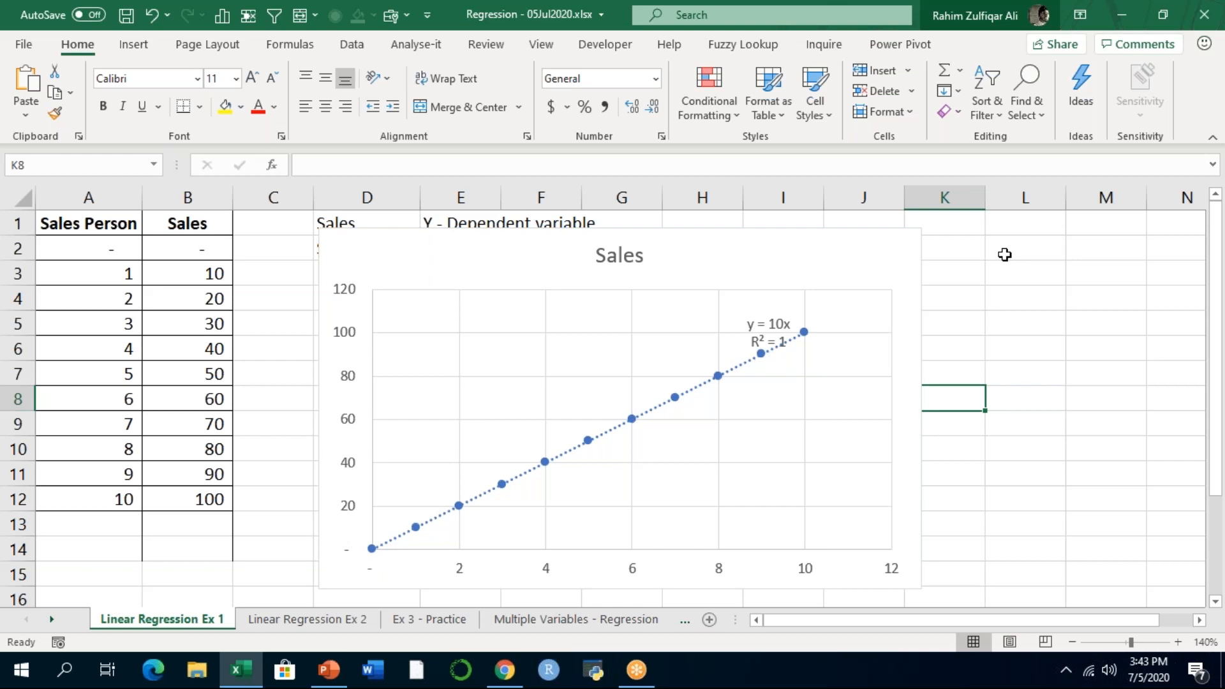
Open the Linear Regression Ex 2 sheet and compare its Sales Person and Sales columns in rows 1 to 4
left_click(297, 619)
left_click(194, 294)
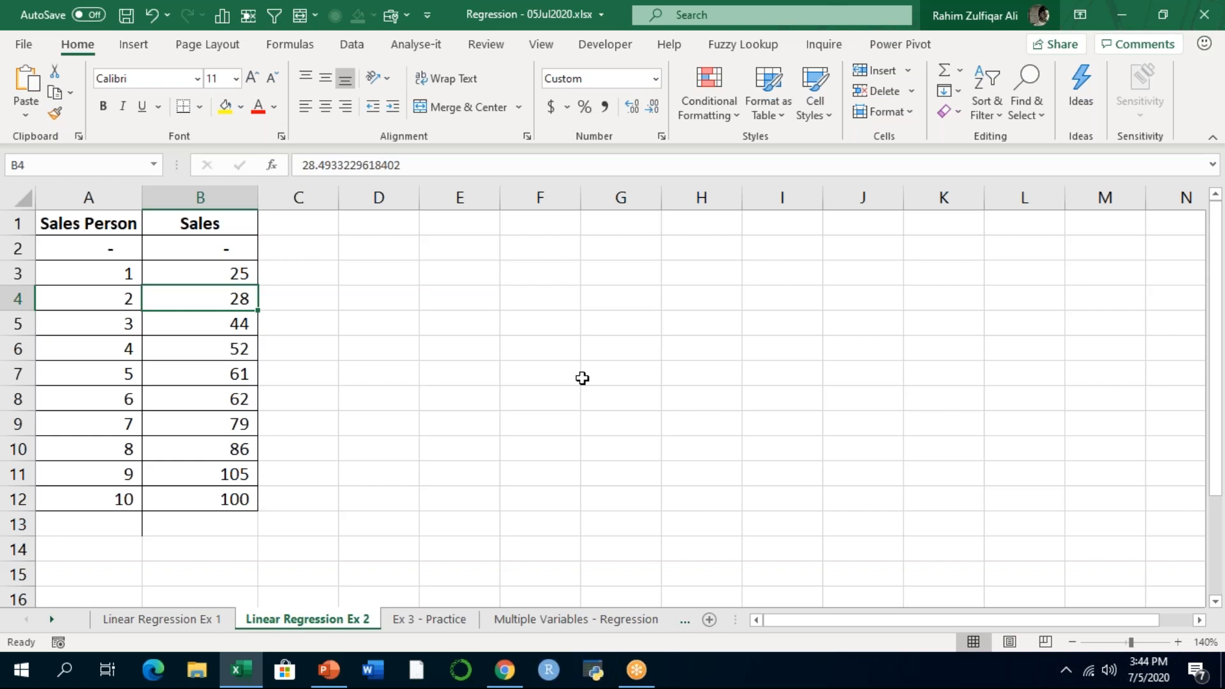
key("Up")
key("Up")
key("Up")
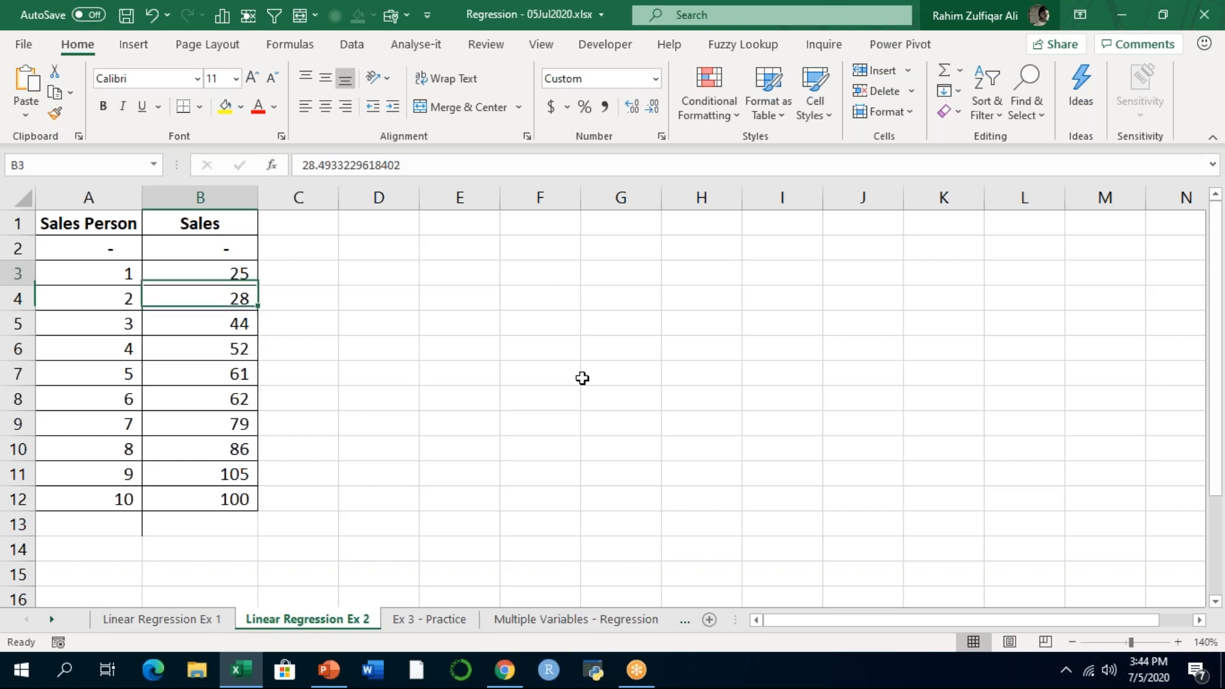
key("Left")
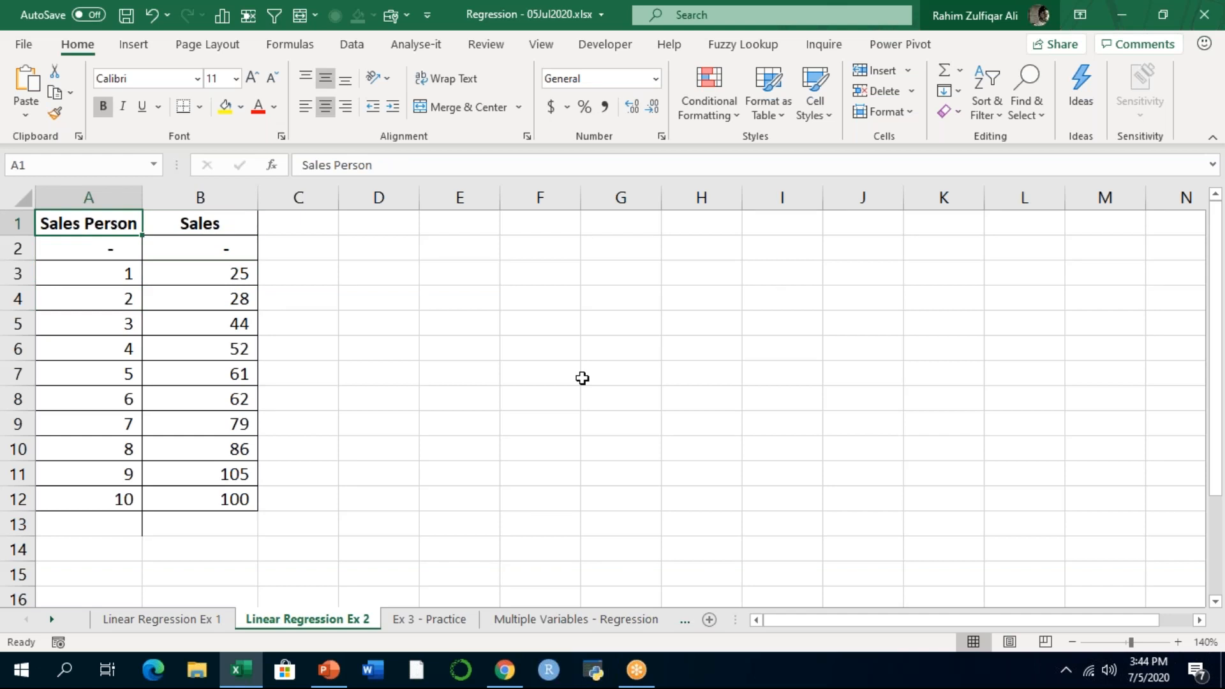
key("Right")
key("Down")
key("Left")
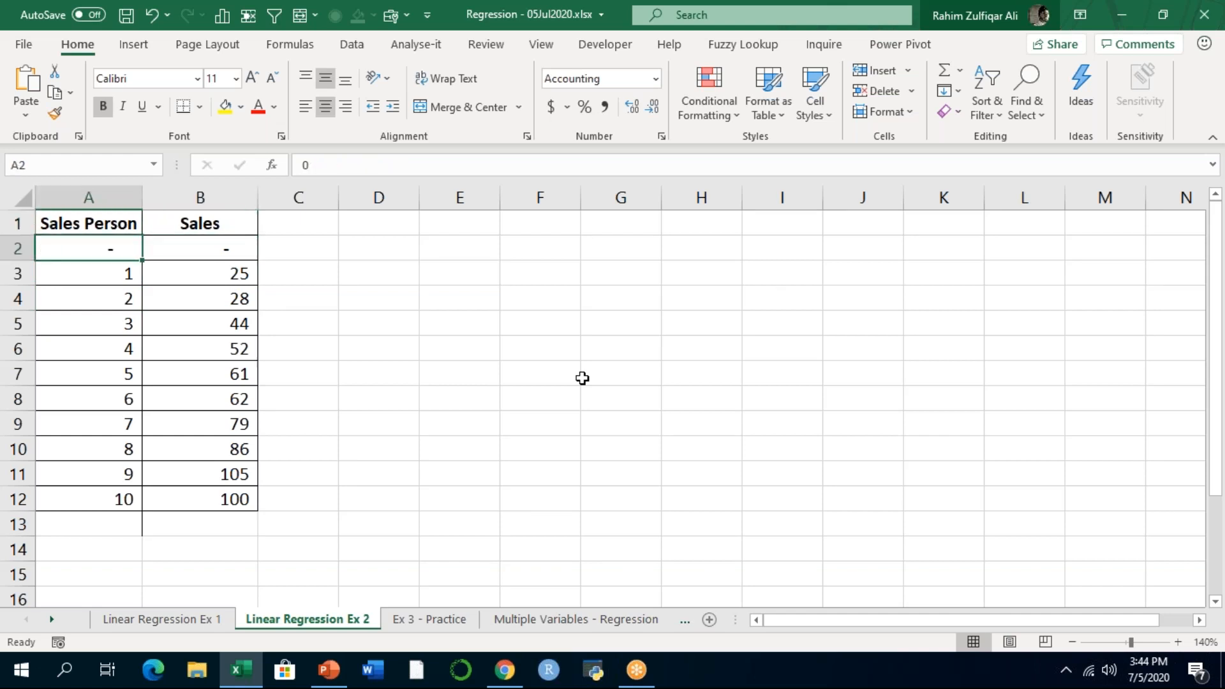
key("Right")
key("Down")
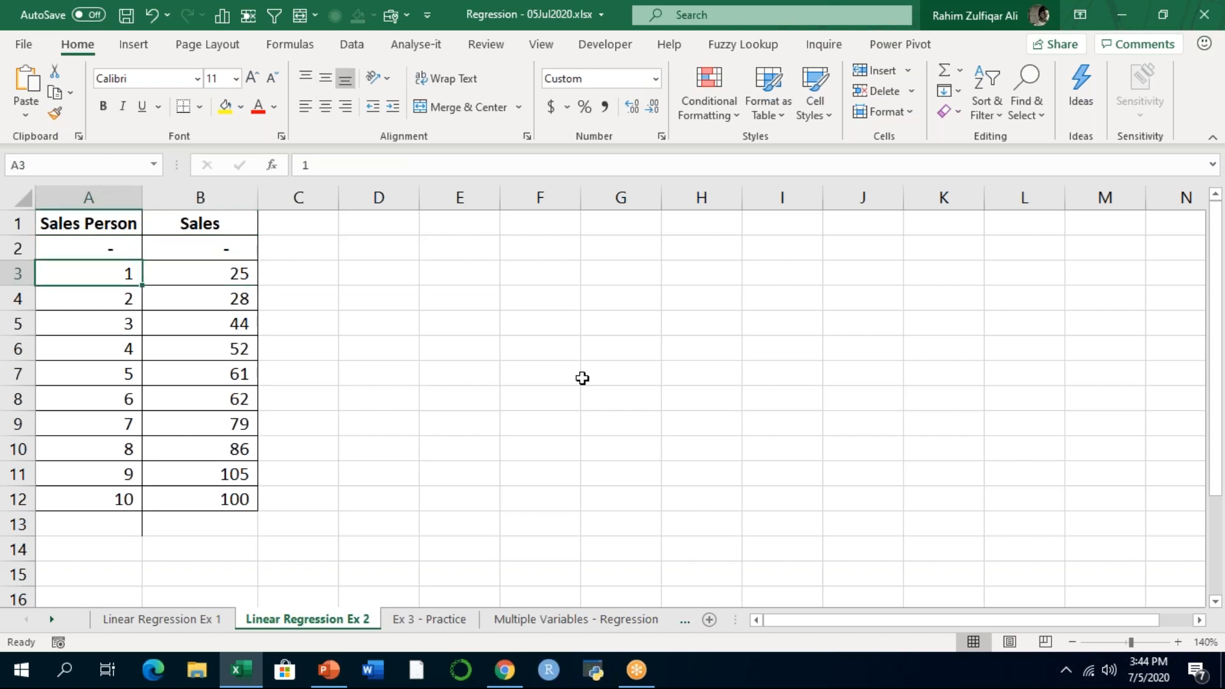
key("Right")
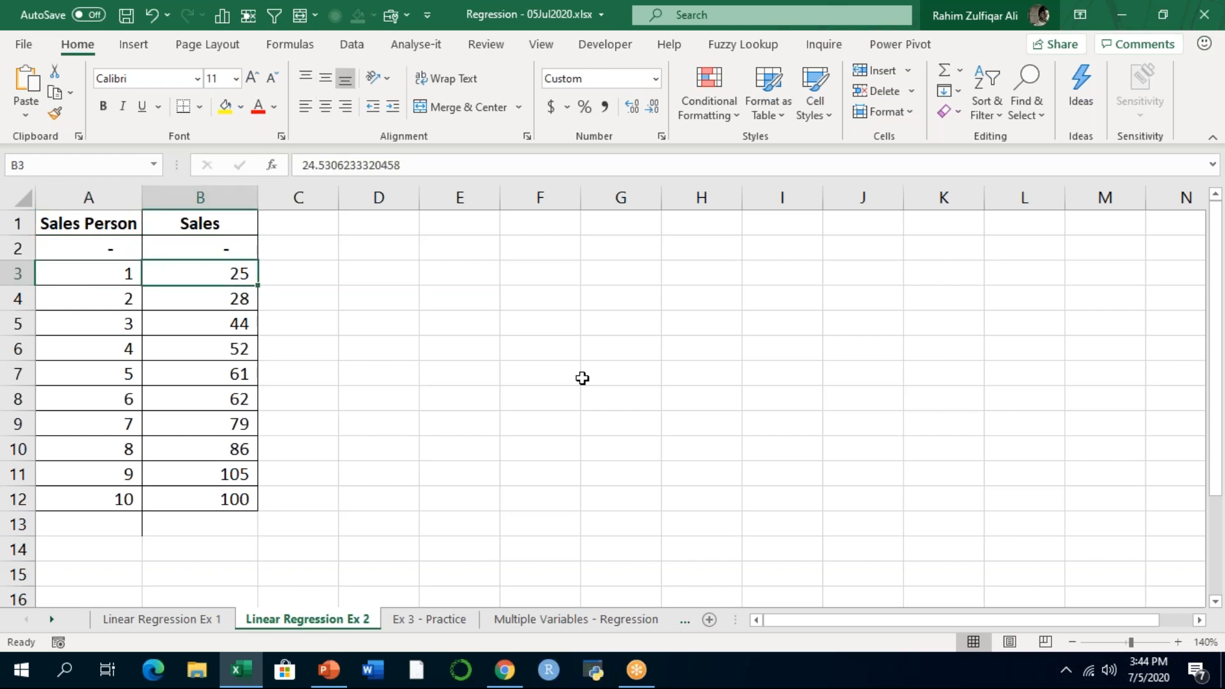
key("Down")
key("Left")
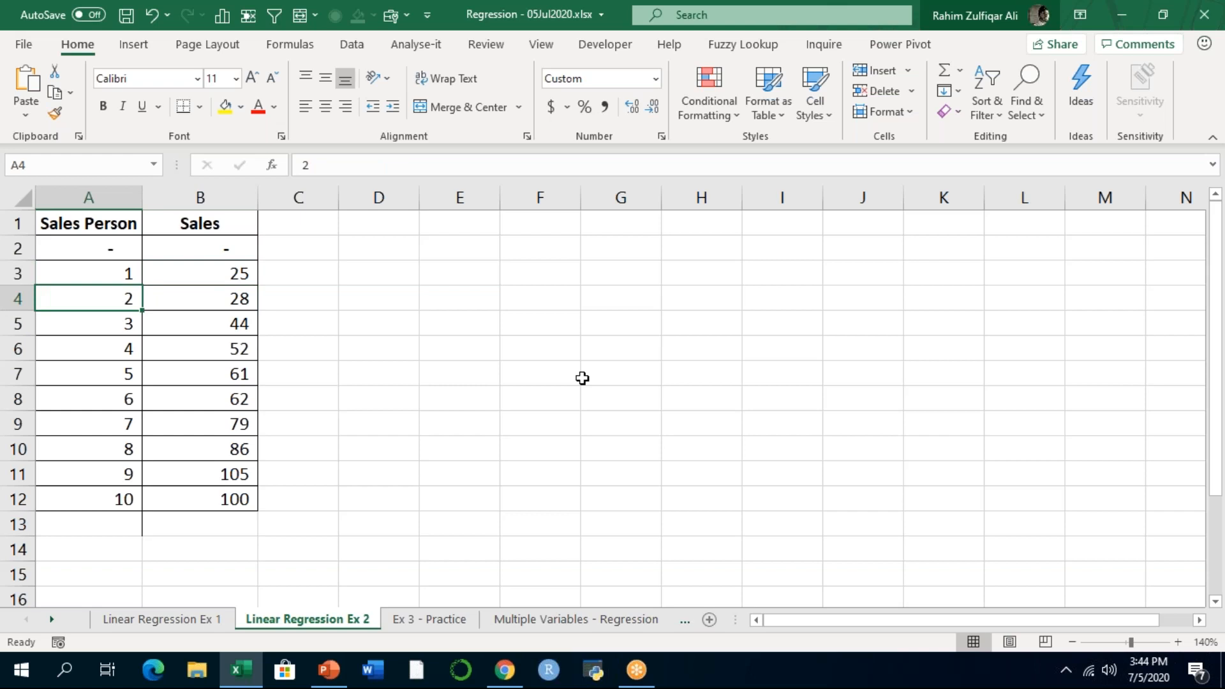
key("Right")
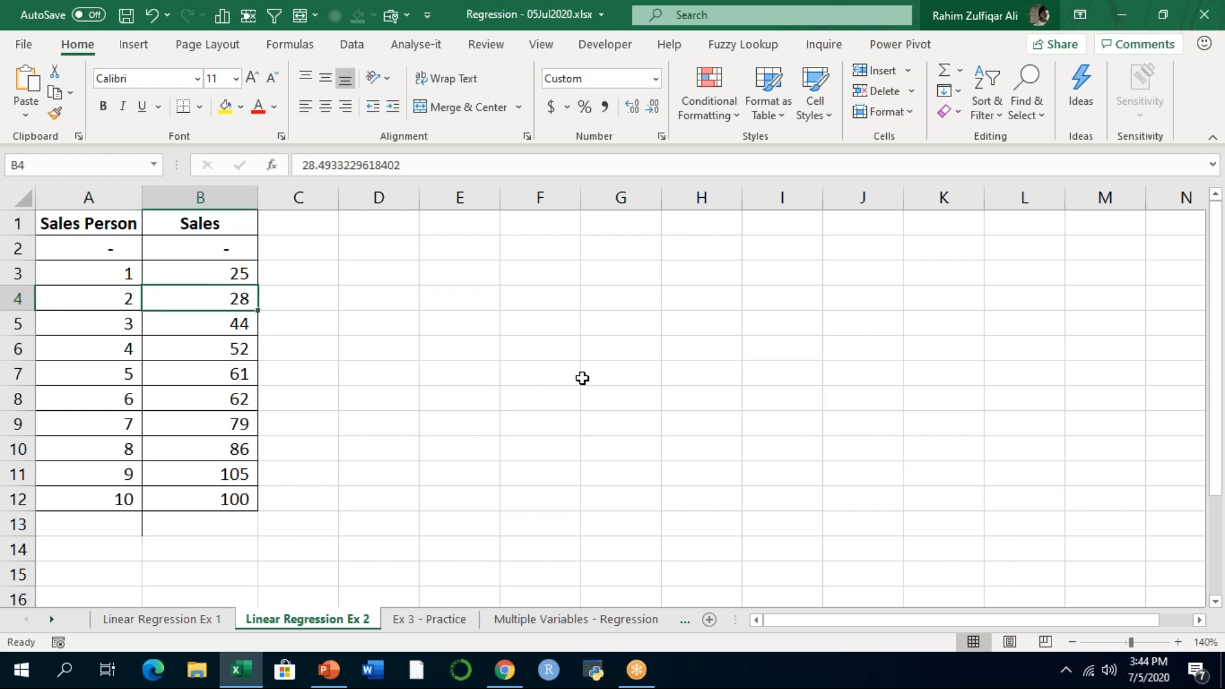
Compare the Sales figures with the Sales Person counts from row 4 down to row 12
key("Left")
key("Down")
key("Down")
key("Down")
key("Down")
key("Down")
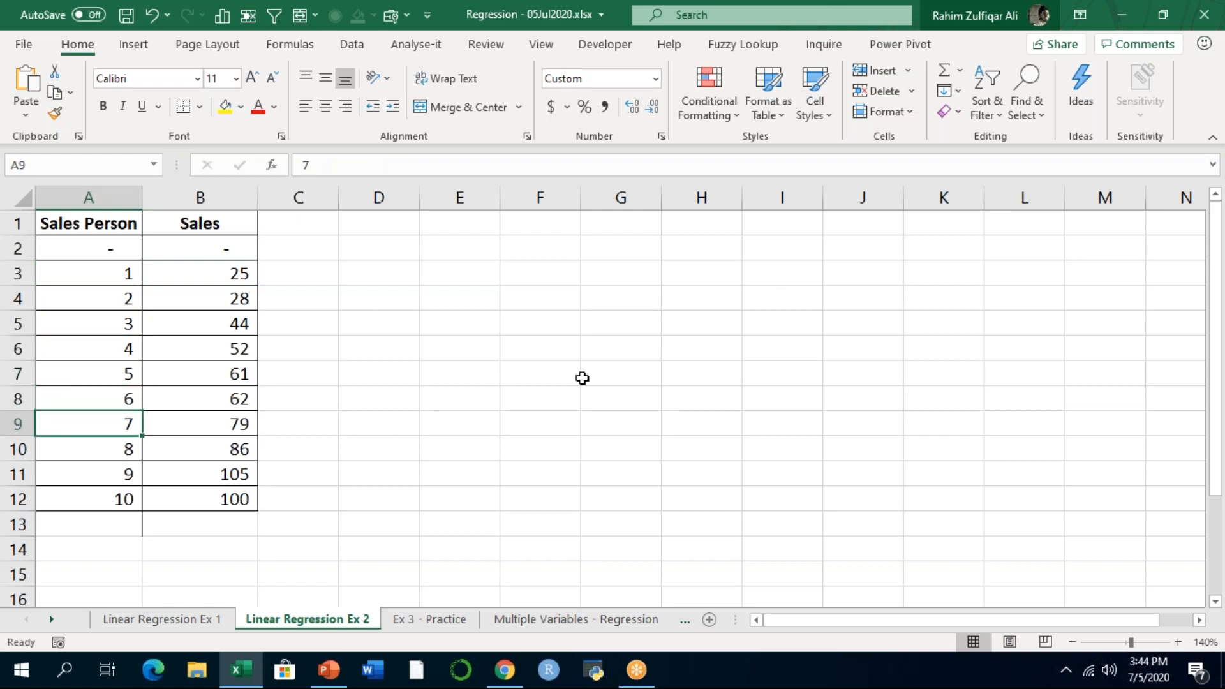
key("Right")
key("Up")
key("Up")
key("Up")
key("Down")
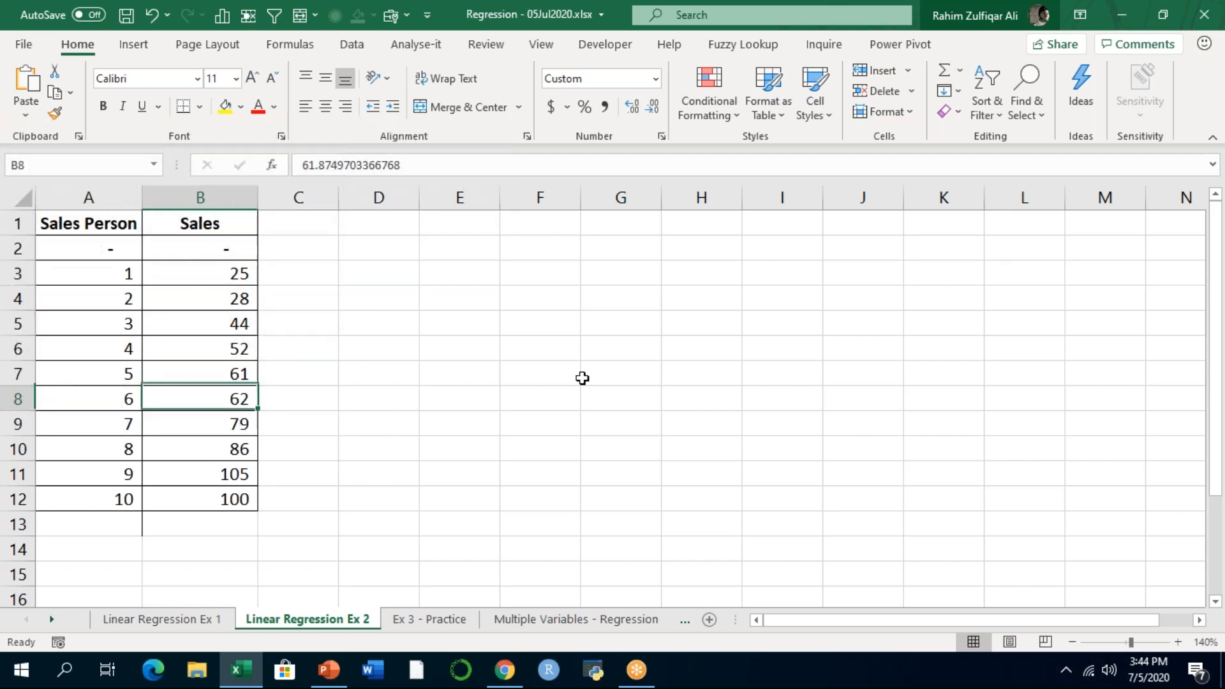
key("Down")
key("Down")
key("Down")
key("Down")
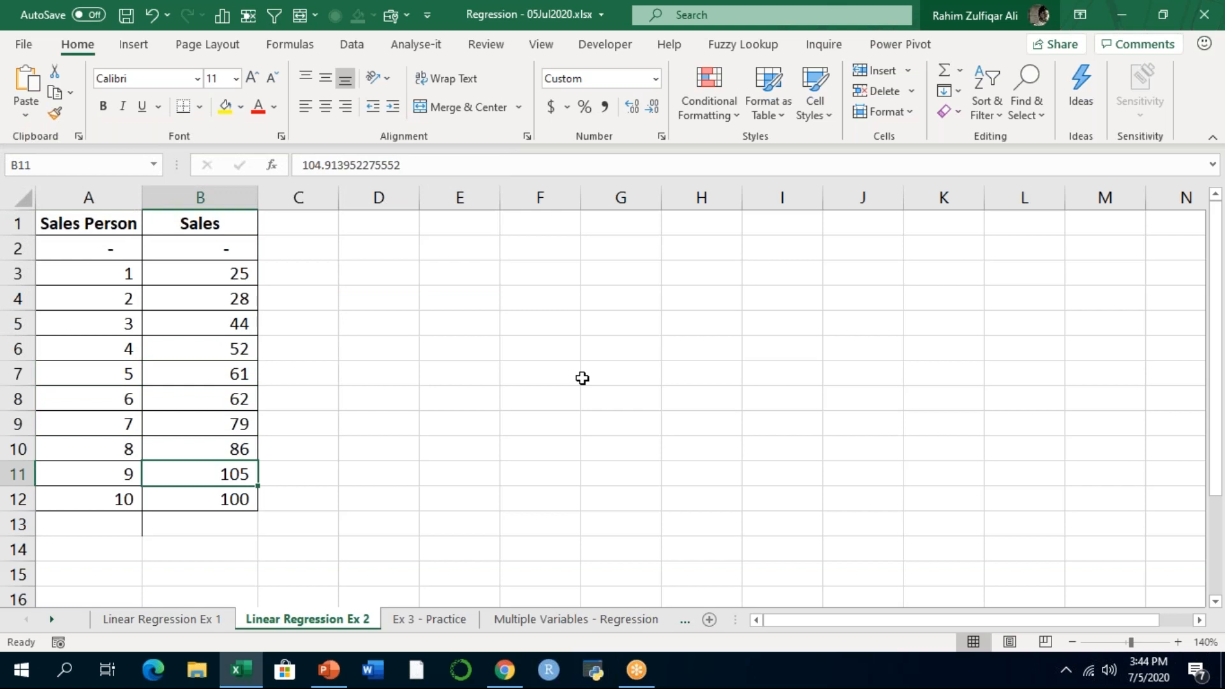
key("Left")
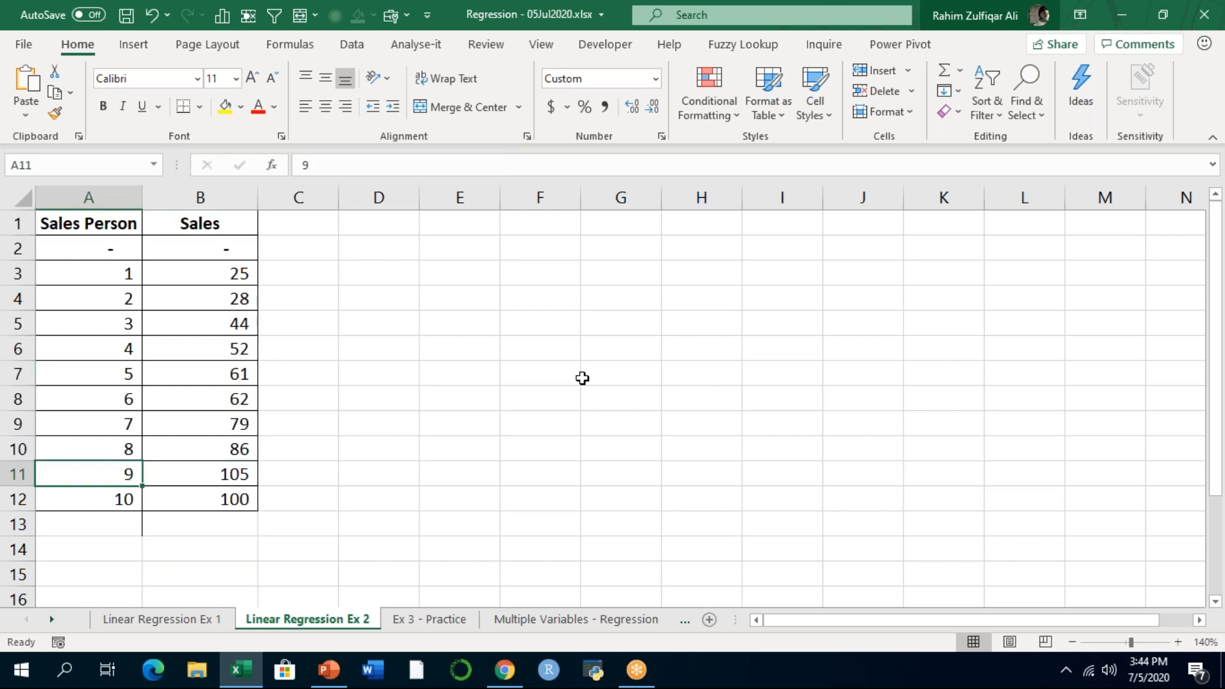
key("Down")
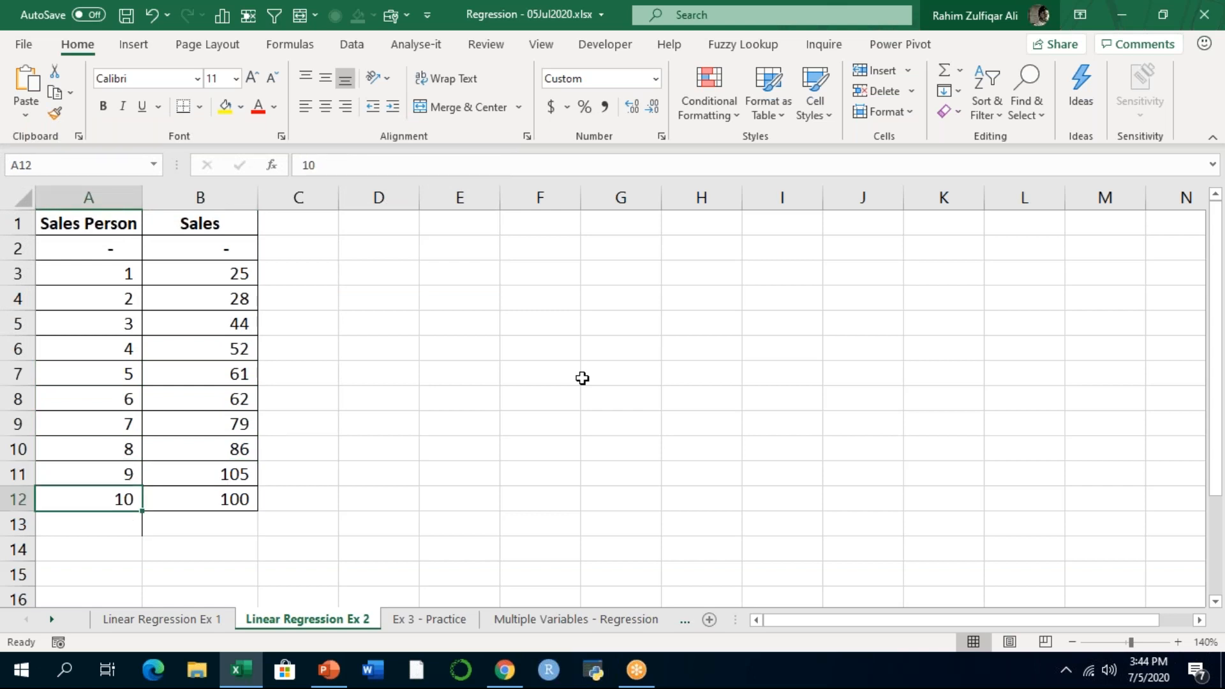
key("Right")
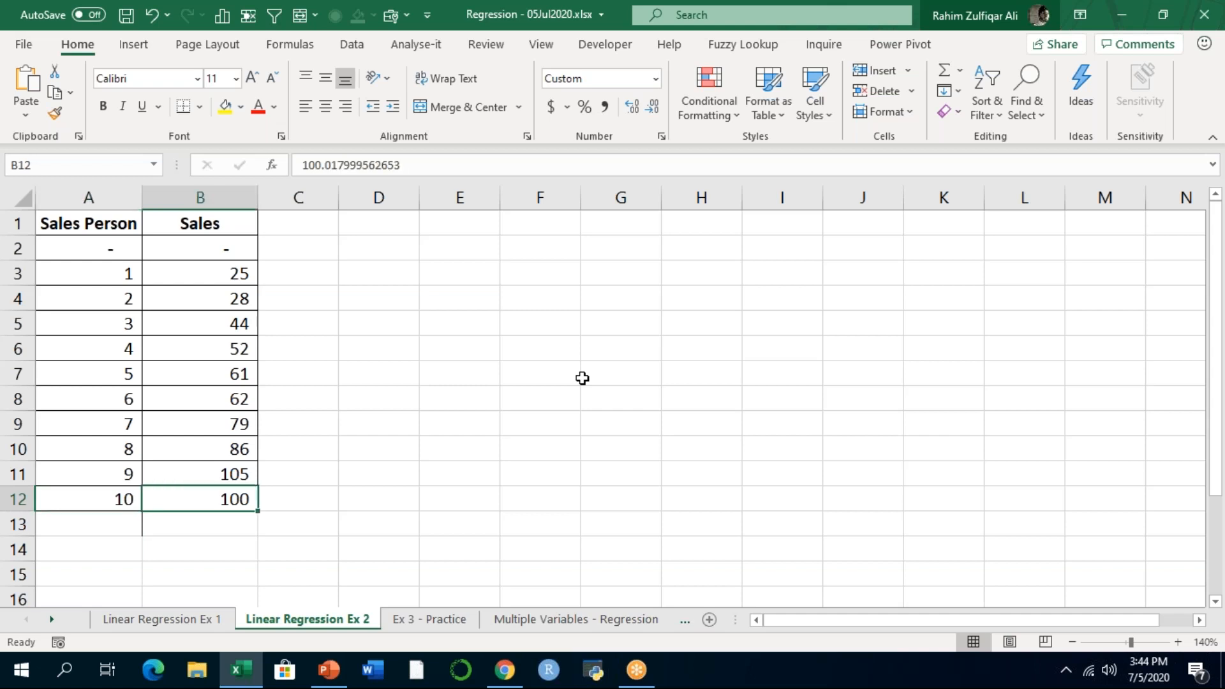
Examine how evenly the Sales values in column B rise from row to row between B3 and B12
key("Up")
key("Up")
key("Up")
key("Up")
key("Up")
key("Up")
key("Up")
key("Up")
key("Up")
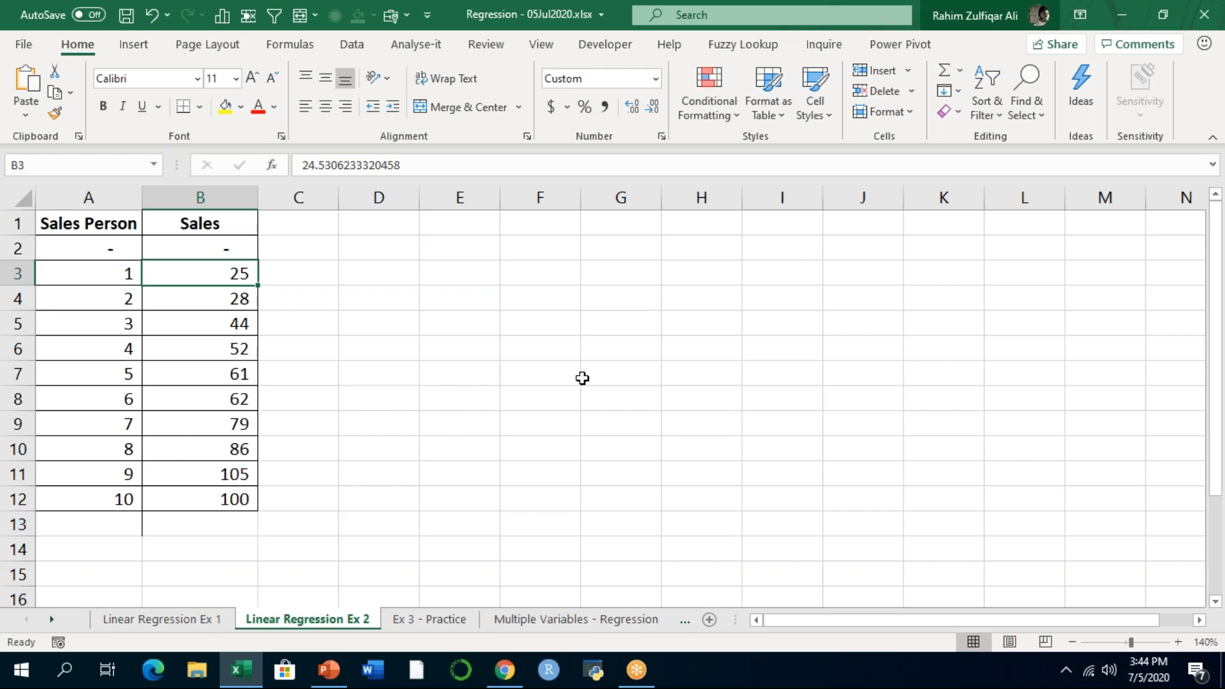
key("Down")
key("Down")
key("Down")
key("Down")
key("Down")
key("Down")
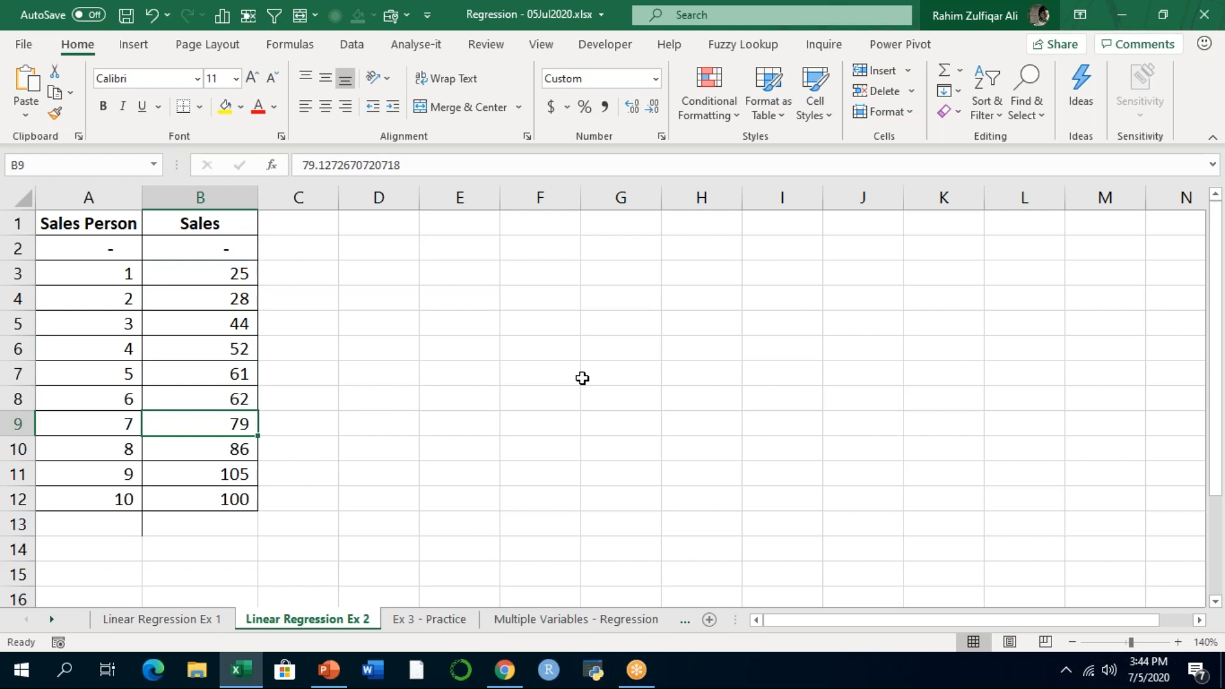
key("Up")
key("Up")
key("Up")
key("Up")
key("Up")
key("Down")
key("Down")
key("Down")
key("Down")
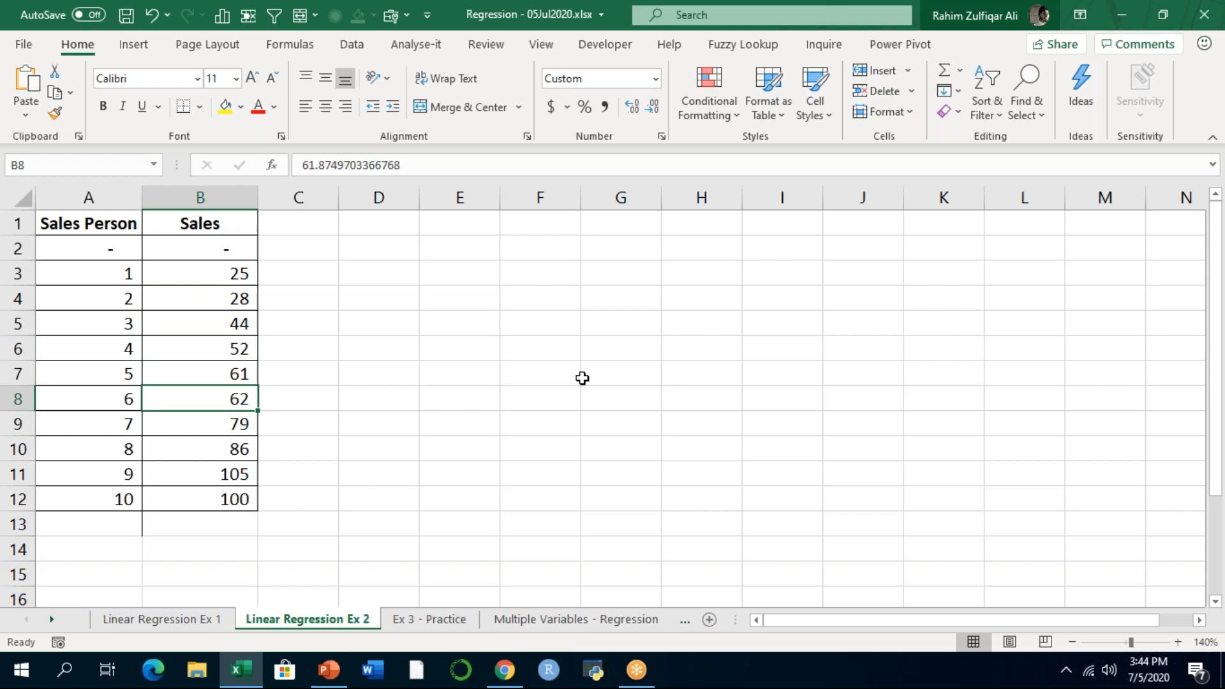
key("Down")
key("Down")
key("Down")
key("Down")
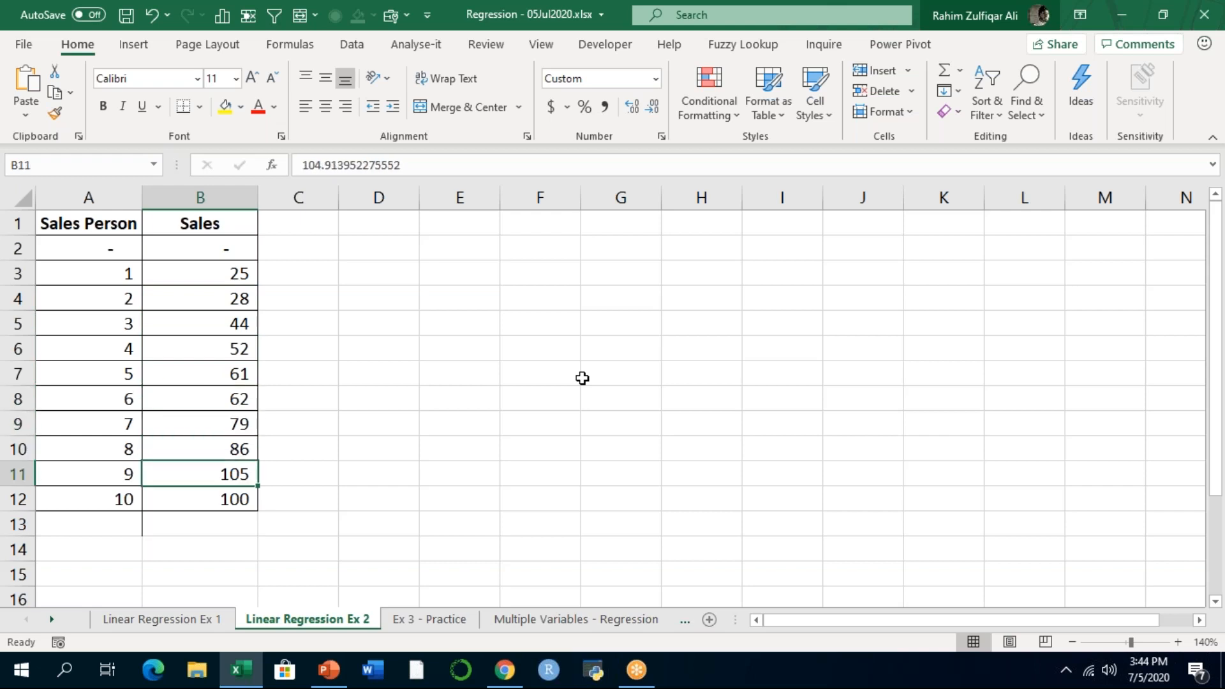
Add a row 13 entry with Sales Person 11 and ?? as its unknown Sales value
key("Left")
key("Up")
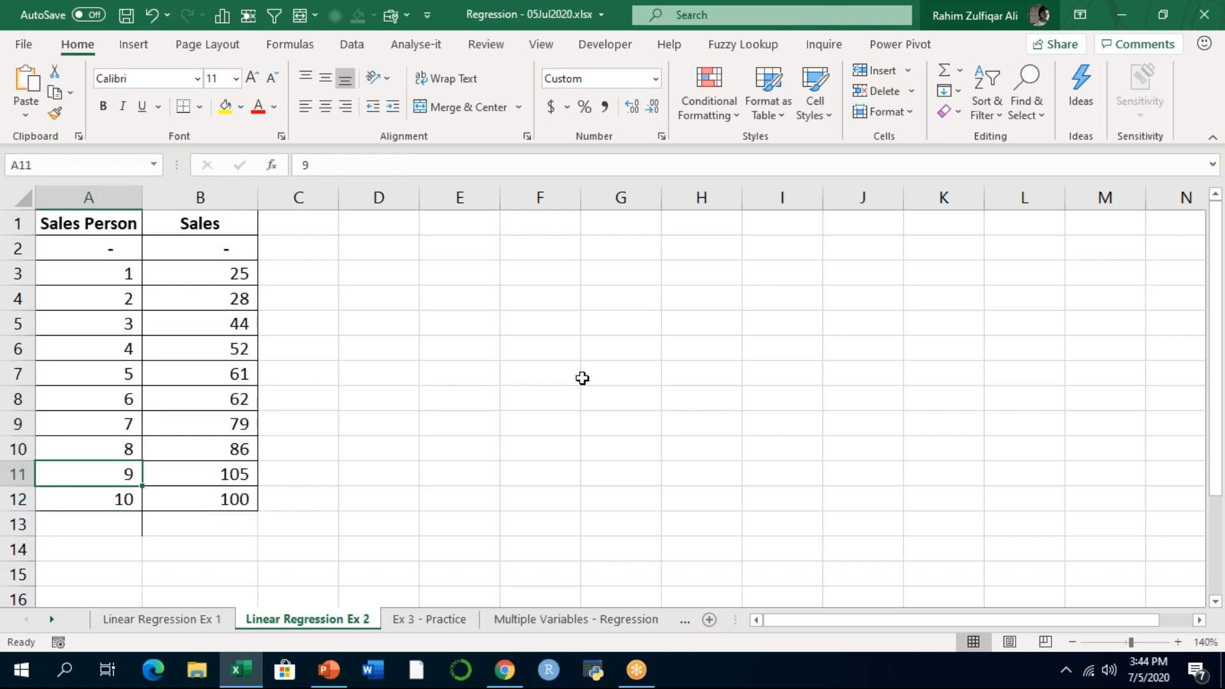
key("Right")
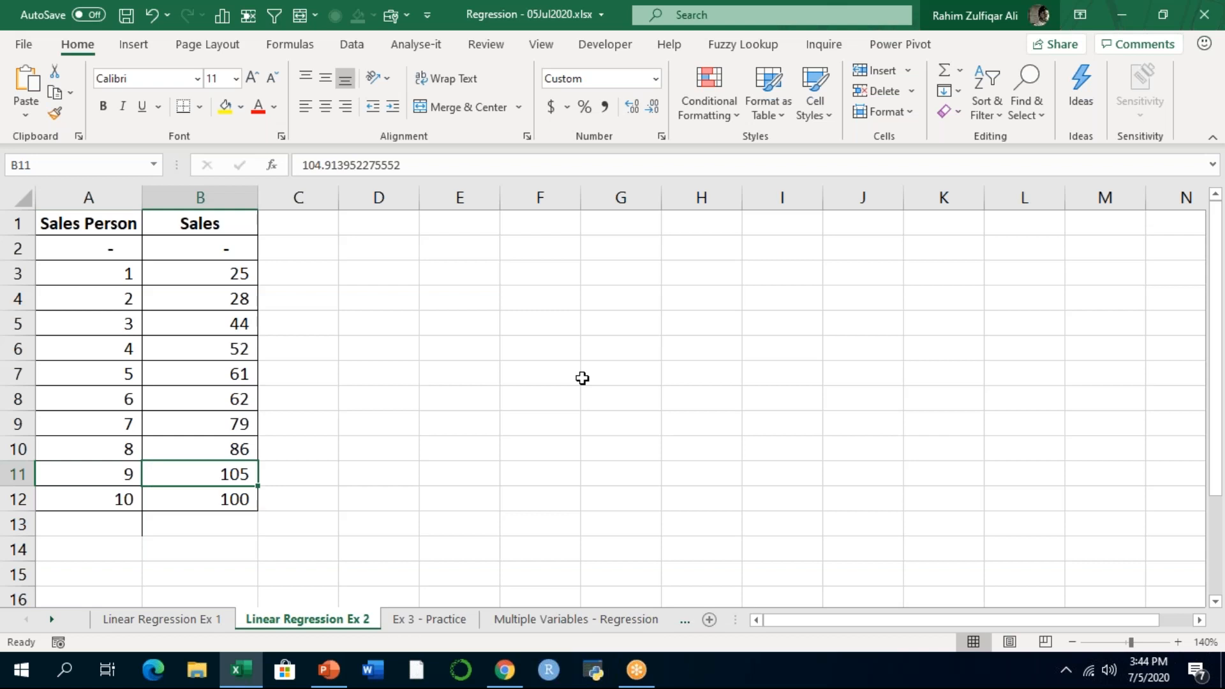
key("Down")
key("Down")
key("Left")
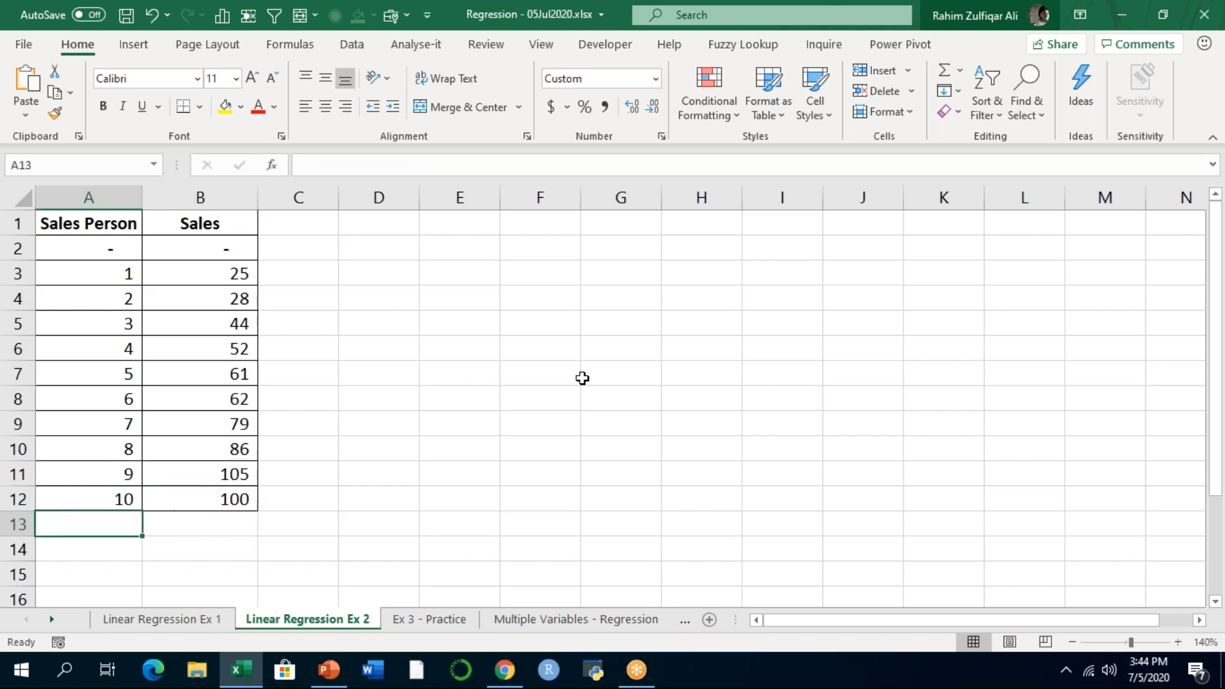
type("111")
key("BackSpace")
key("Return")
key("Up")
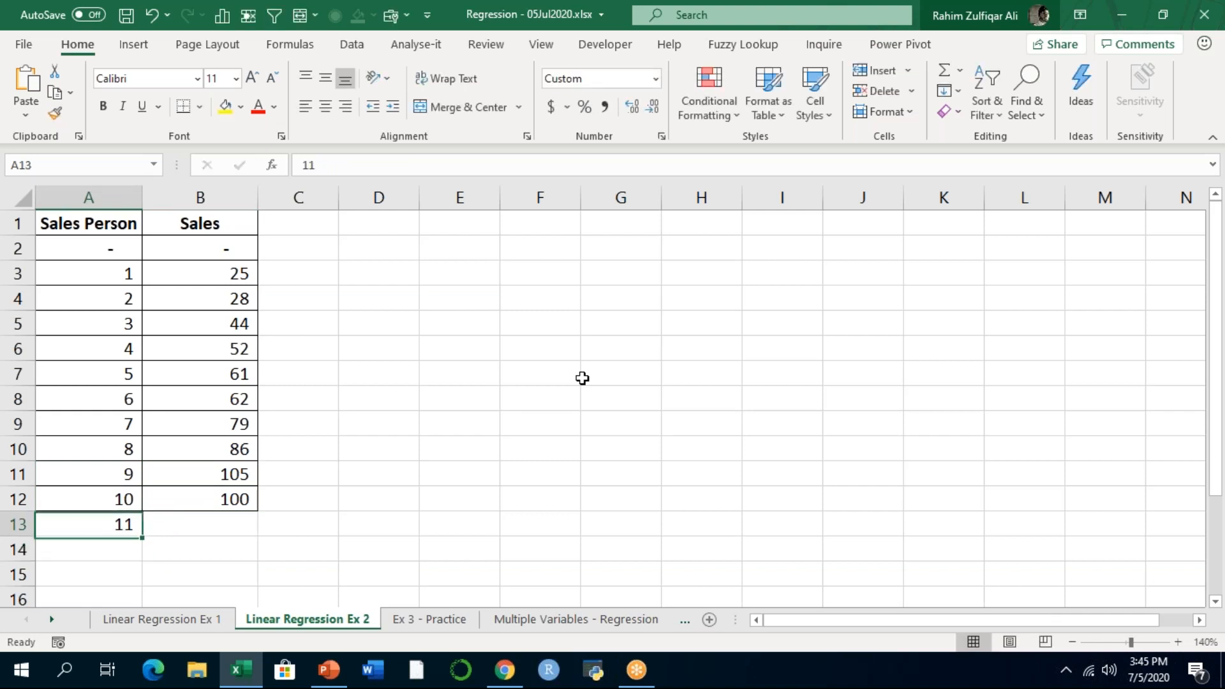
key("Right")
type("??")
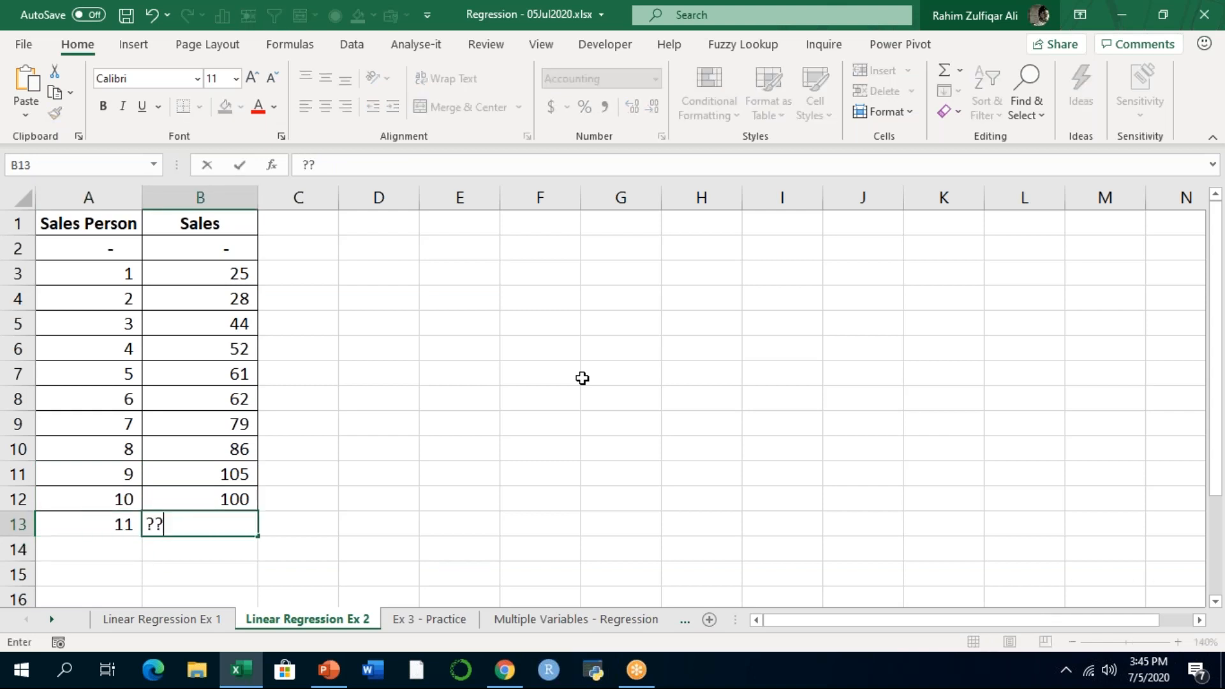
key("Return")
key("Up")
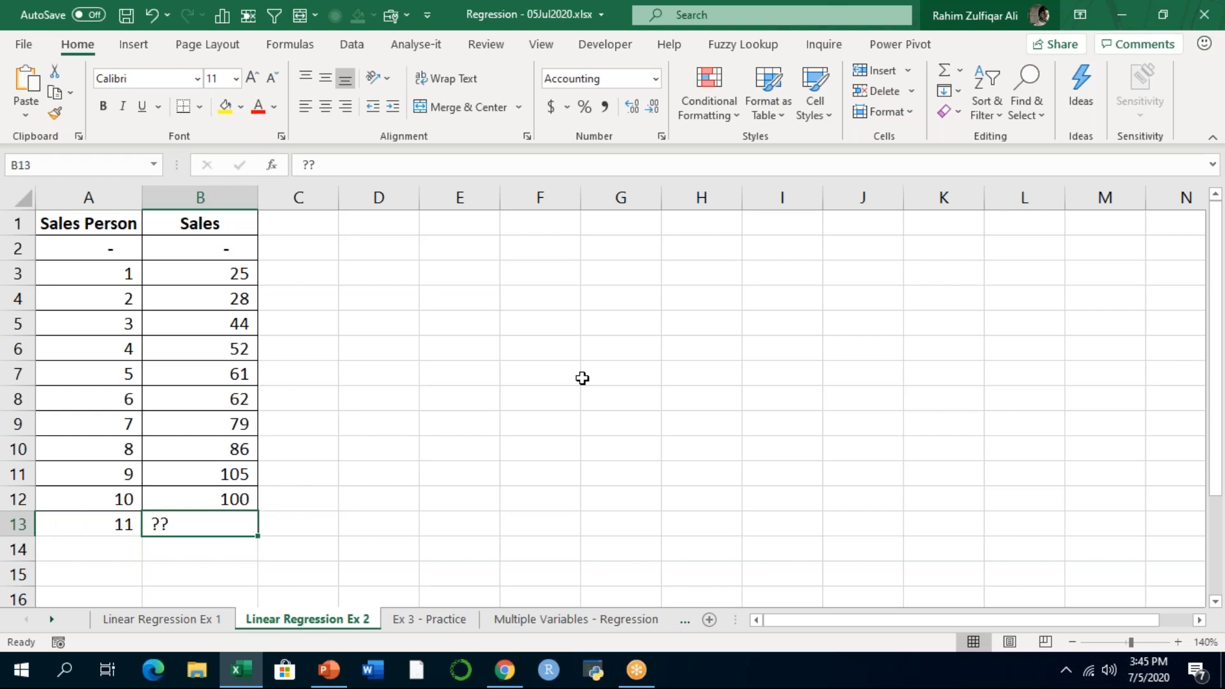
Clear the ?? placeholder from B13 and the 11 from A13
left_click(844, 17)
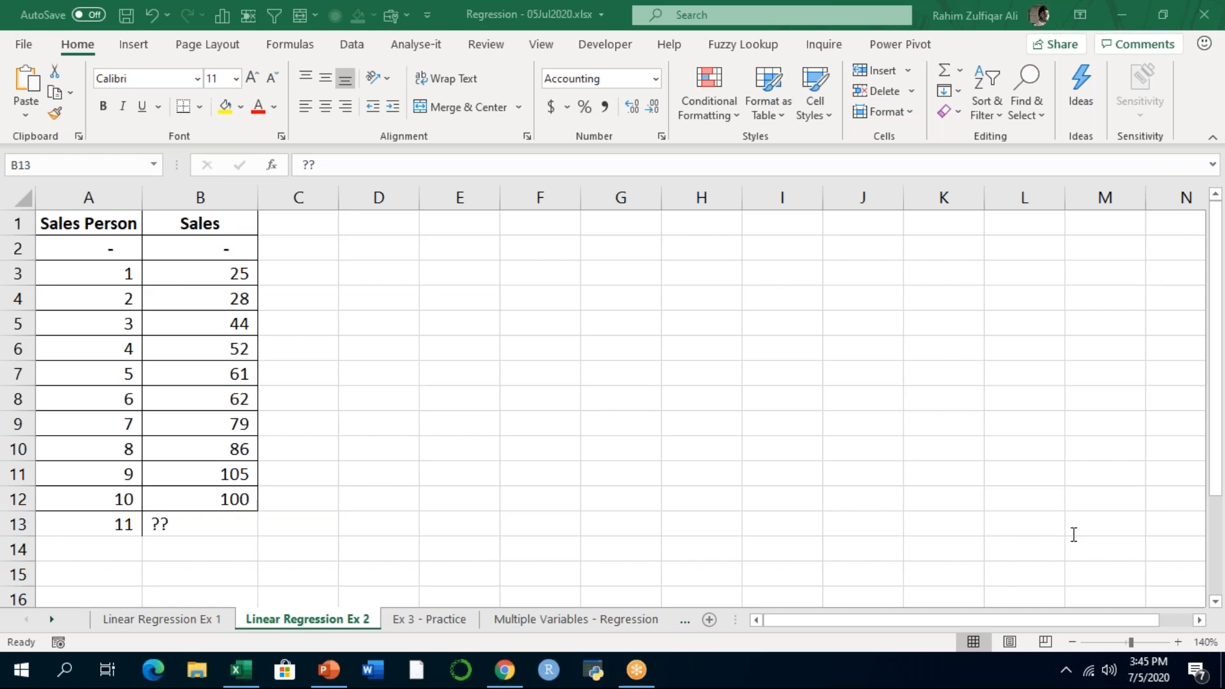
left_click(195, 525)
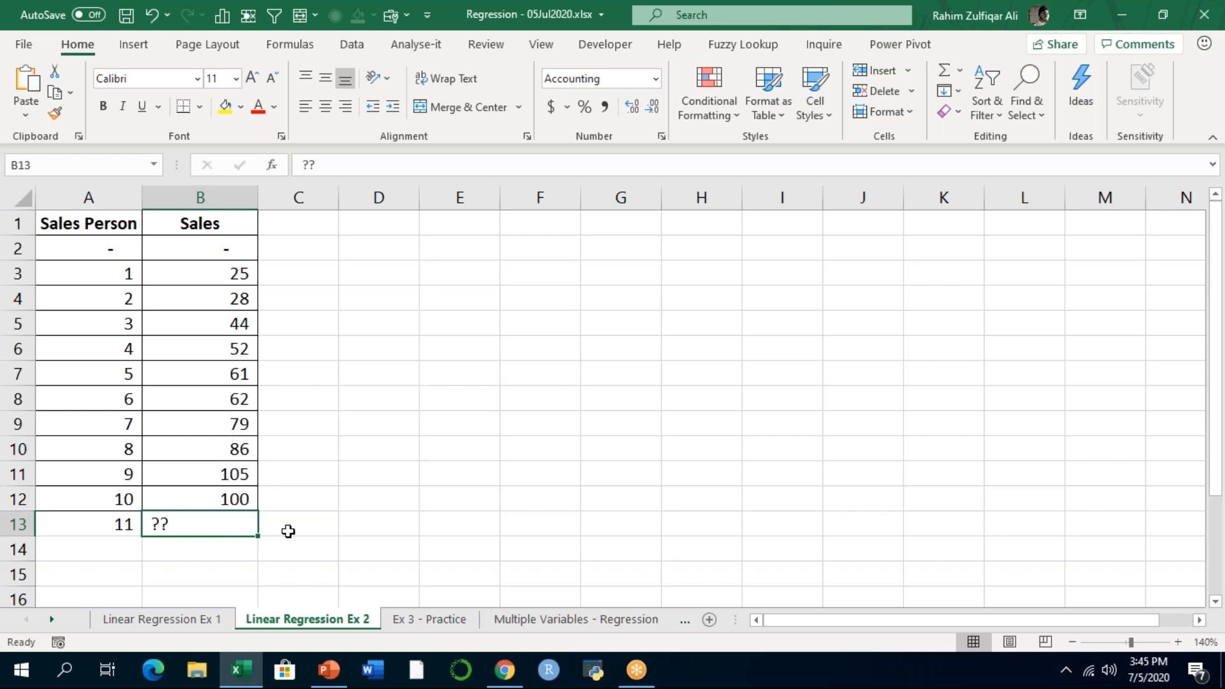
key("Delete")
key("Left")
key("Delete")
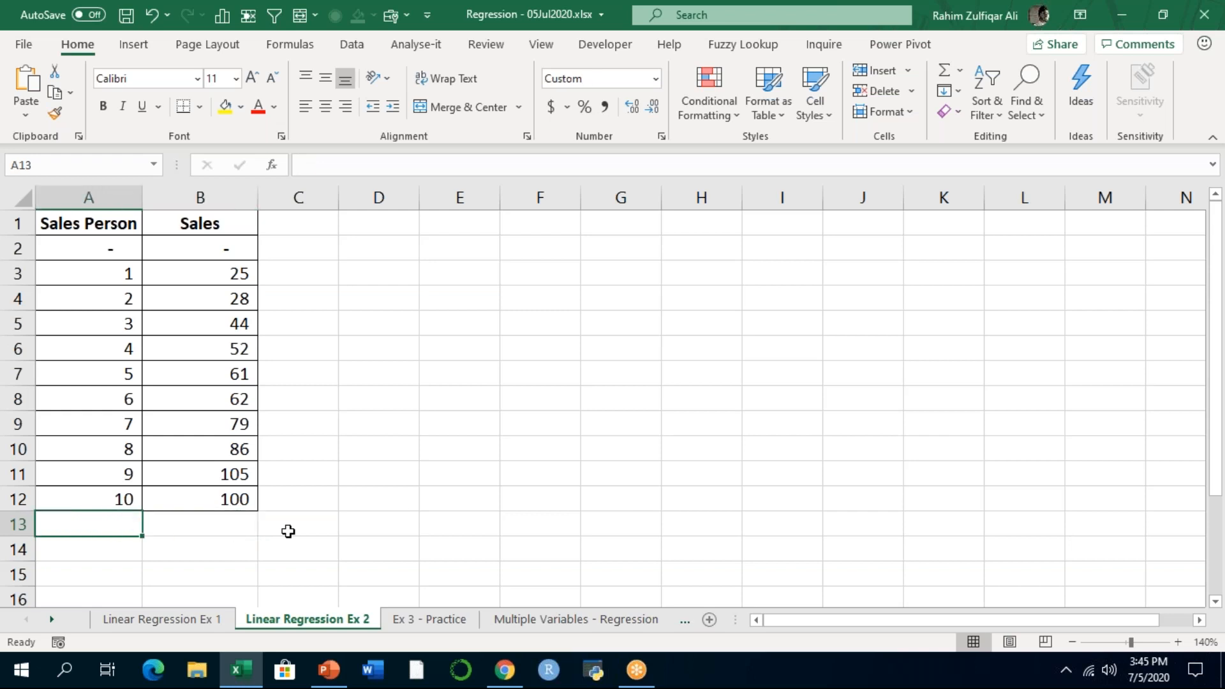
key("Up")
key("Right")
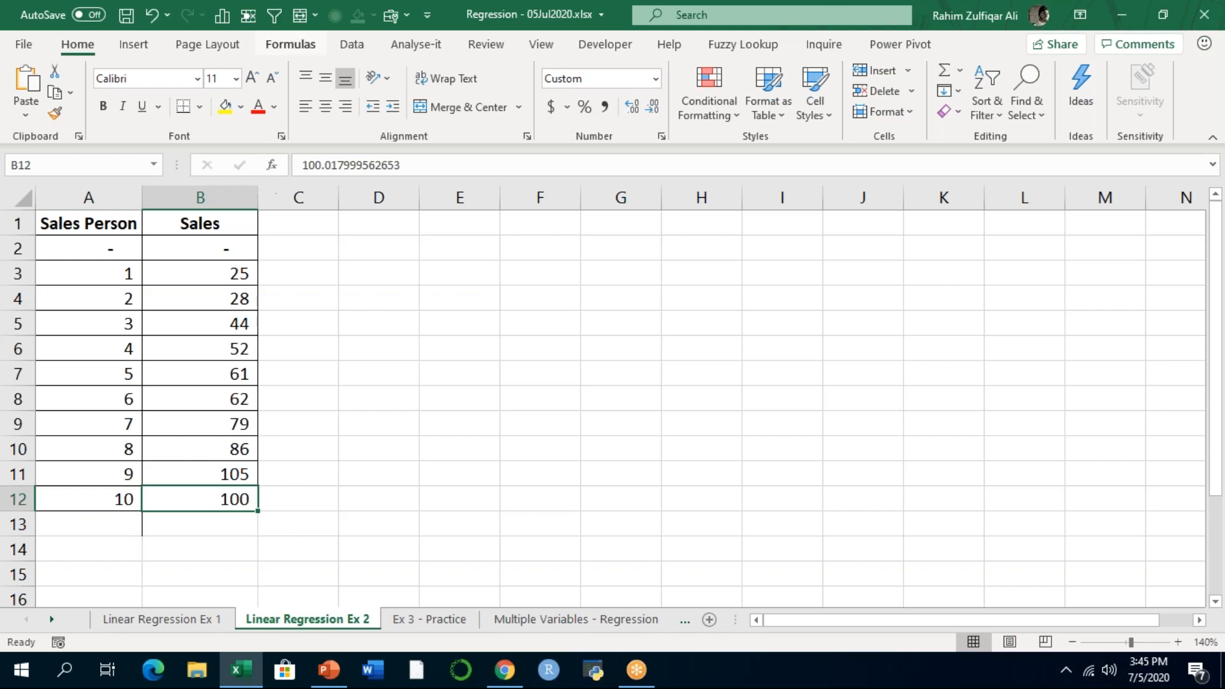
Insert a markers-only scatter chart from A1:B12 and place it beside the data, starting at column C
left_click_drag(83, 221, 191, 504)
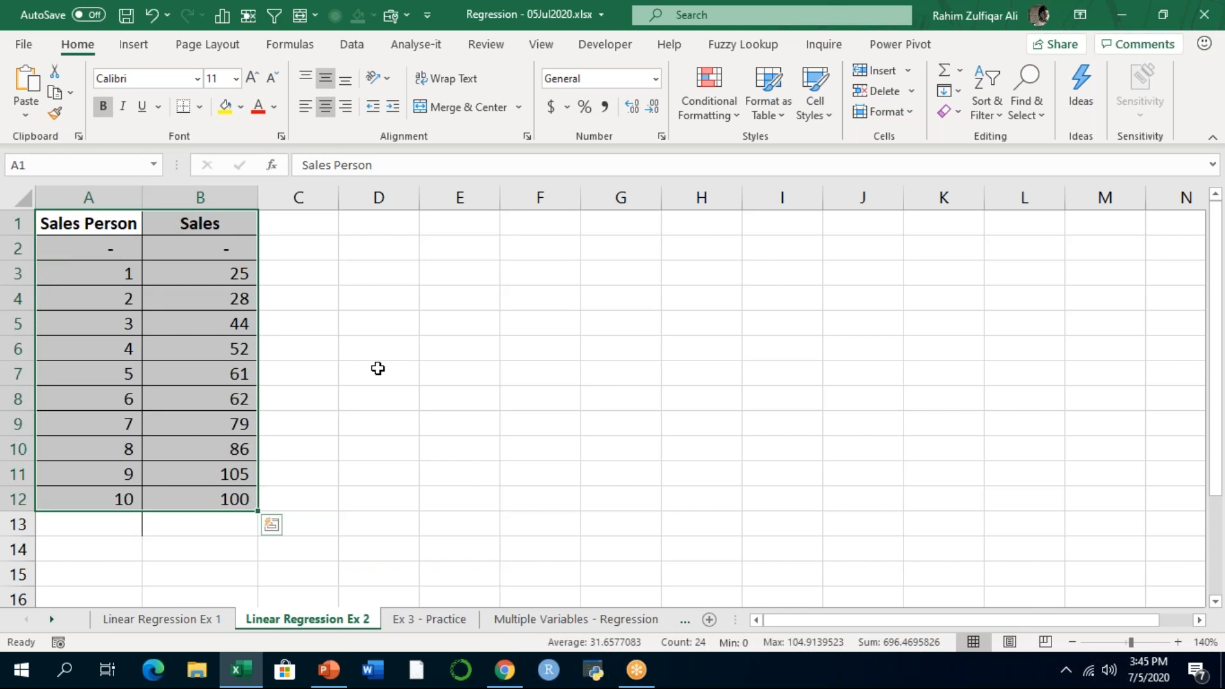
left_click(133, 46)
left_click(507, 111)
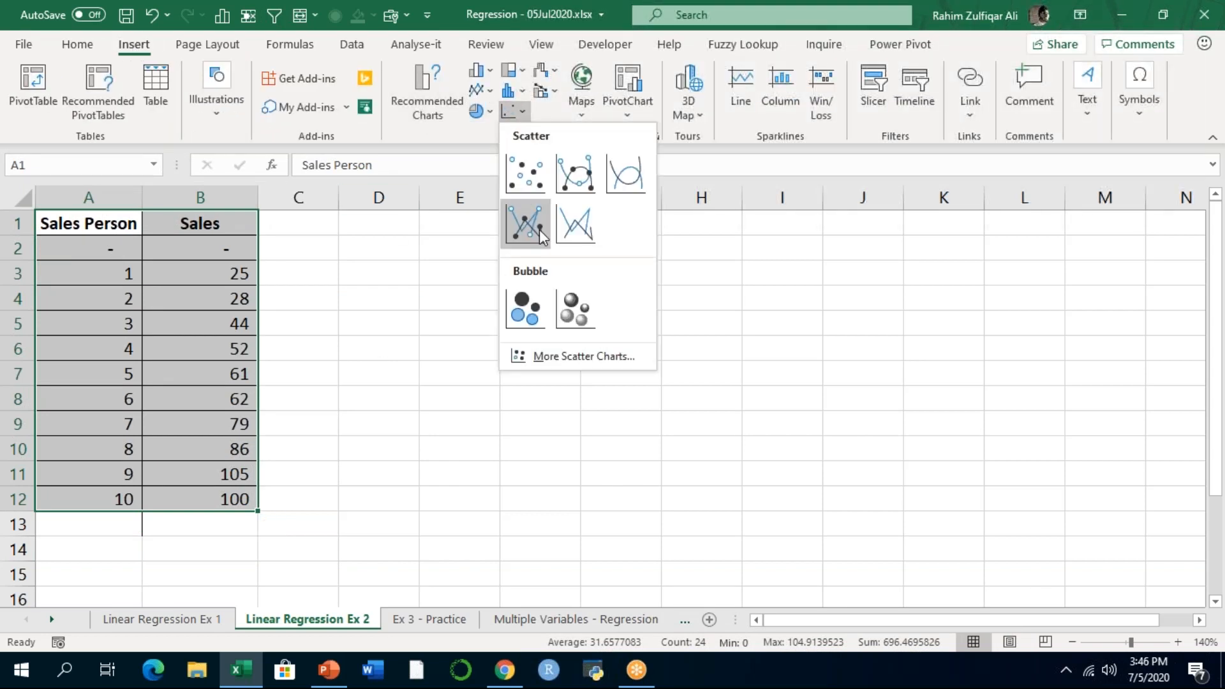
left_click(531, 177)
left_click_drag(509, 241, 485, 234)
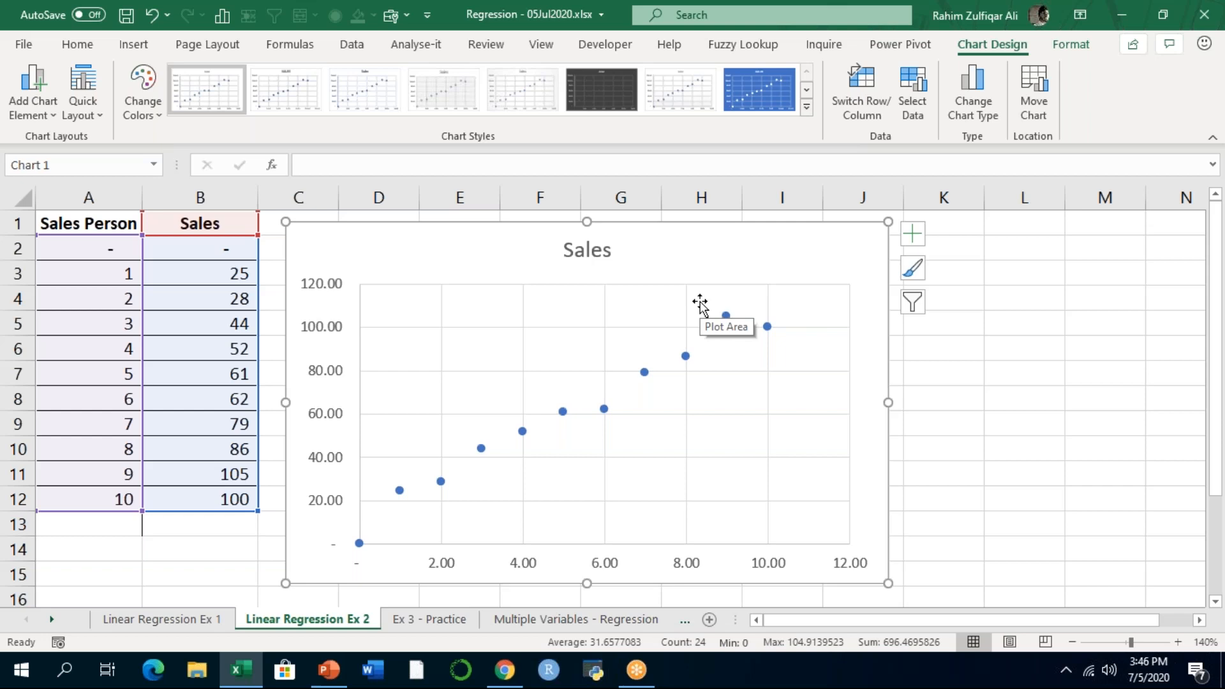
Add a linear trendline to the Sales scatter chart and open its formatting options
left_click(696, 216)
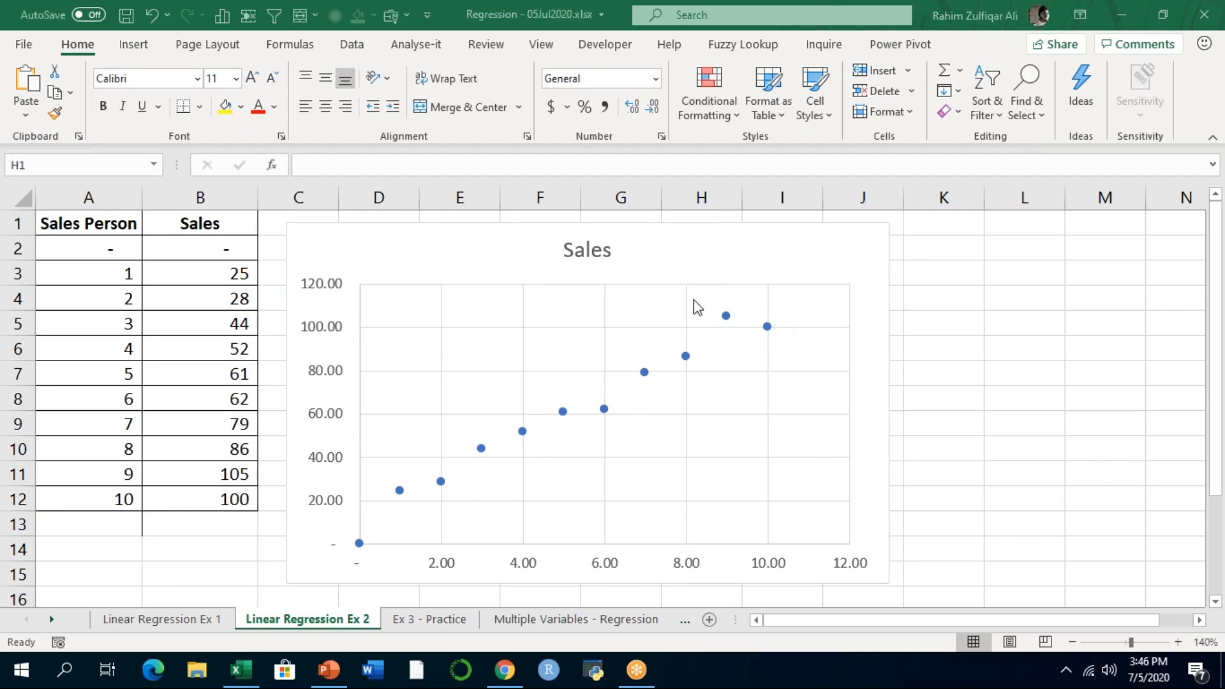
left_click(770, 243)
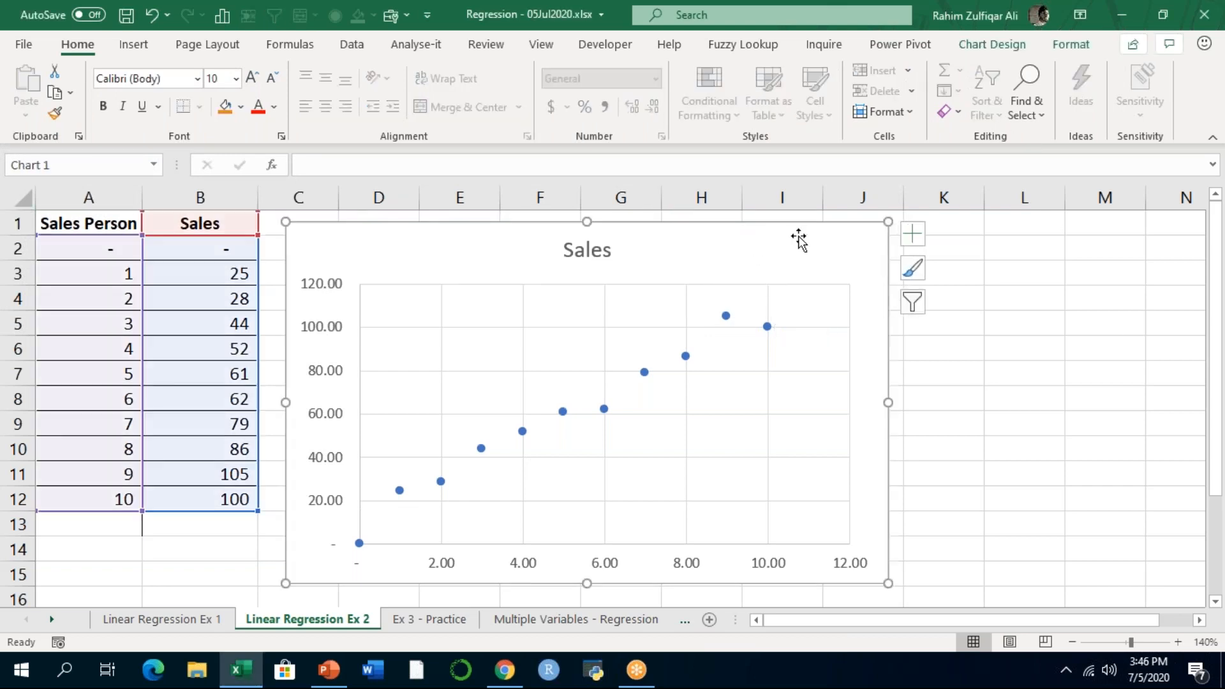
left_click(912, 235)
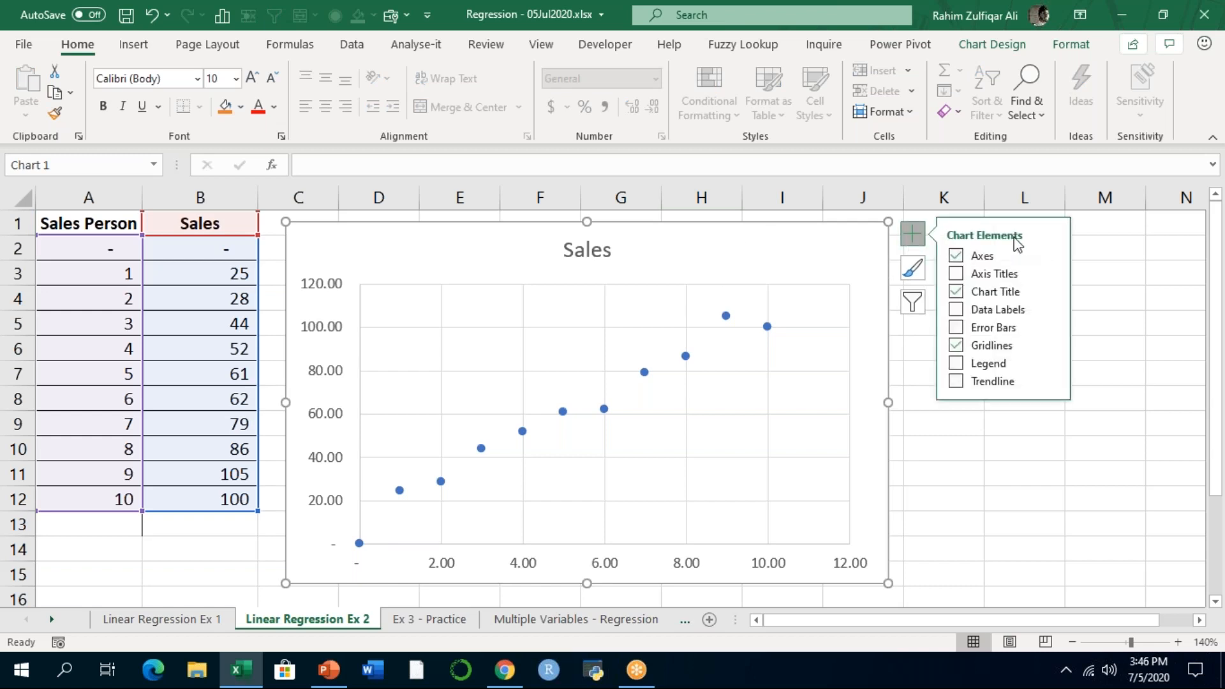
left_click(1051, 383)
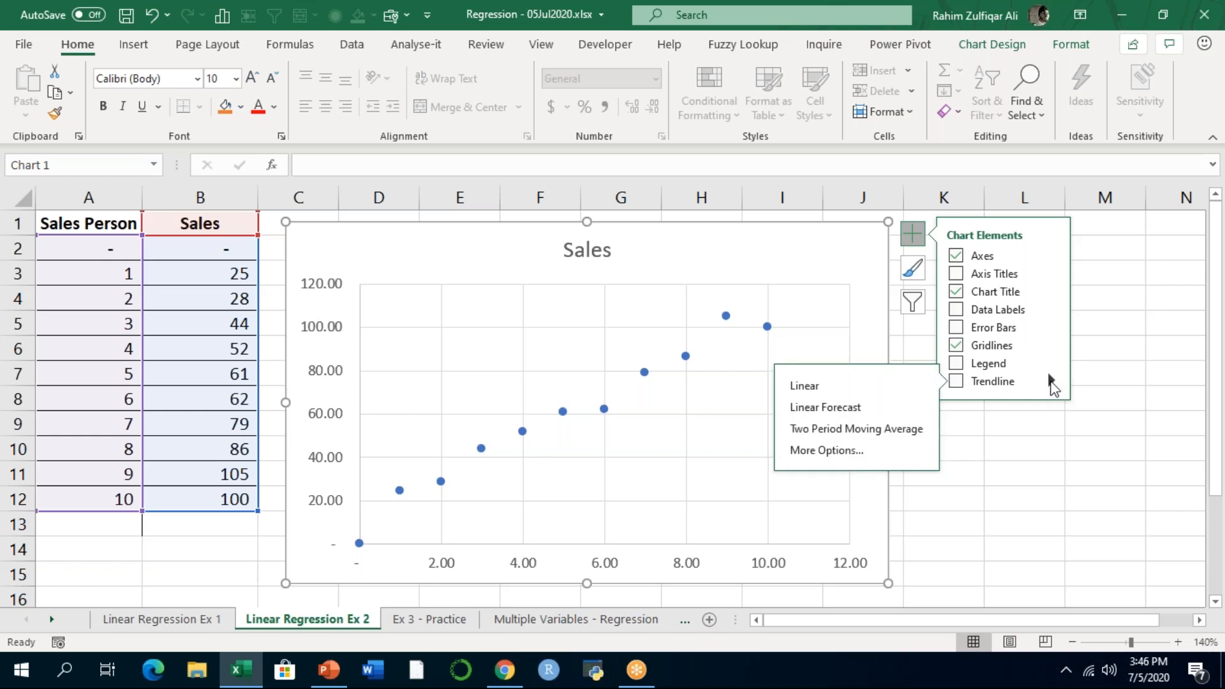
left_click(904, 455)
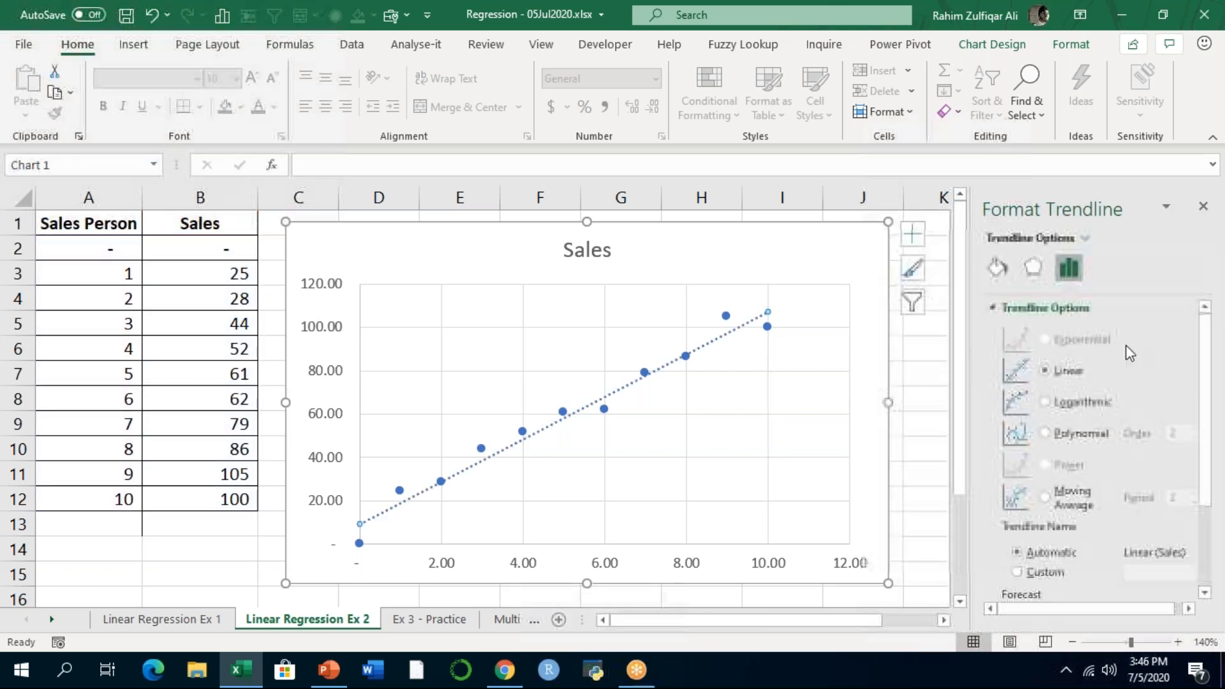
Show the equation and R-squared value of the Ex 2 trendline on the chart, and close its formatting
scroll(1206, 383, "down", 3)
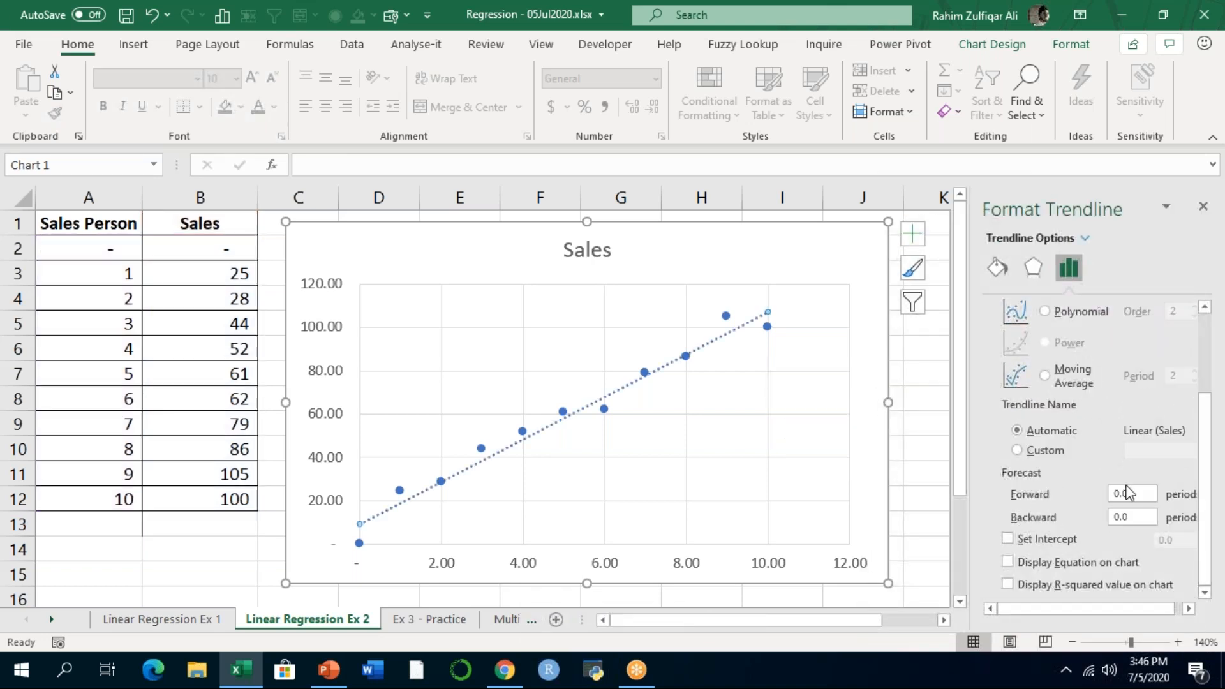
left_click(1008, 561)
left_click(1008, 584)
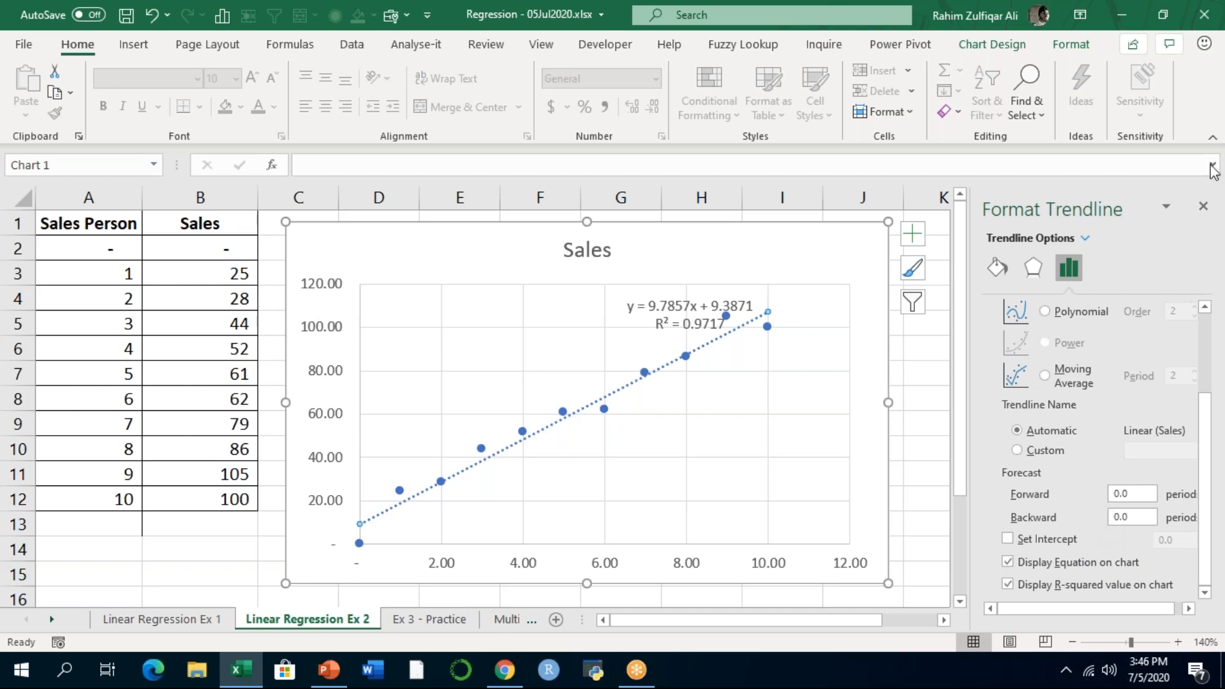
left_click(1210, 206)
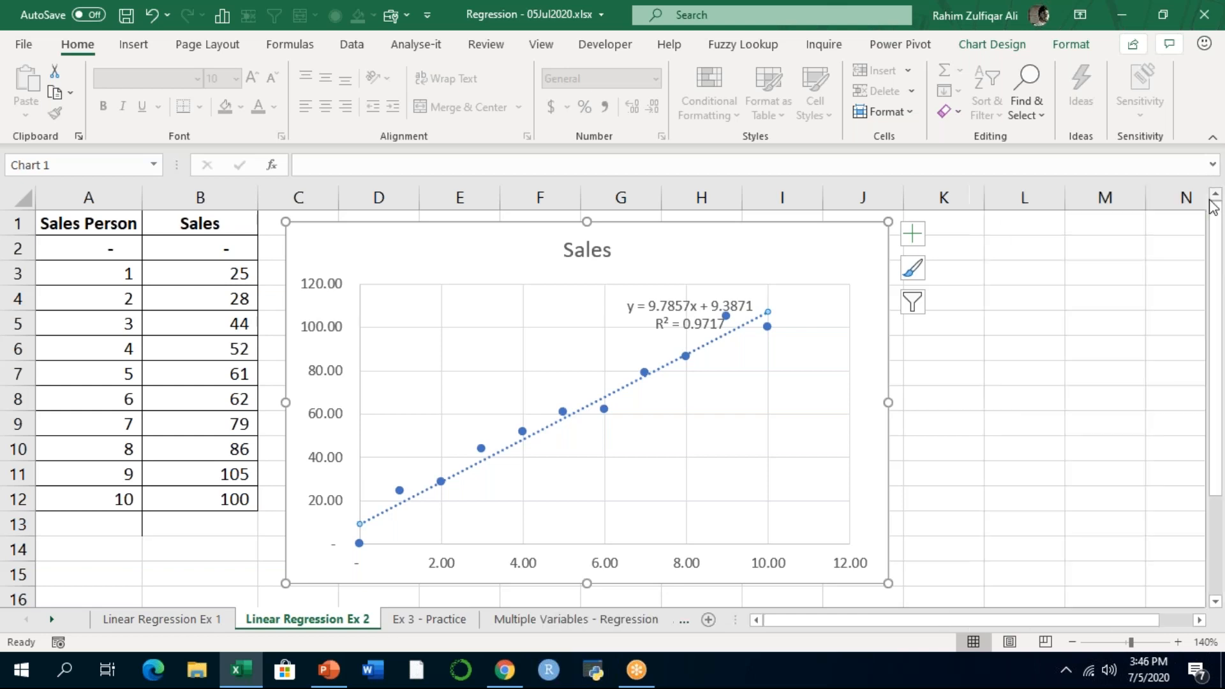
left_click(990, 391)
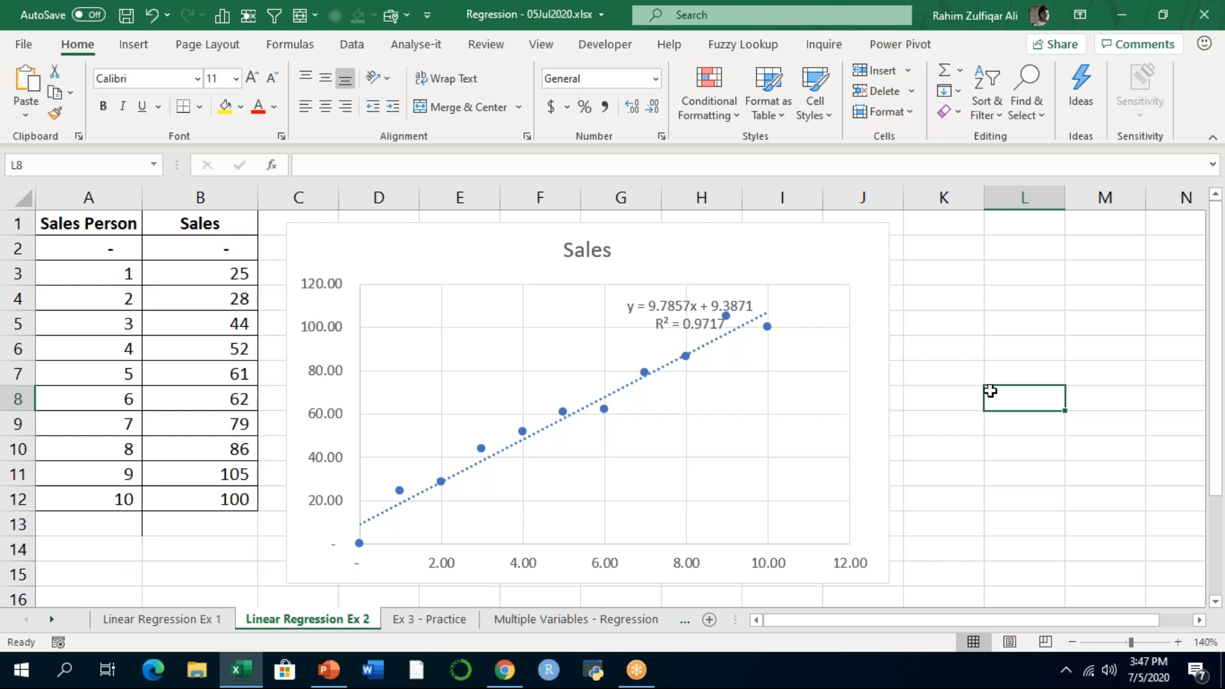
Enter 11 as the next Sales Person value in A13
left_click(129, 523)
key("F2")
type("11")
key("Return")
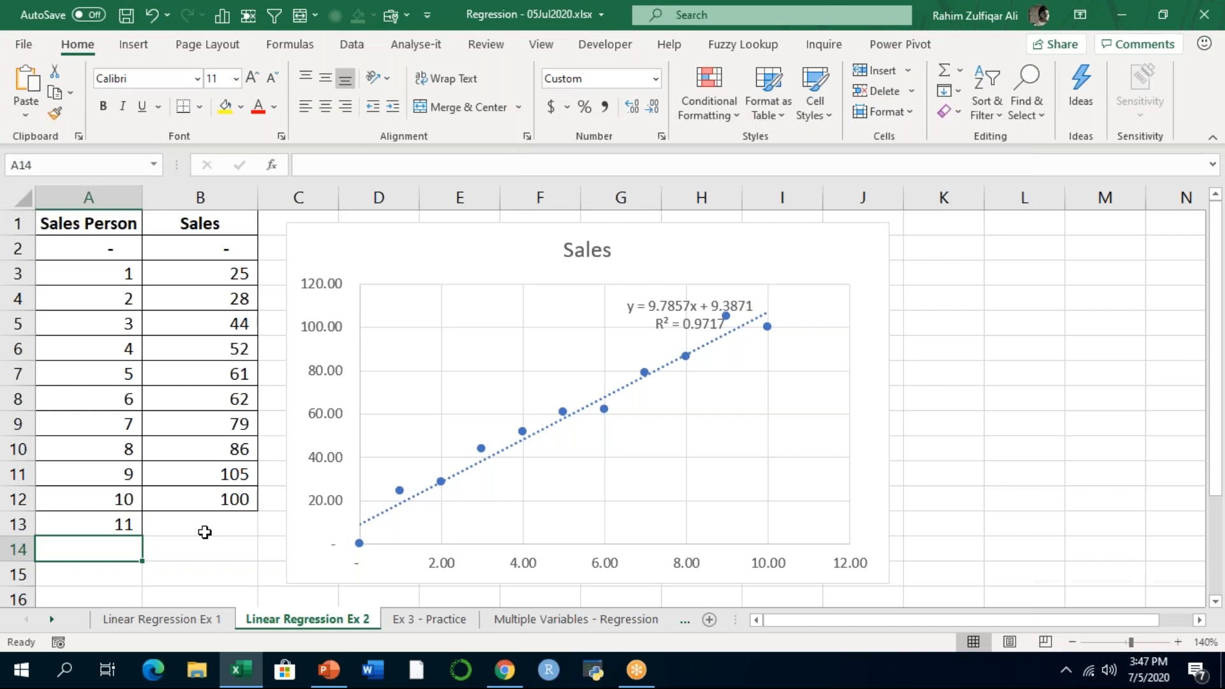
Multiply the trendline slope by 11 sales persons in B13 with the formula =9.7857*11
key("Up")
key("Right")
type("=")
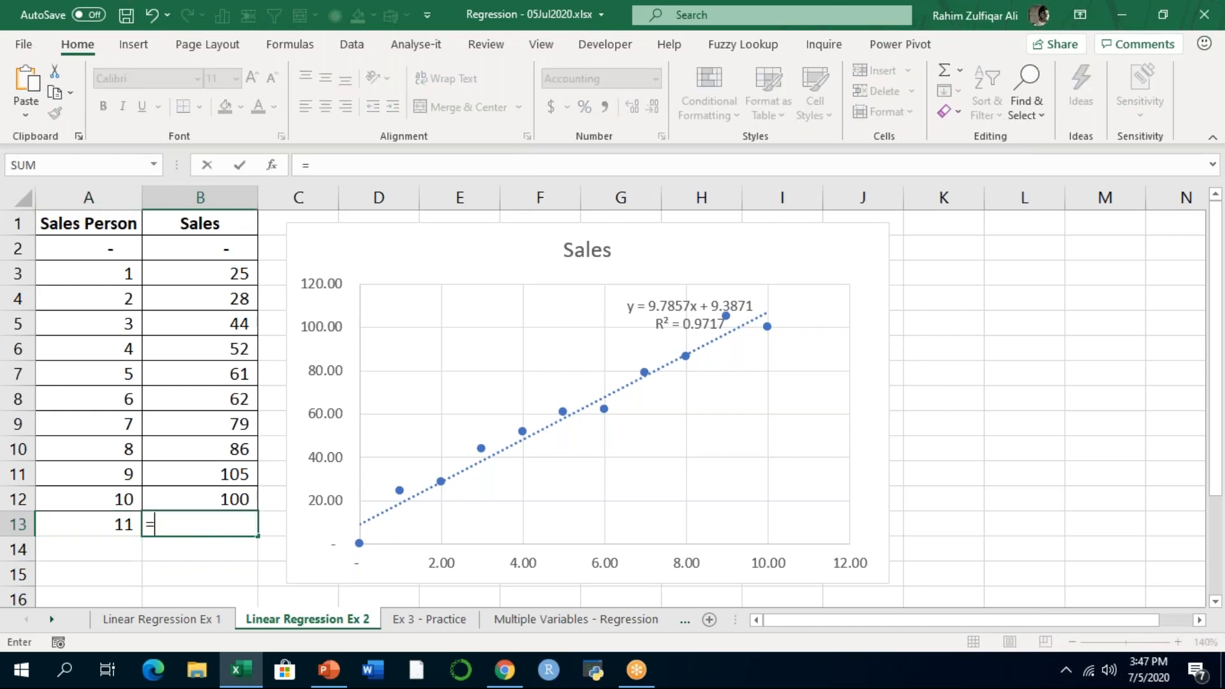
type("9.7")
type("85")
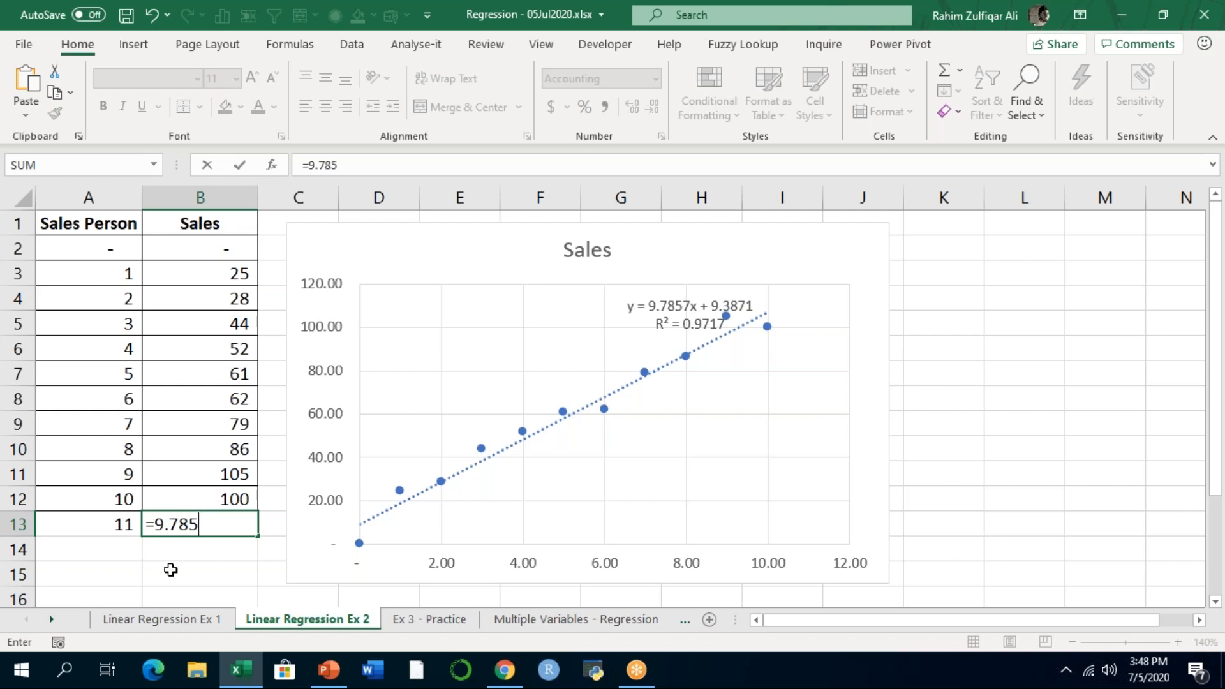
type("7*11")
key("Return")
Add the trendline intercept to the B13 result in B14 with the formula =B13+9.3871
type("=")
key("Up")
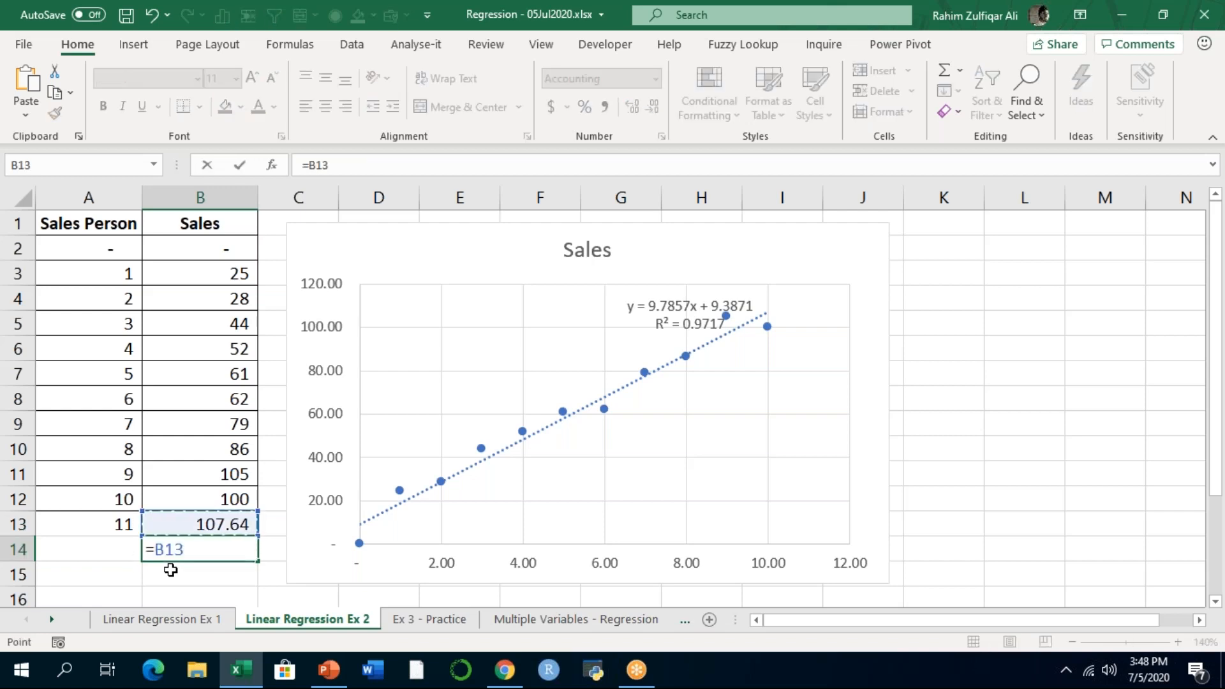
type("+9.3871")
key("ctrl+Return")
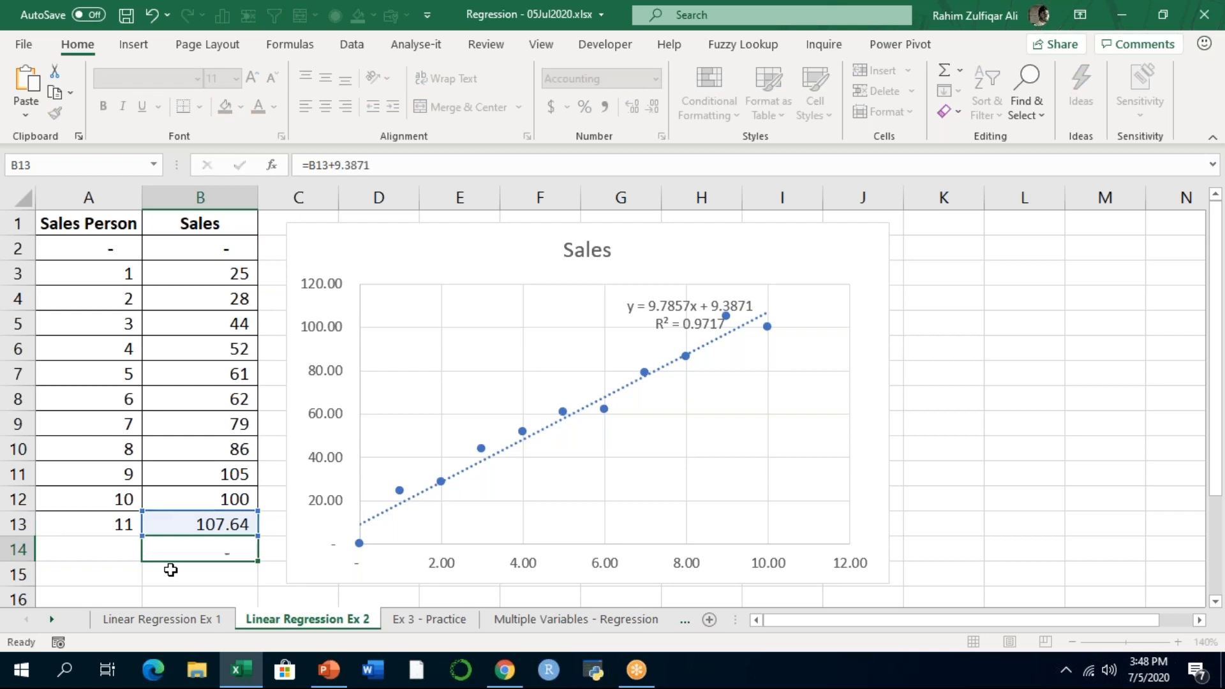
key("Return")
Fill the predicted sales cell B14 with yellow
left_click(200, 545)
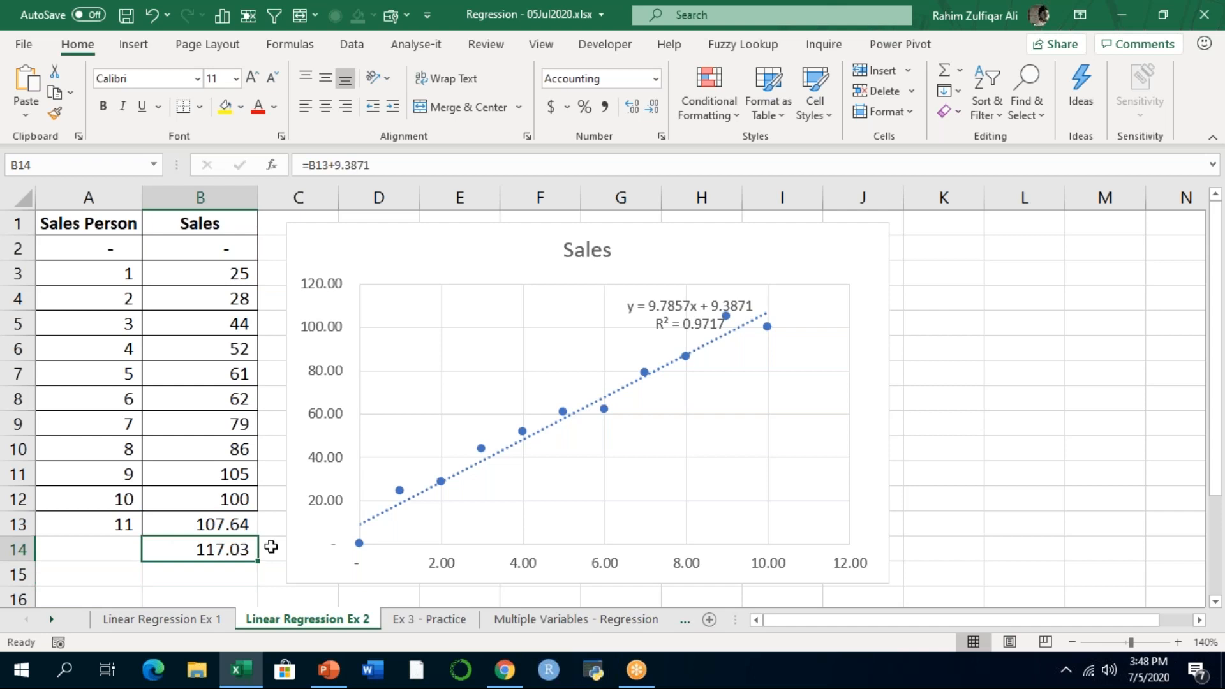
left_click(93, 524)
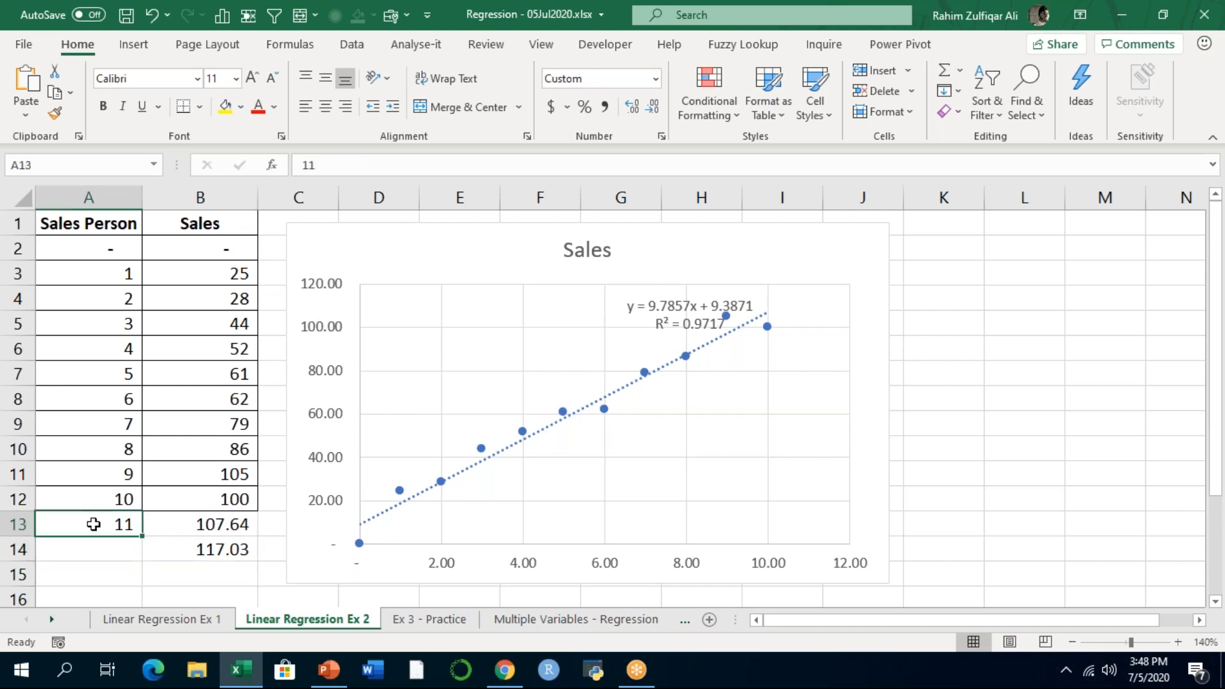
left_click(241, 549)
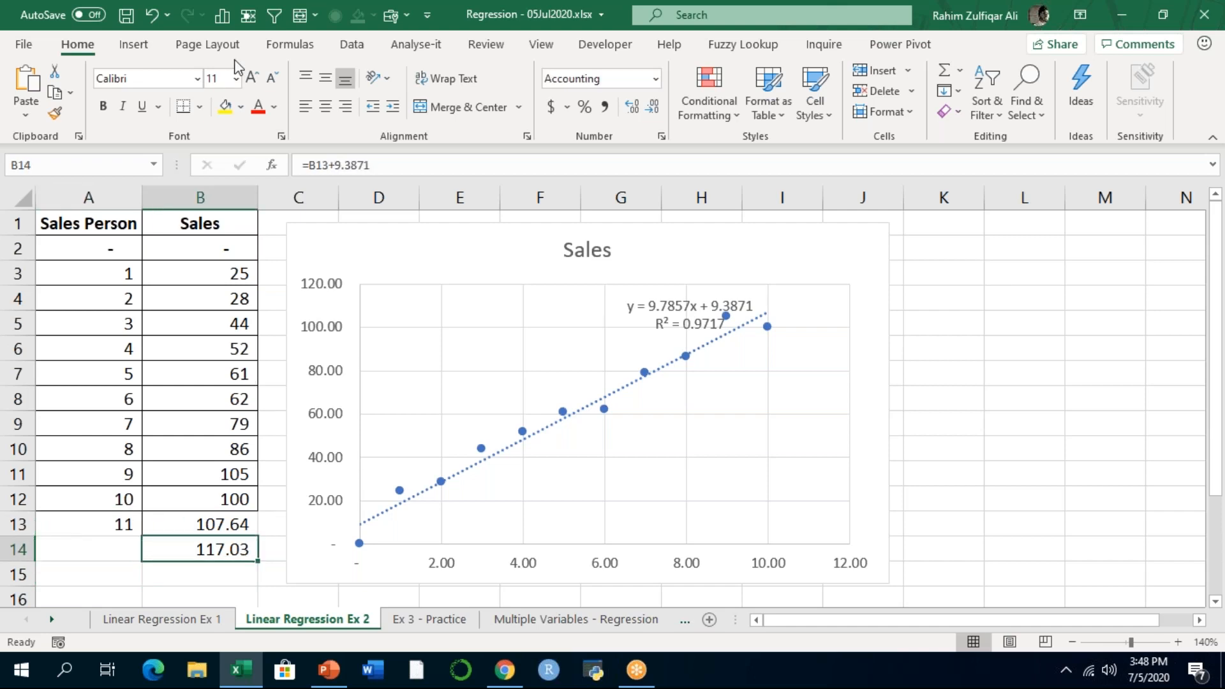
left_click(220, 110)
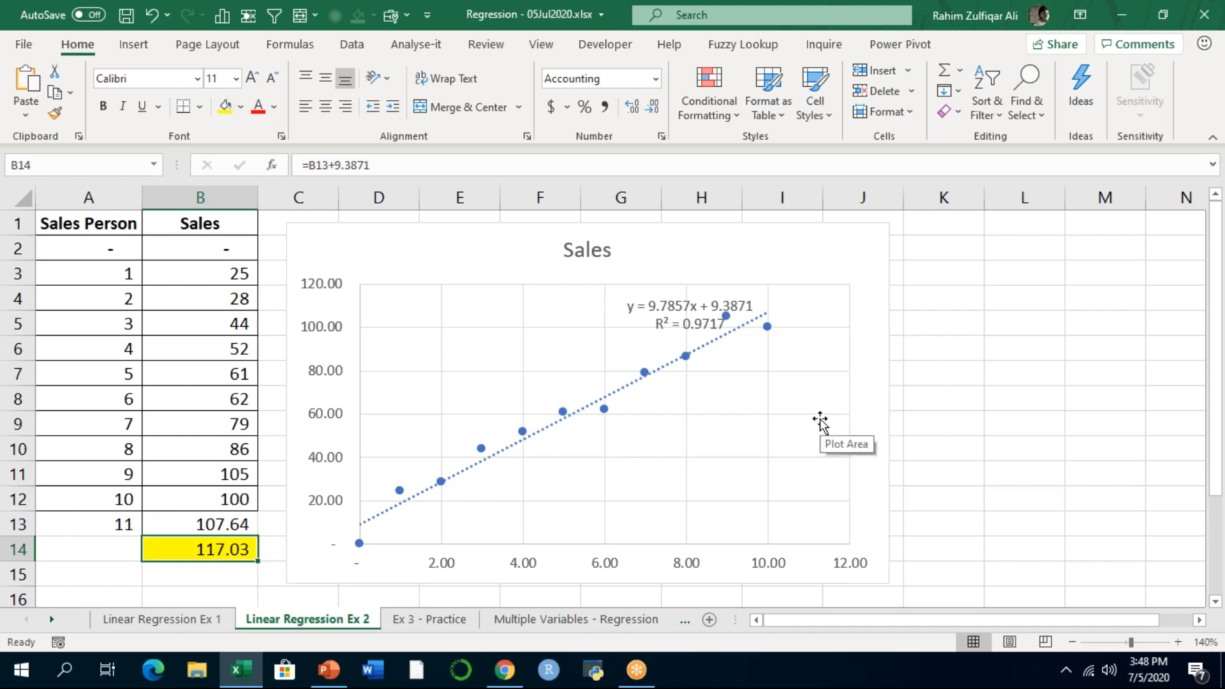
Start a FORECAST.LINEAR formula in B15 with A13 as the x argument
left_click(241, 577)
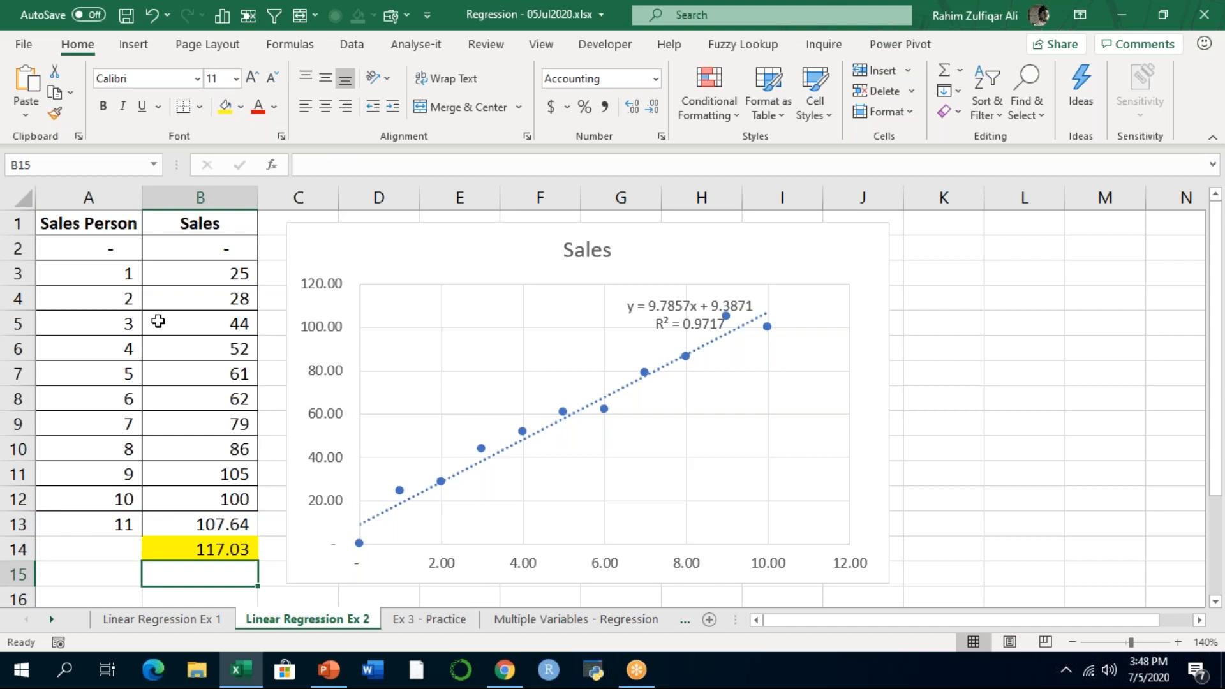
type("=fore")
key("Down")
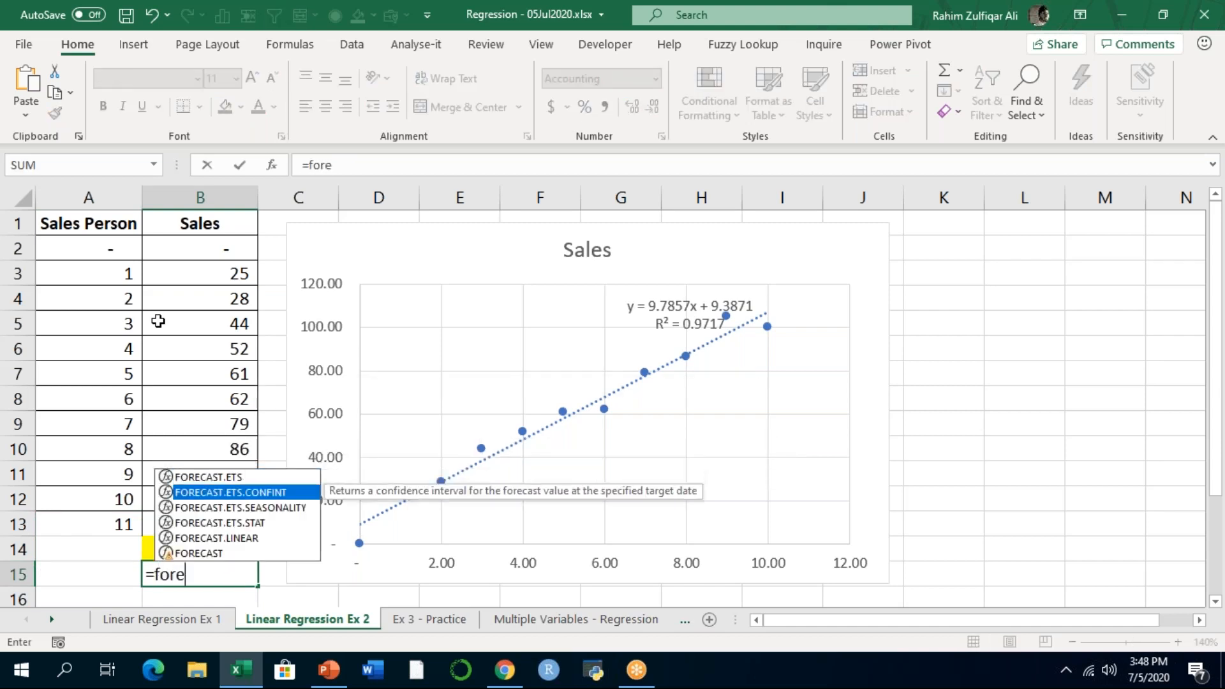
key("Down")
key("Down")
key("Down")
key("Tab")
key("Up")
key("Up")
key("Up")
key("Left")
key("Down")
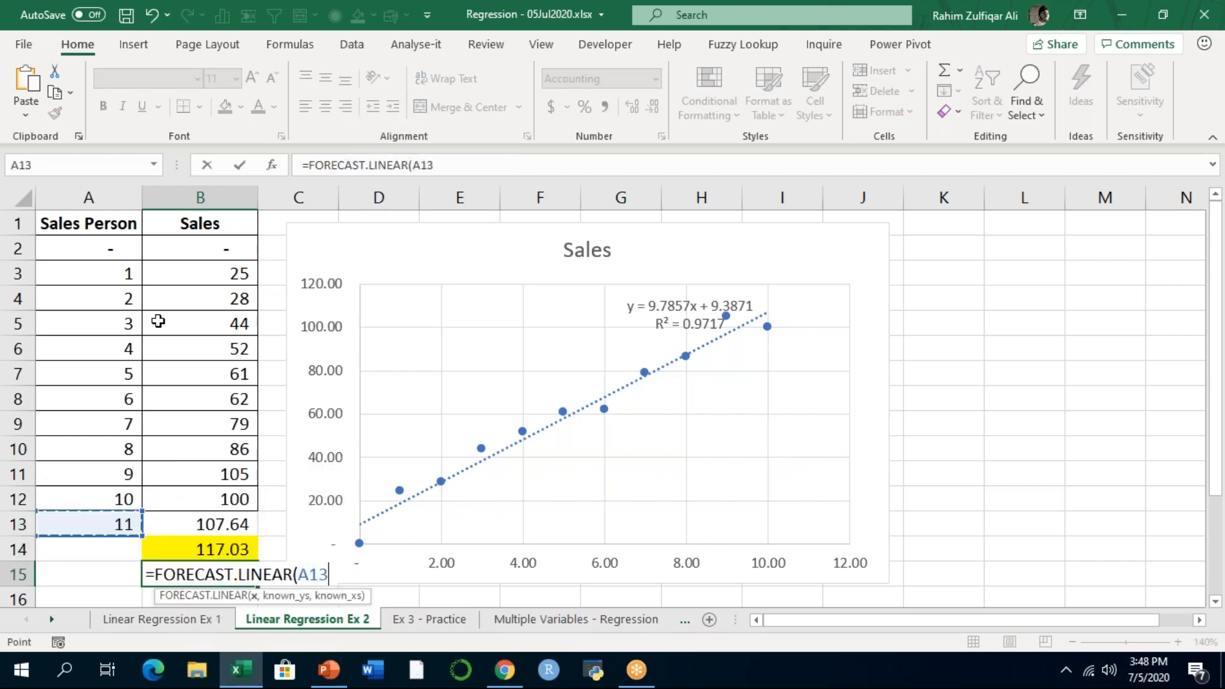
Add the sales range B2:B12 as the known_ys argument of the FORECAST.LINEAR formula in B15
type(",")
key("Up")
key("Up")
key("Up")
key("shift+Up")
key("shift+Up")
key("shift+Up")
key("shift+Up")
key("shift+Up")
key("shift+Up")
key("shift+Up")
key("shift+Up")
key("shift+Up")
key("shift+Up")
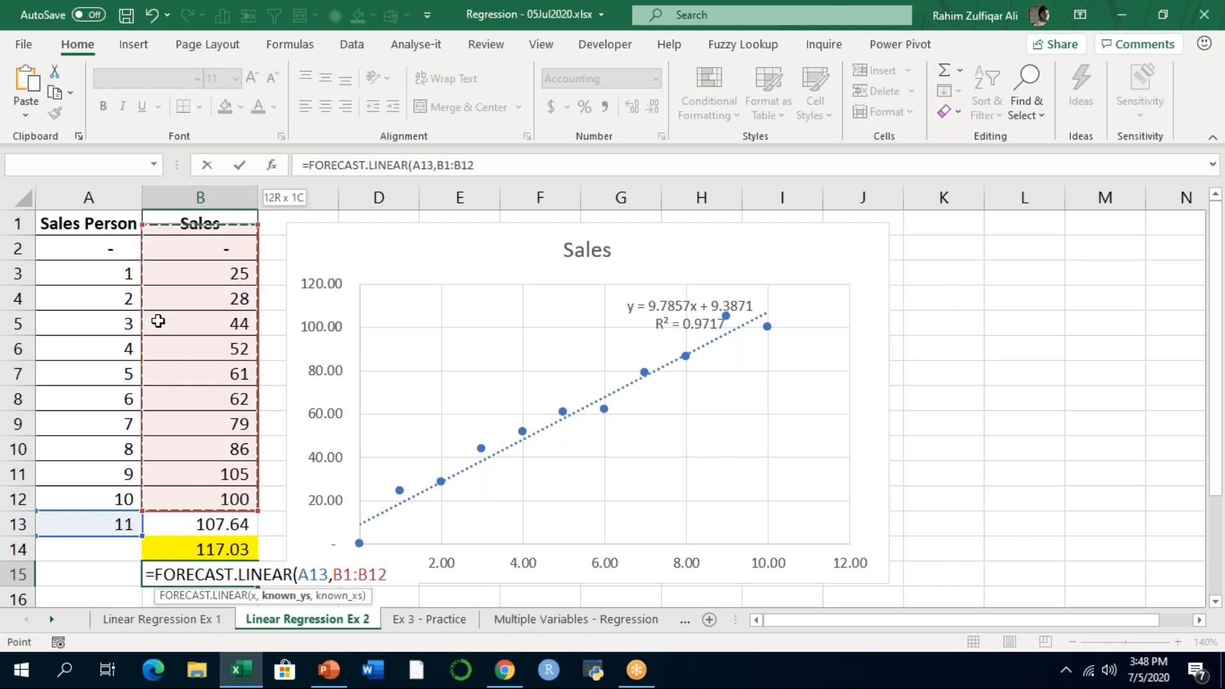
Add the sales person range A2:A12 as the known_xs argument and complete the FORECAST.LINEAR formula in B15
type(",")
key("Left")
key("Up")
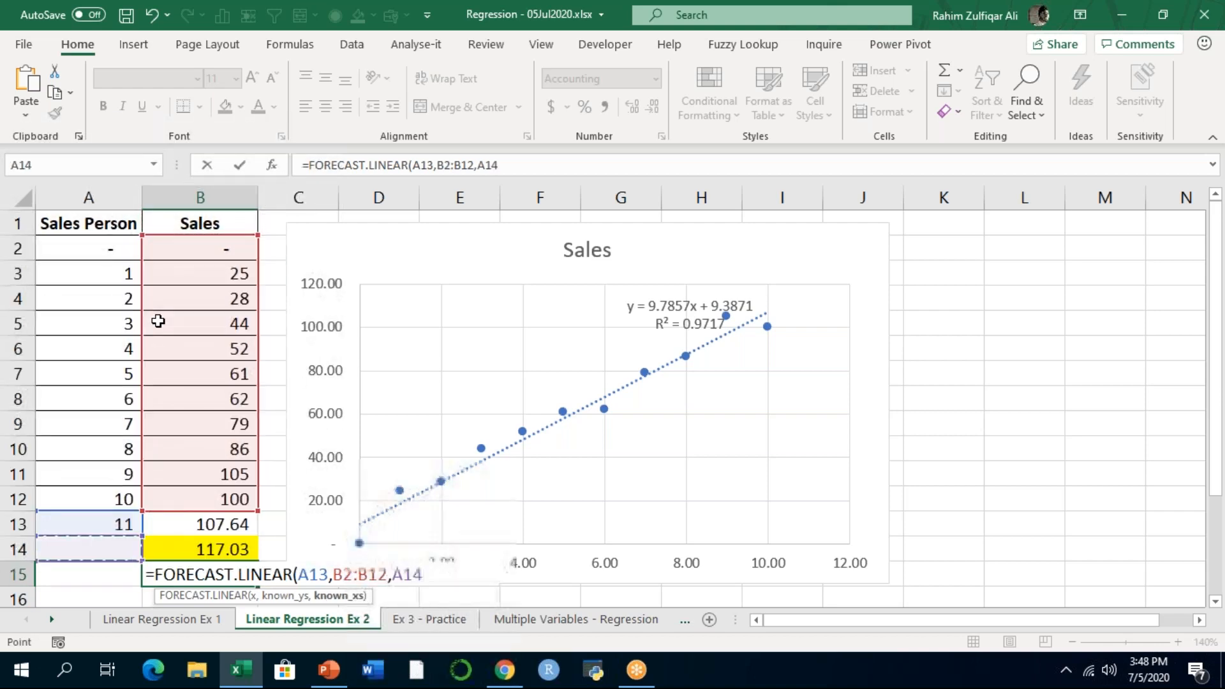
key("Up")
key("Up")
key("shift+Up")
key("shift+Up")
key("shift+Up")
key("shift+Up")
key("shift+Up")
key("shift+Up")
key("shift+Up")
key("shift+Up")
key("shift+Up")
key("shift+Up")
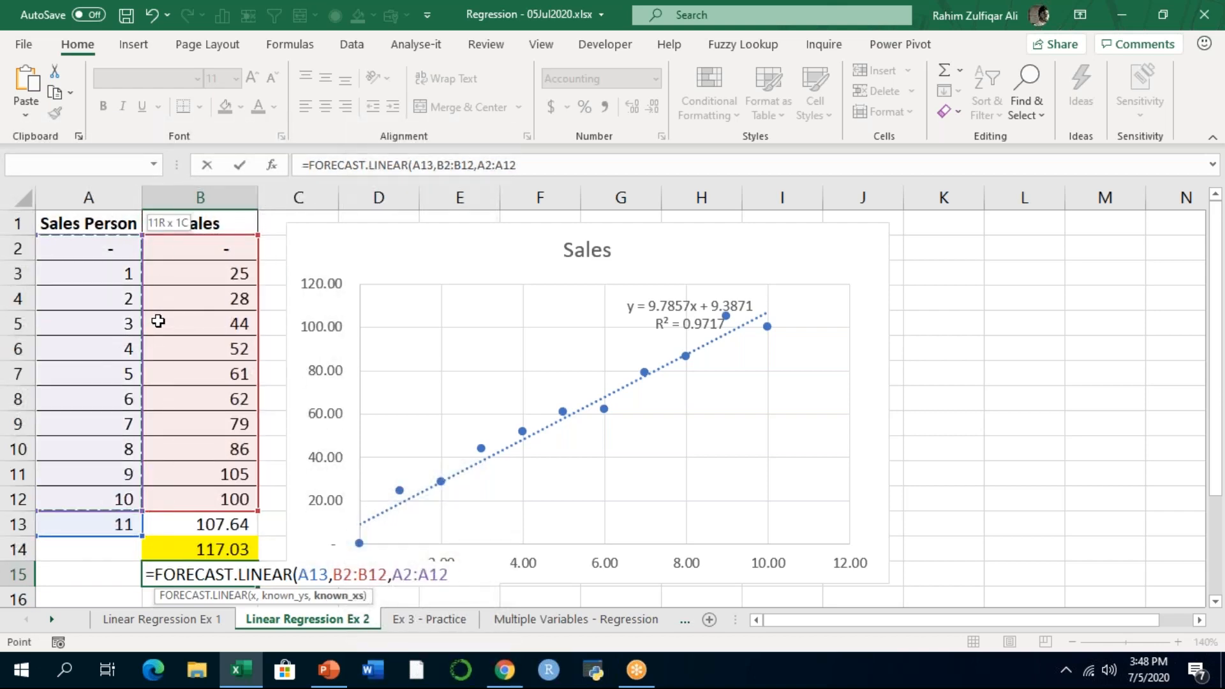
type(")")
key("Return")
key("Up")
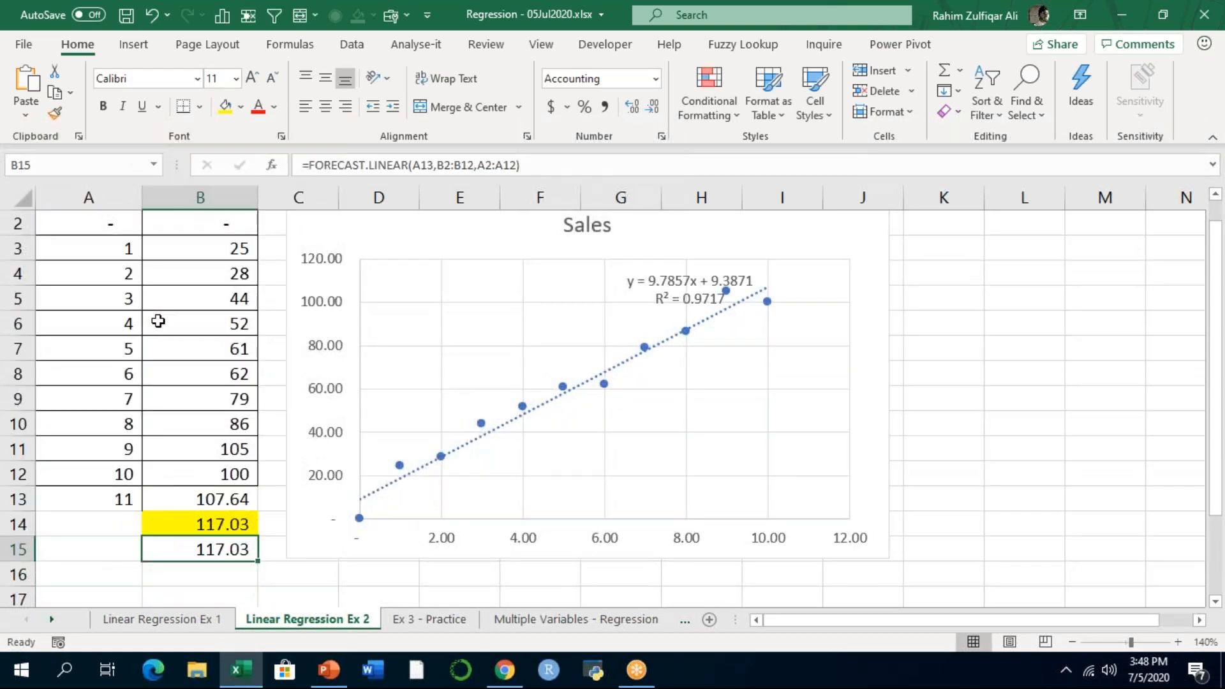
Review the prediction formulas in B15, B13 and B14 without changing them
key("F2")
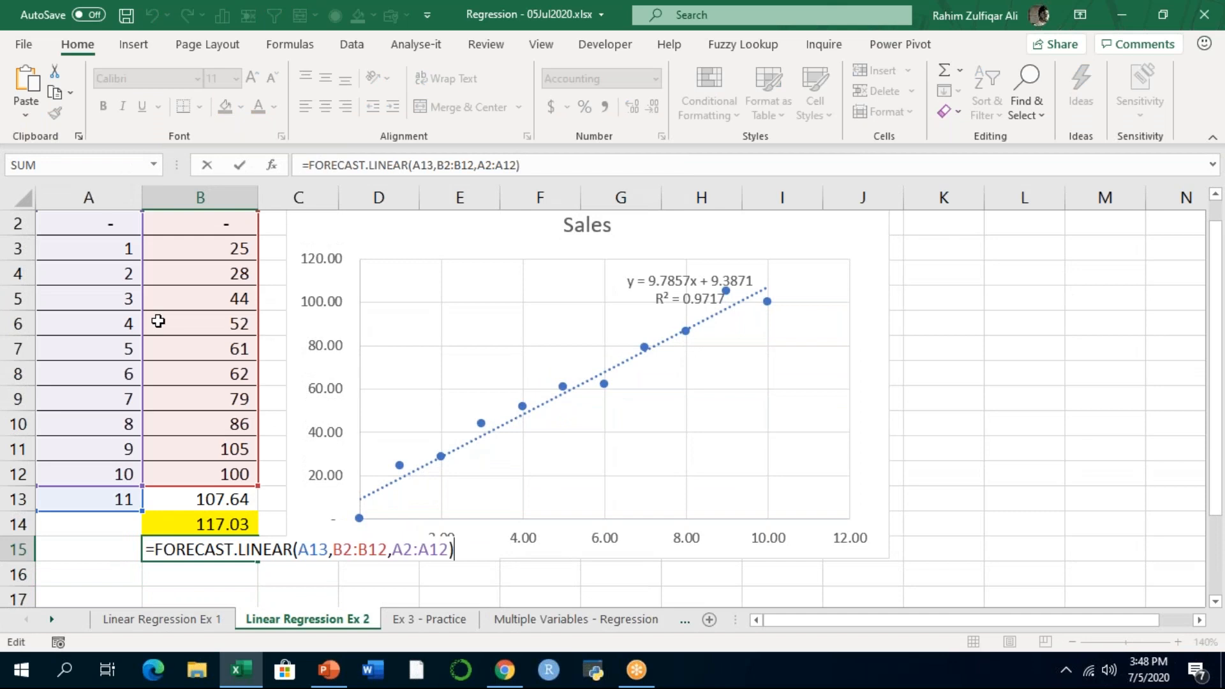
key("Escape")
key("Up")
key("Up")
key("F2")
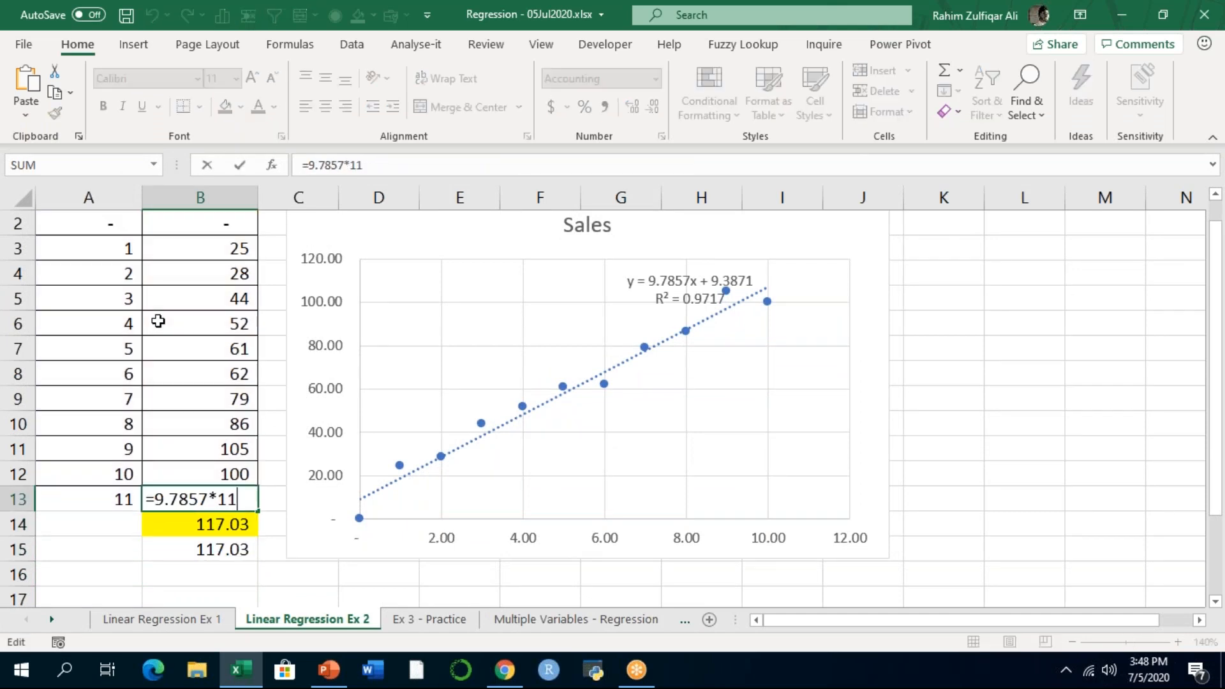
key("Escape")
key("Down")
key("F2")
key("Escape")
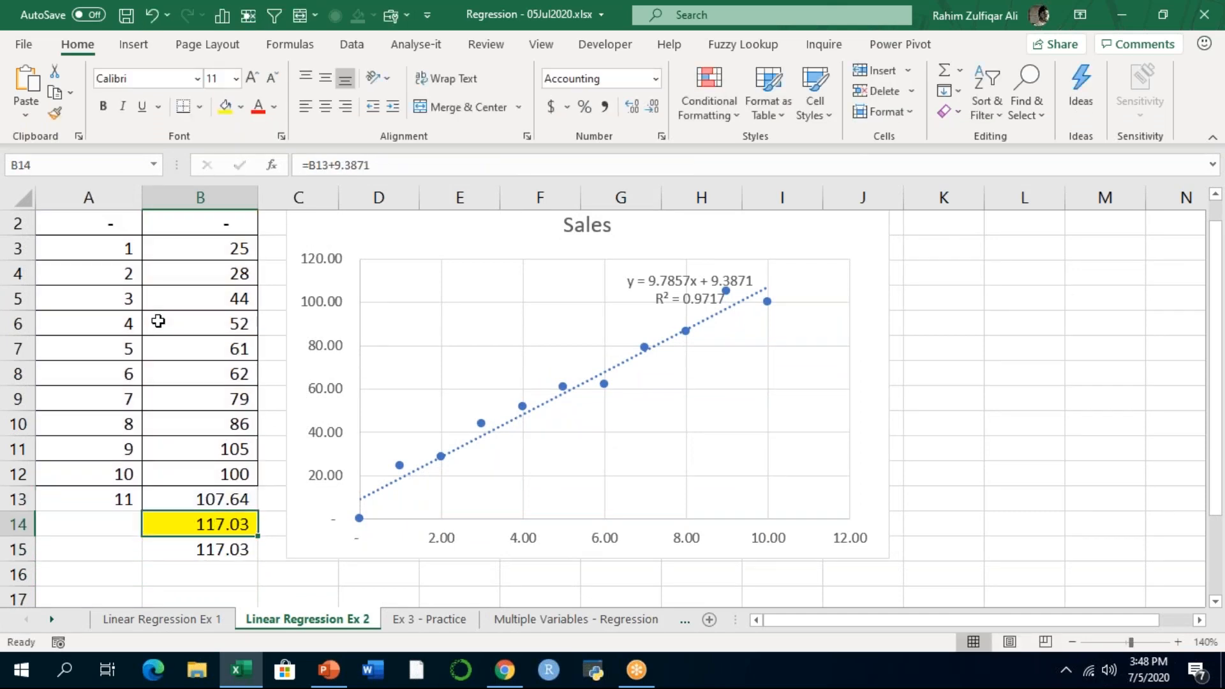
key("Up")
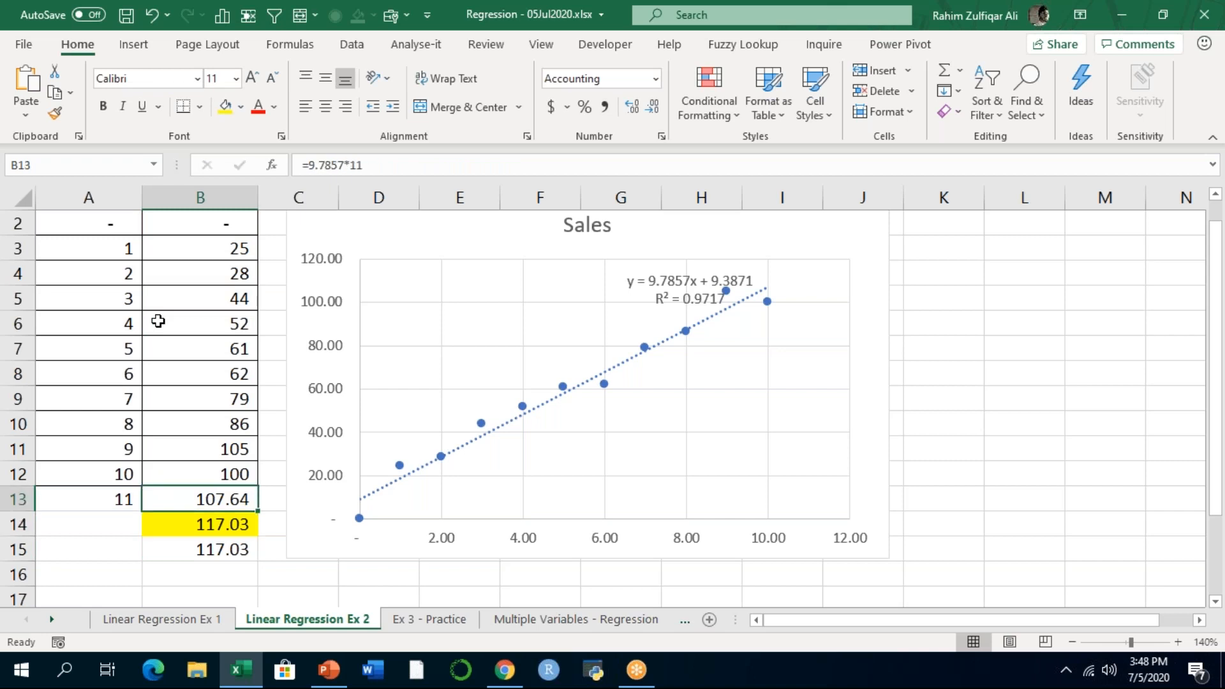
Clear the prediction values and formulas from A13:B15
key("Left")
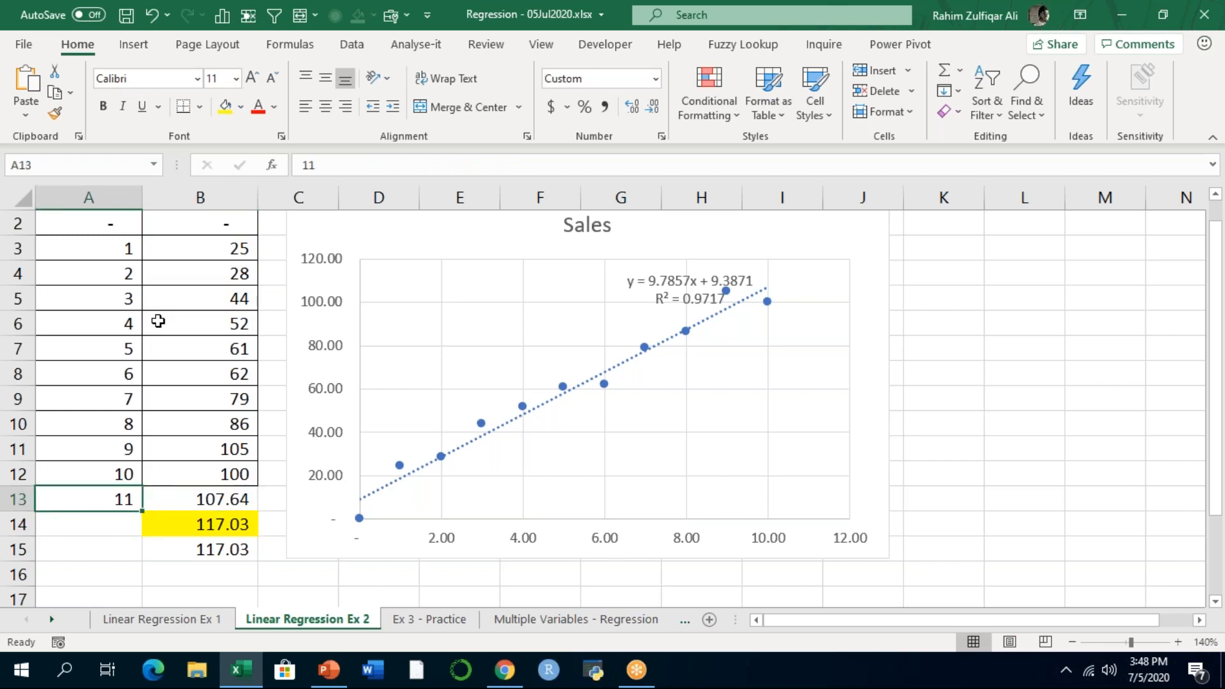
key("shift+Right")
key("shift+Down")
key("shift+Down")
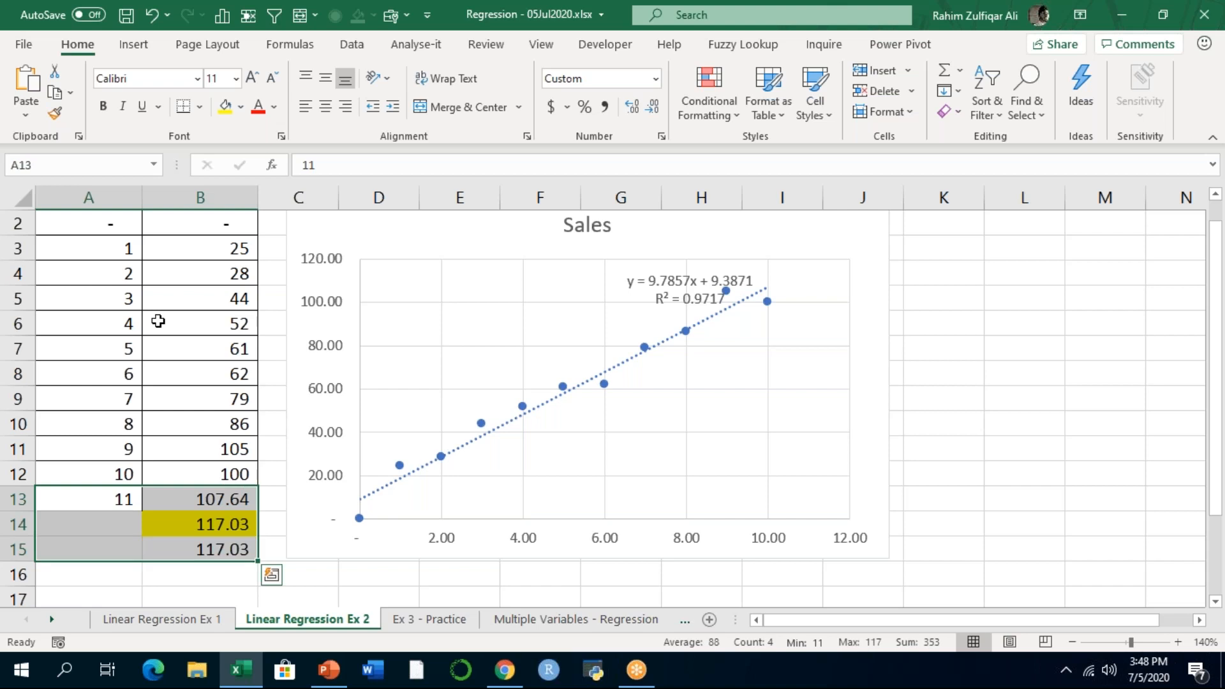
key("Delete")
key("Up")
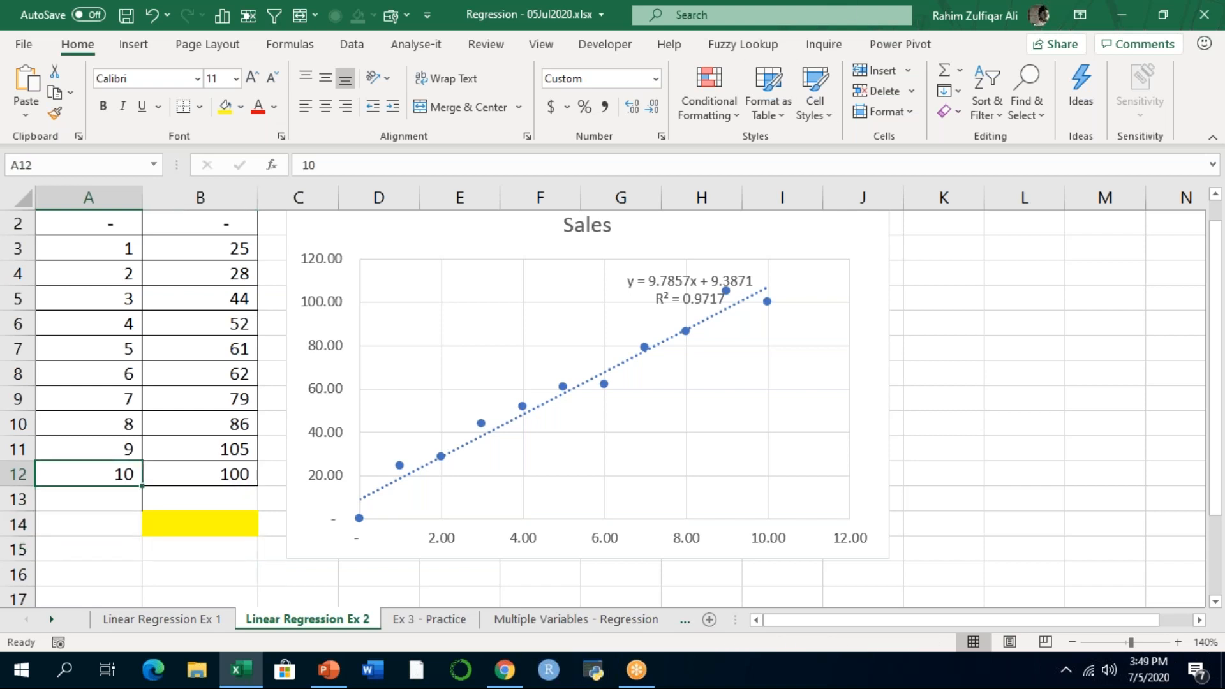
Open the Ex 3 - Practice sheet and set its zoom to 150%
left_click(447, 620)
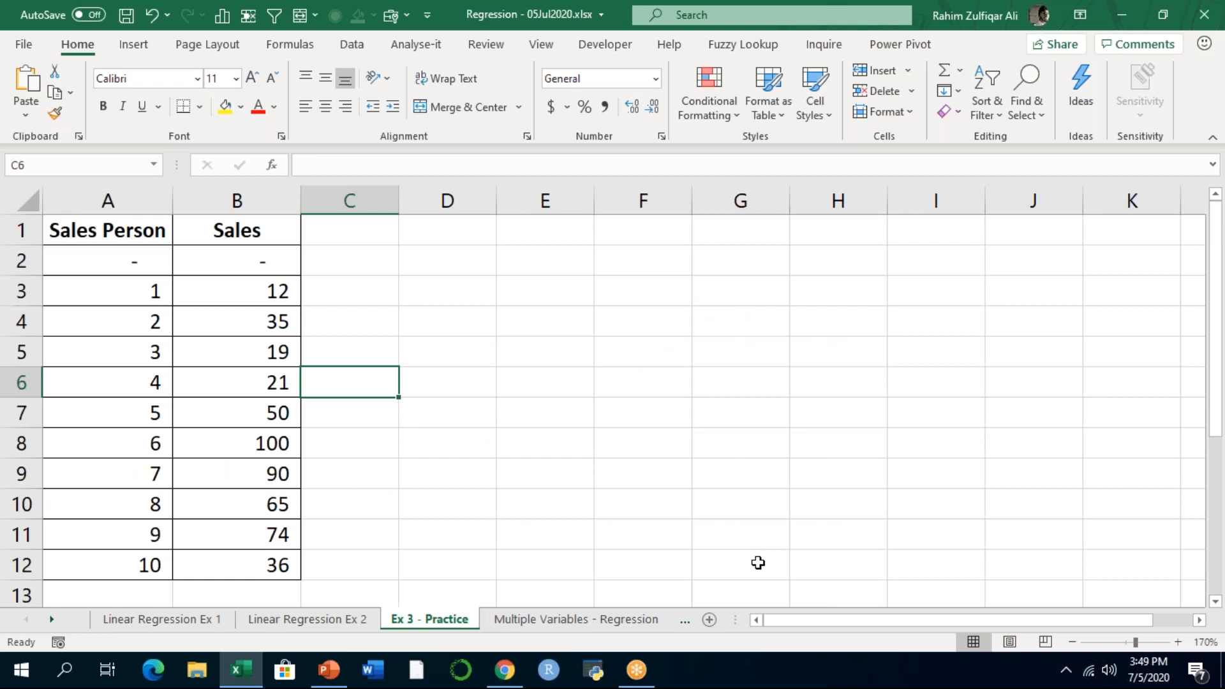
left_click(1074, 642)
left_click(1075, 641)
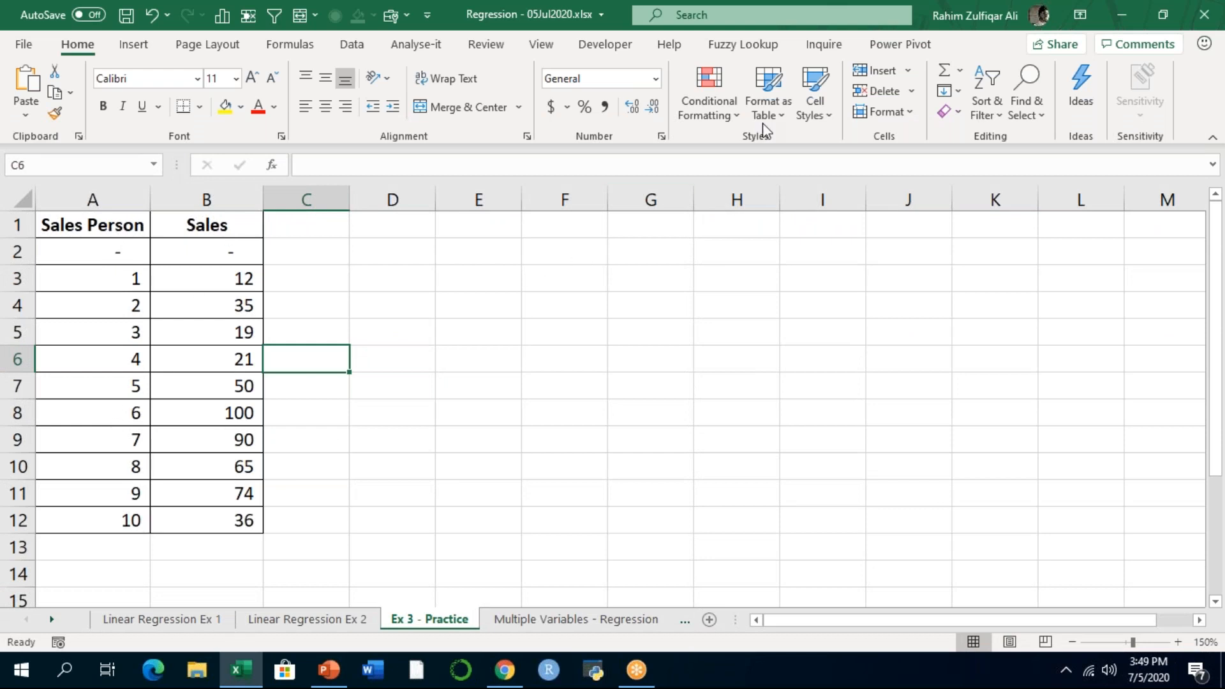
left_click(894, 40)
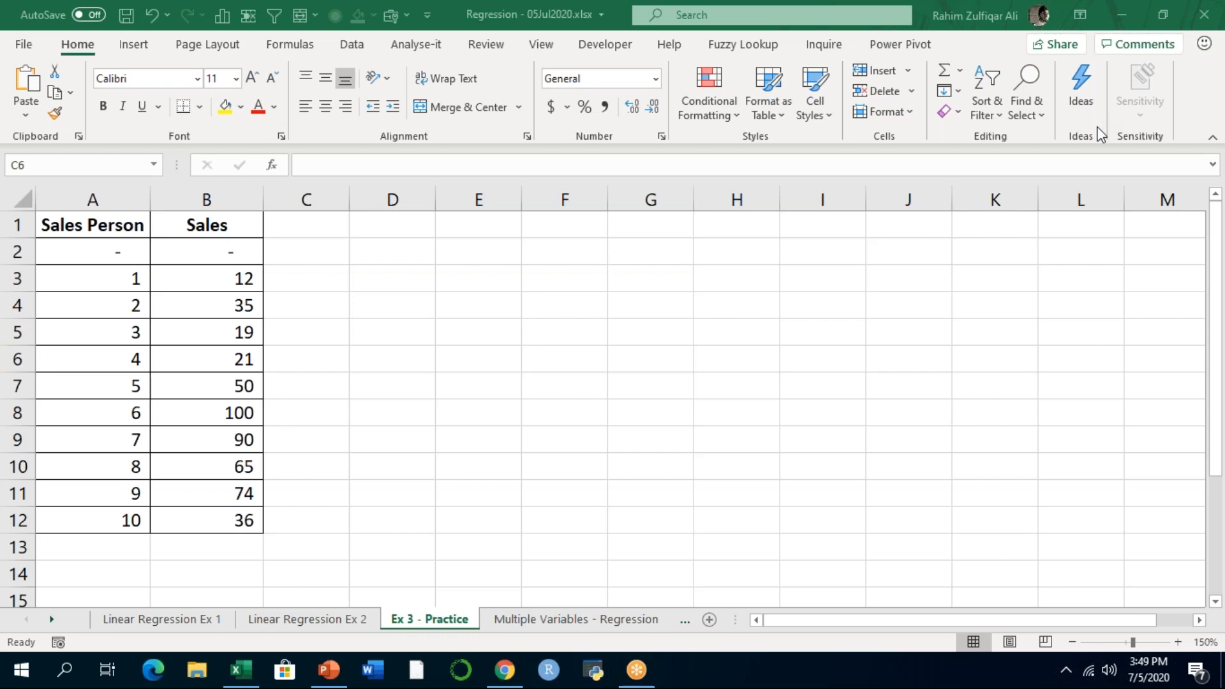
Examine the Sales Person and Sales columns of the practice data for how sales vary with the number of sales persons
left_click(135, 282)
left_click(128, 261)
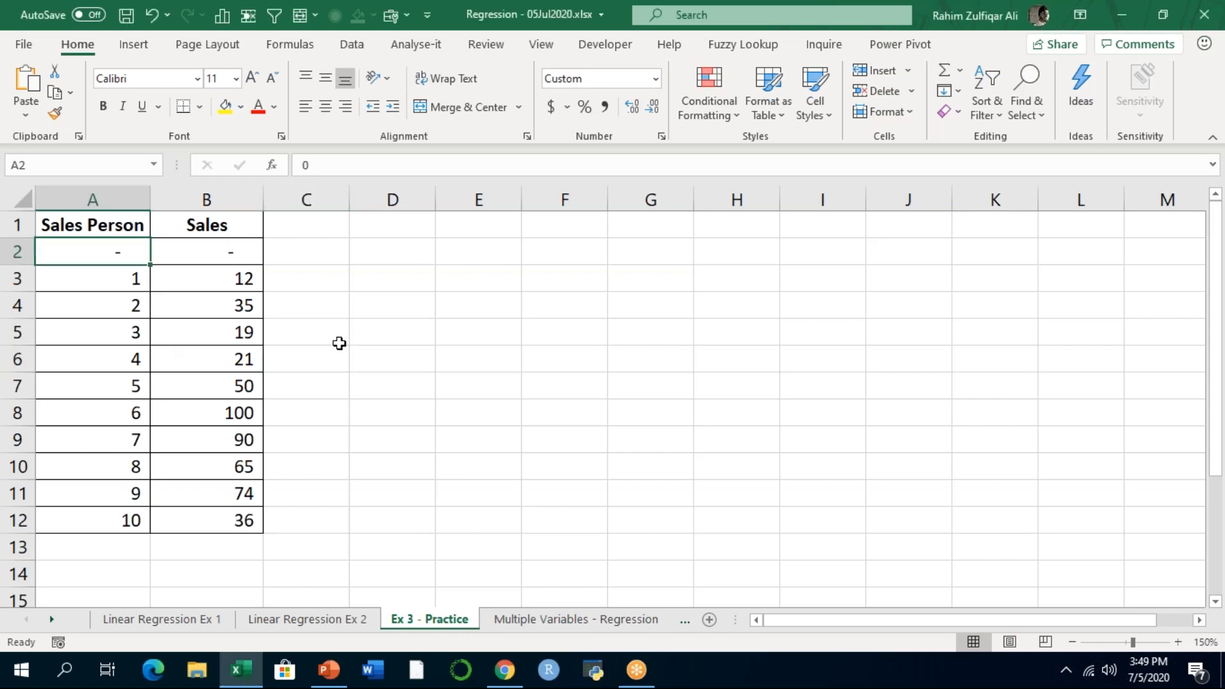
key("Right")
key("Return")
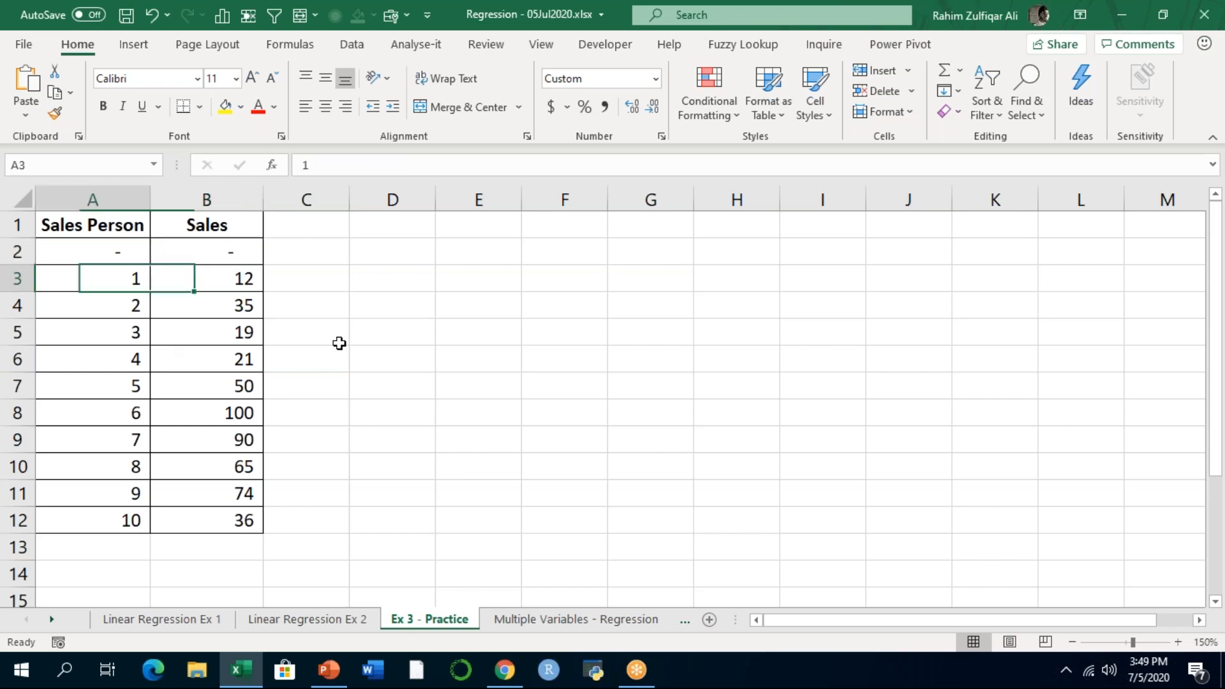
key("Down")
key("Down")
key("Down")
key("Down")
key("Down")
key("Down")
key("Down")
key("Down")
key("Down")
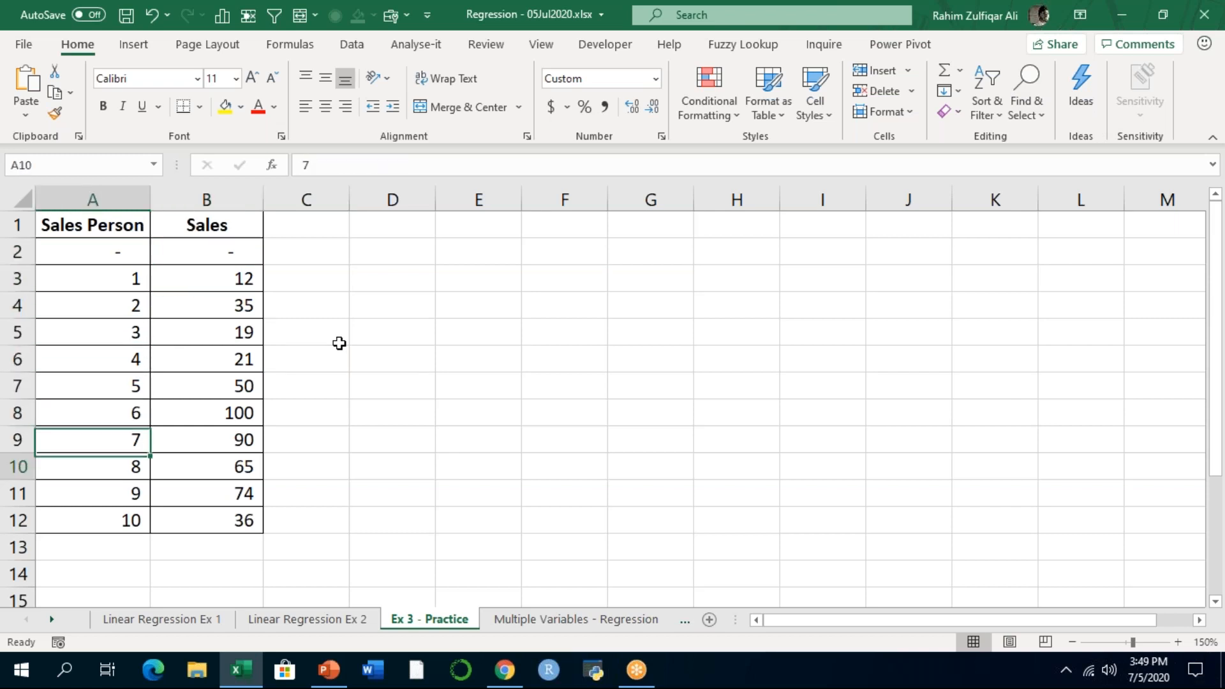
key("Right")
key("Up")
key("Up")
key("Up")
key("Up")
key("Up")
key("Up")
key("Up")
key("Up")
key("Up")
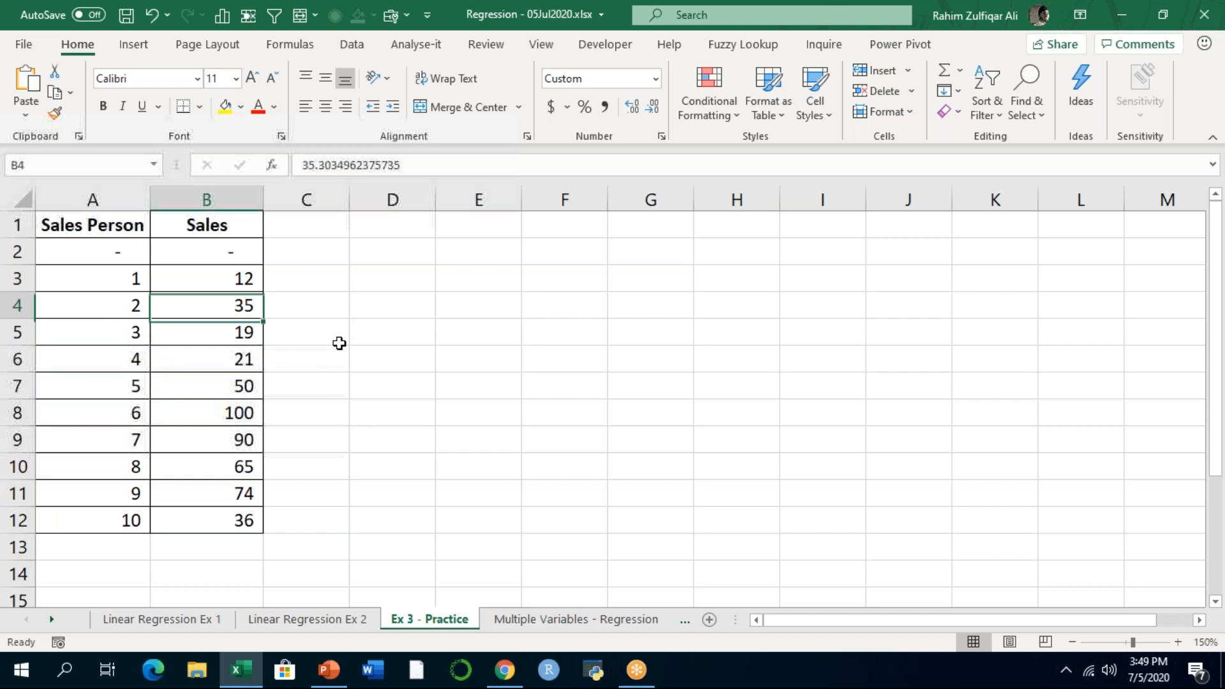
key("Down")
key("Down")
key("Down")
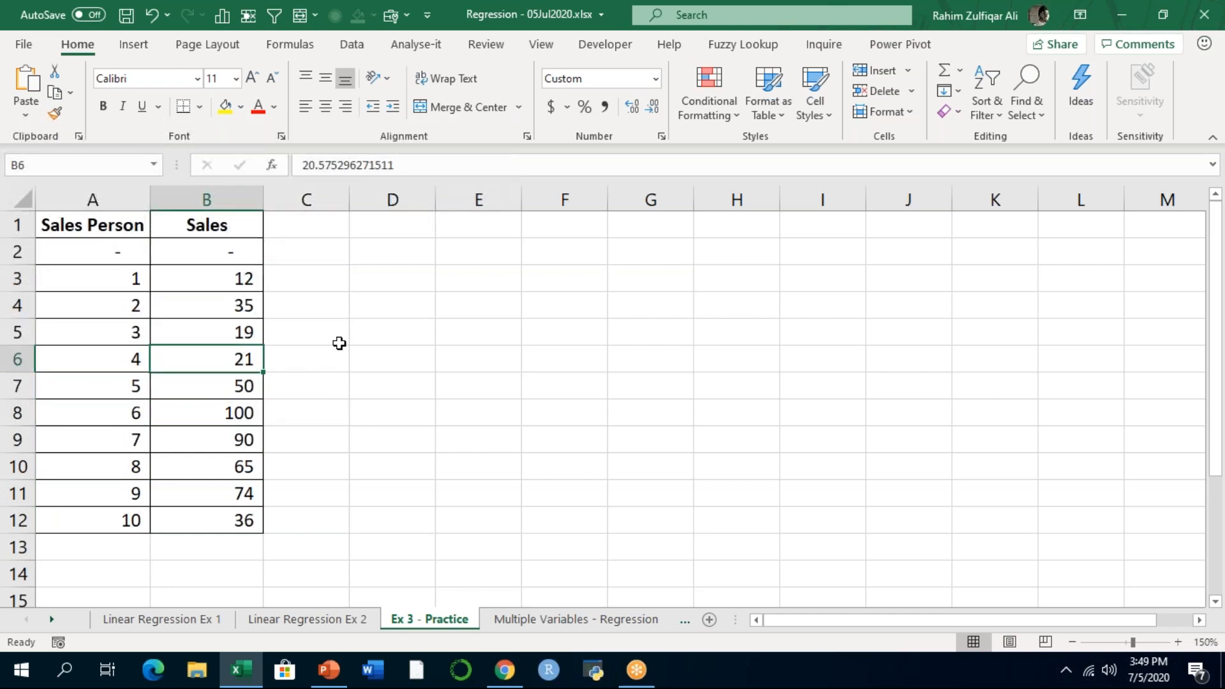
key("Up")
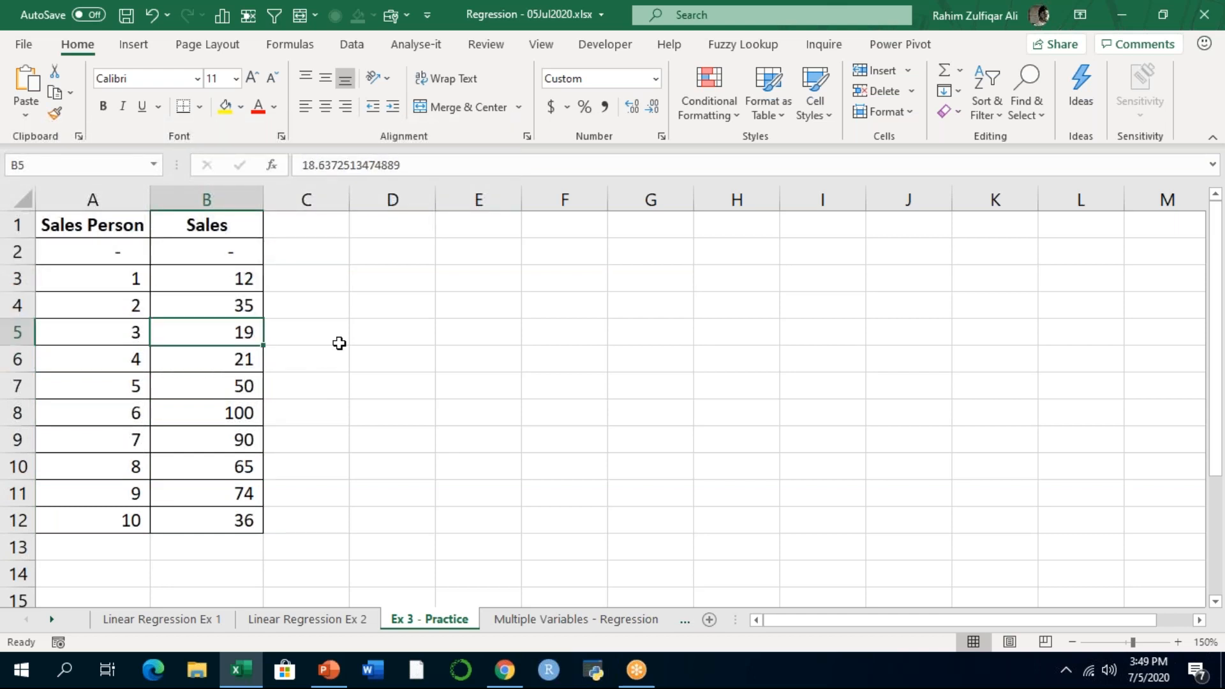
key("Down")
key("Down")
key("Down")
key("Down")
key("Down")
key("Down")
key("Down")
key("Down")
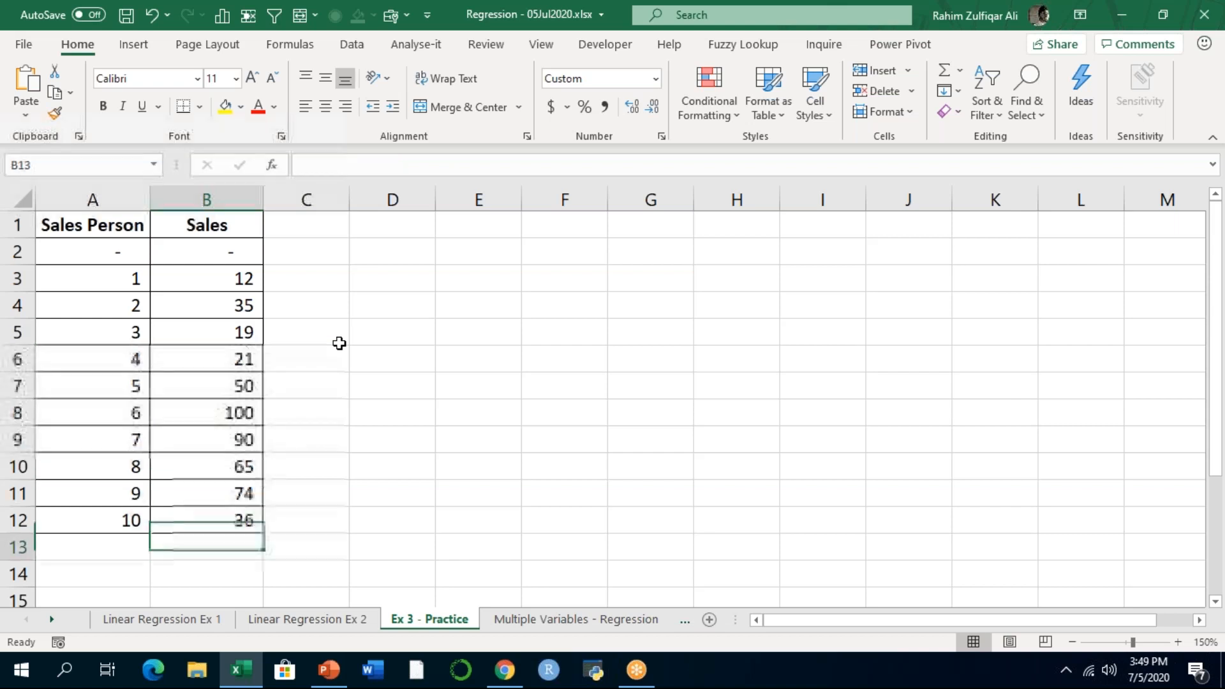
Enter 11 in A13 as the number of sales persons to predict sales for
key("Left")
type("11")
key("Tab")
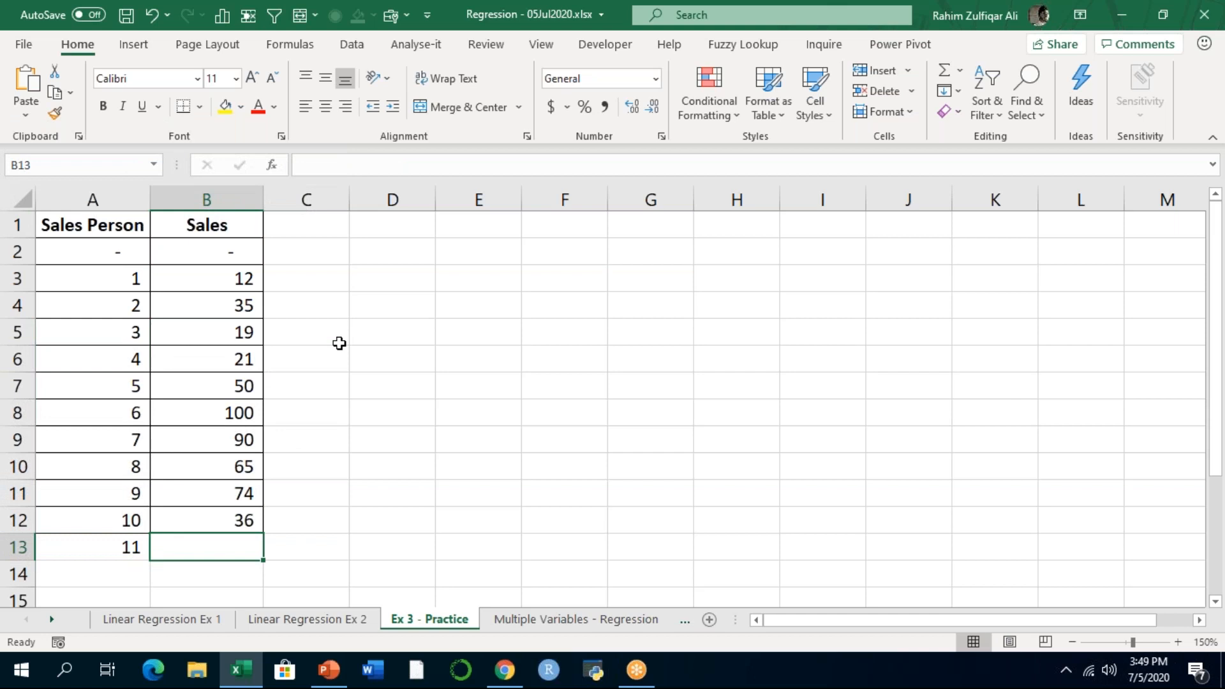
key("Left")
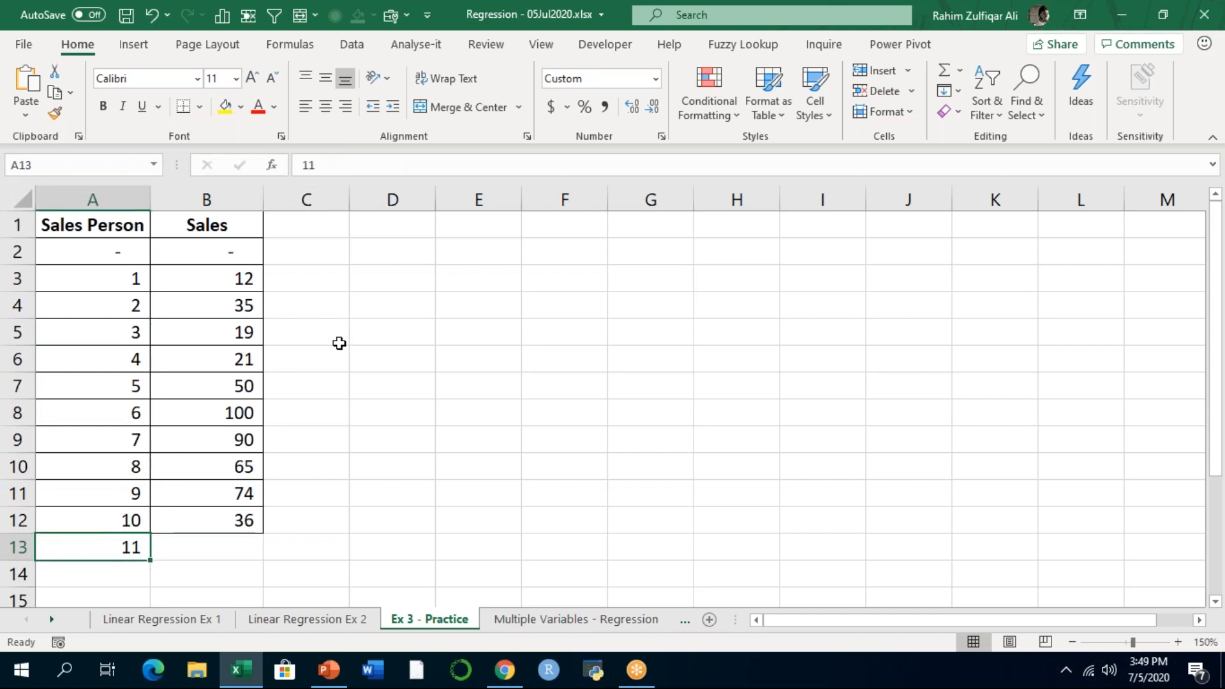
key("Right")
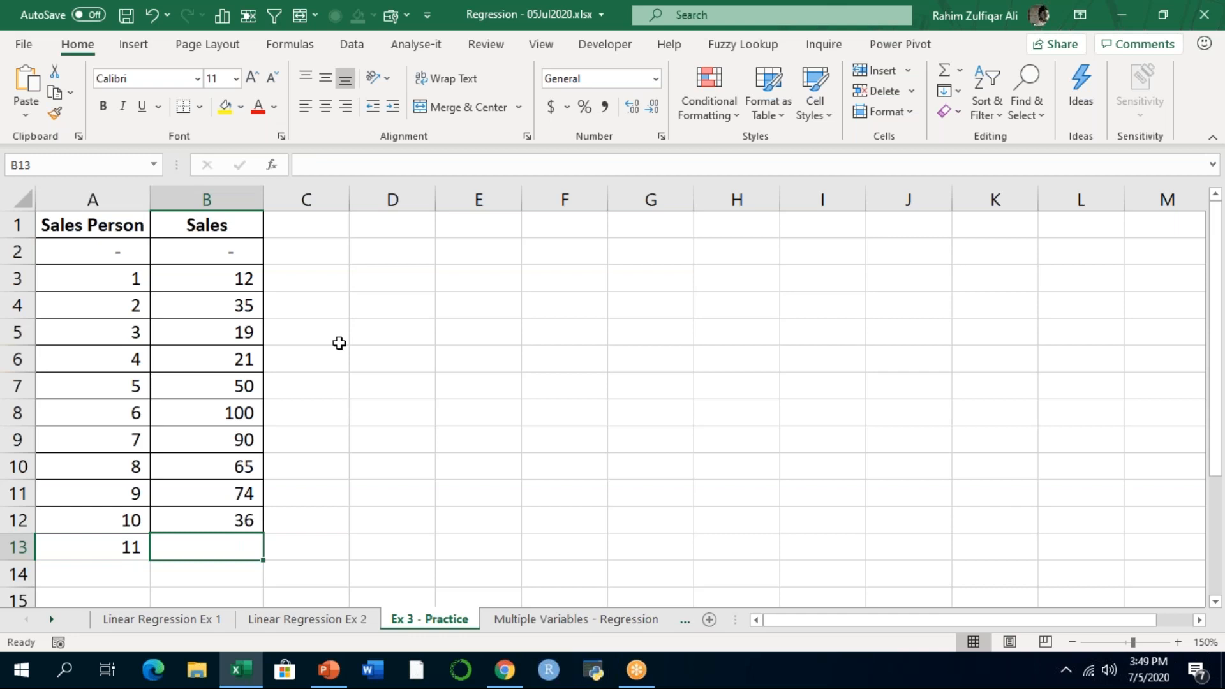
Start a FORECAST.LINEAR formula in B14 with A13 as the x argument
left_click(1041, 129)
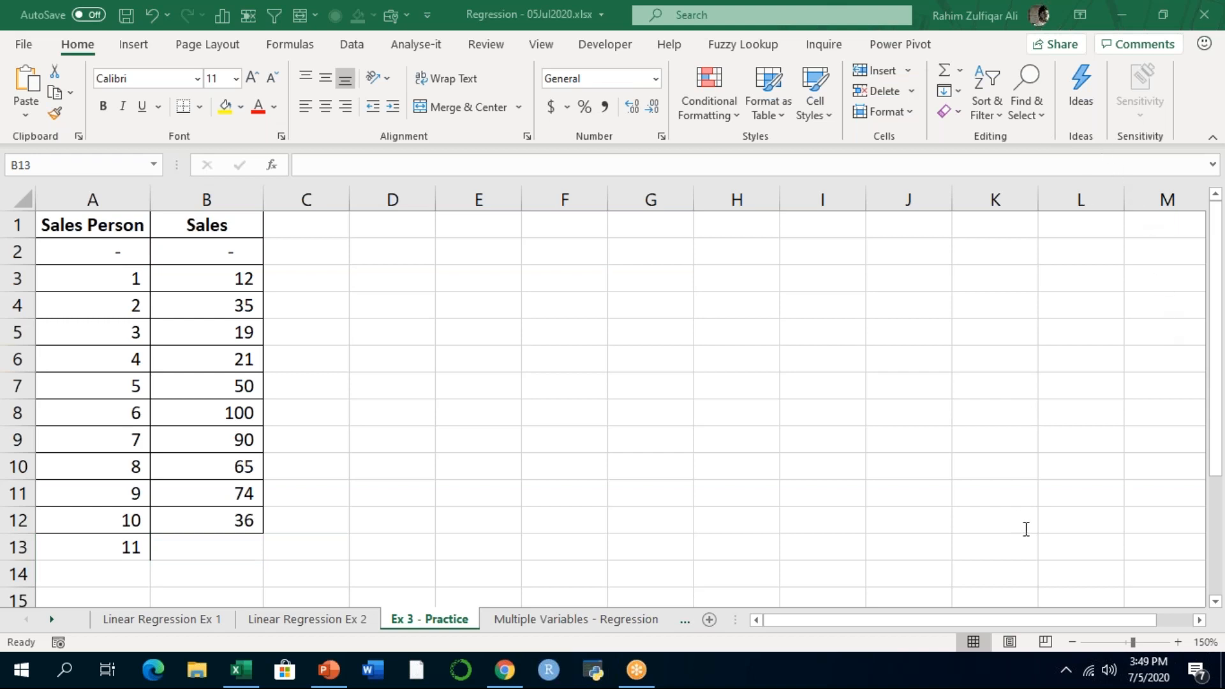
left_click(223, 552)
left_click(220, 576)
type("=foreca")
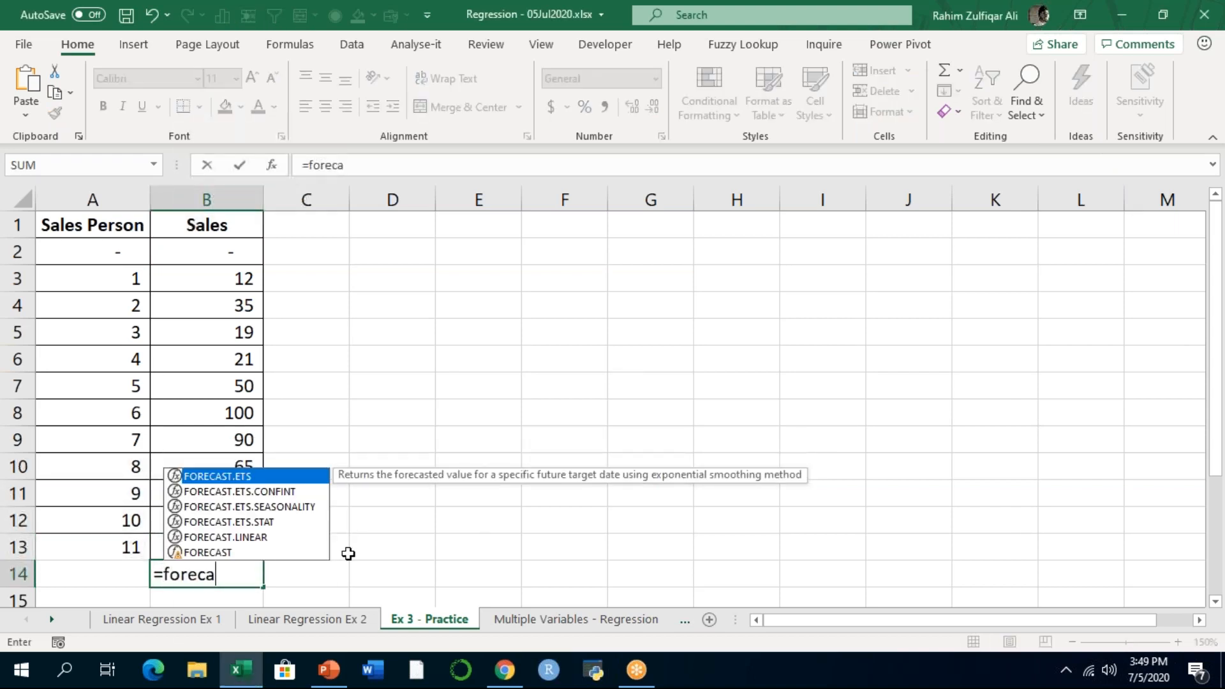
key("Down")
key("Down")
key("Down")
key("Down")
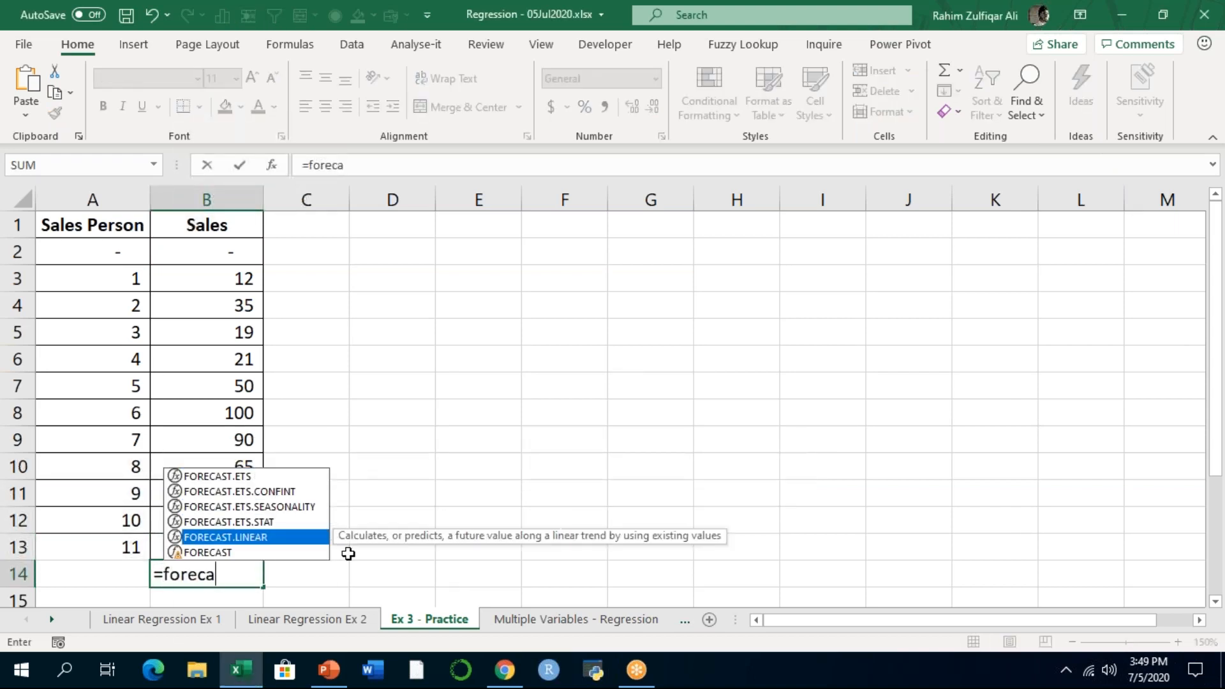
key("Tab")
key("Left")
key("Up")
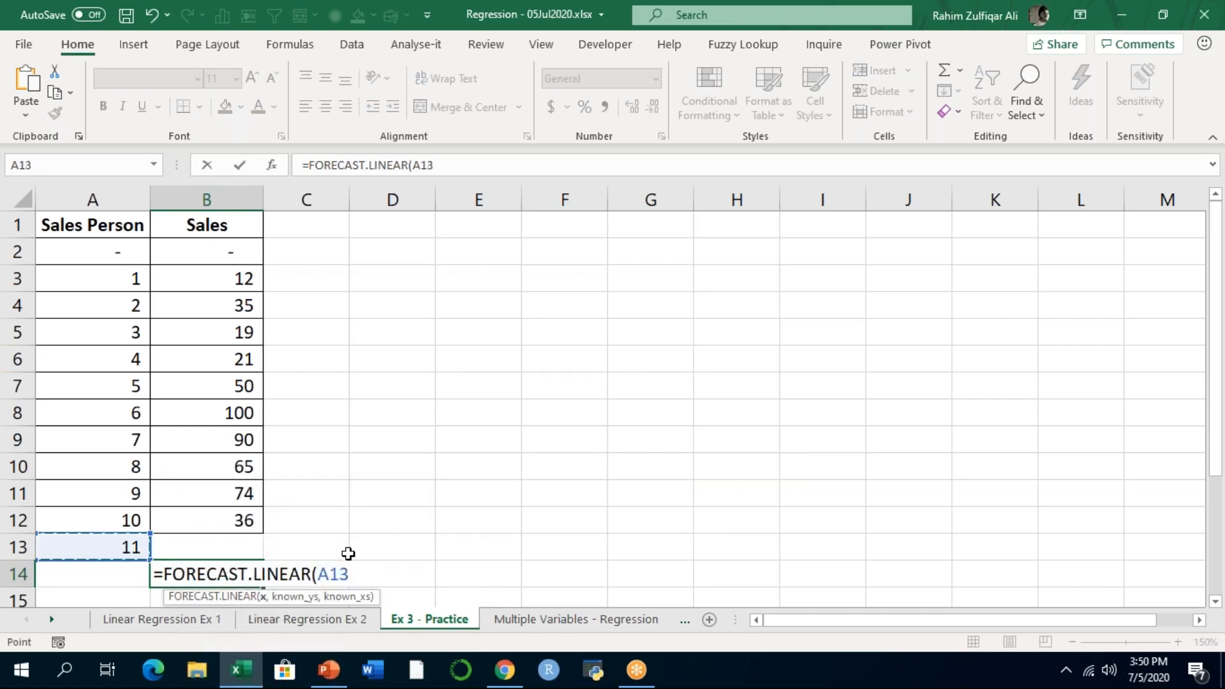
Complete the FORECAST.LINEAR formula in B14 with B2:B12 as known_ys and A2:A12 as known_xs
type(",")
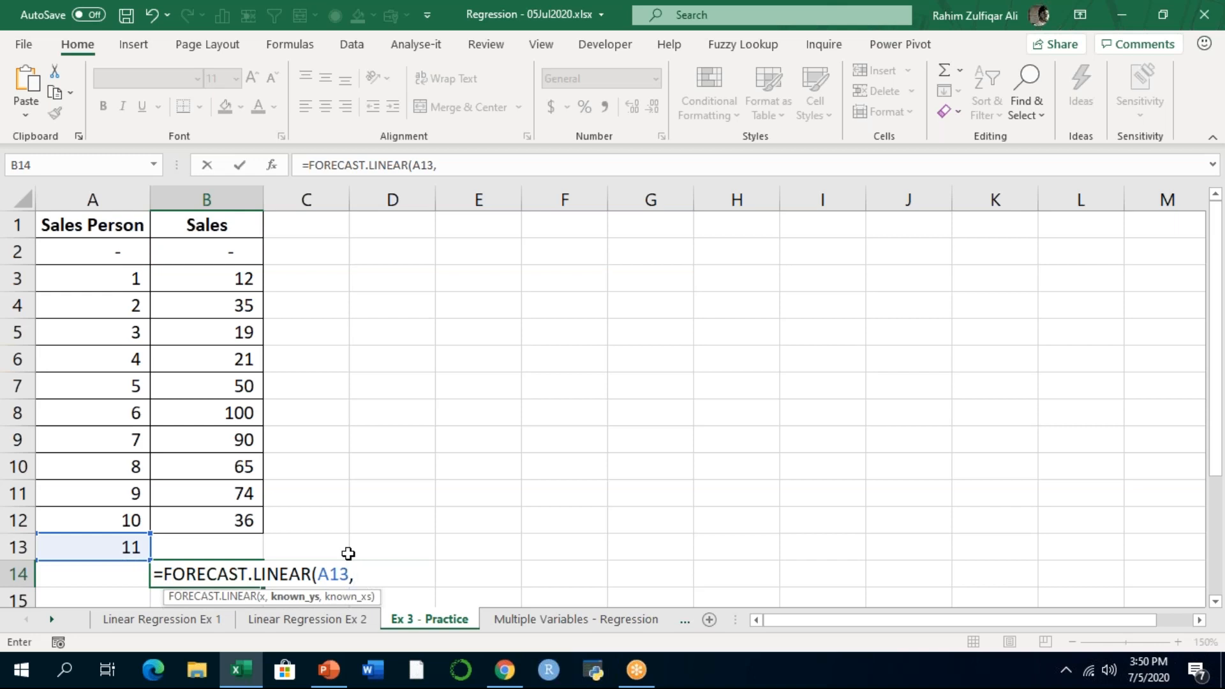
key("Up")
key("Up")
key("ctrl+shift+Up")
key("shift+Down")
type(",")
key("Left")
key("Up")
key("Up")
key("ctrl+shift+Up")
key("shift+Down")
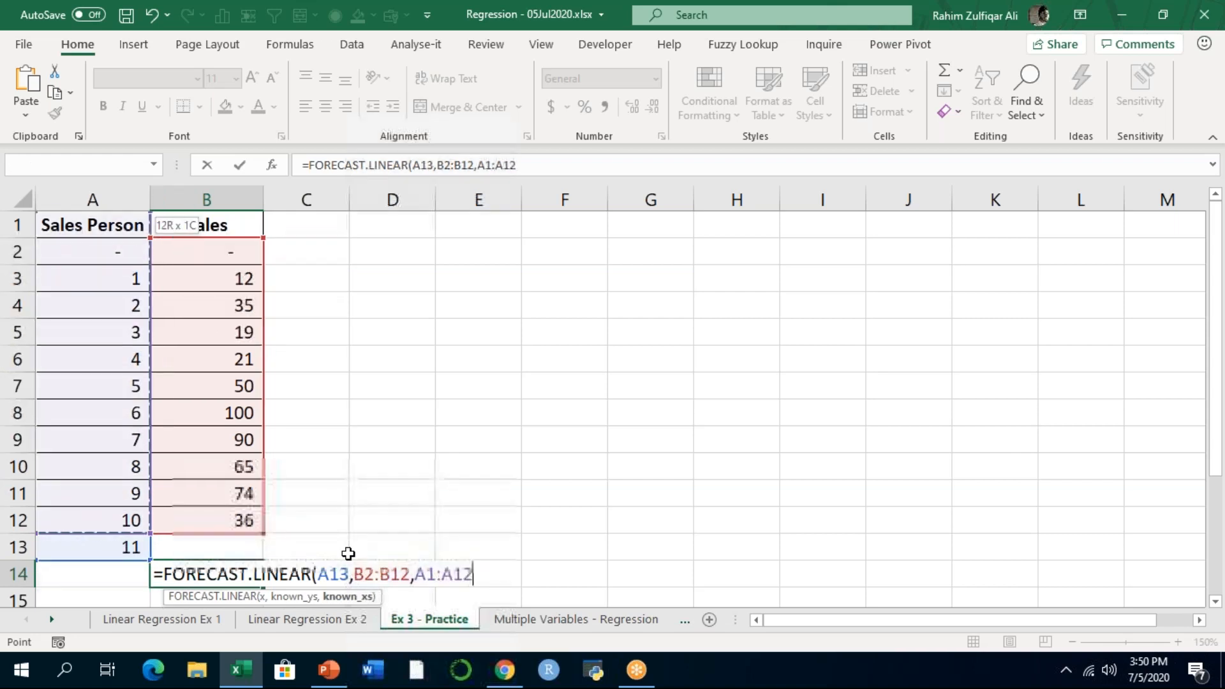
type(")")
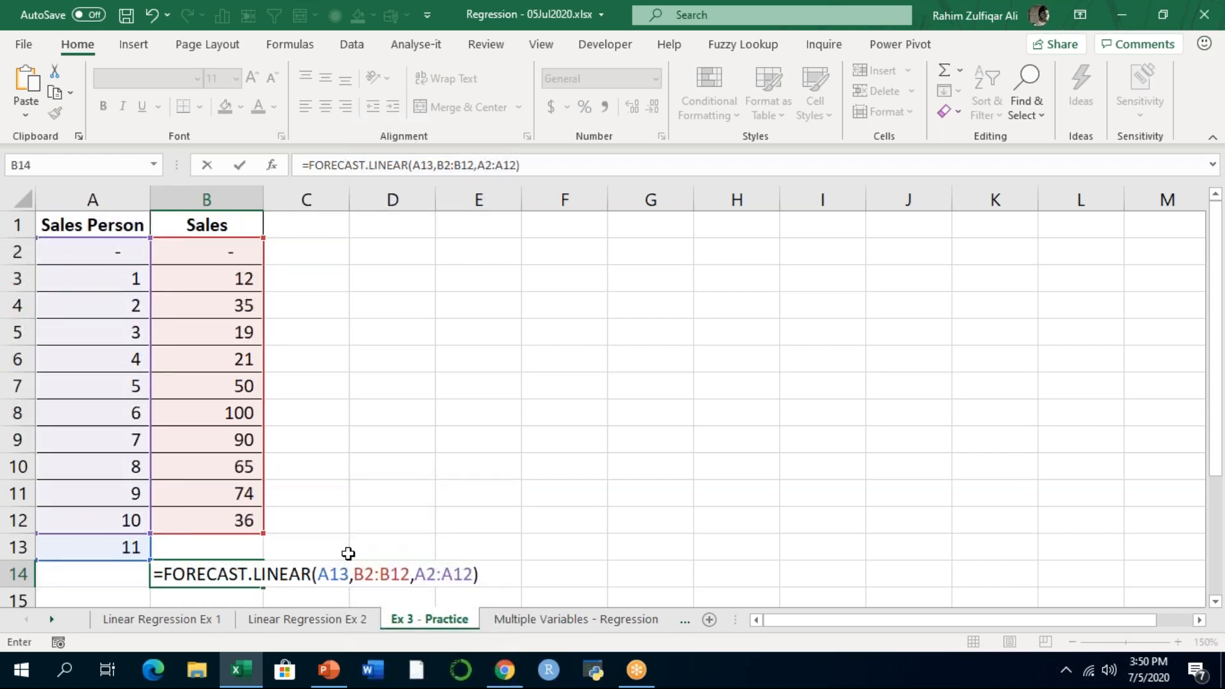
key("Return")
key("Up")
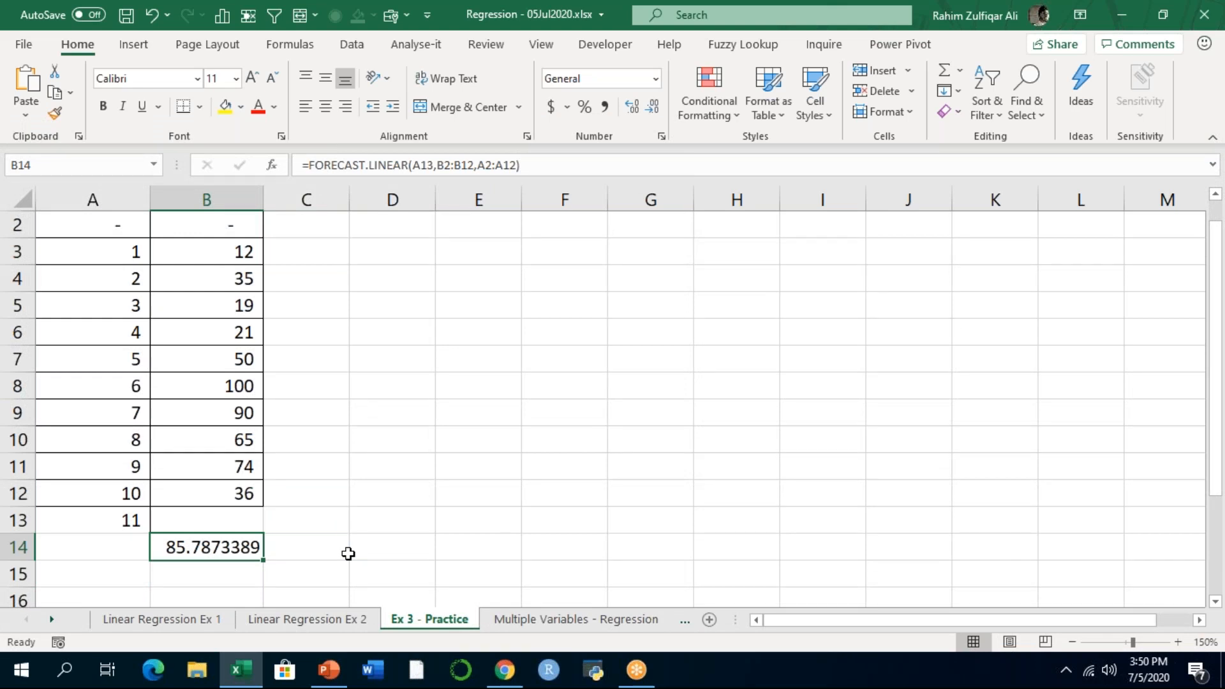
Clear the forecast formula from B14 and the 11 from A13, and return to cell A1
key("Delete")
key("Up")
key("Left")
key("Delete")
key("Up")
key("Up")
key("Up")
key("Up")
key("Up")
key("Up")
key("Up")
key("Up")
key("Up")
key("Up")
key("Up")
key("Up")
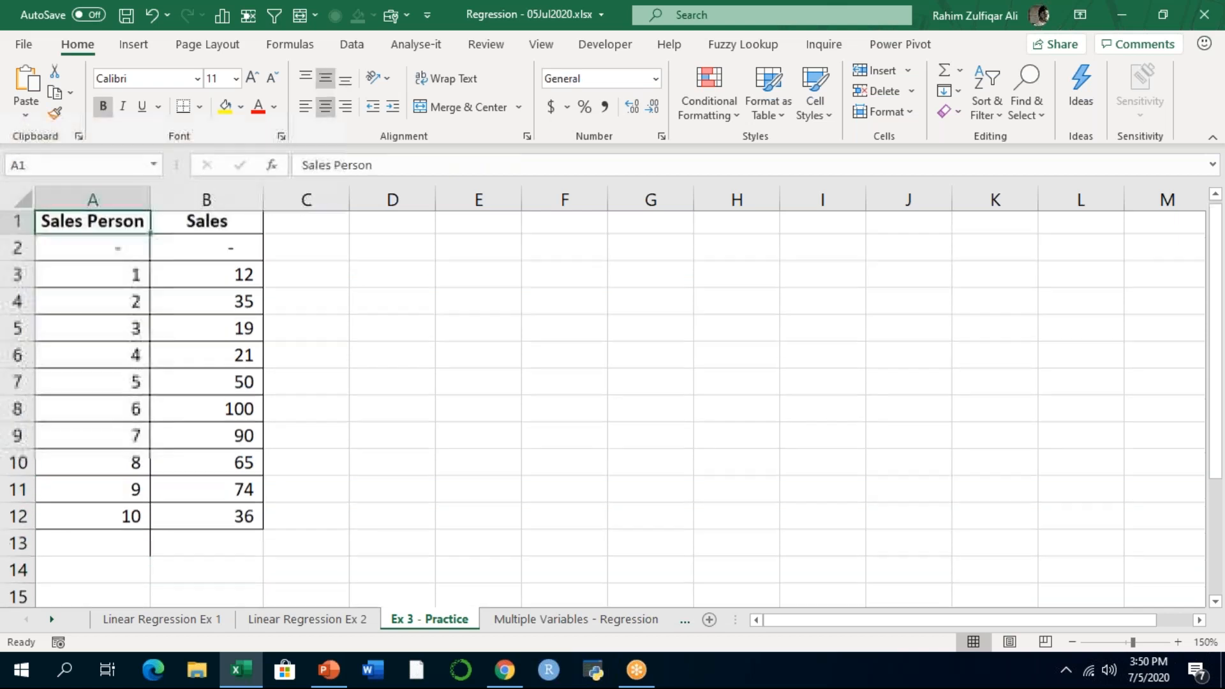
Insert a scatter chart with markers only from the Sales Person and Sales data in A1:B12
left_click_drag(95, 227, 219, 520)
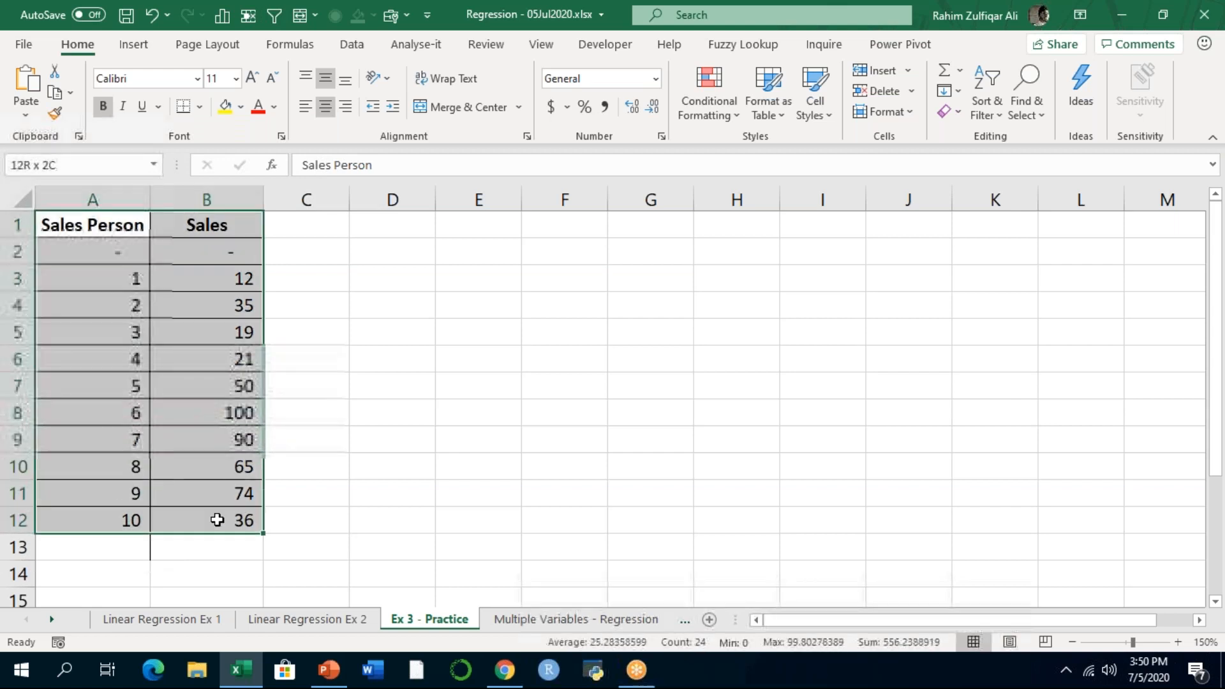
left_click(133, 44)
left_click(510, 117)
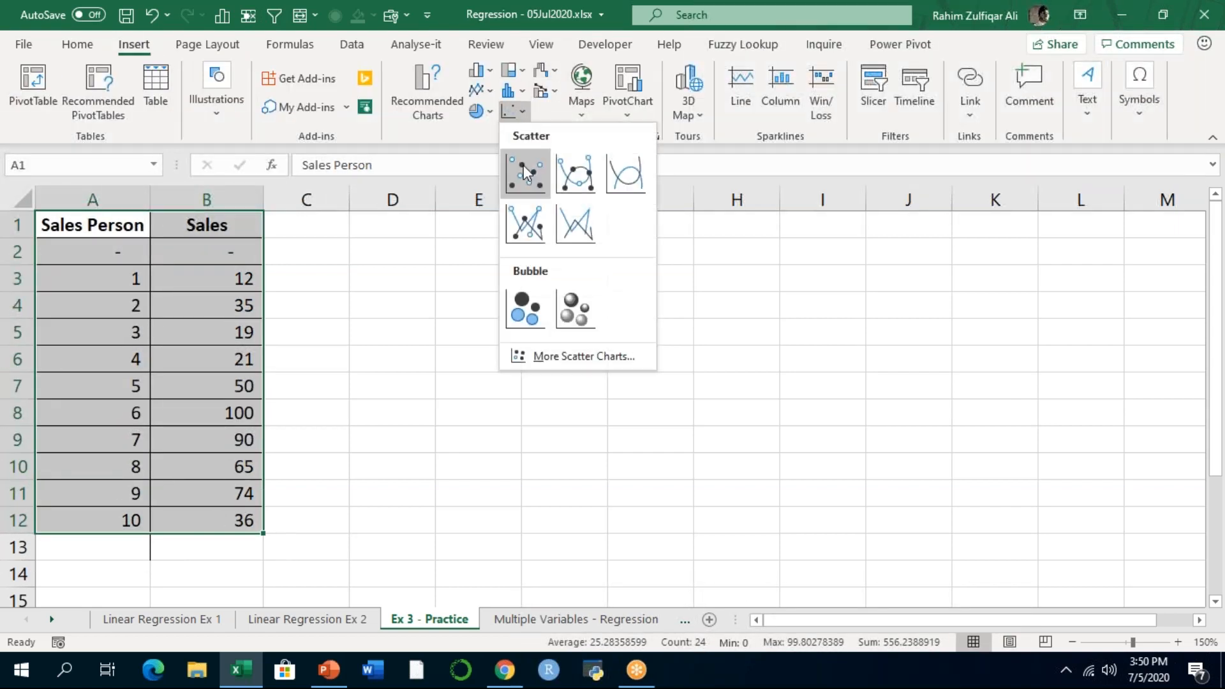
left_click(524, 167)
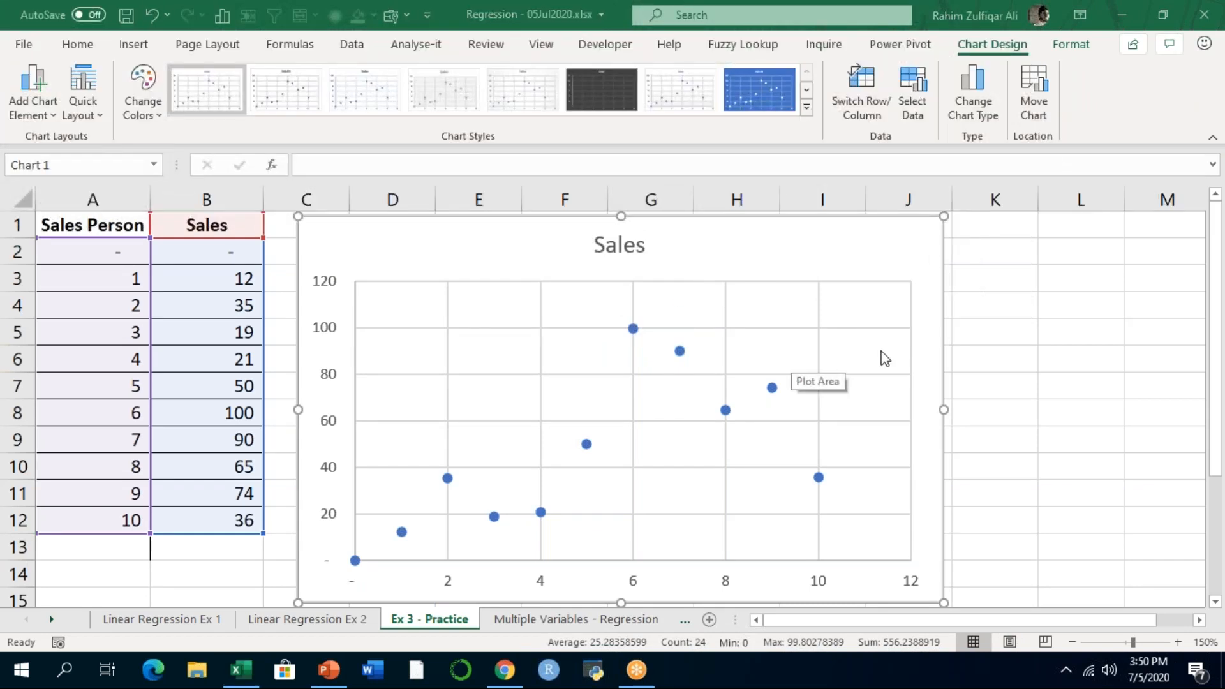
Add a linear trendline to the Sales scatter chart and display its equation and R-squared value
left_click(899, 253)
left_click(968, 232)
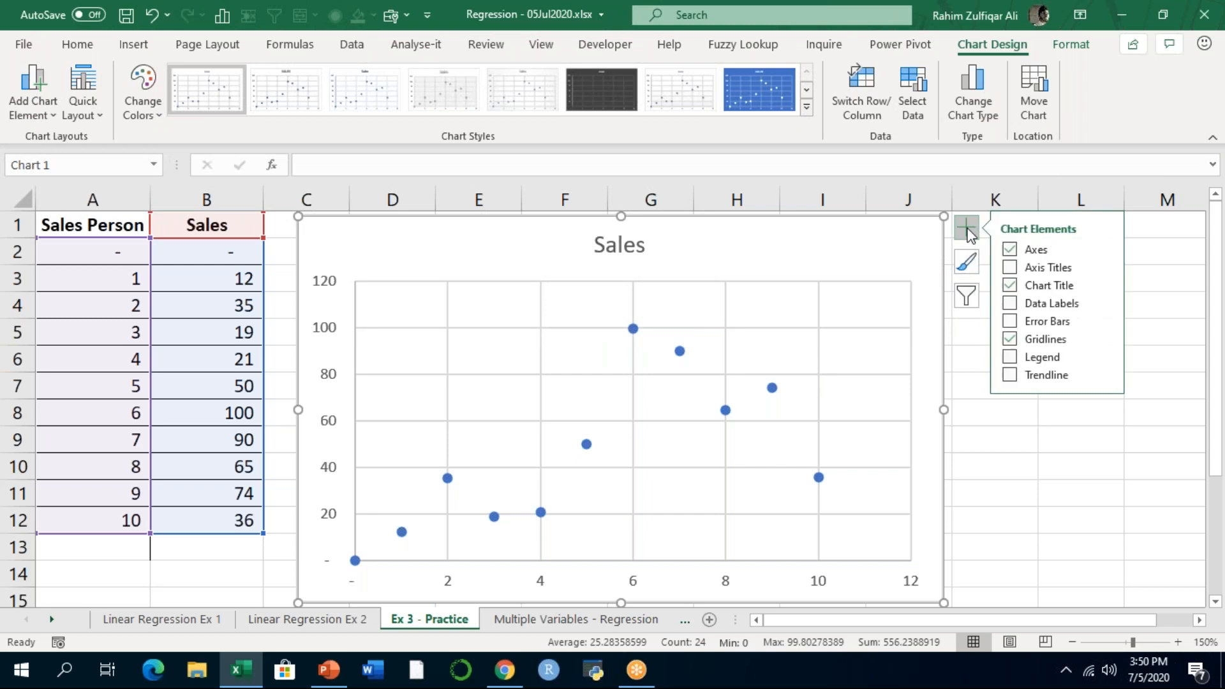
left_click(1107, 378)
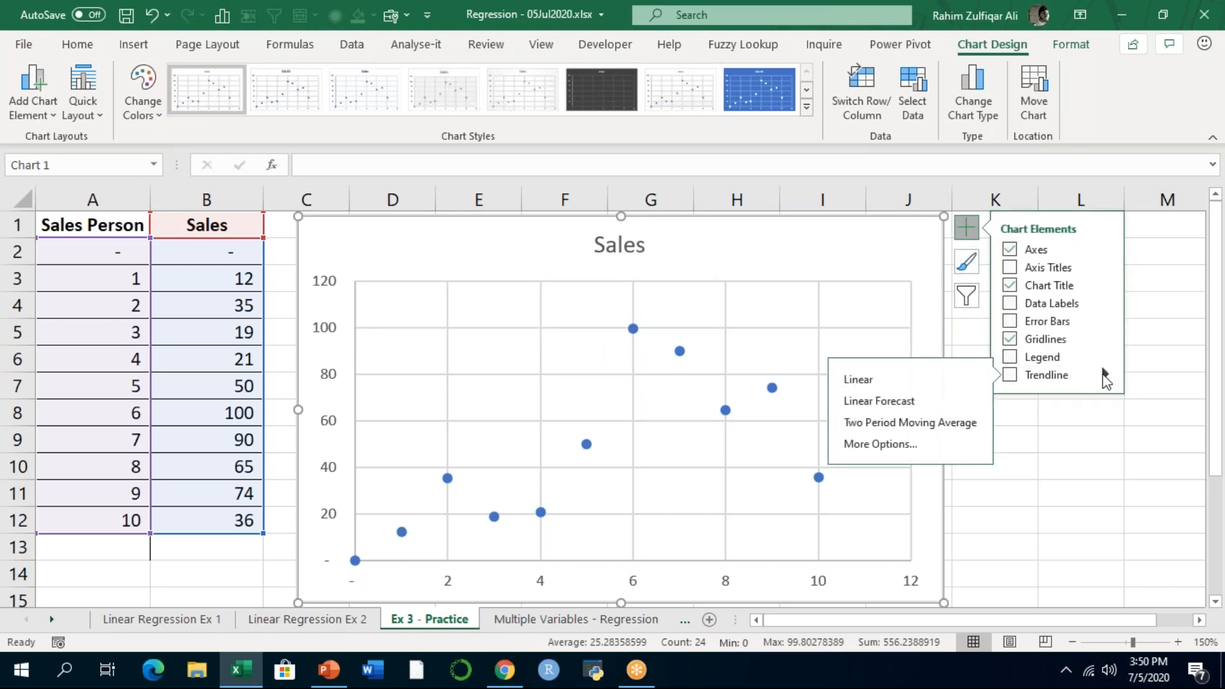
left_click(916, 445)
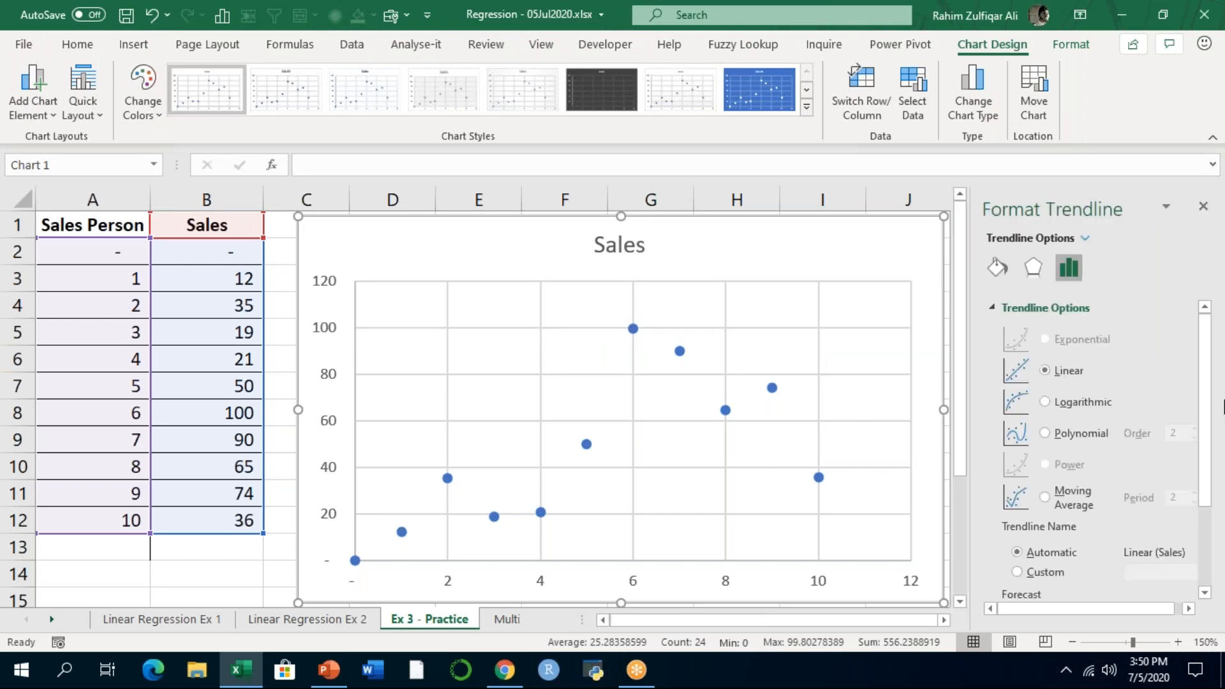
left_click_drag(1208, 372, 1214, 486)
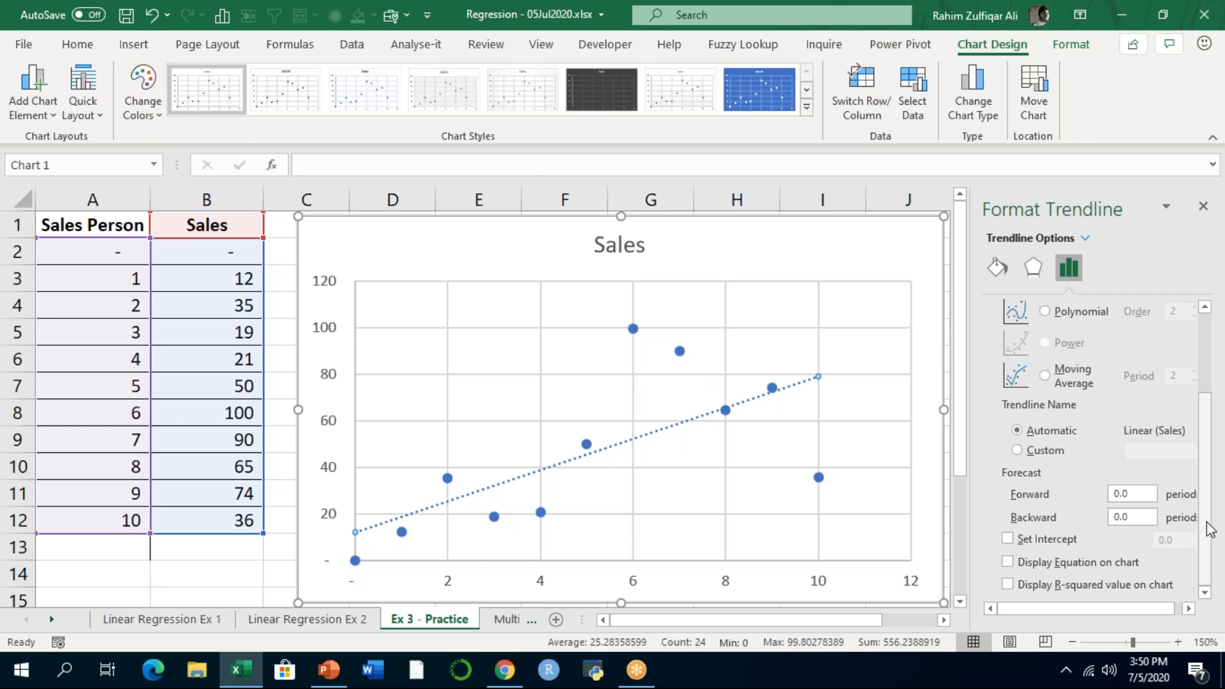
left_click(1013, 562)
left_click(1009, 585)
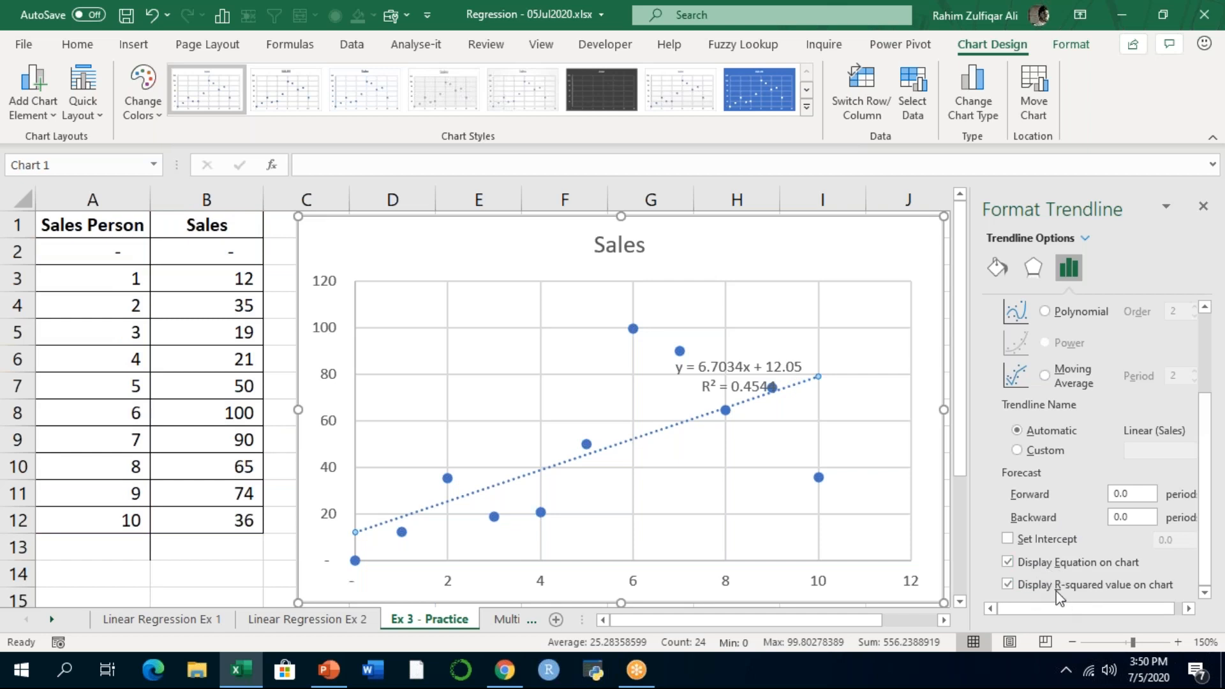
left_click(1204, 206)
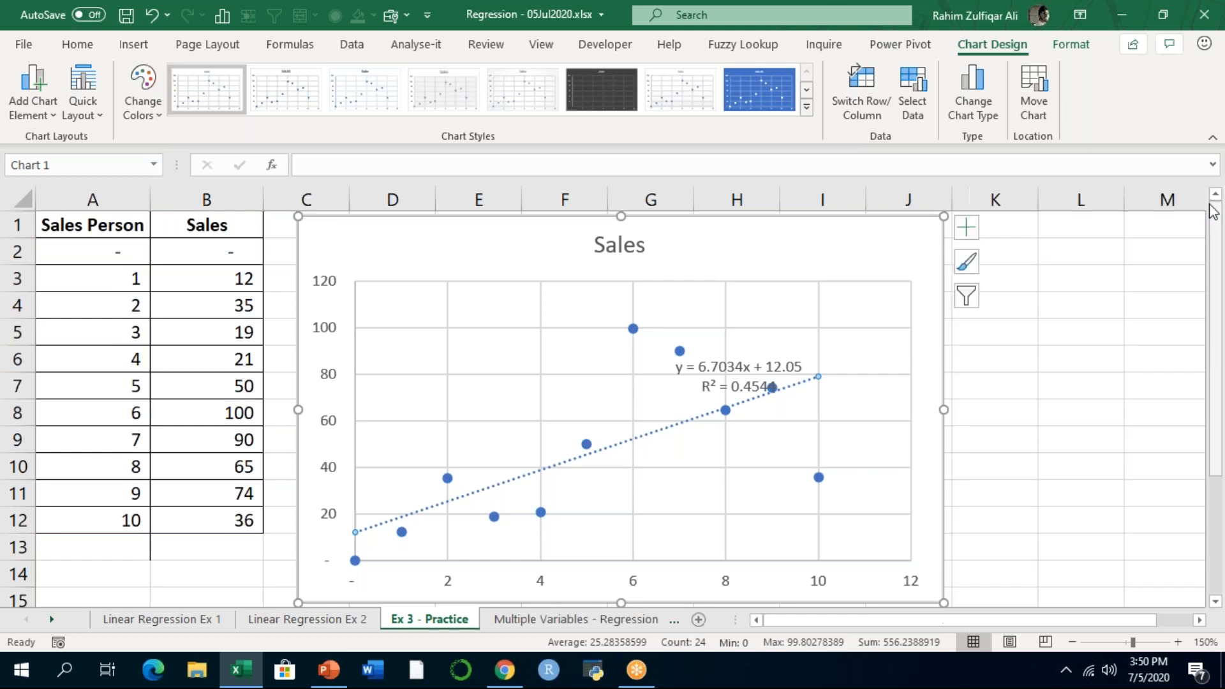
left_click(1055, 439)
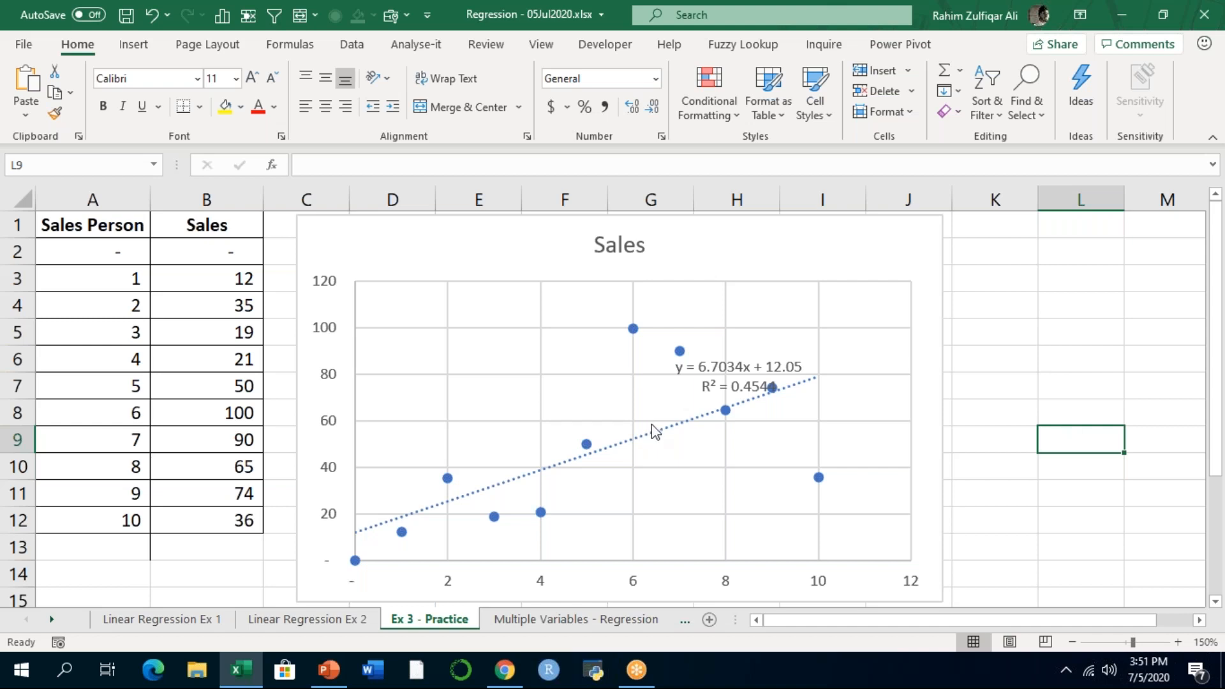
Enter 11 in A13 and compute the slope part of the prediction in B13 with =6.7034*11
left_click(126, 547)
type("11")
key("Return")
left_click(219, 553)
type("=")
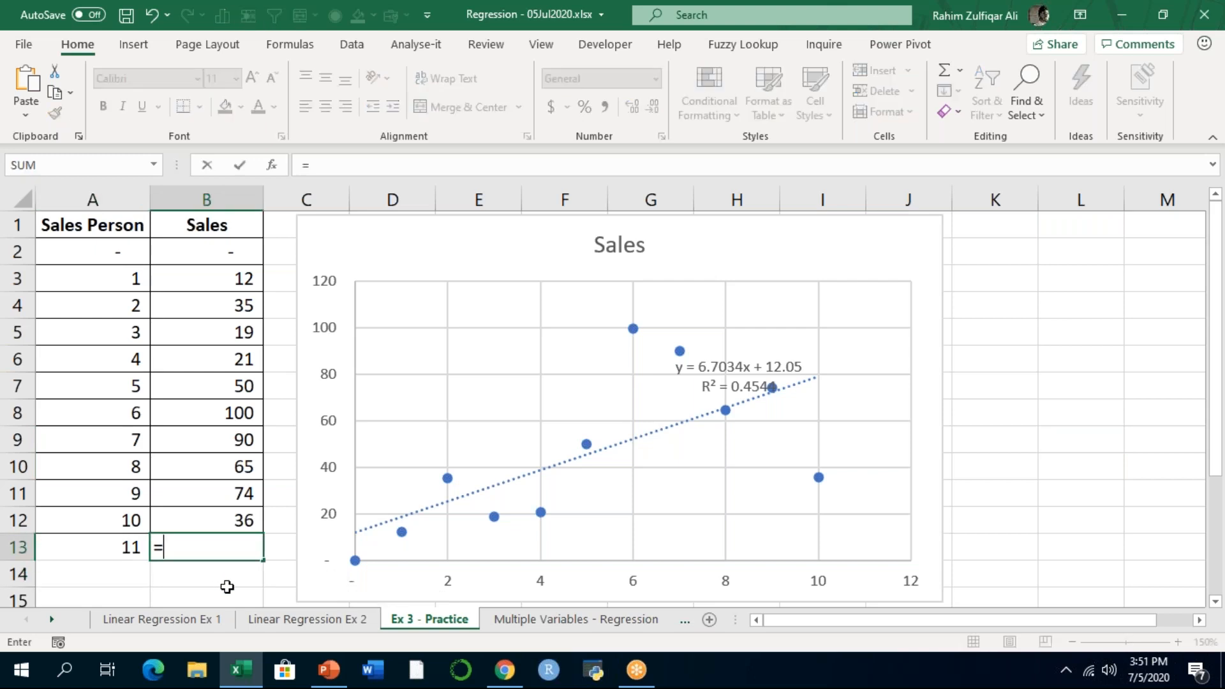
type("6.7034")
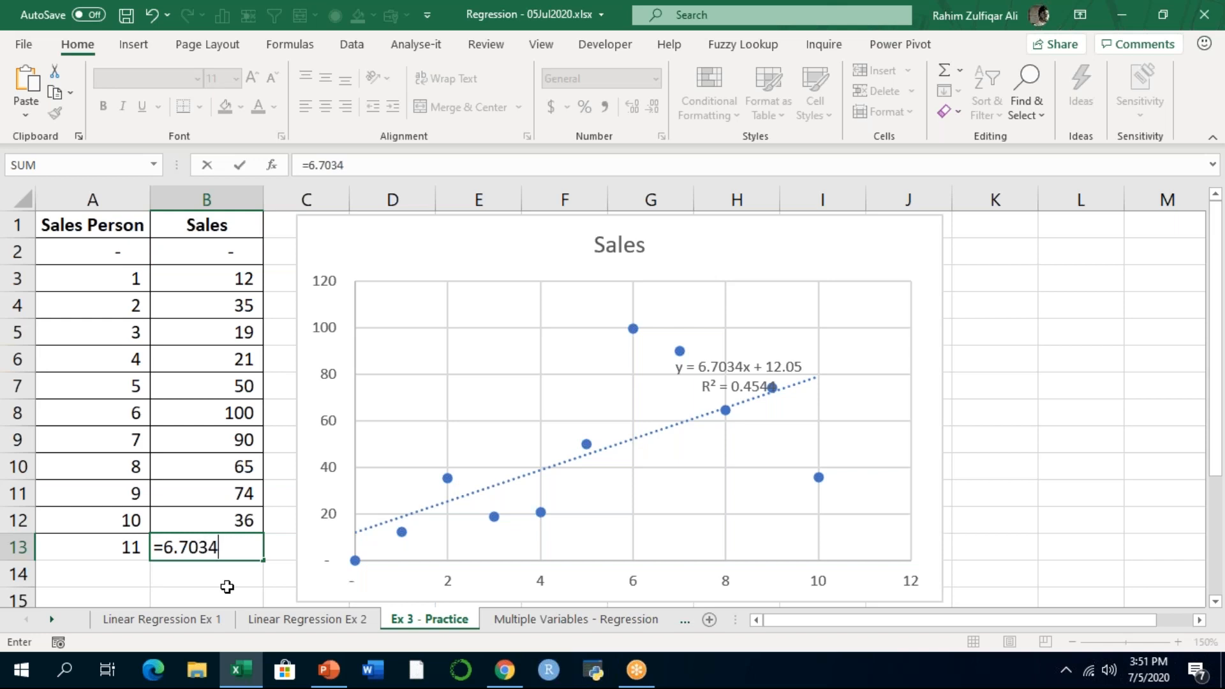
type("*11")
key("Return")
Add the trendline intercept to the slope result in B14 with the formula =B13+12.05
type("=")
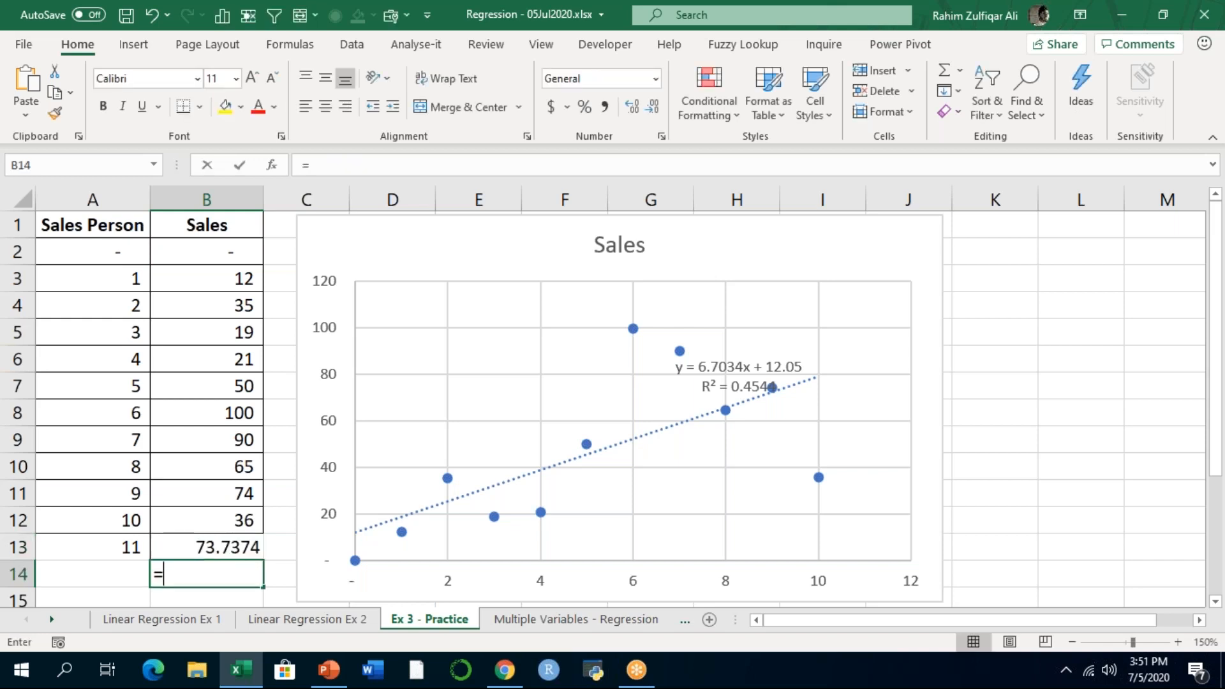
key("Up")
type("+")
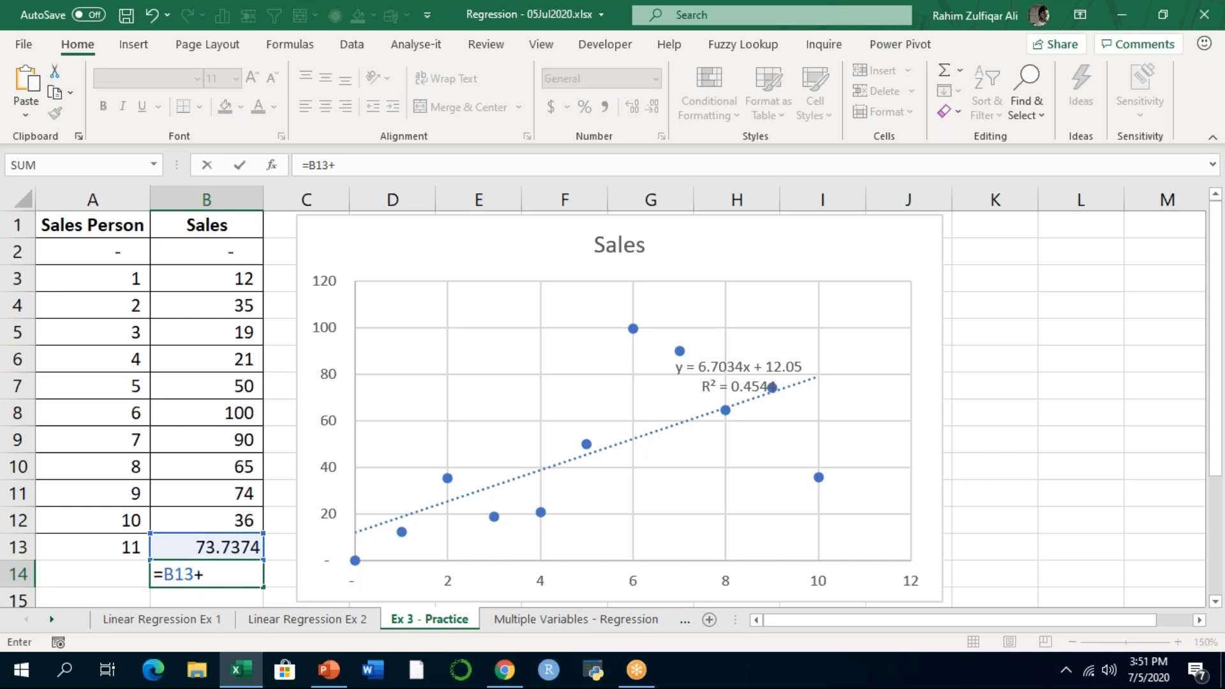
type("12.05")
key("Return")
key("Up")
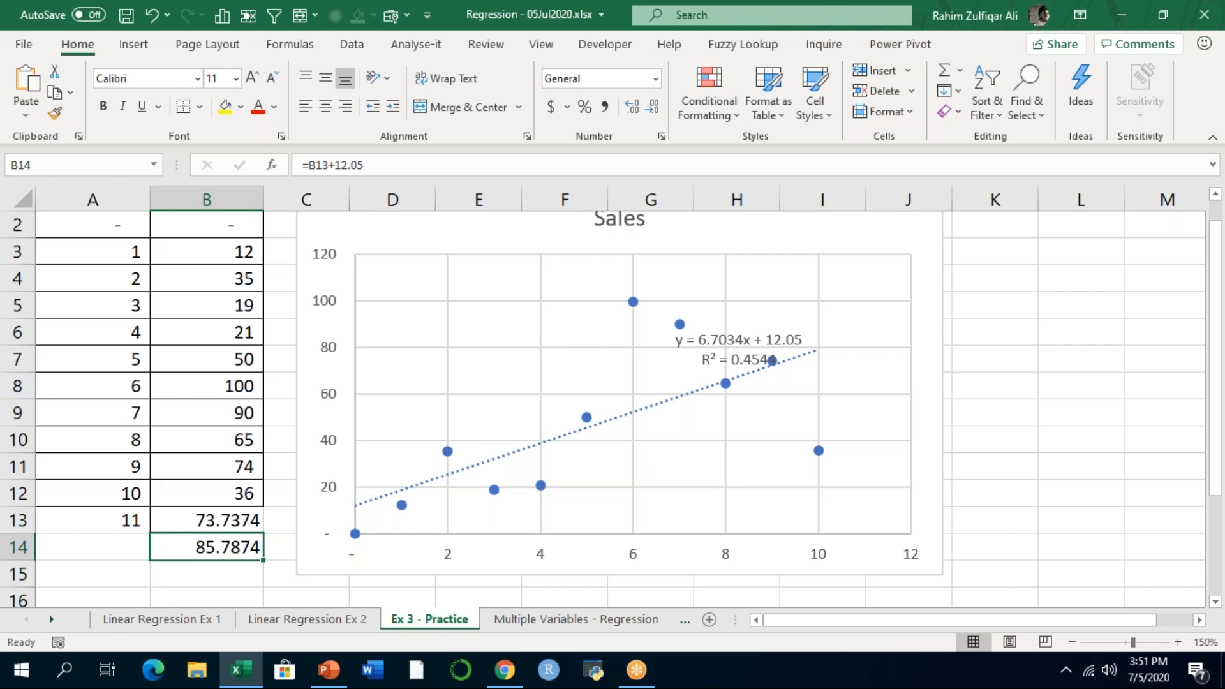
Clear the manual prediction from A13:B14 and return to the Sales header in B1
key("shift+Left")
key("shift+Up")
key("Delete")
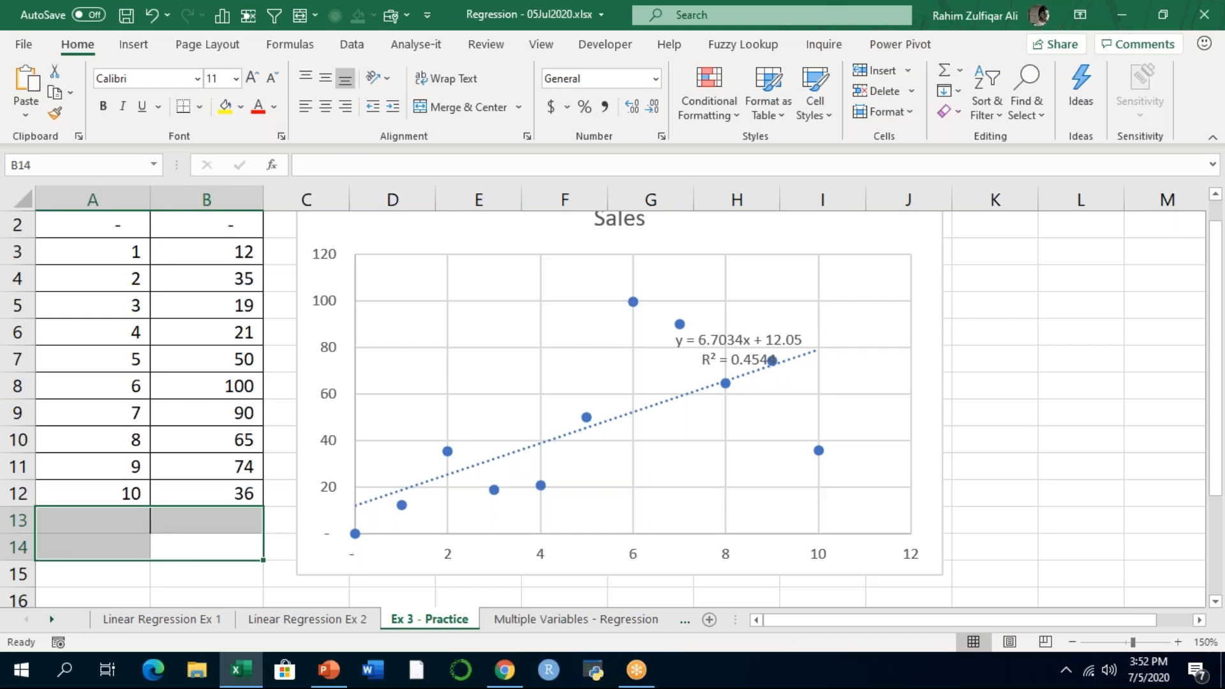
key("ctrl+Up")
key("ctrl+Up")
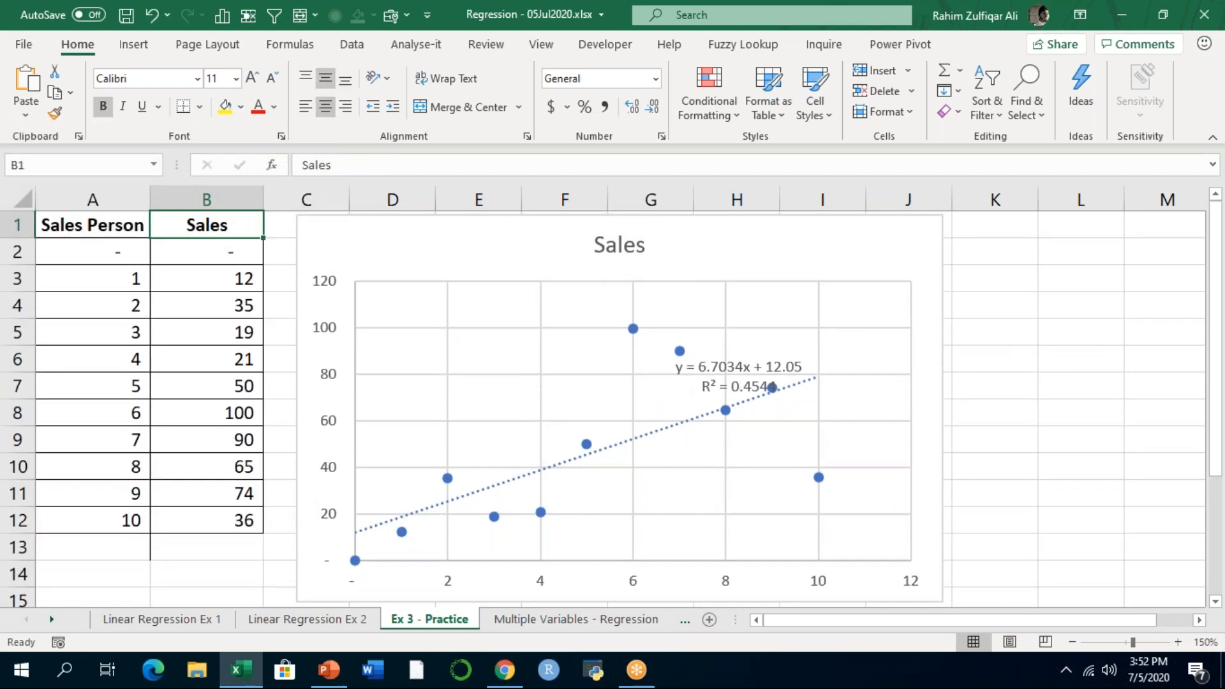
Open the Multiple Variables - Regression sheet and examine its column headers from Average House Price to Current Price
left_click(570, 620)
key("Down")
key("Left")
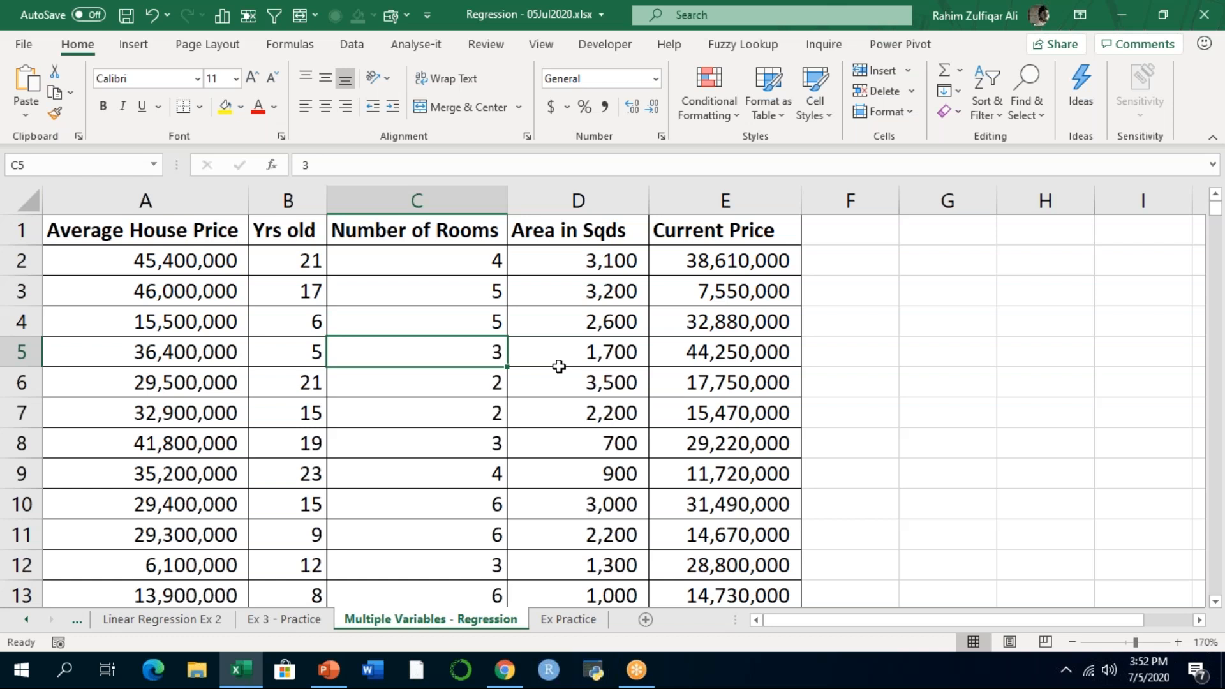
key("Up")
key("Up")
key("Up")
key("Up")
key("Right")
key("Right")
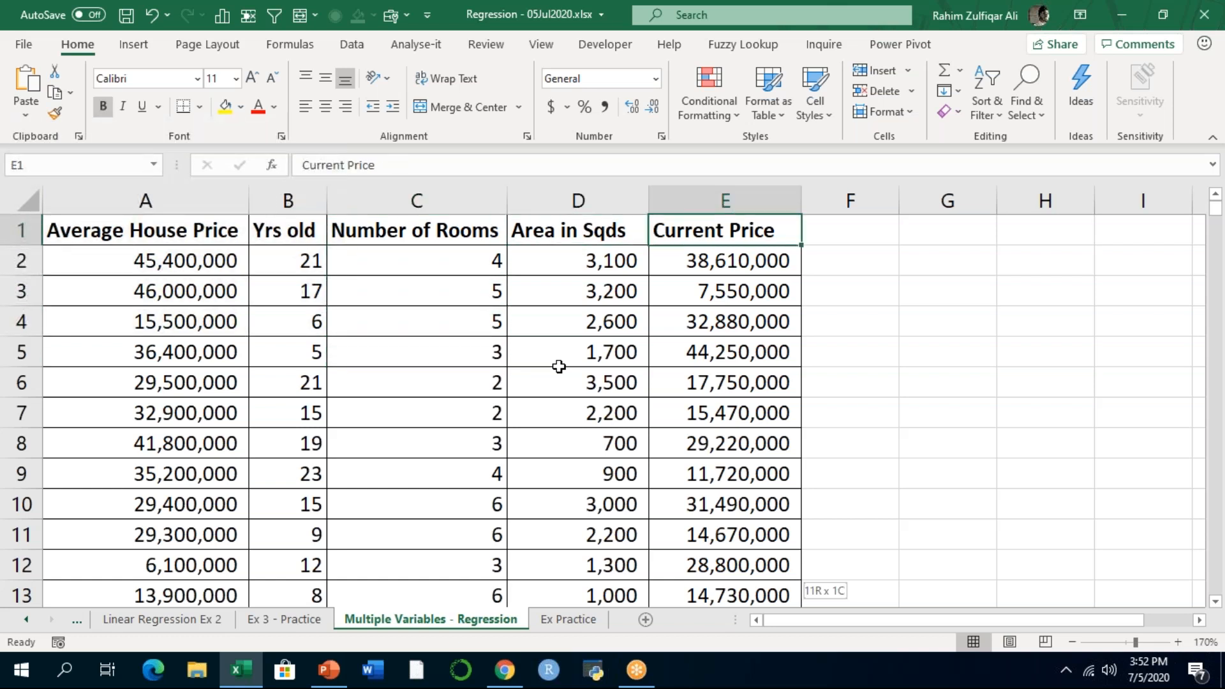
key("ctrl+shift+Down")
key("Left")
key("Left")
key("Left")
key("Left")
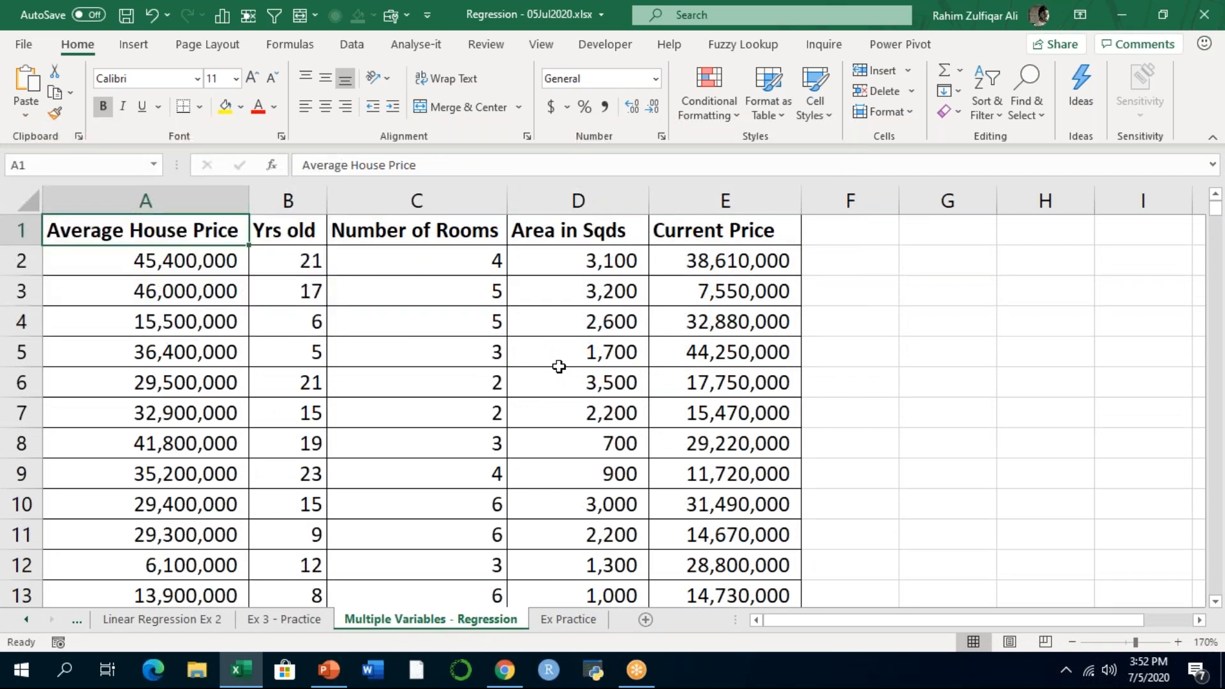
key("Right")
key("Right")
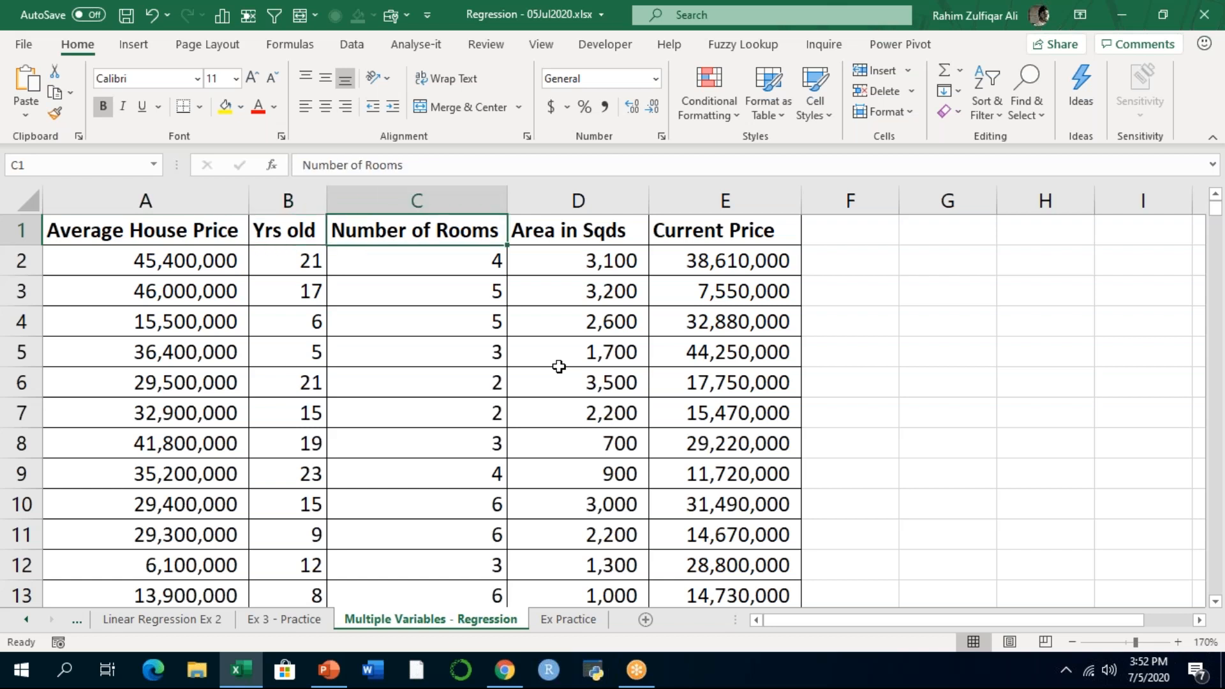
key("Right")
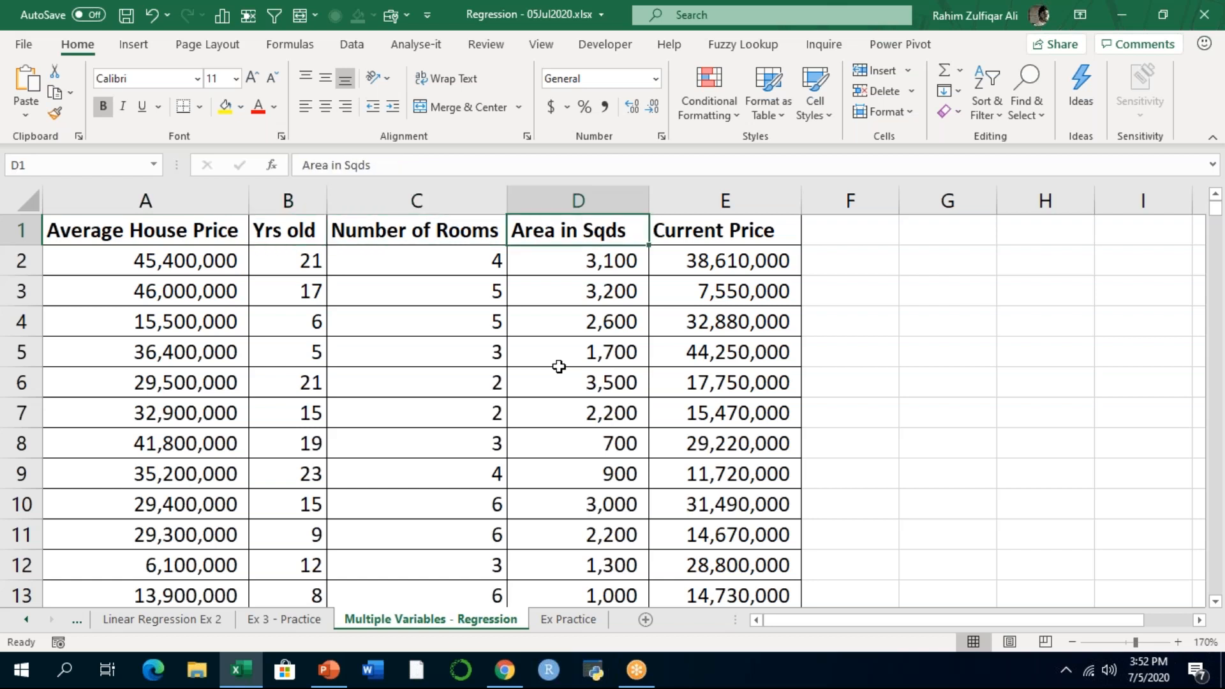
key("Right")
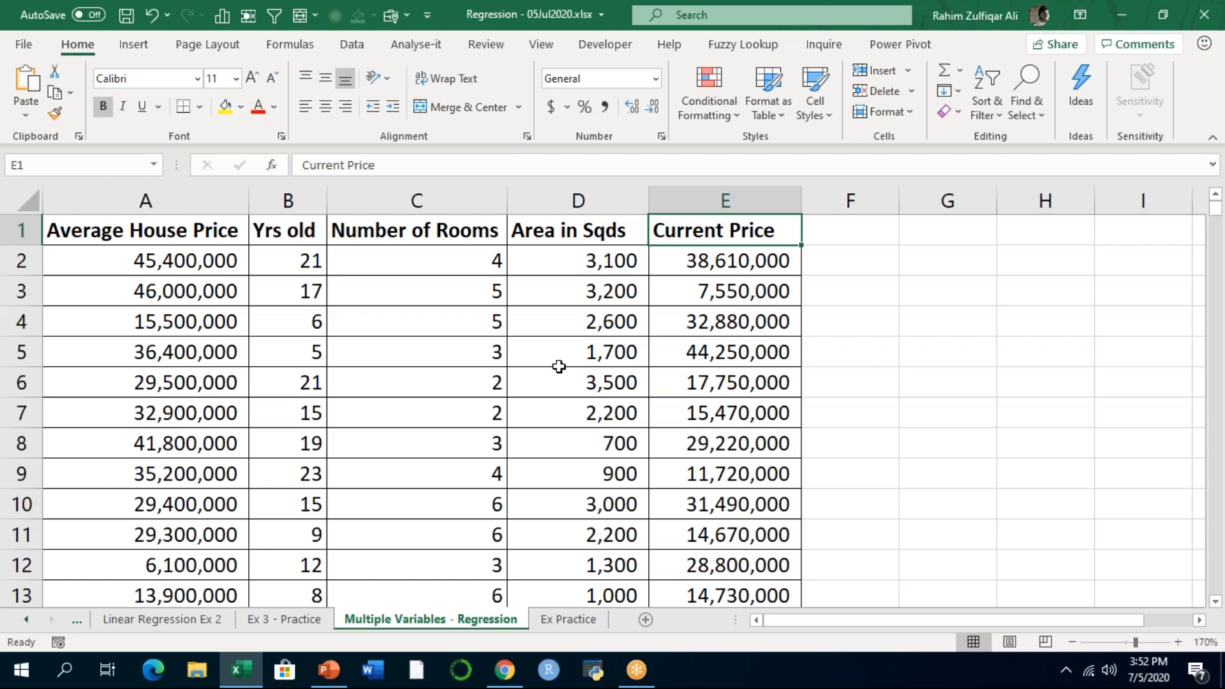
Look down the house records along the Yrs old column and return to cell A1
key("Left")
key("Left")
key("Down")
key("Down")
key("Left")
key("Down")
key("Down")
key("Down")
key("Down")
key("Down")
key("Down")
key("Down")
key("Down")
key("Down")
key("Down")
key("Down")
key("Down")
key("Down")
key("Down")
key("Down")
key("Down")
key("Down")
key("Down")
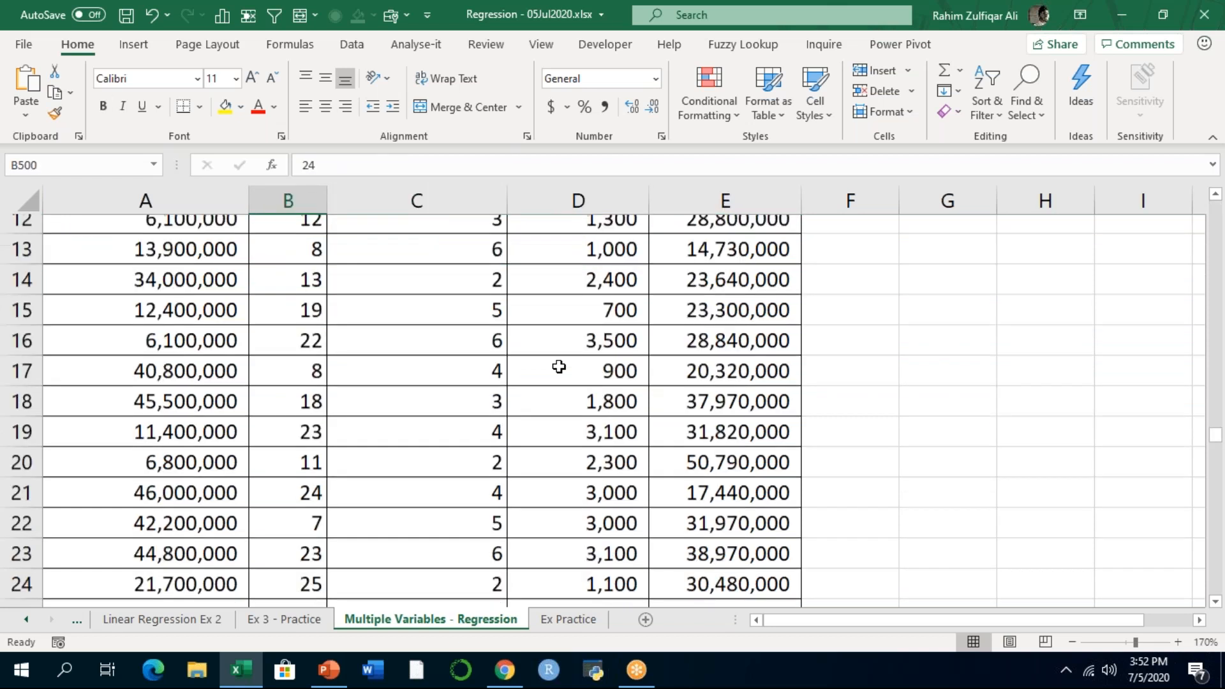
key("ctrl+Home")
Review the house price, age, rooms and area variables against the Current Price column, ending on E2
key("Right")
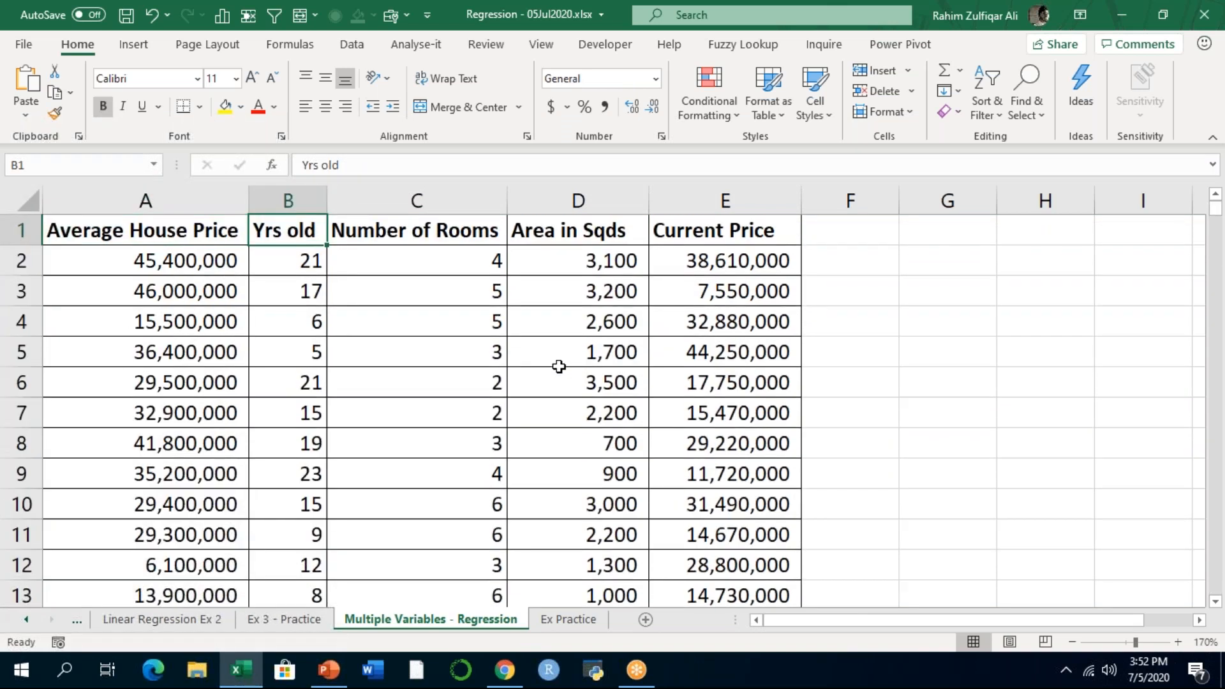
key("Right")
key("Right")
key("Right")
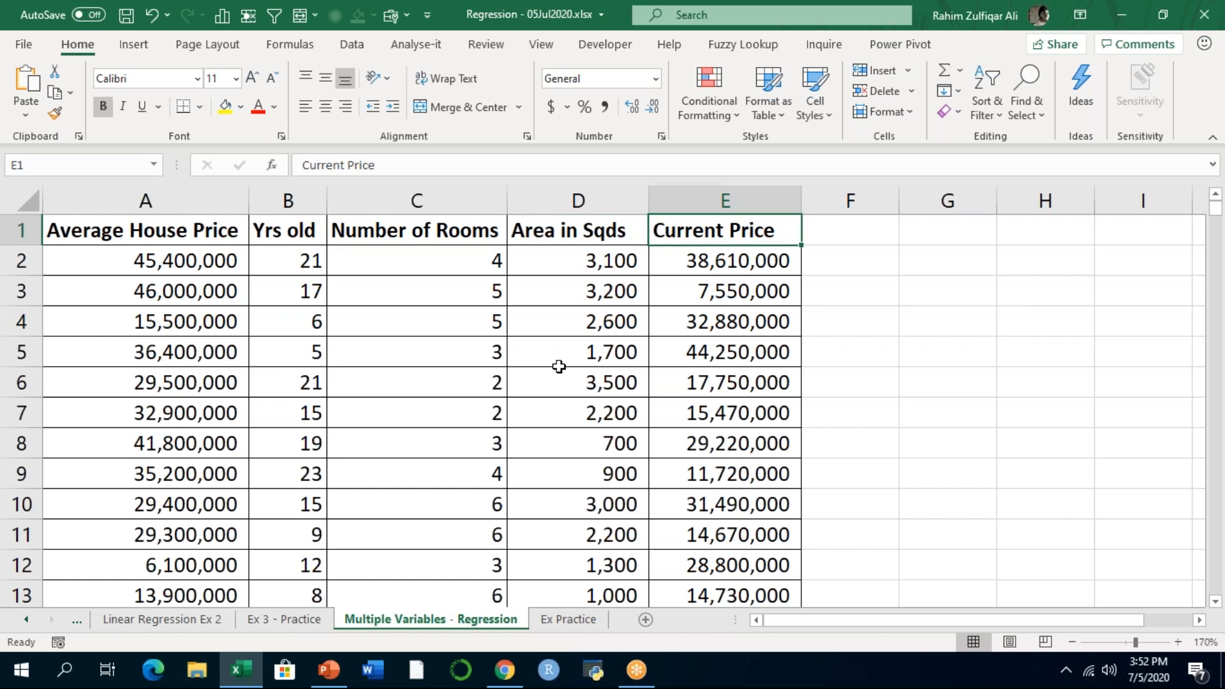
key("Left")
key("Left")
key("Left")
key("Left")
key("Right")
key("Right")
key("Right")
key("Right")
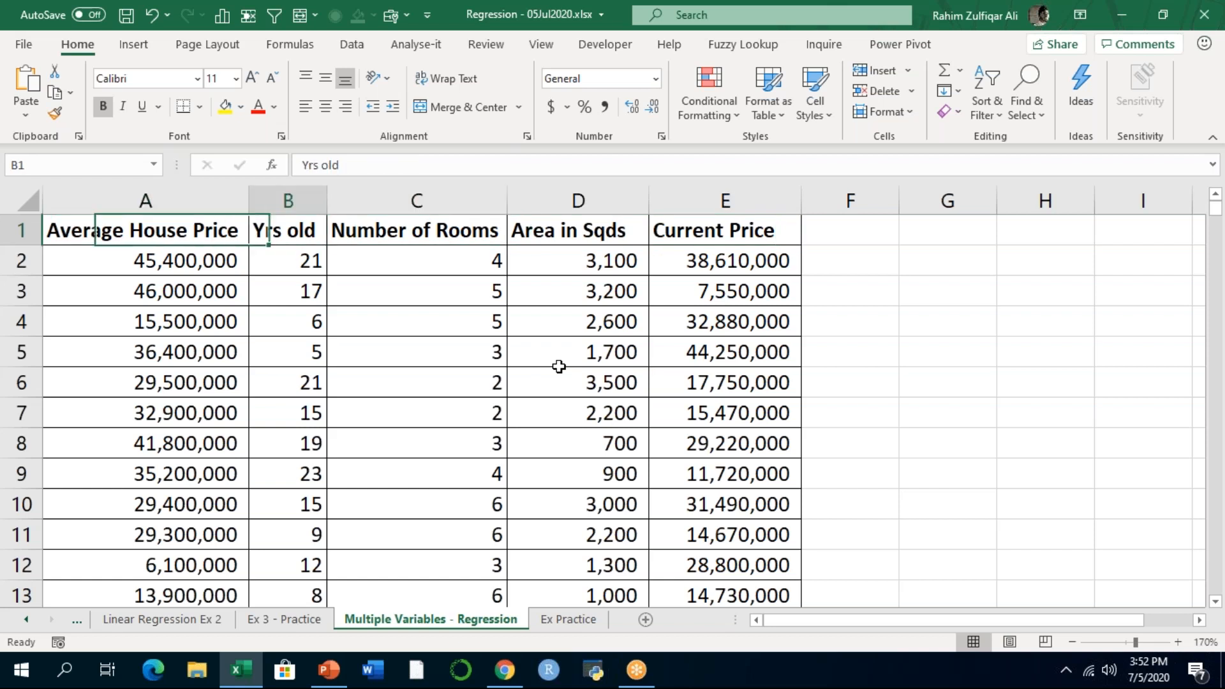
key("Down")
key("Down")
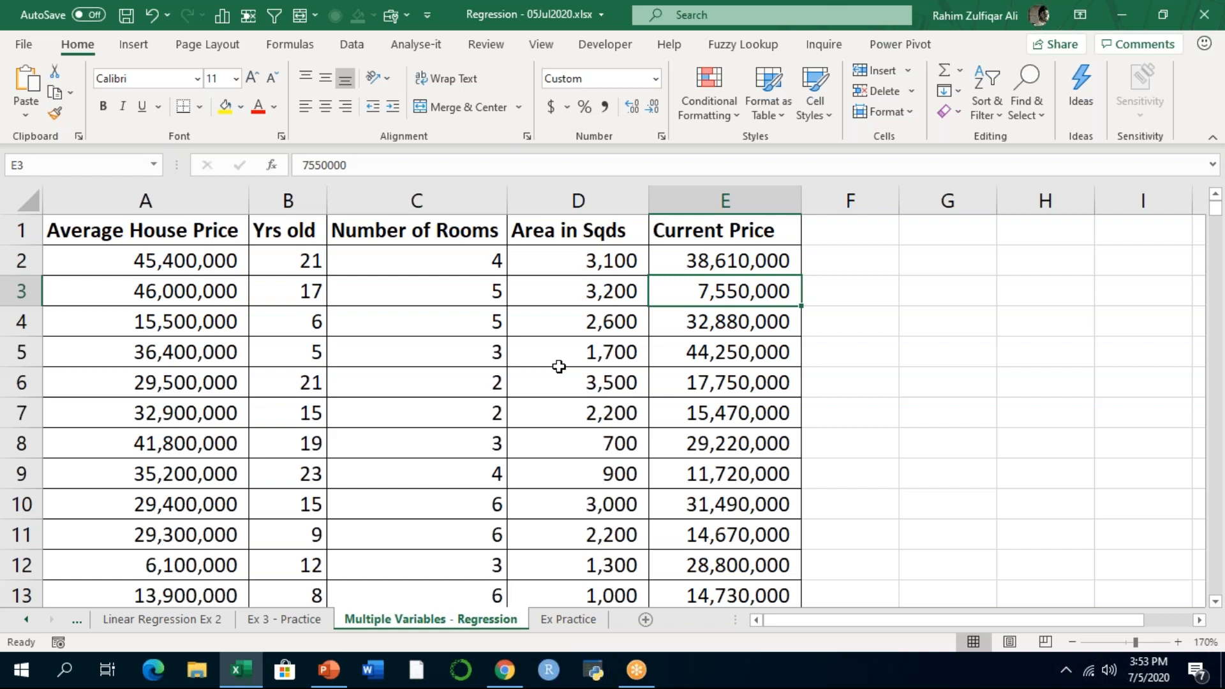
key("Up")
key("Up")
key("Left")
key("Left")
key("Left")
key("Left")
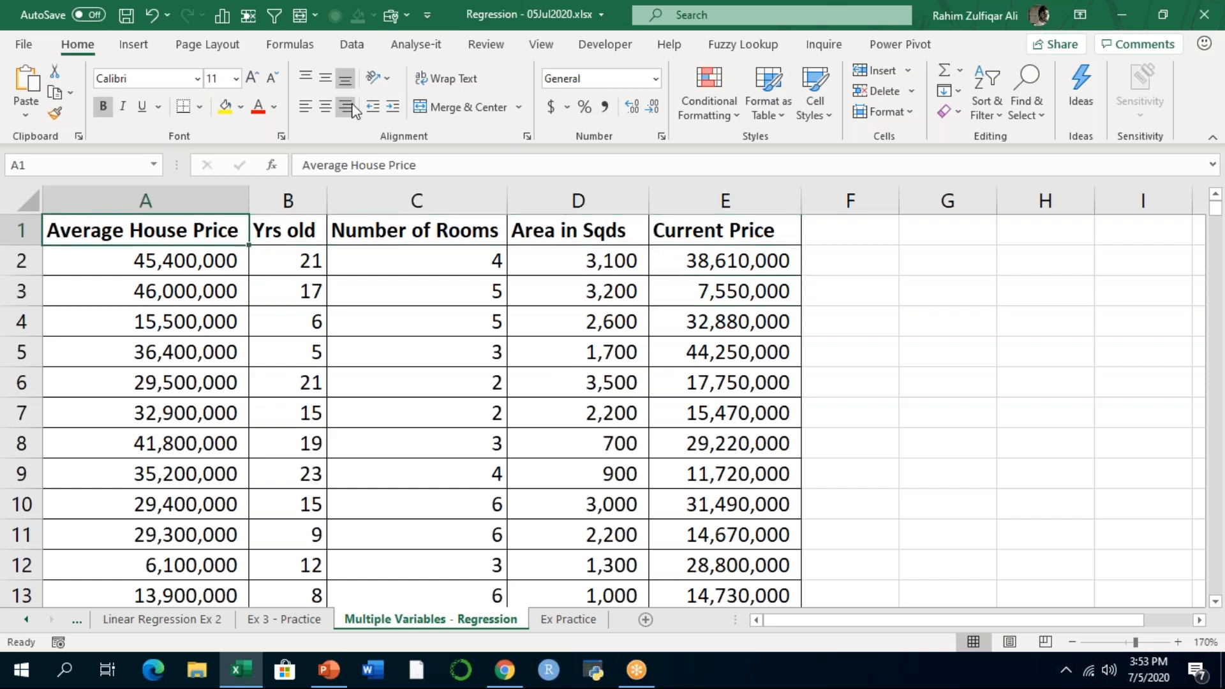
left_click(750, 237)
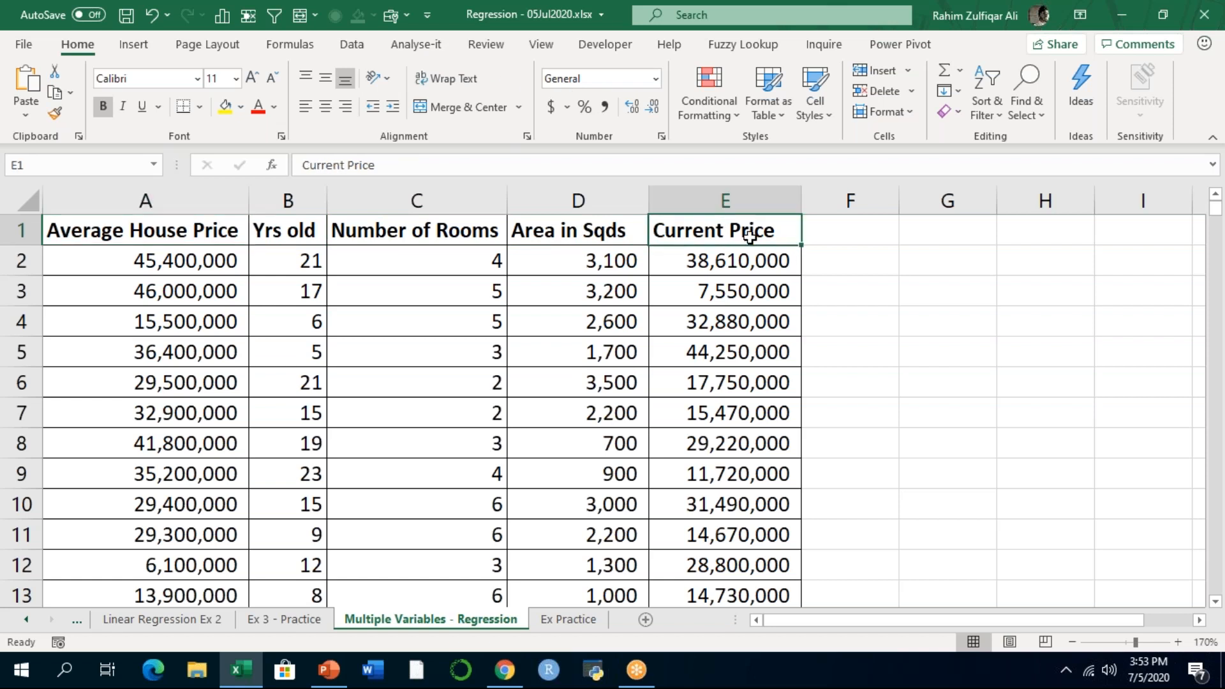
left_click(728, 267)
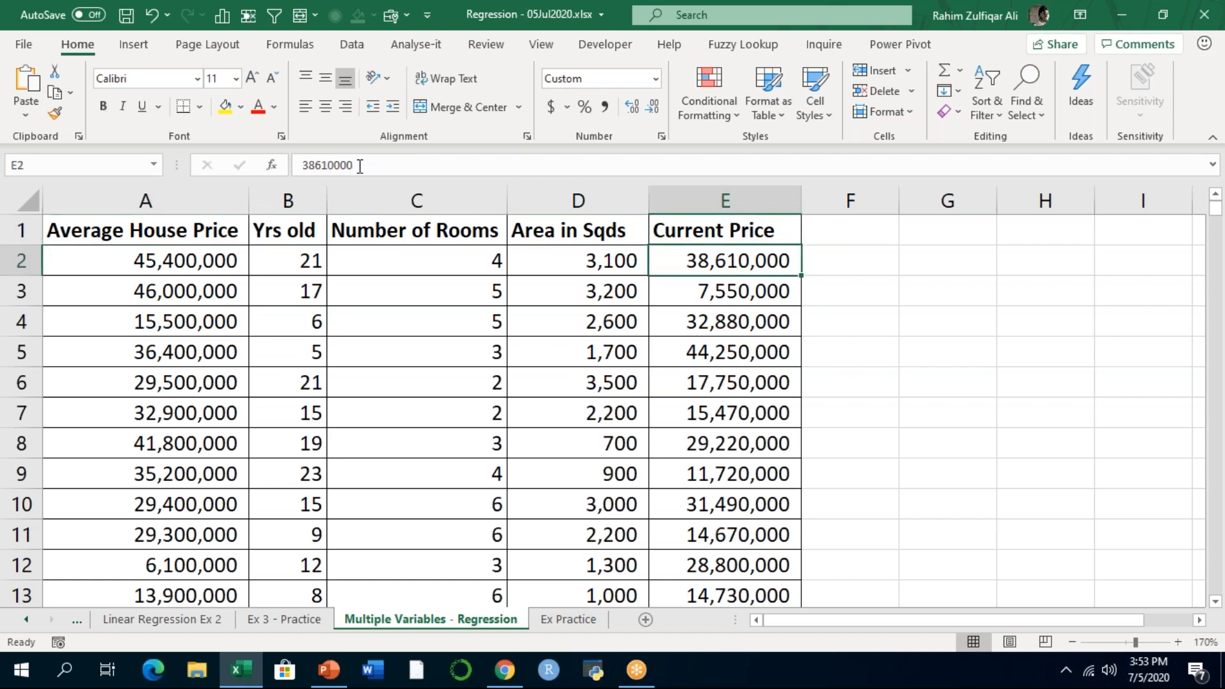
left_click(355, 46)
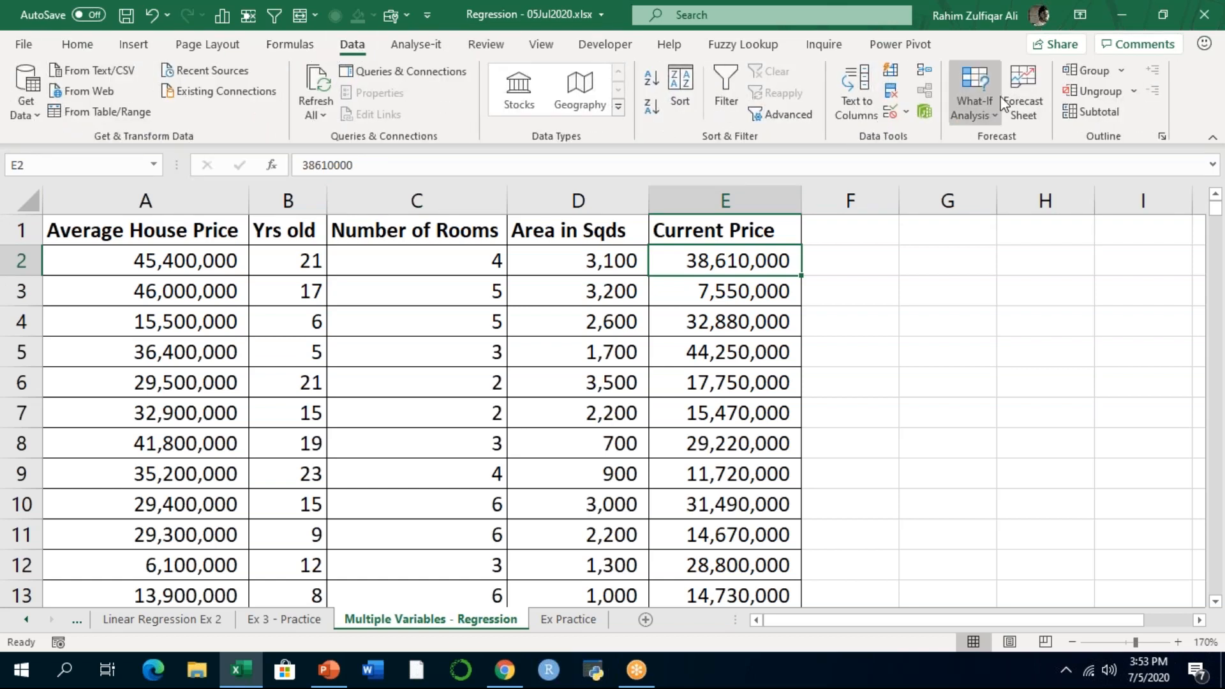
left_click(150, 47)
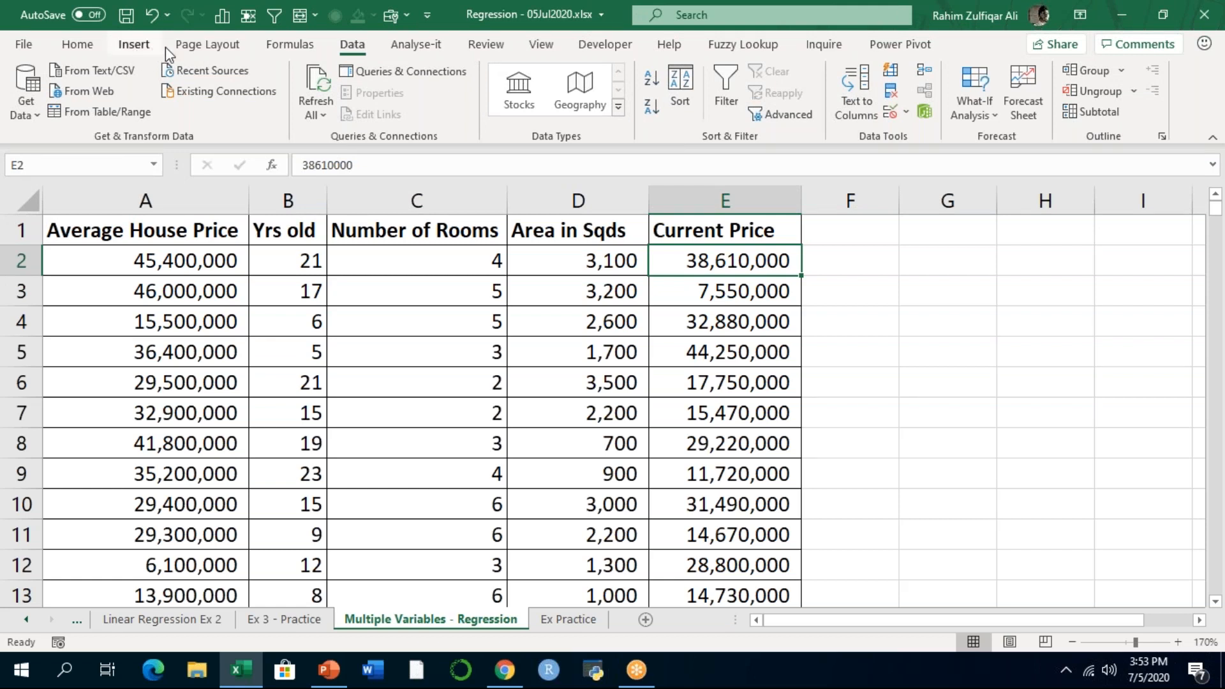
left_click(234, 50)
left_click(288, 47)
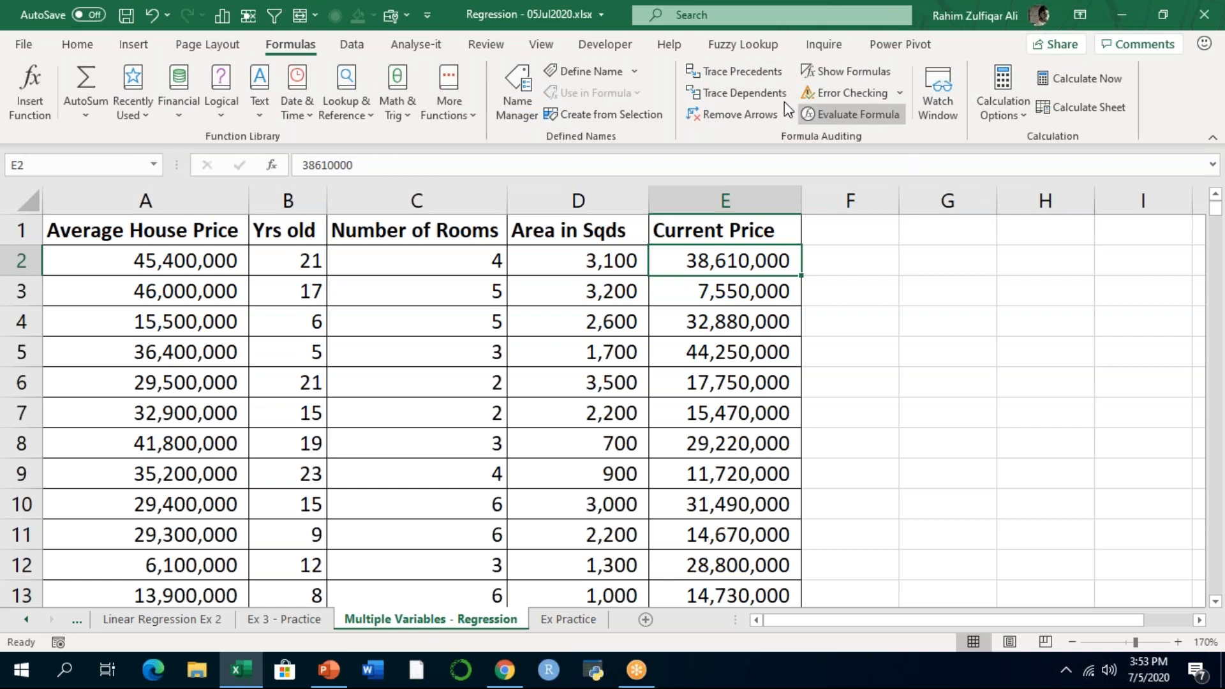
left_click(837, 13)
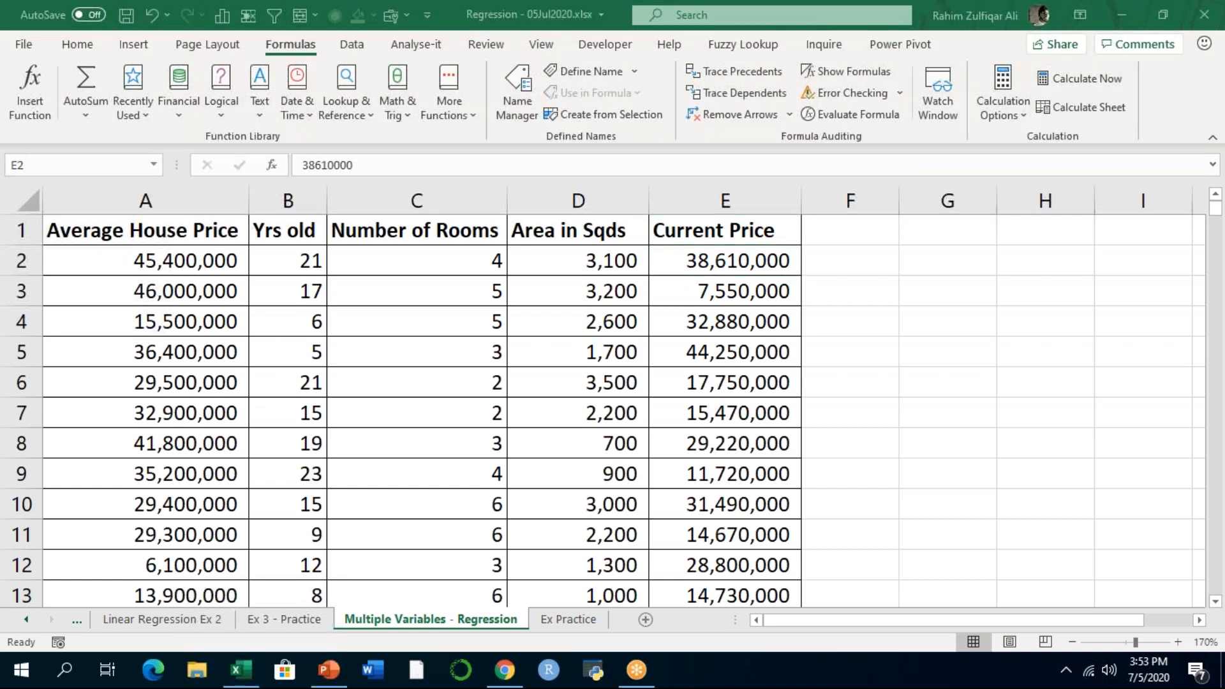
Enable the Solver Add-in in the list of available Excel add-ins, keeping Analysis ToolPak enabled
left_click(346, 49)
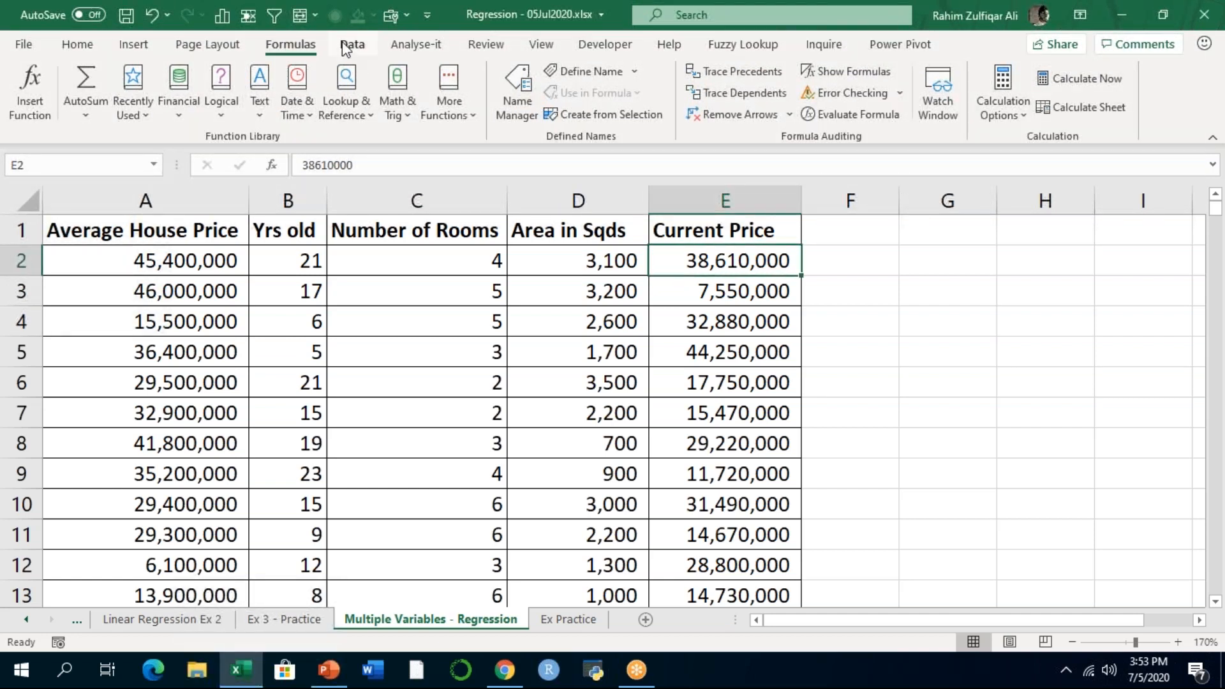
left_click(368, 50)
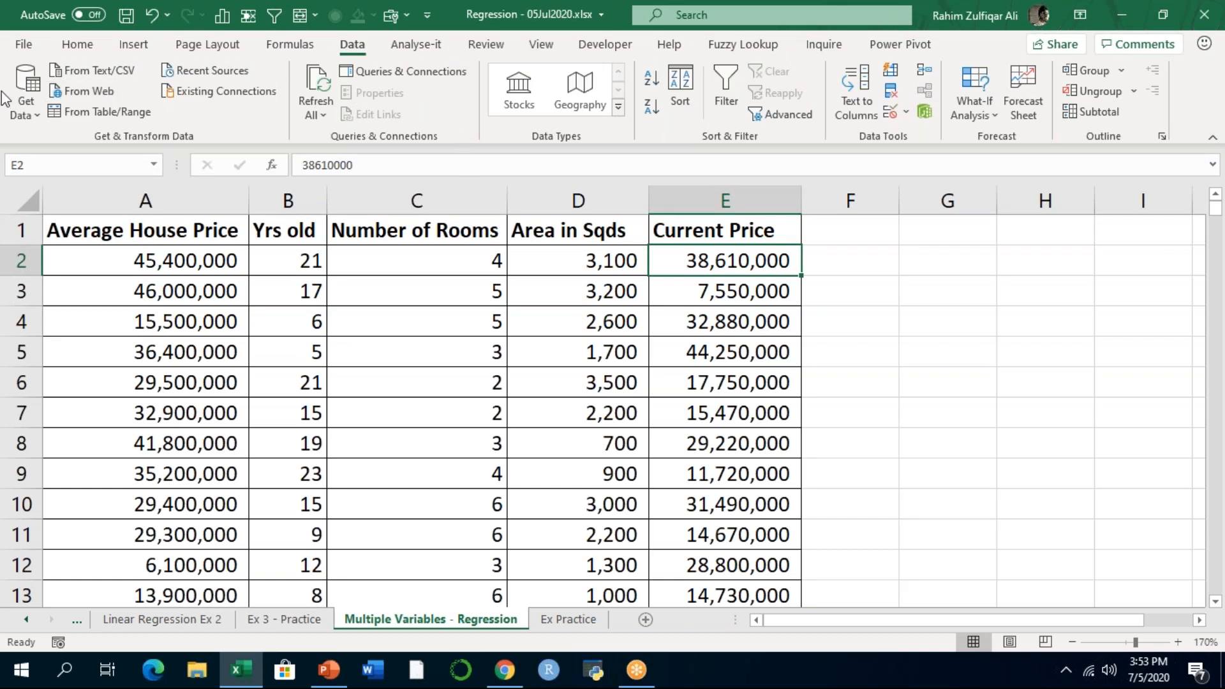
left_click(23, 44)
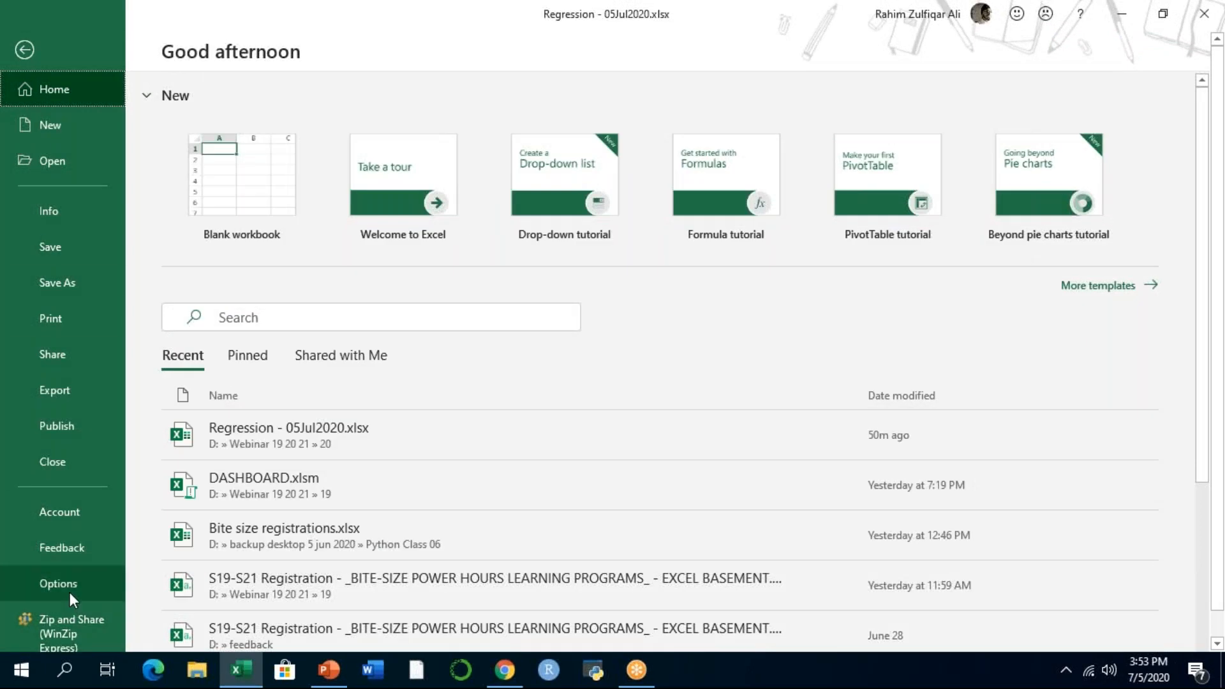
key("Escape")
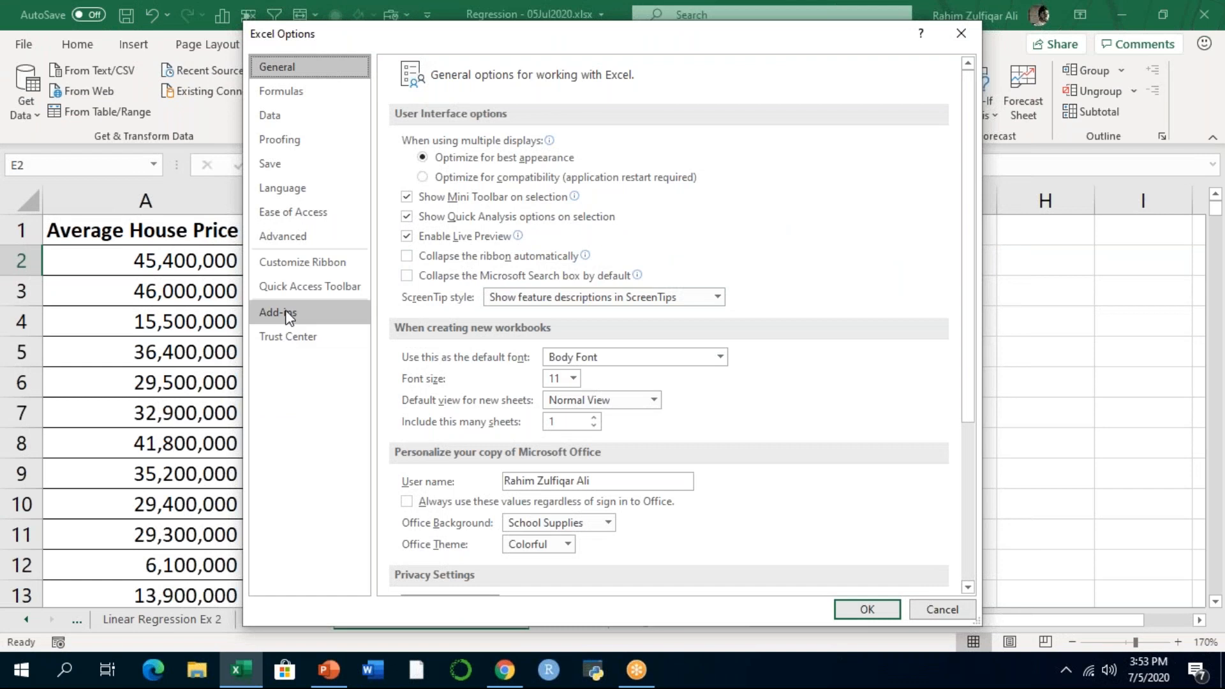
left_click(323, 321)
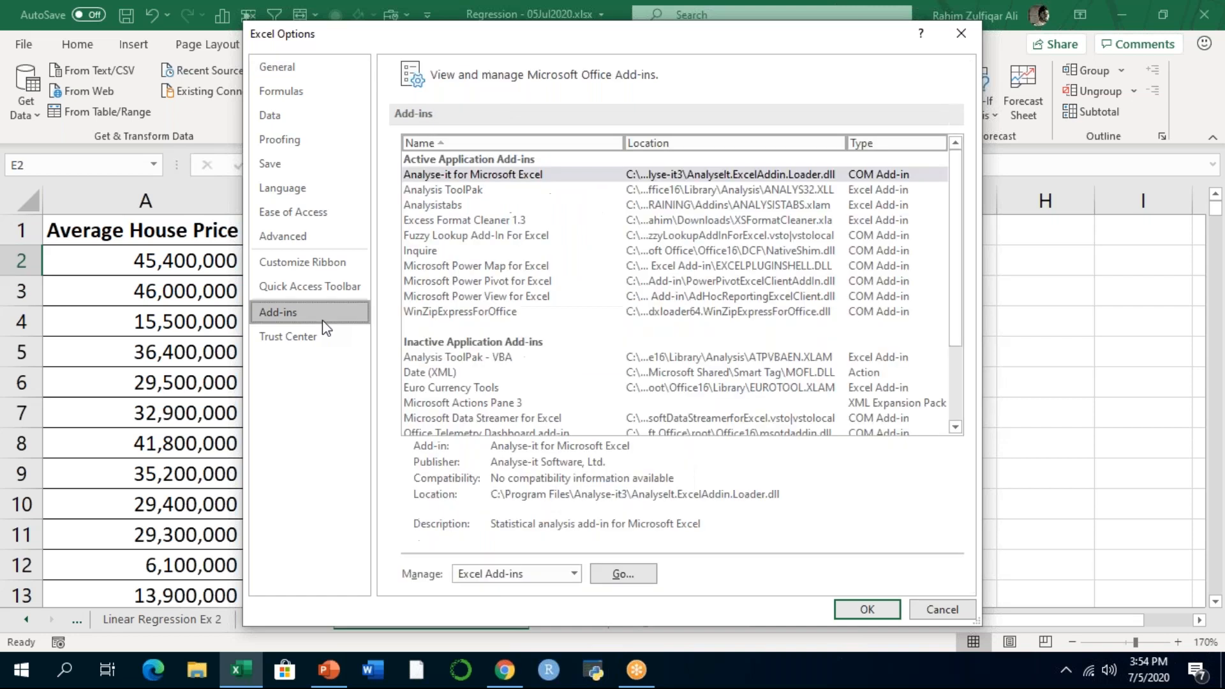
left_click(503, 575)
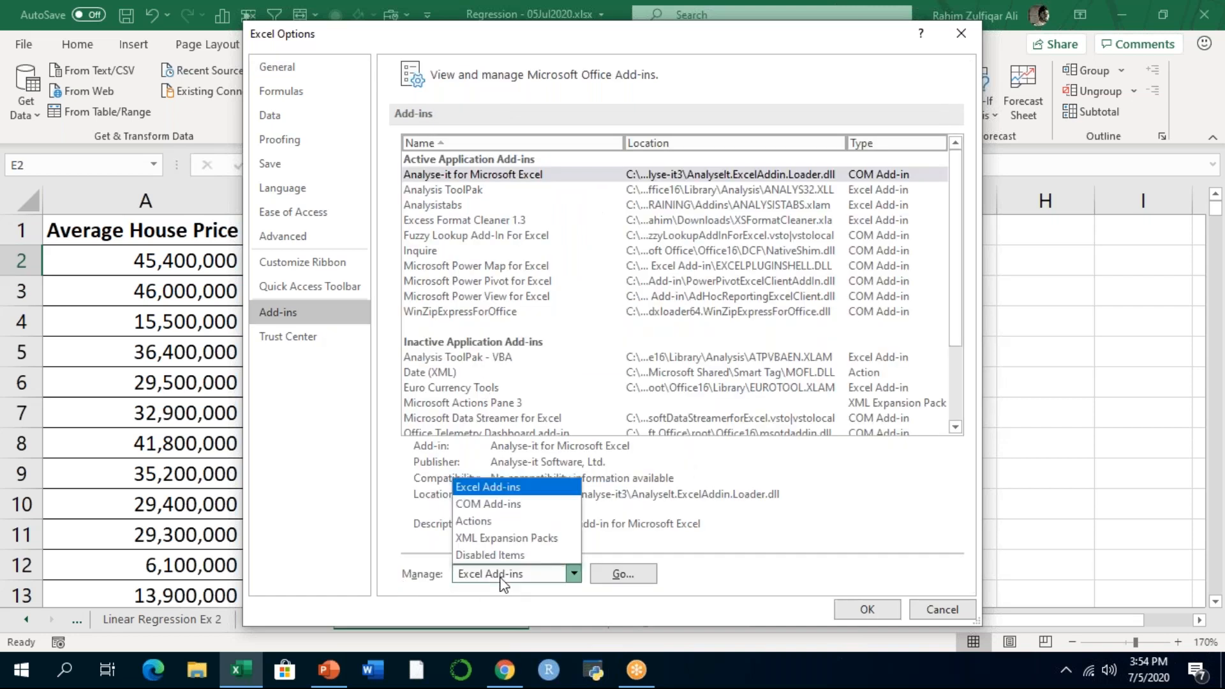
left_click(469, 486)
left_click(623, 574)
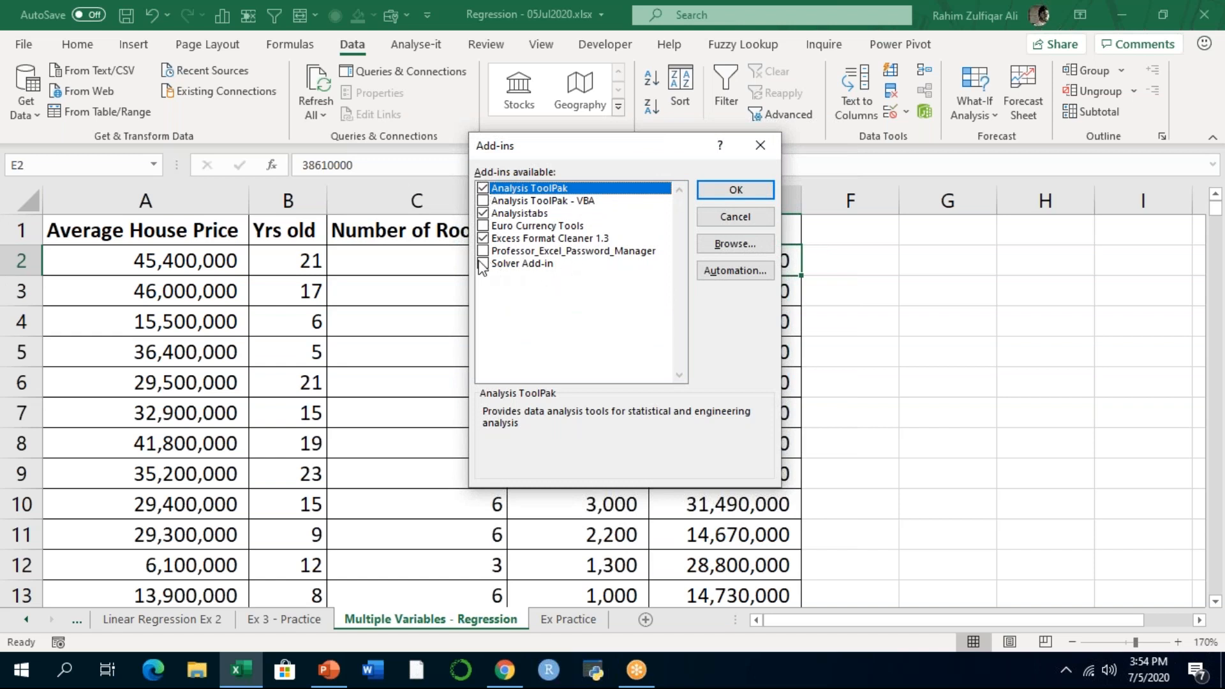
left_click(483, 264)
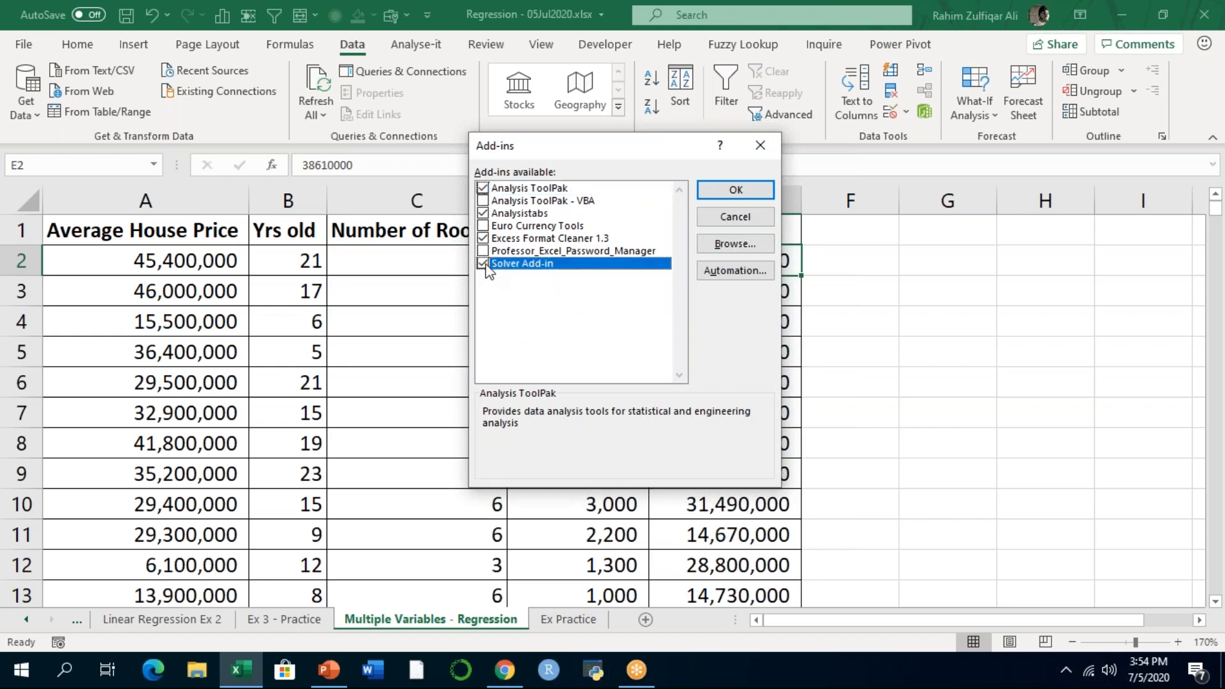
left_click(735, 190)
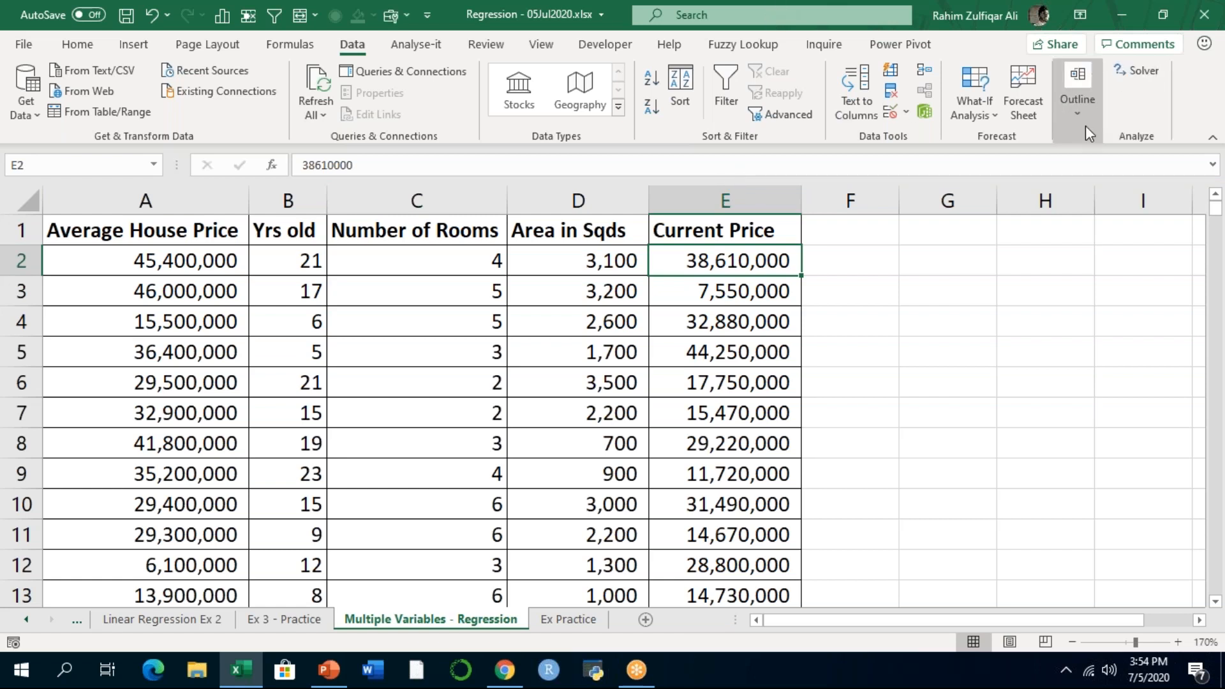
Look through the ribbon's command groups for the Data Analysis tool
left_click(1085, 125)
left_click(1130, 120)
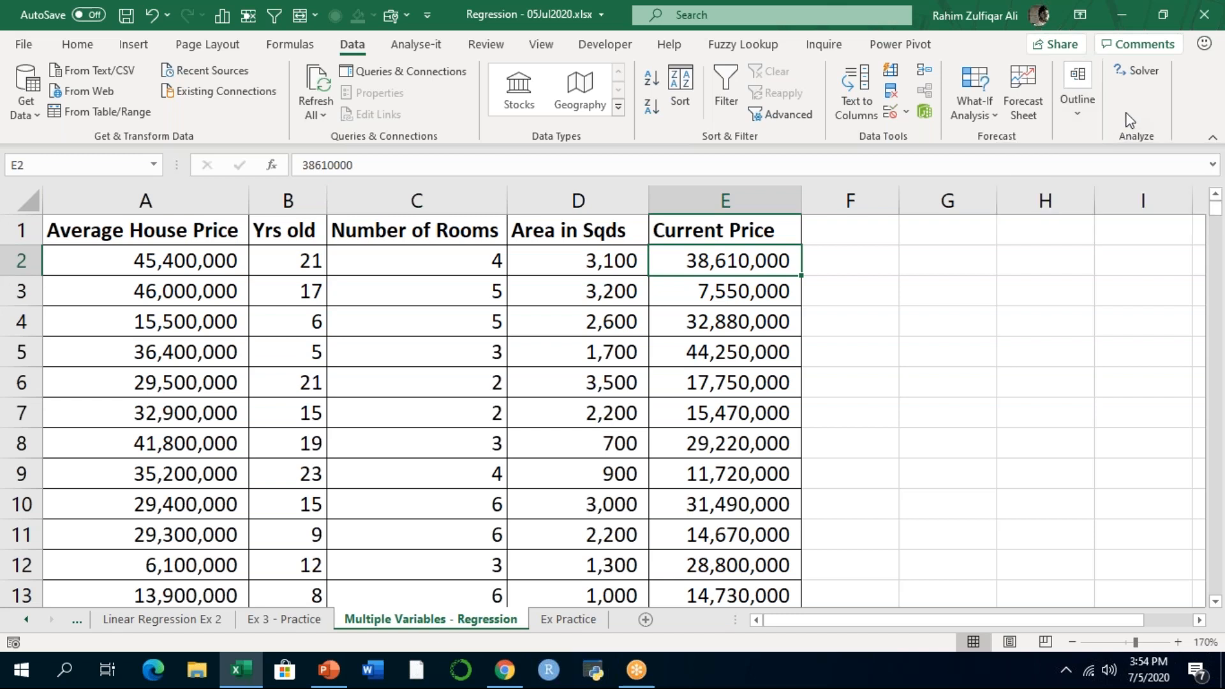
left_click(290, 45)
left_click(239, 46)
left_click(134, 46)
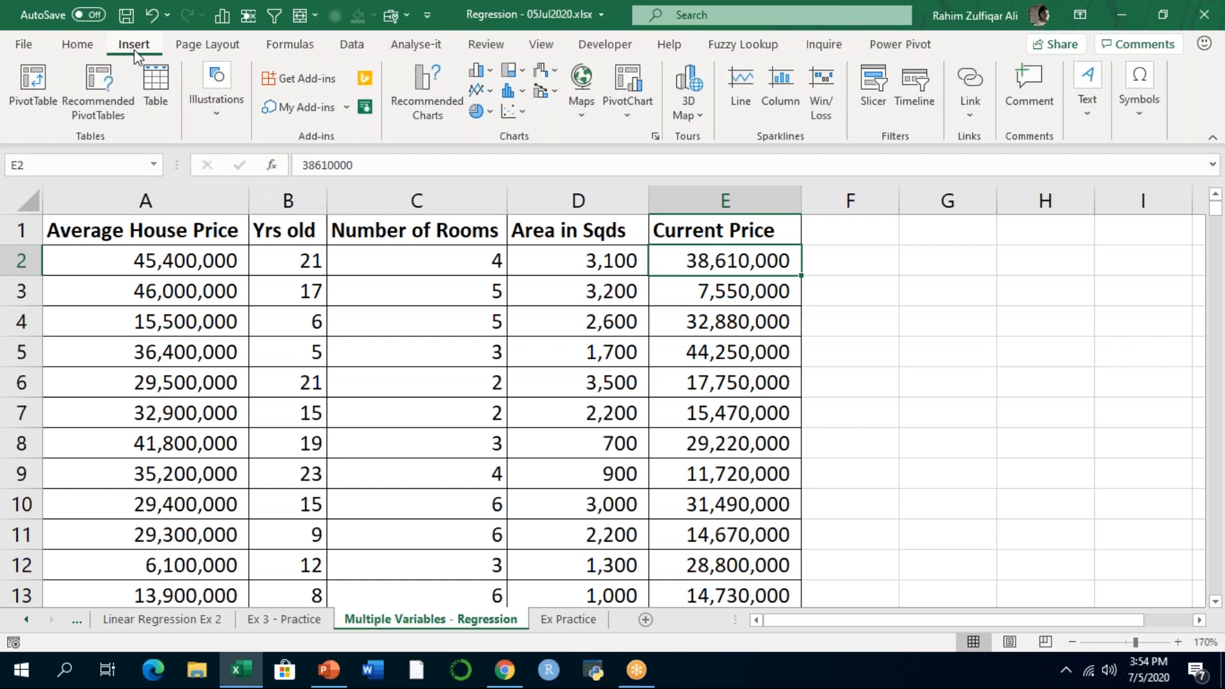
left_click(77, 45)
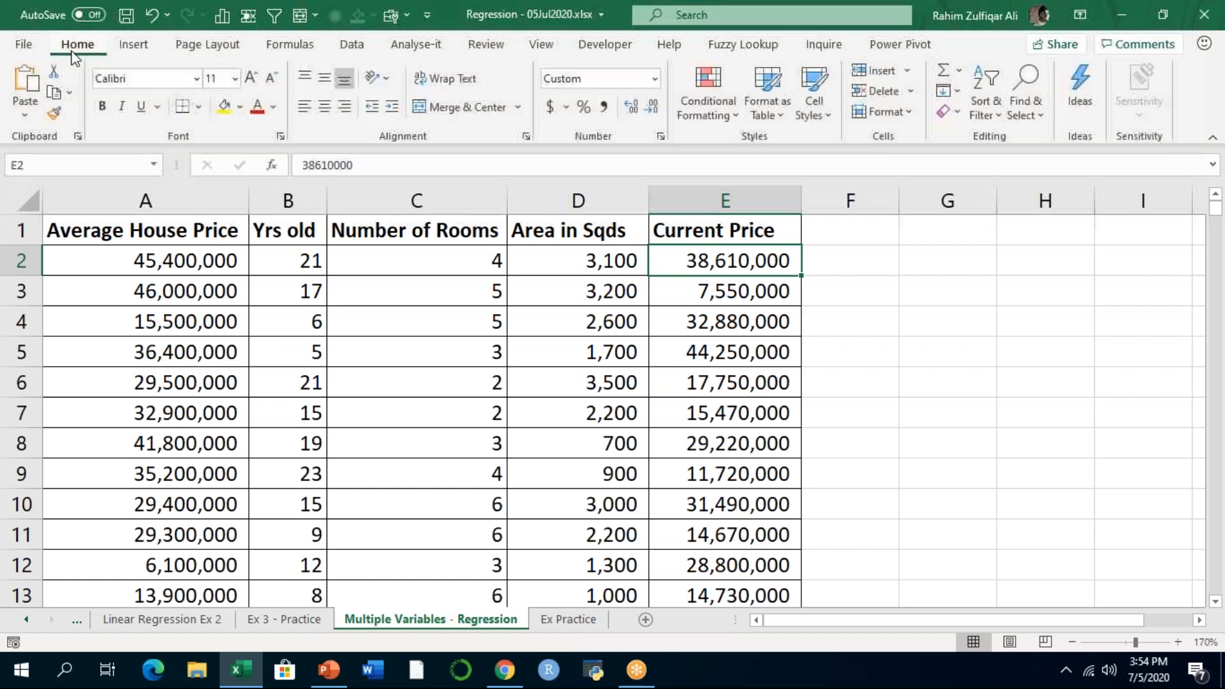
left_click(323, 48)
left_click(353, 47)
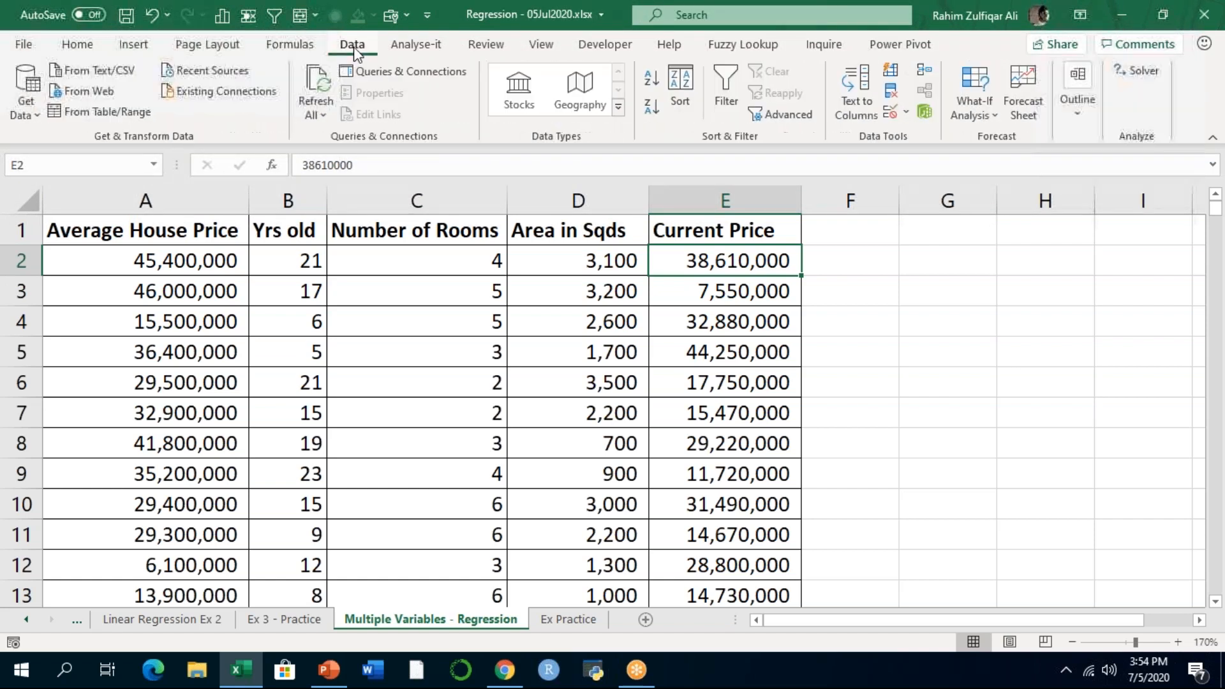
left_click(439, 47)
left_click(485, 47)
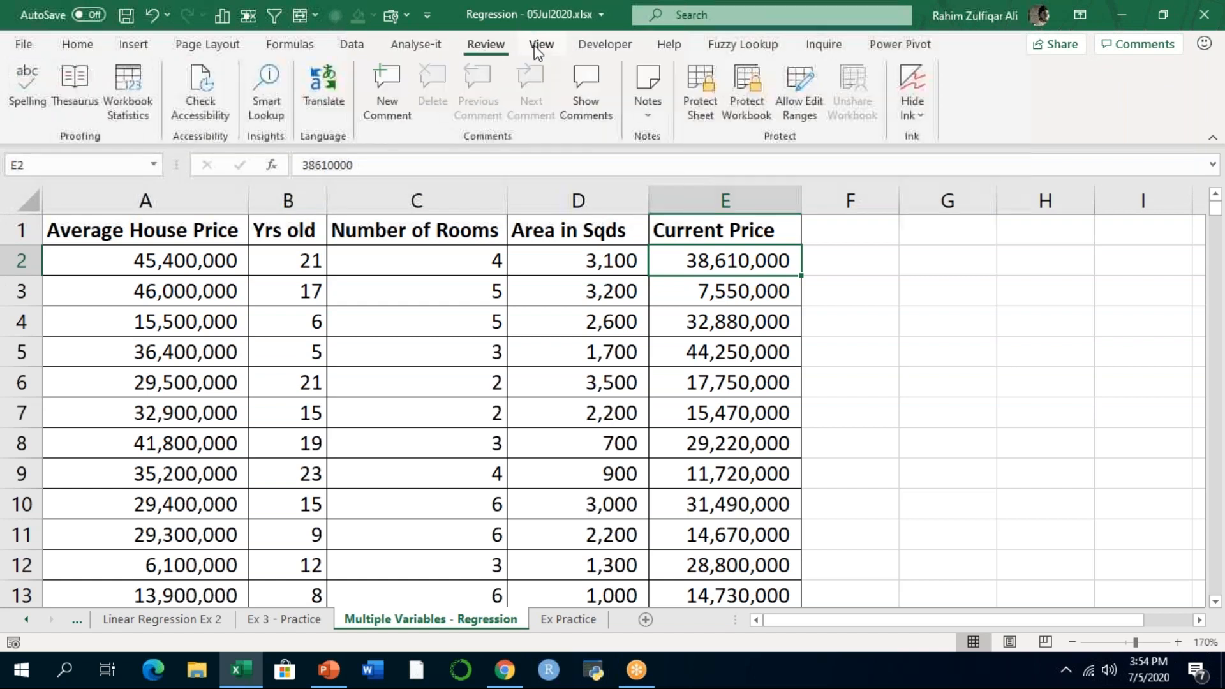
left_click(538, 50)
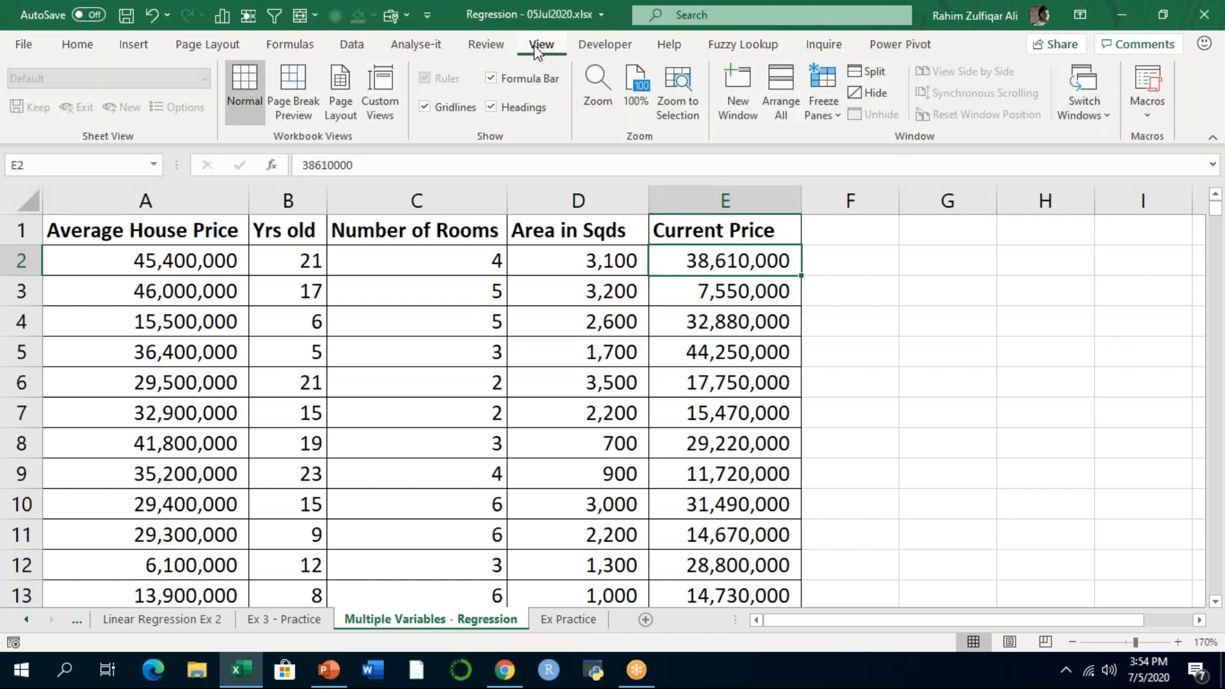
left_click(577, 51)
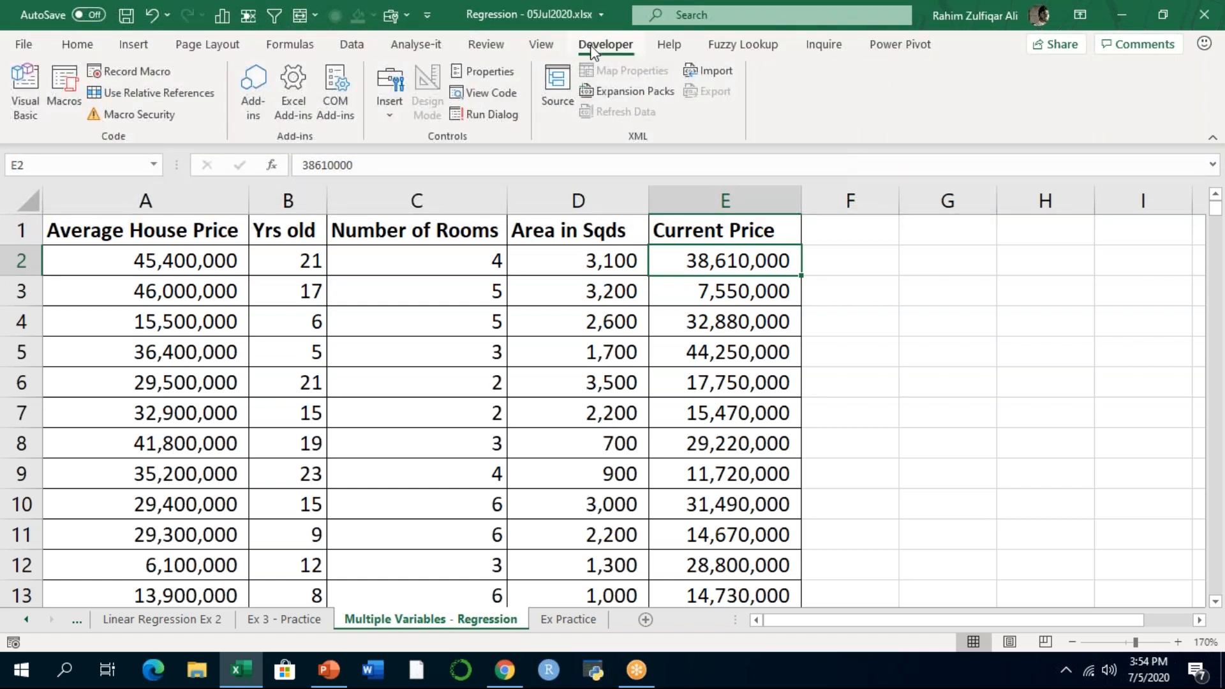
left_click(362, 49)
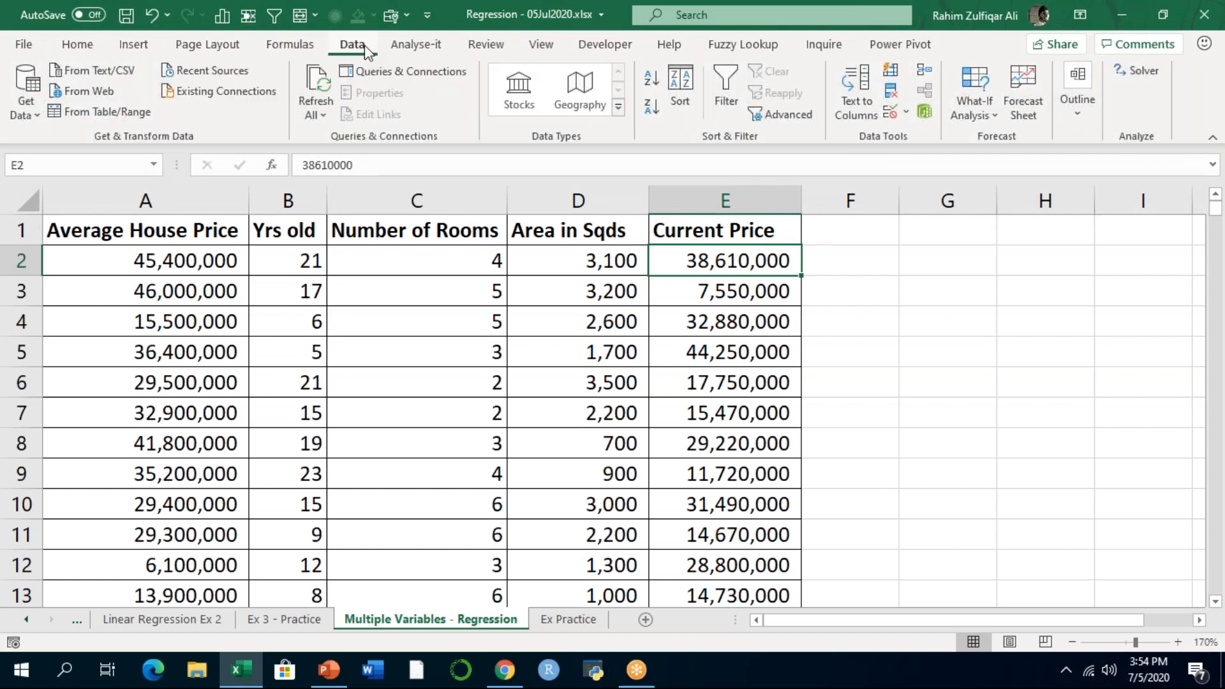
Save the regression workbook and quit Excel
left_click(421, 351)
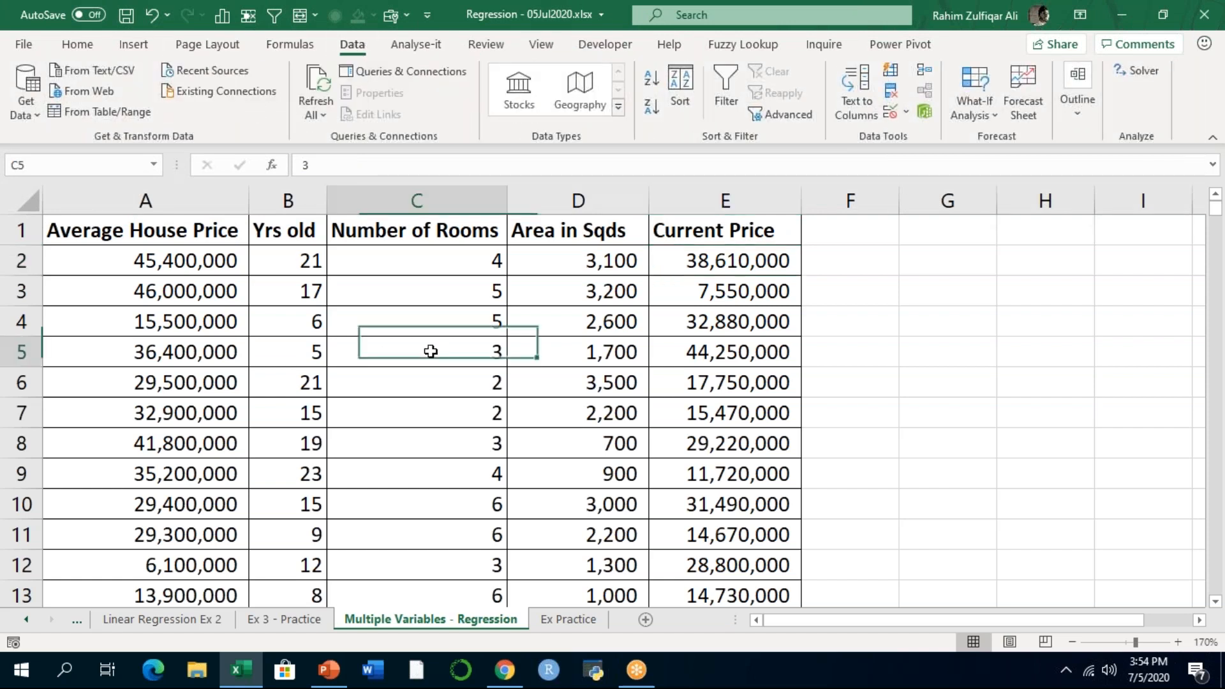
key("ctrl+s")
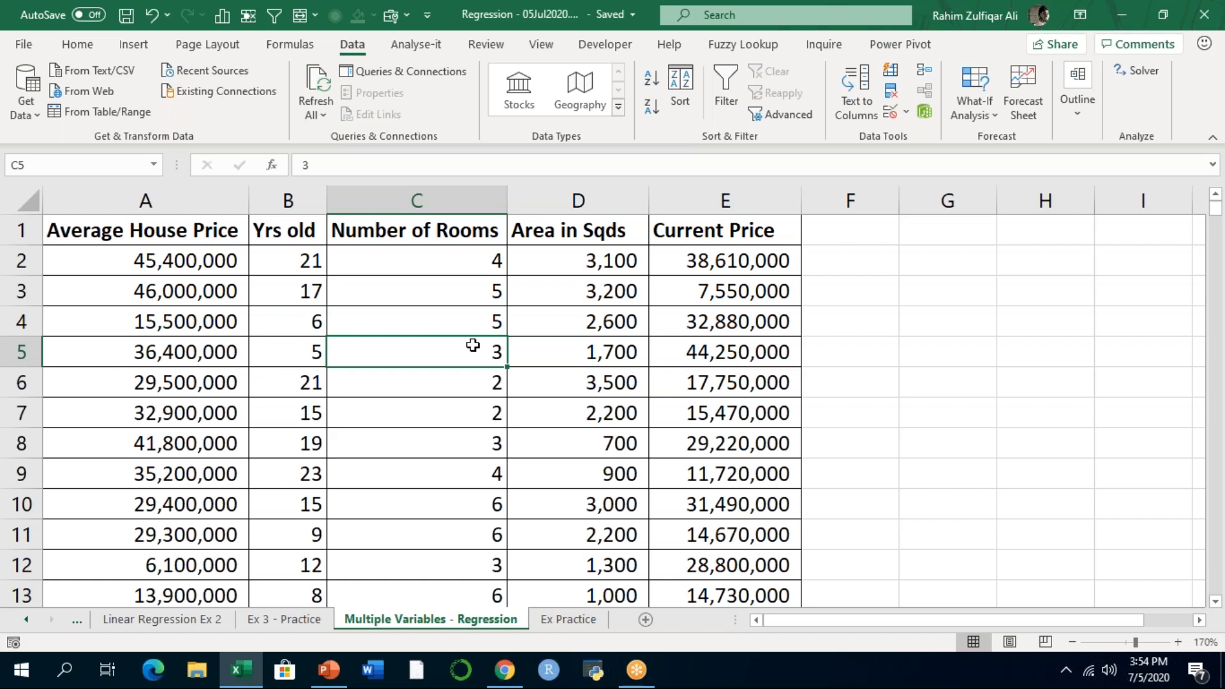
key("alt+f")
key("x")
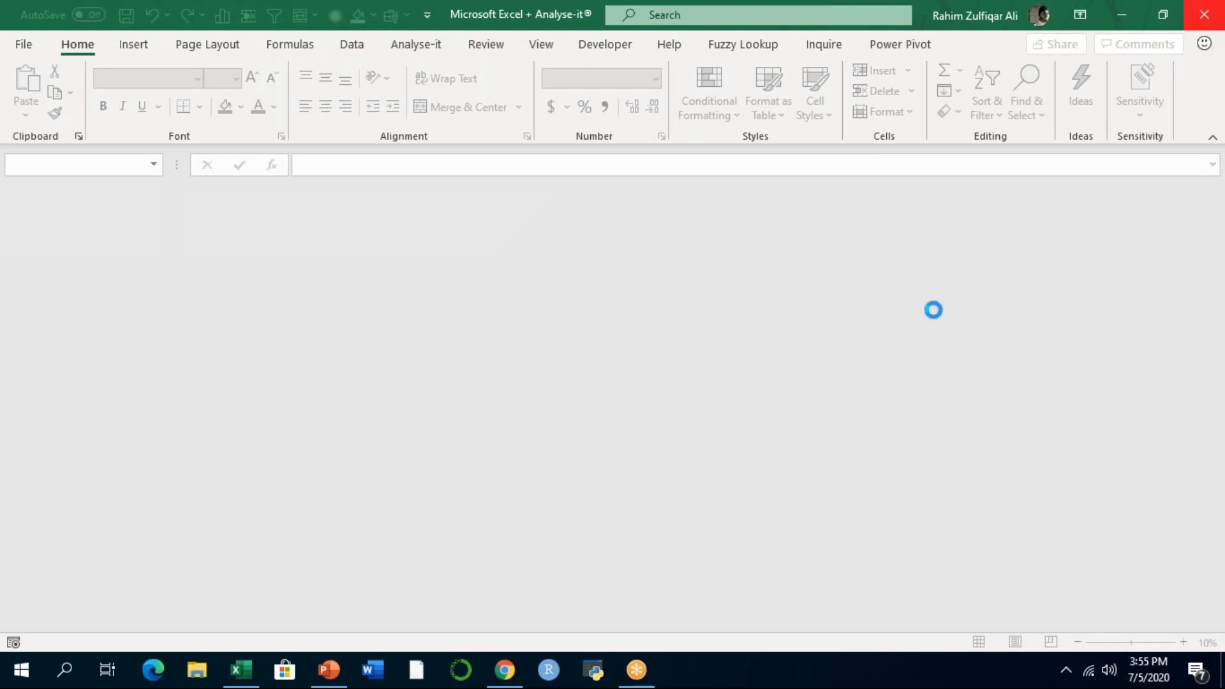
Restart Excel in a maximized window, dismiss the missing add-in and trial notices, and create a blank workbook
left_click(328, 671)
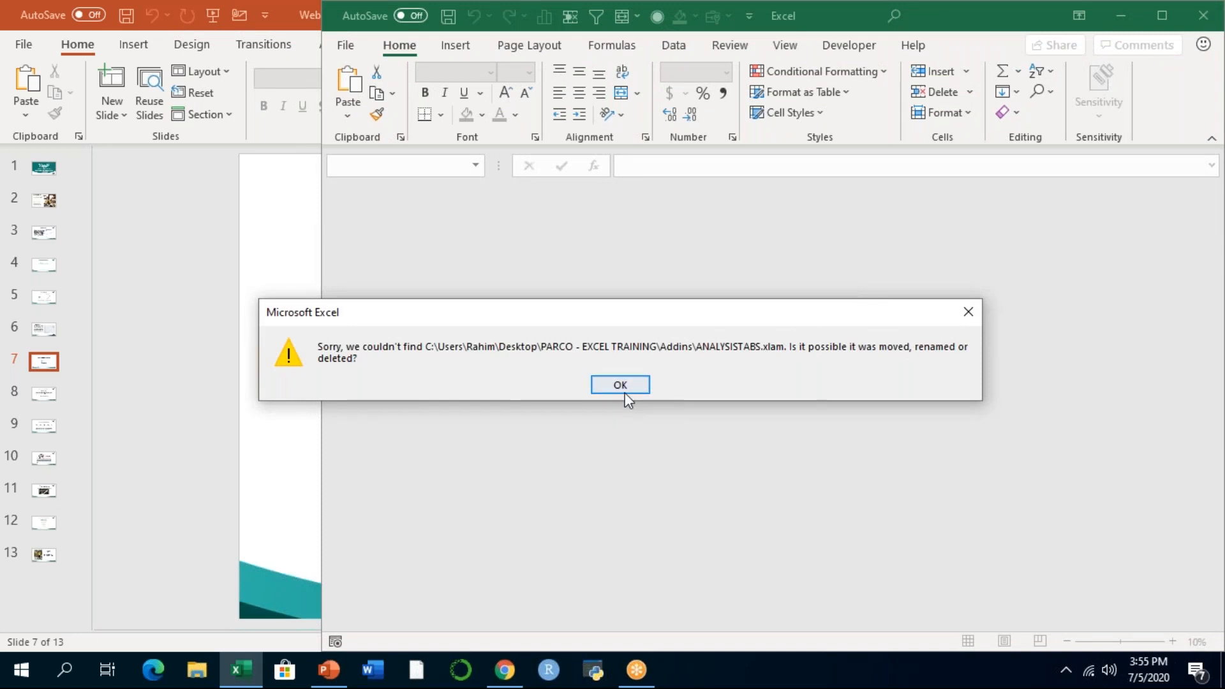
left_click(624, 393)
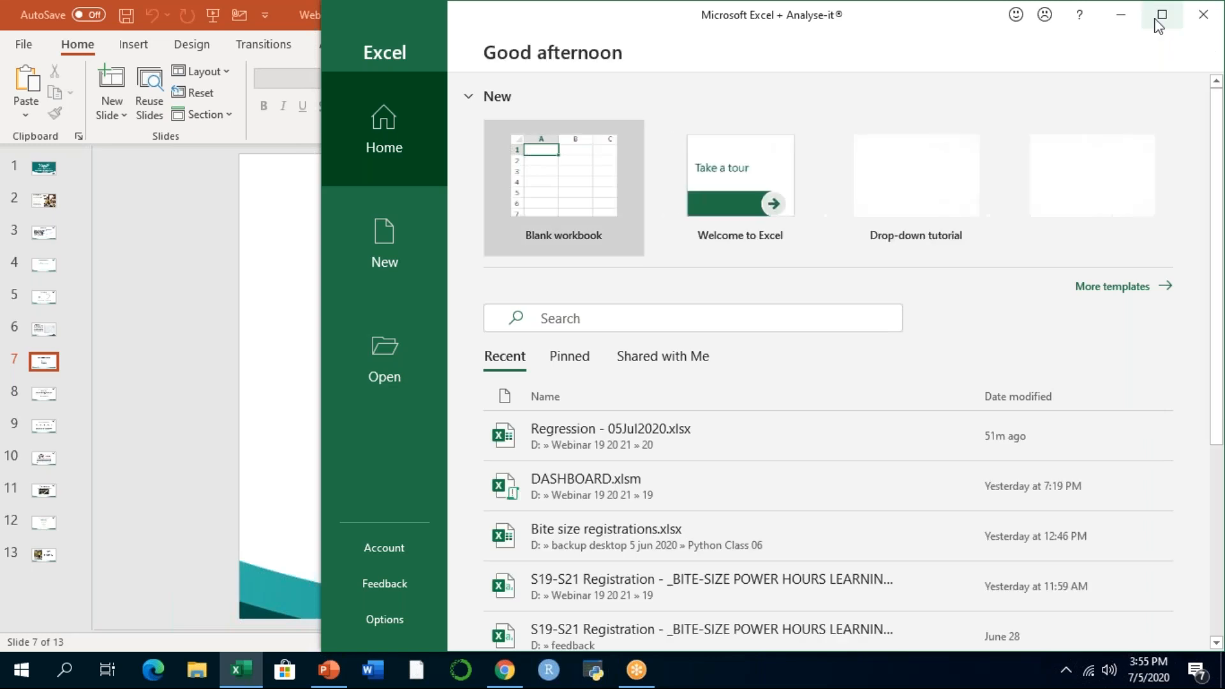
left_click(1163, 14)
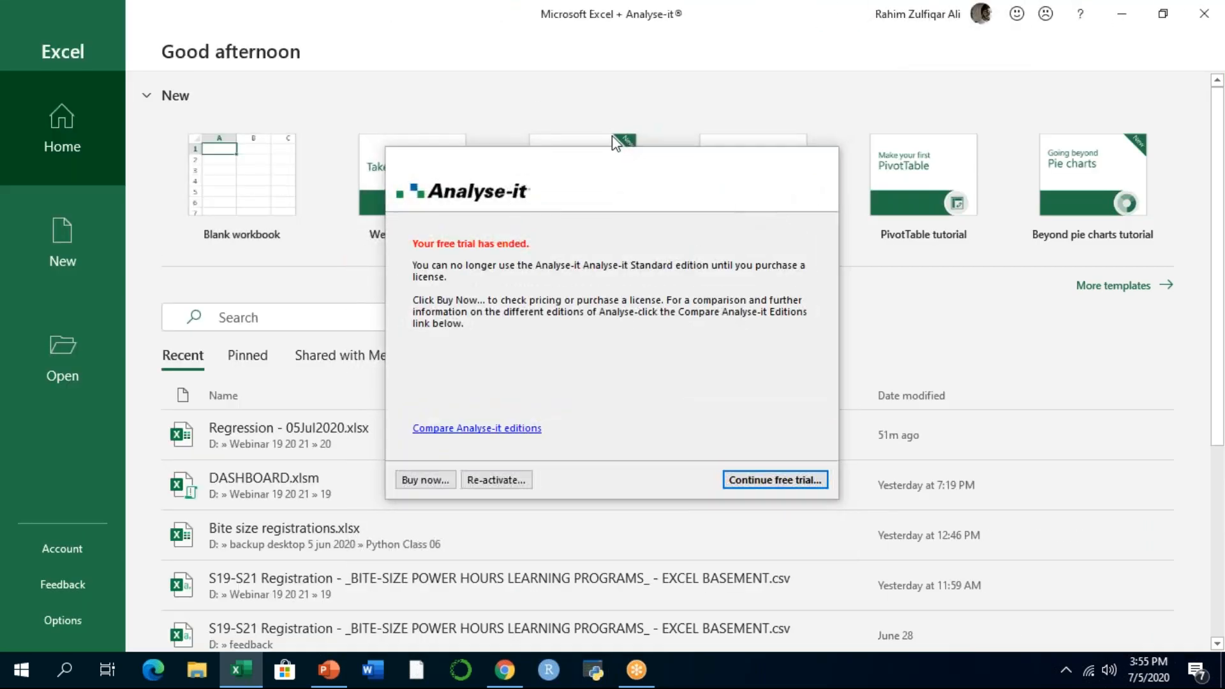
key("Escape")
left_click(236, 178)
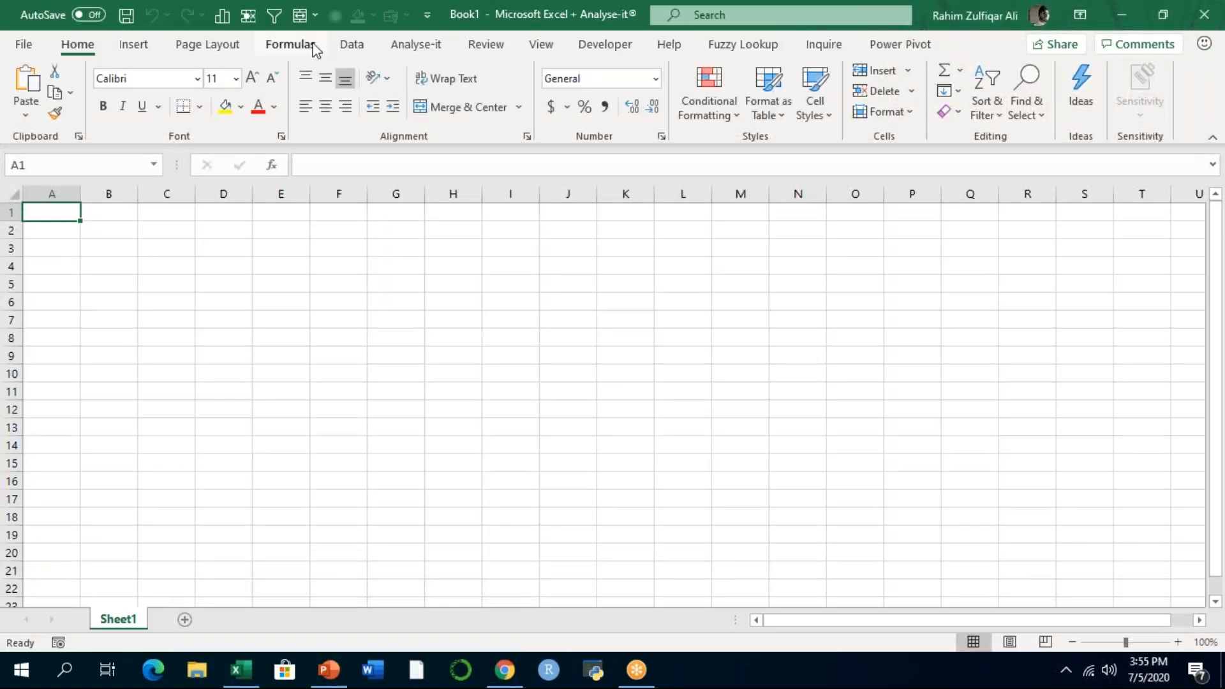
Check the blank workbook for the Data Analysis command and review the enabled entries in the Excel add-ins list
left_click(313, 44)
left_click(390, 44)
left_click(363, 44)
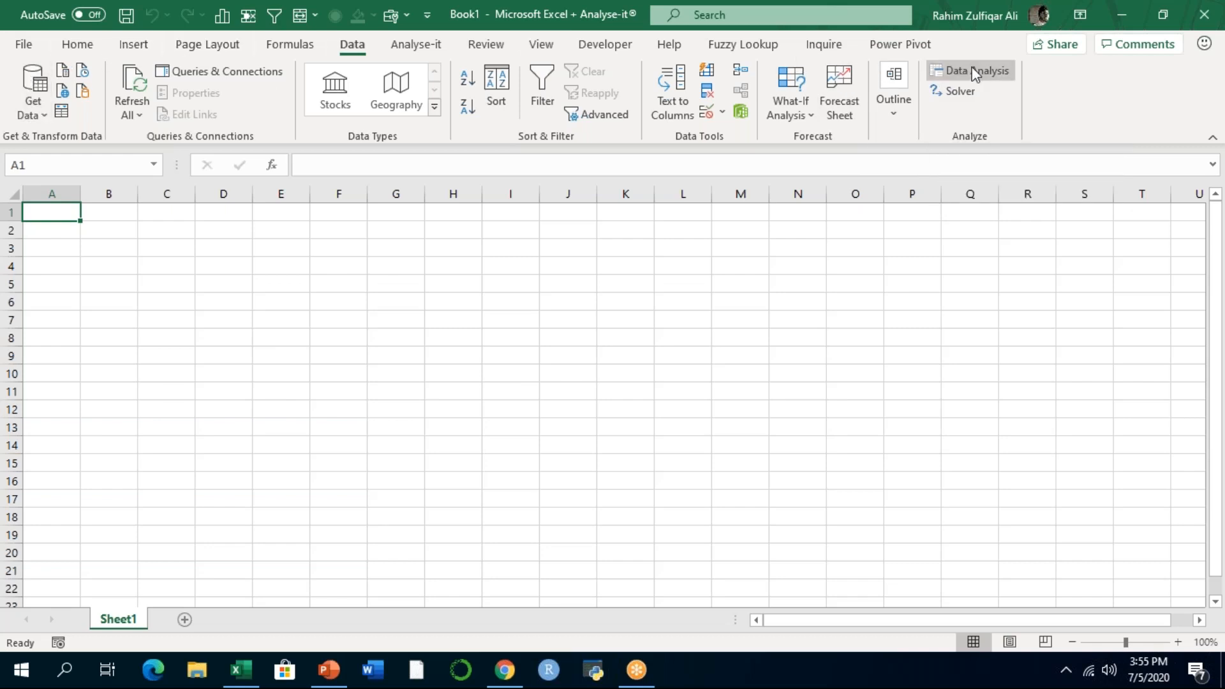
left_click(21, 44)
left_click(71, 584)
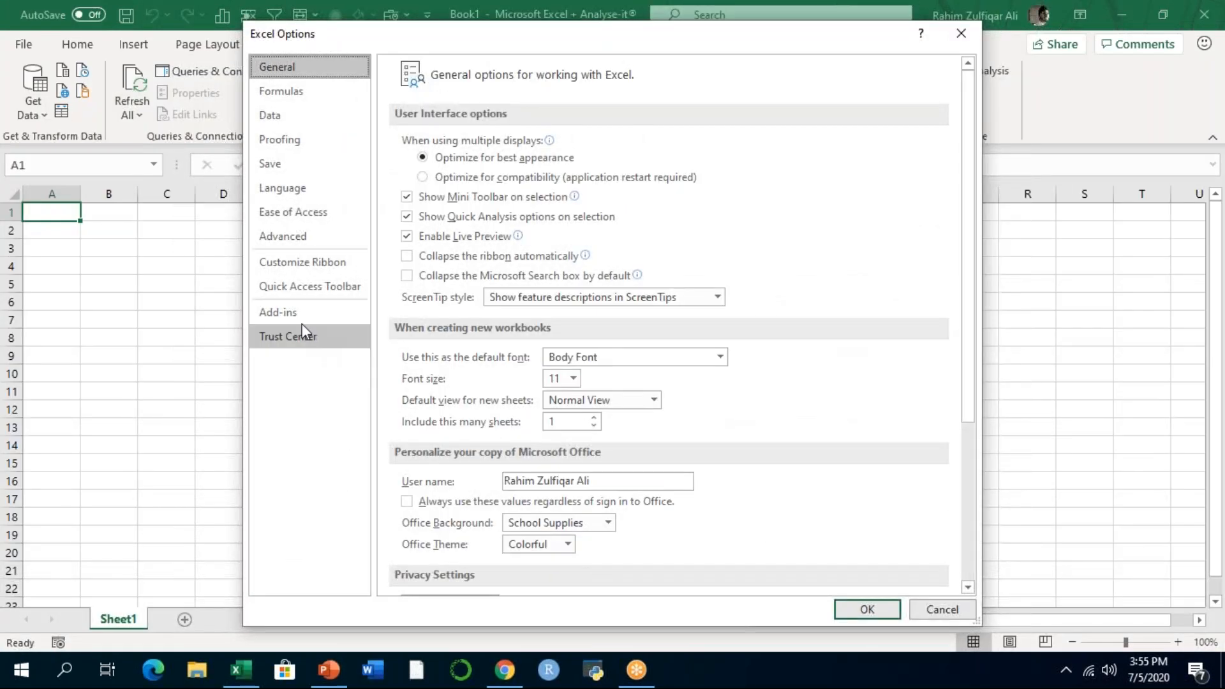
left_click(293, 313)
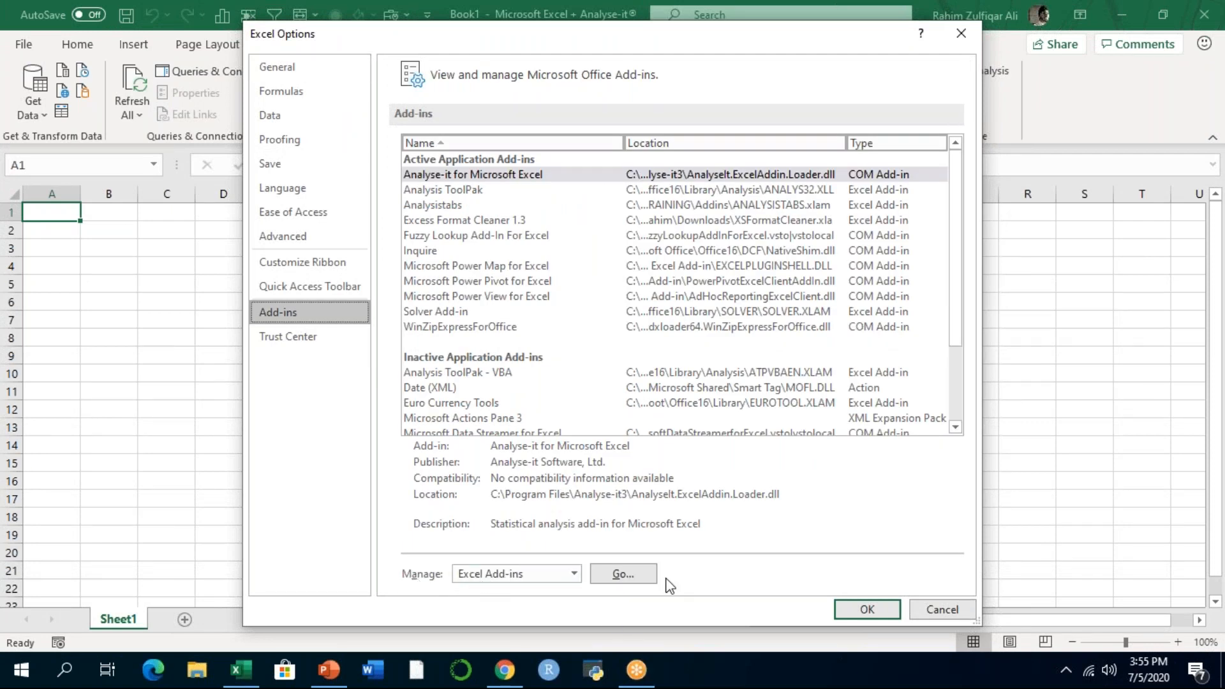
left_click(619, 576)
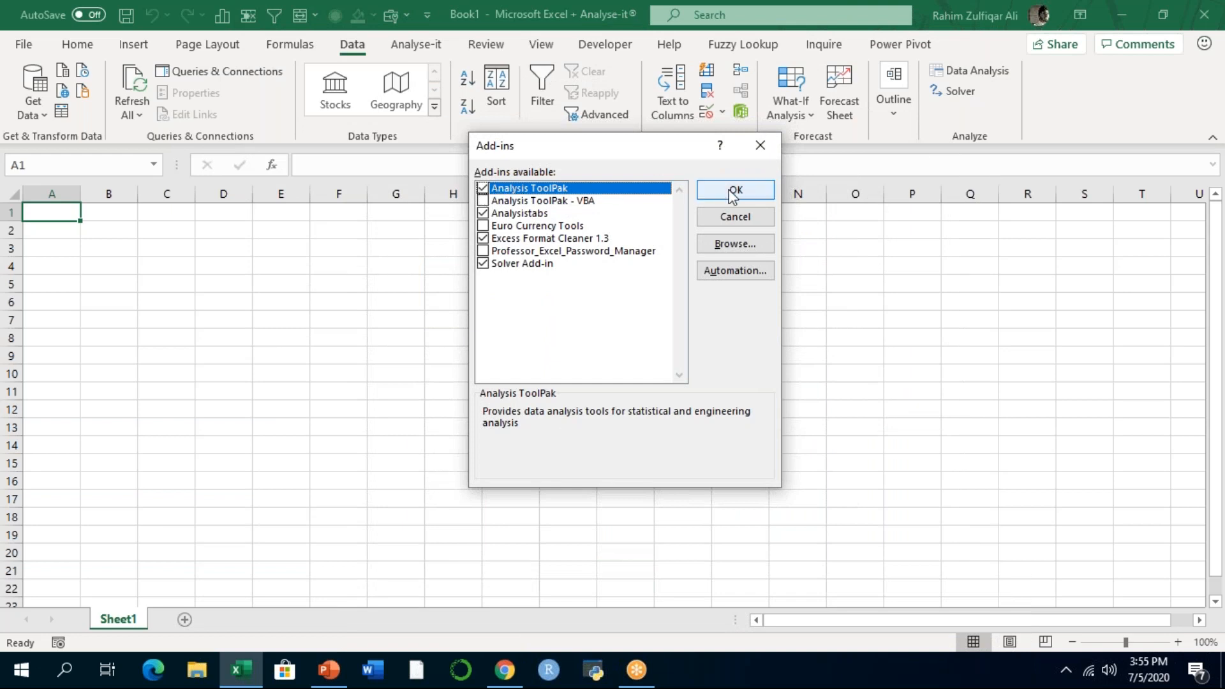
left_click(734, 192)
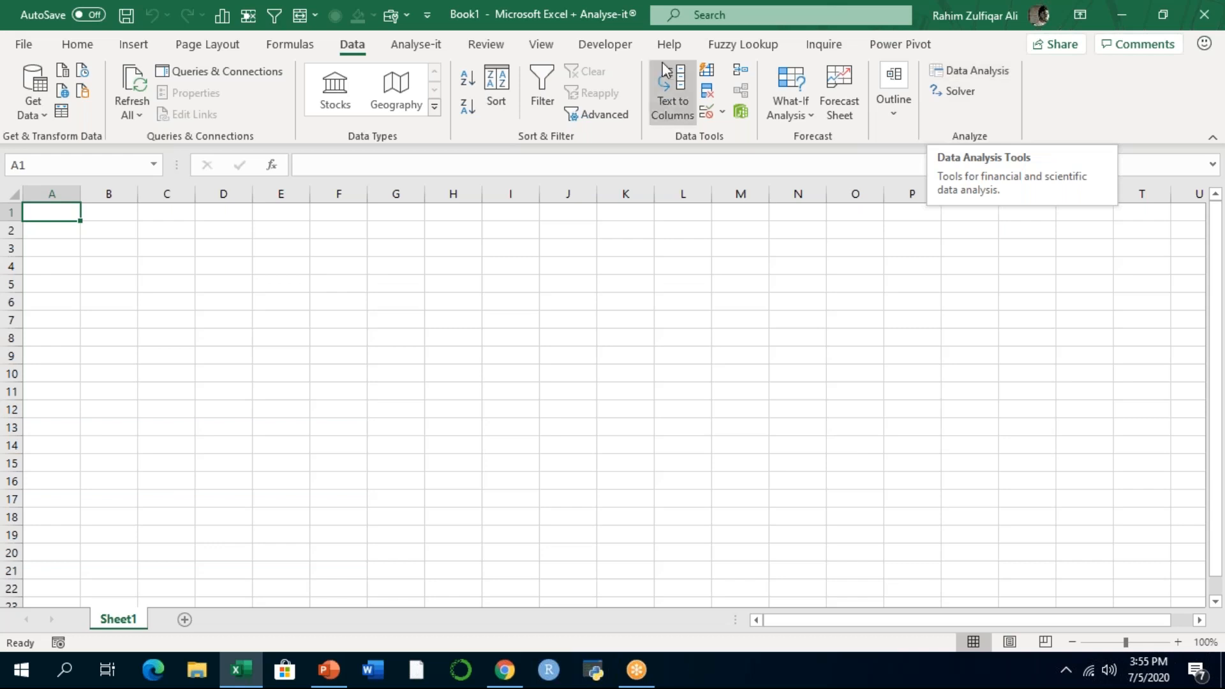
Reopen Regression - 05Jul2020.xlsx on the Multiple Variables - Regression sheet and show its data commands
left_click(28, 49)
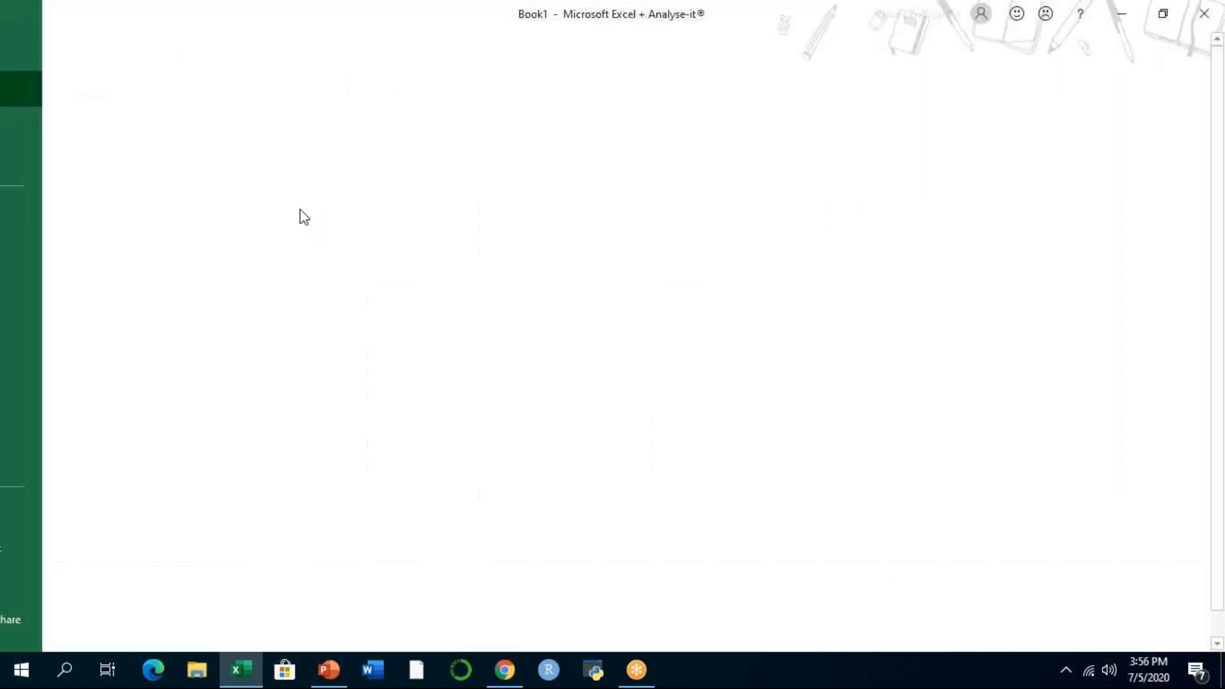
key("Escape")
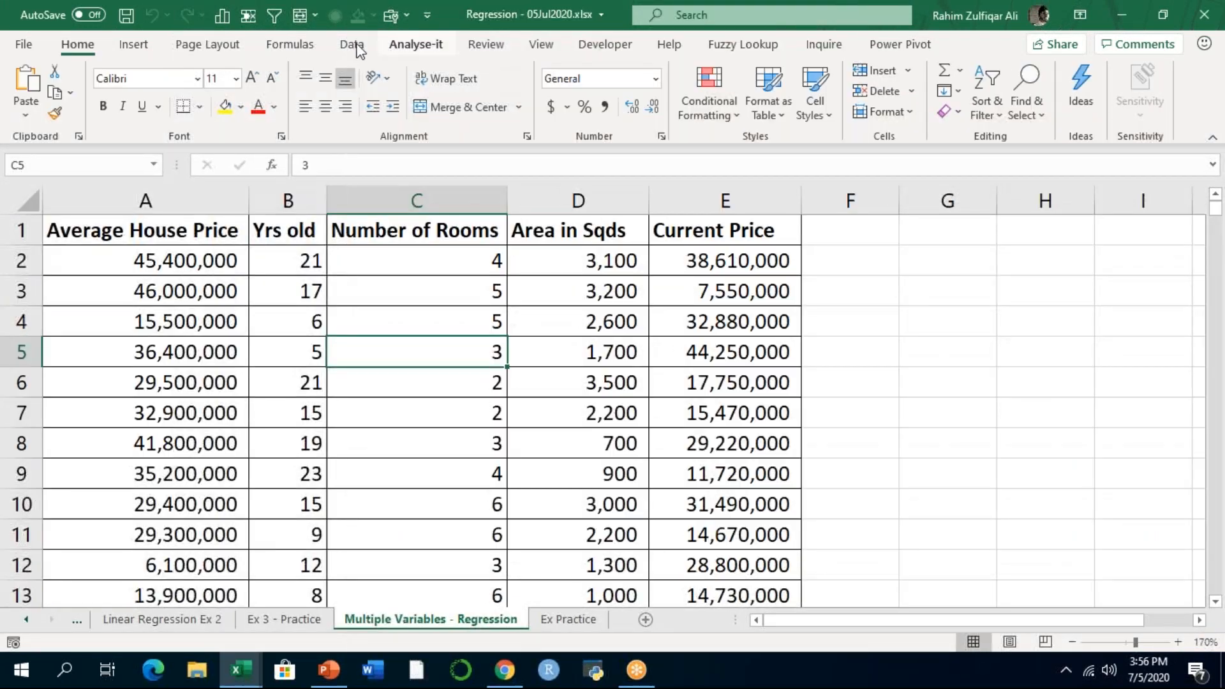
left_click(353, 46)
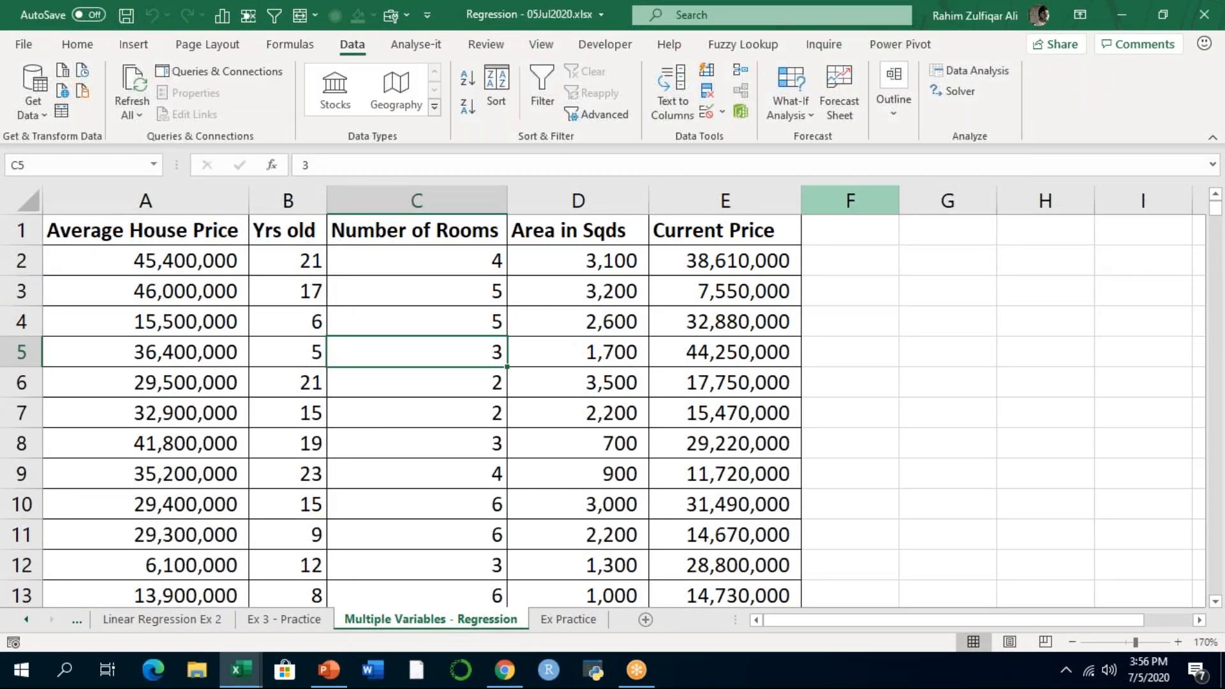
Start the Regression analysis tool and set its Y range to the Current Price column, $E$1:$E$500
left_click(736, 226)
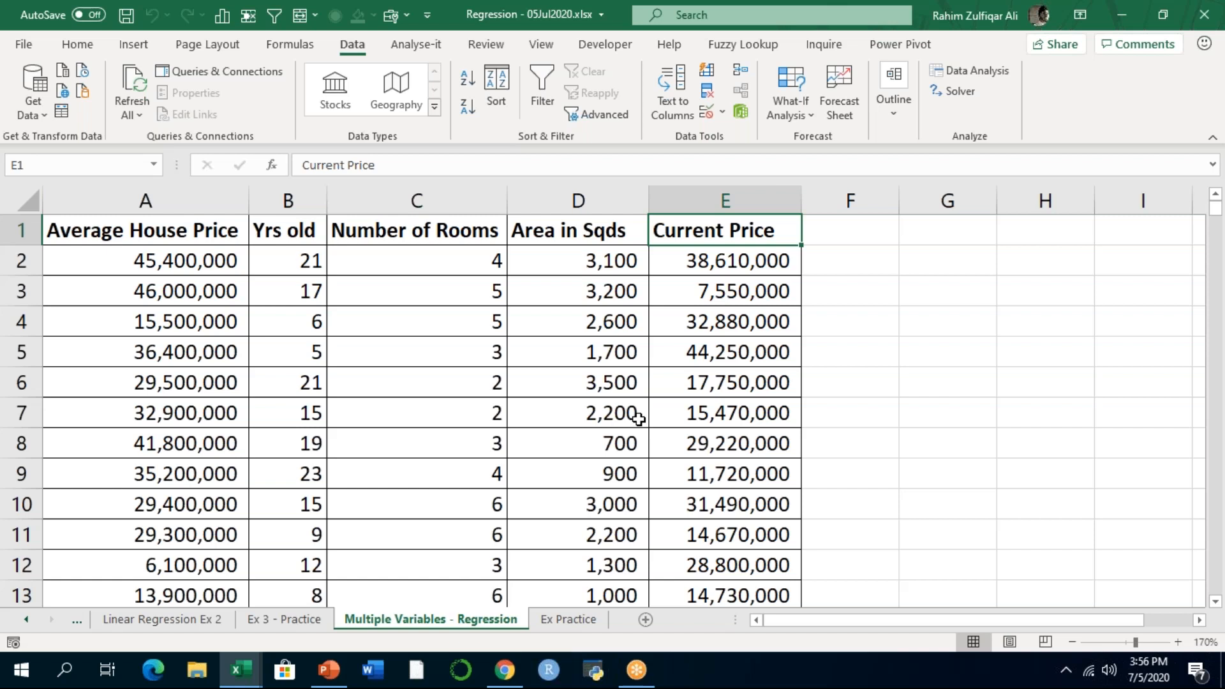
left_click(983, 73)
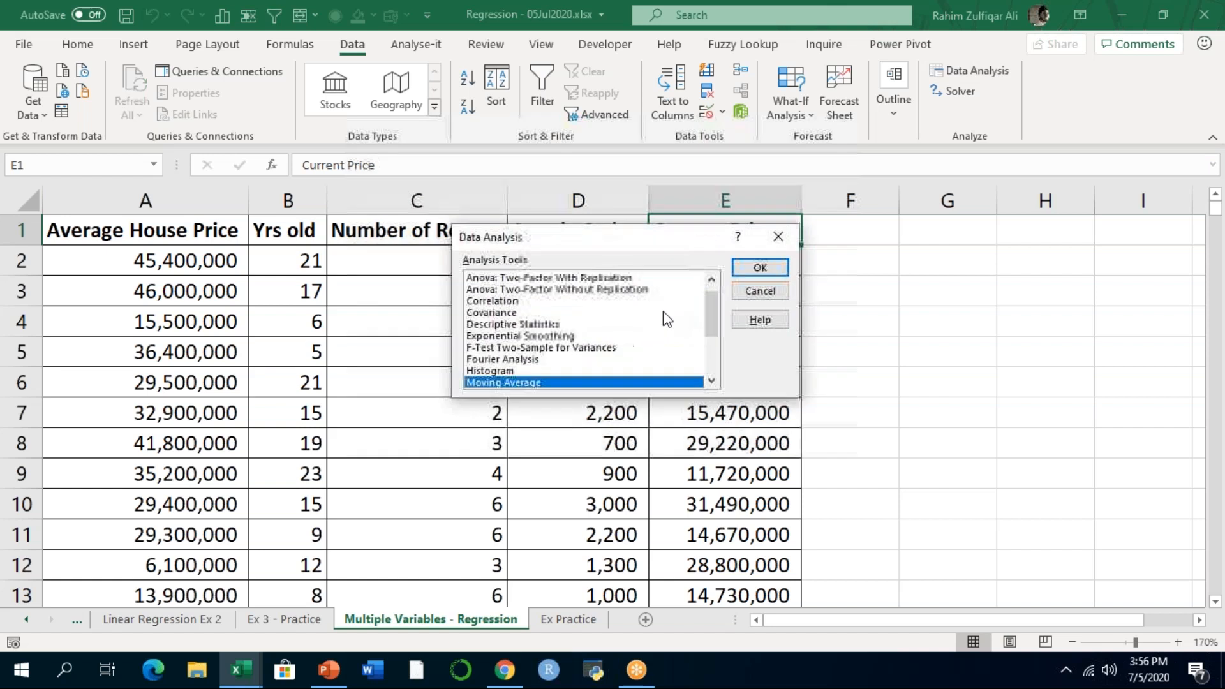
left_click_drag(713, 306, 711, 343)
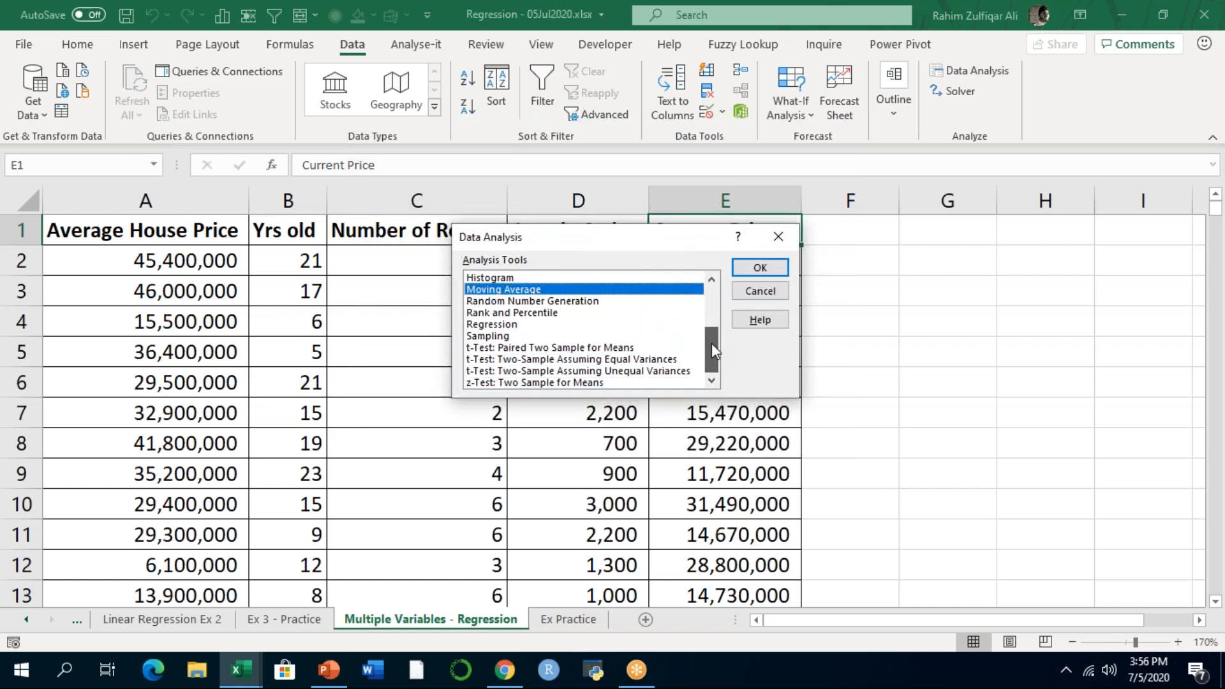
left_click(484, 326)
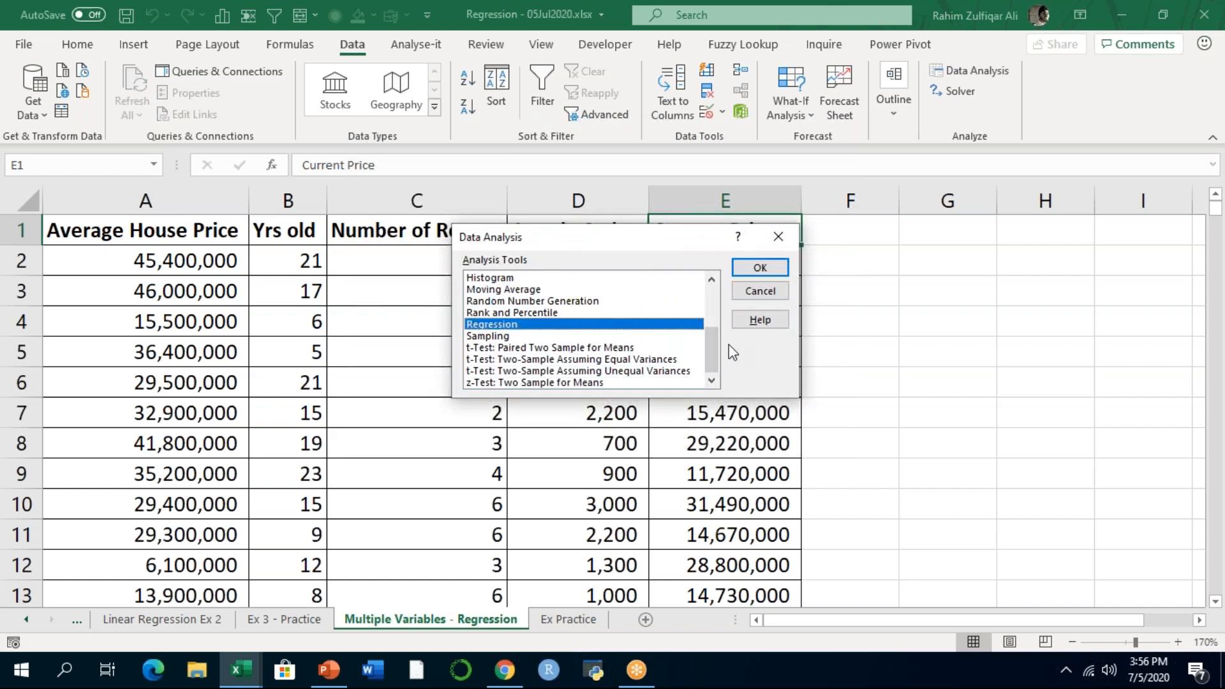
left_click(752, 267)
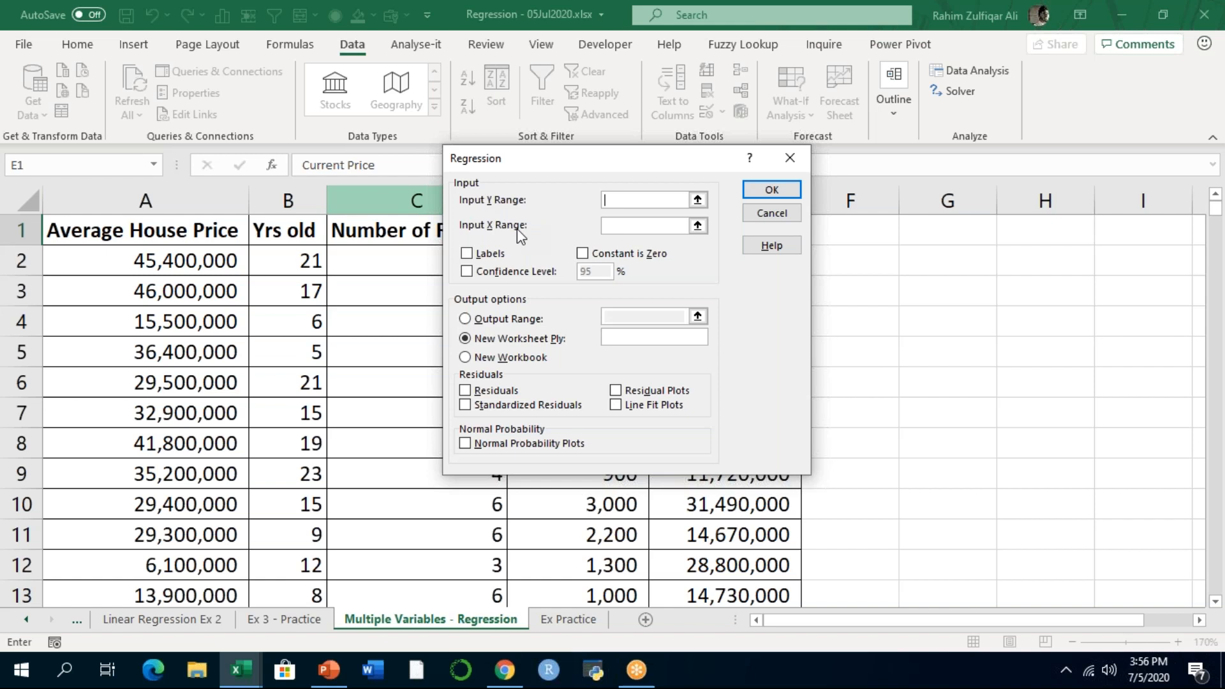
left_click(698, 200)
left_click(717, 232)
key("ctrl+shift+Down")
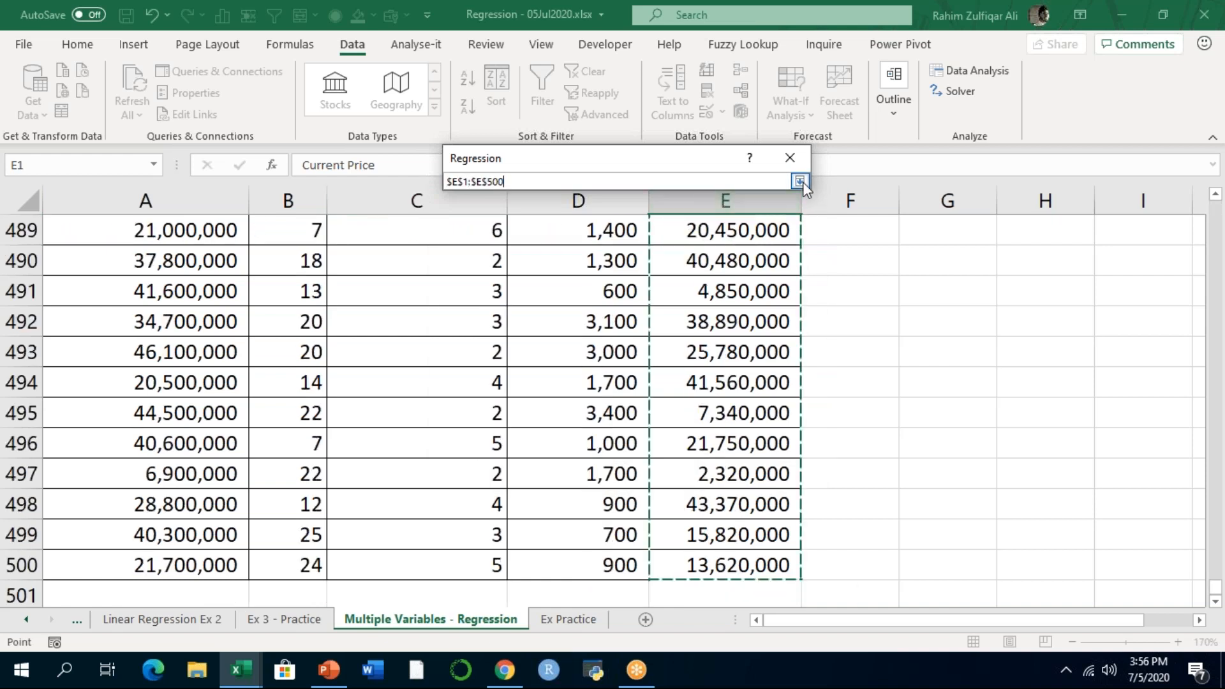
left_click(802, 182)
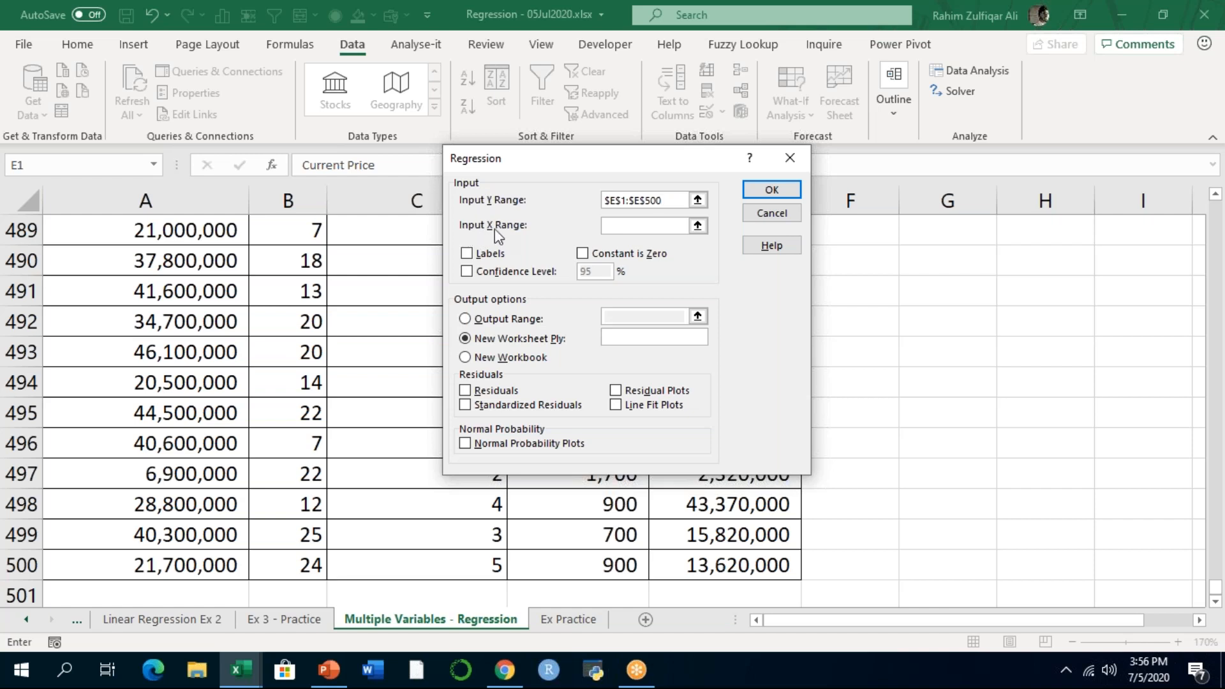
Set the regression's X range to the four predictor columns with their headers, $A$1:$D$500
left_click(699, 226)
left_click(455, 249)
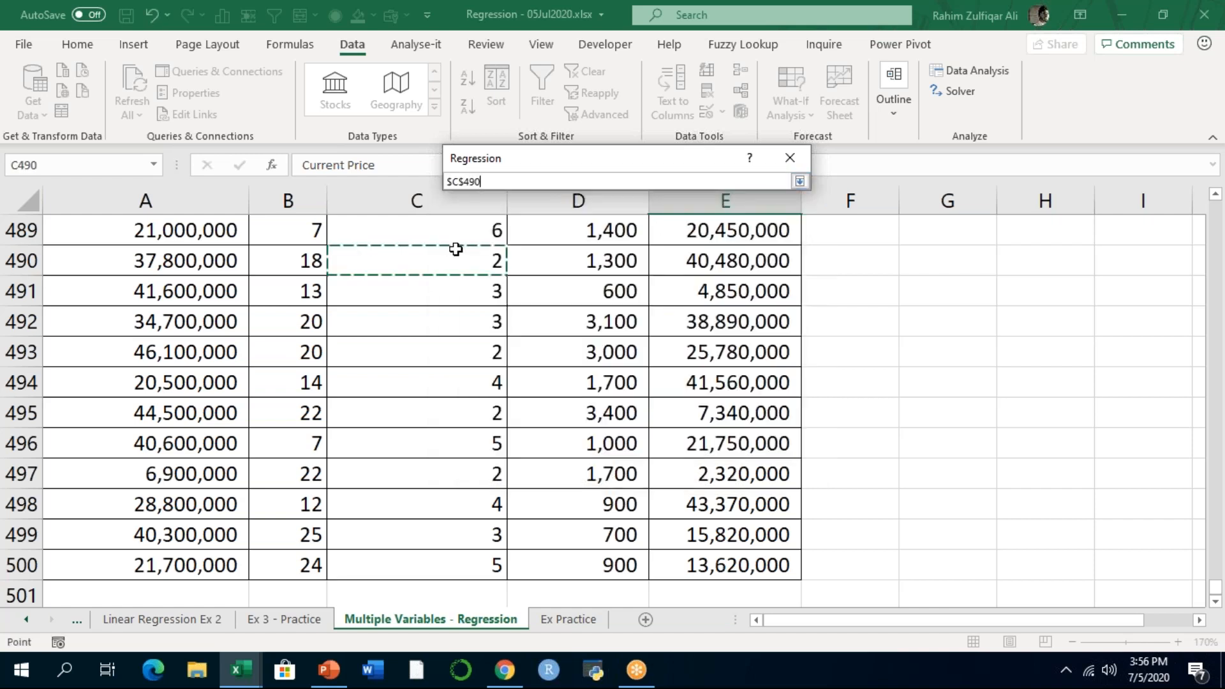
key("ctrl+Up")
key("ctrl+Left")
key("shift+Right")
key("shift+Right")
key("shift+Right")
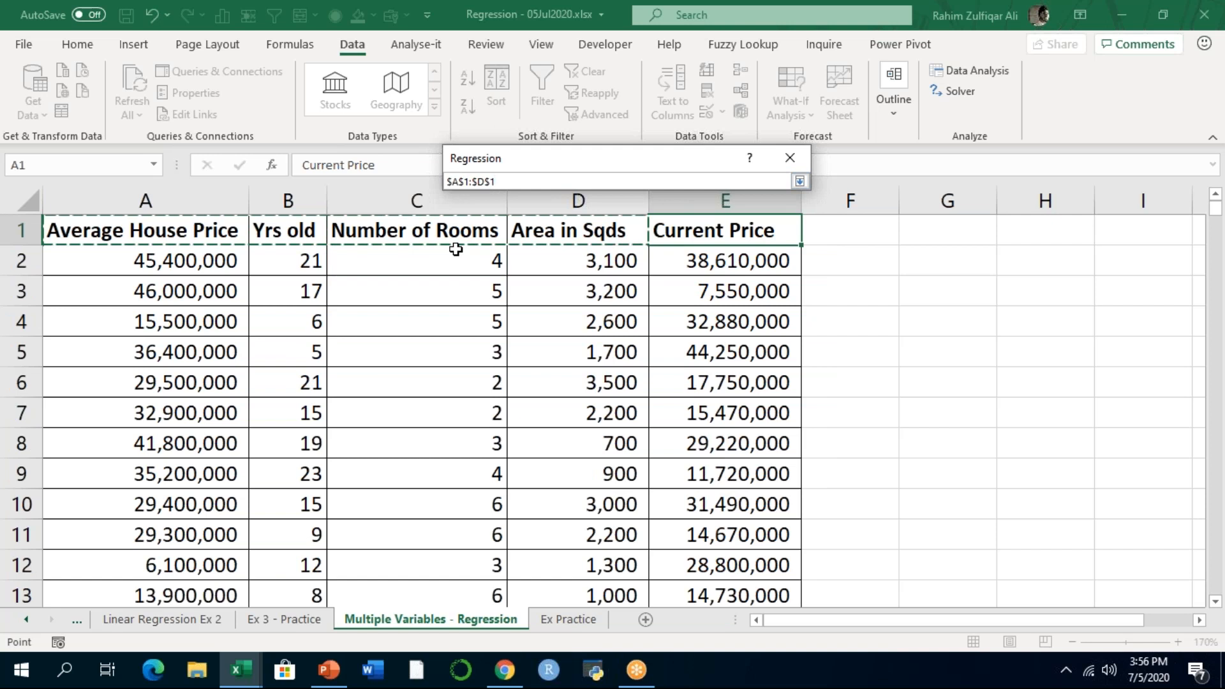
key("ctrl+shift+Down")
left_click(801, 182)
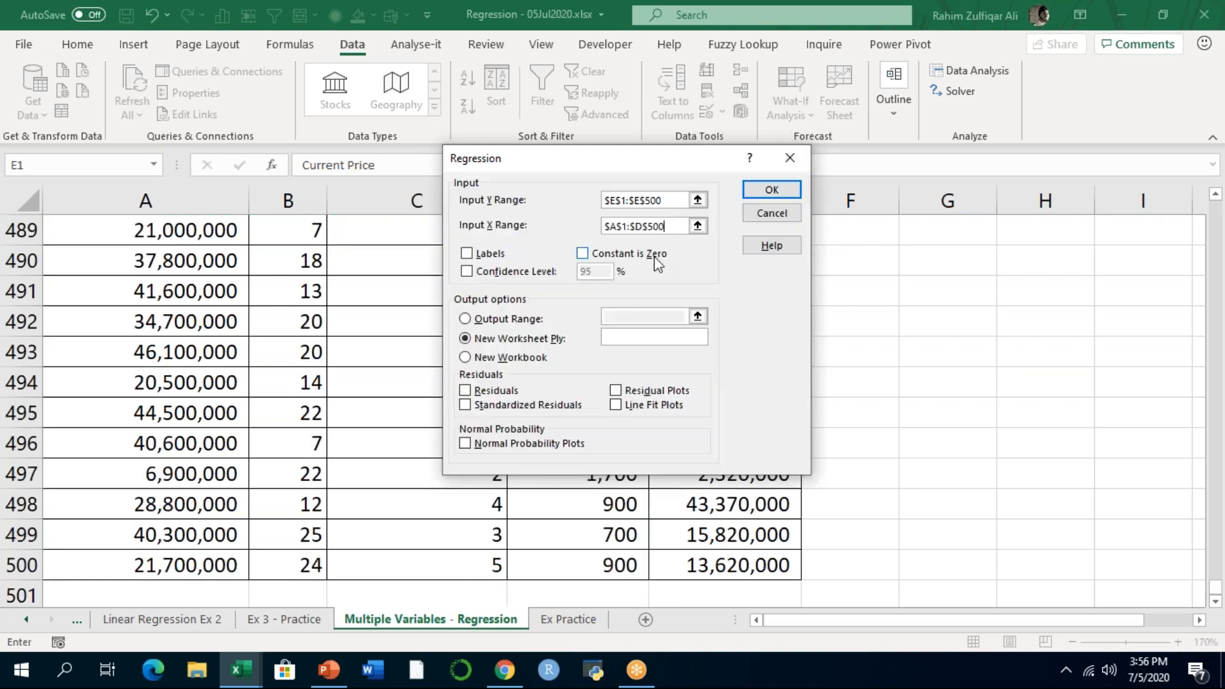
Enable Labels, Constant is Zero and a 95% confidence level, and run the regression to a new worksheet
left_click(466, 255)
left_click(588, 259)
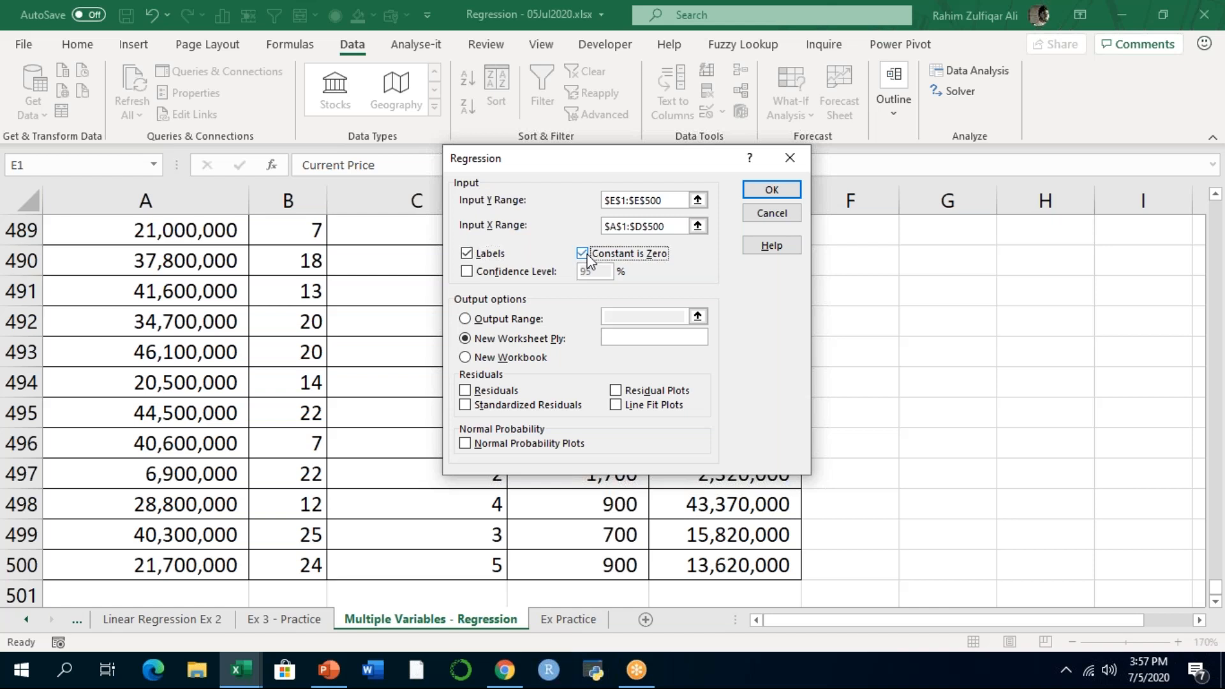
left_click(587, 258)
left_click(587, 258)
left_click(467, 271)
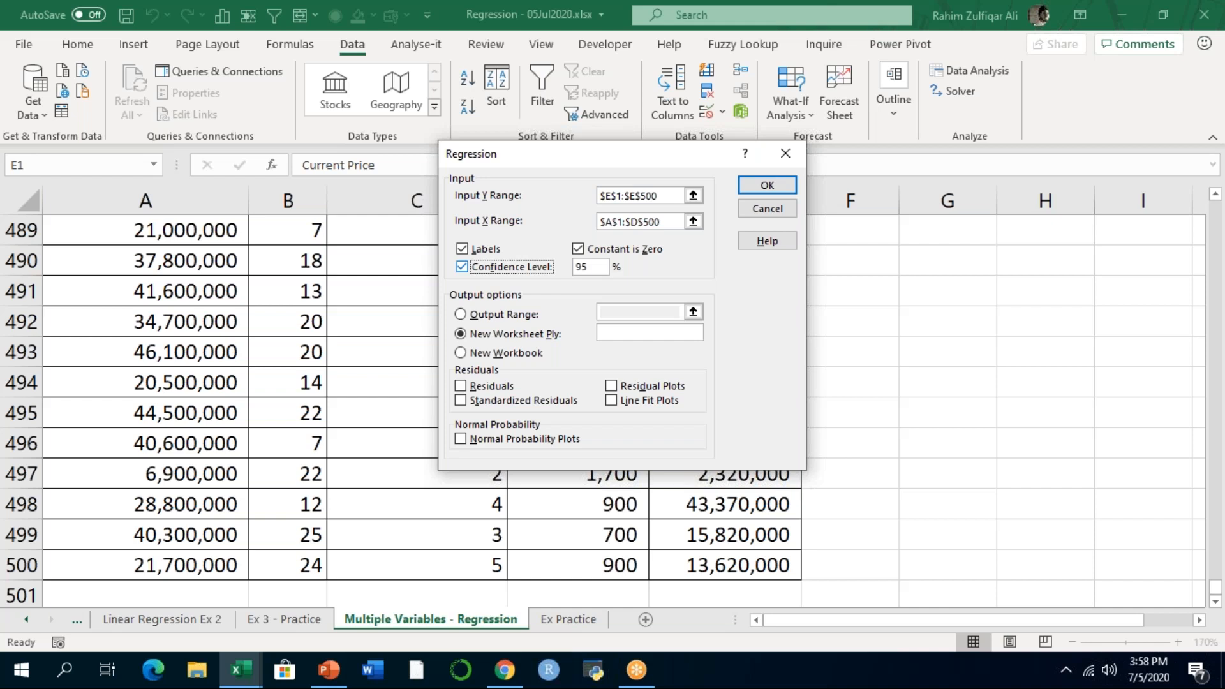
left_click(601, 265)
left_click(767, 186)
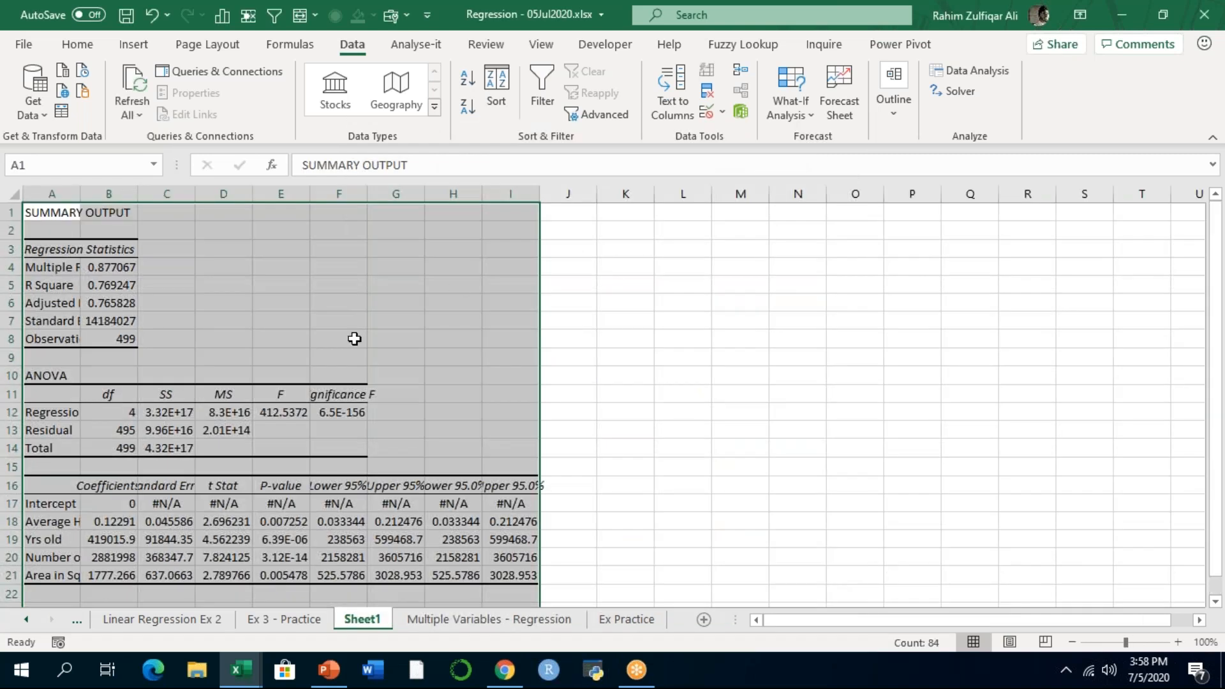
Highlight the four predictor names in A18:A21 and the R Square cells A5:B5 in yellow
left_click(236, 371)
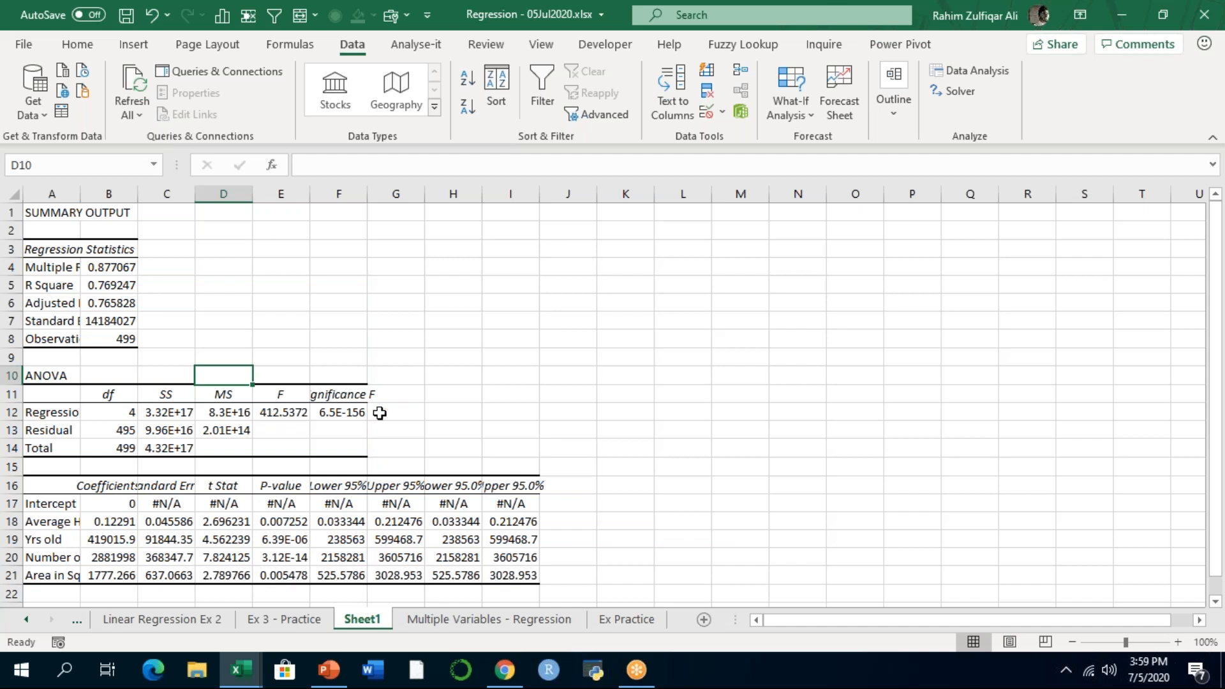
left_click(50, 375)
left_click(55, 304)
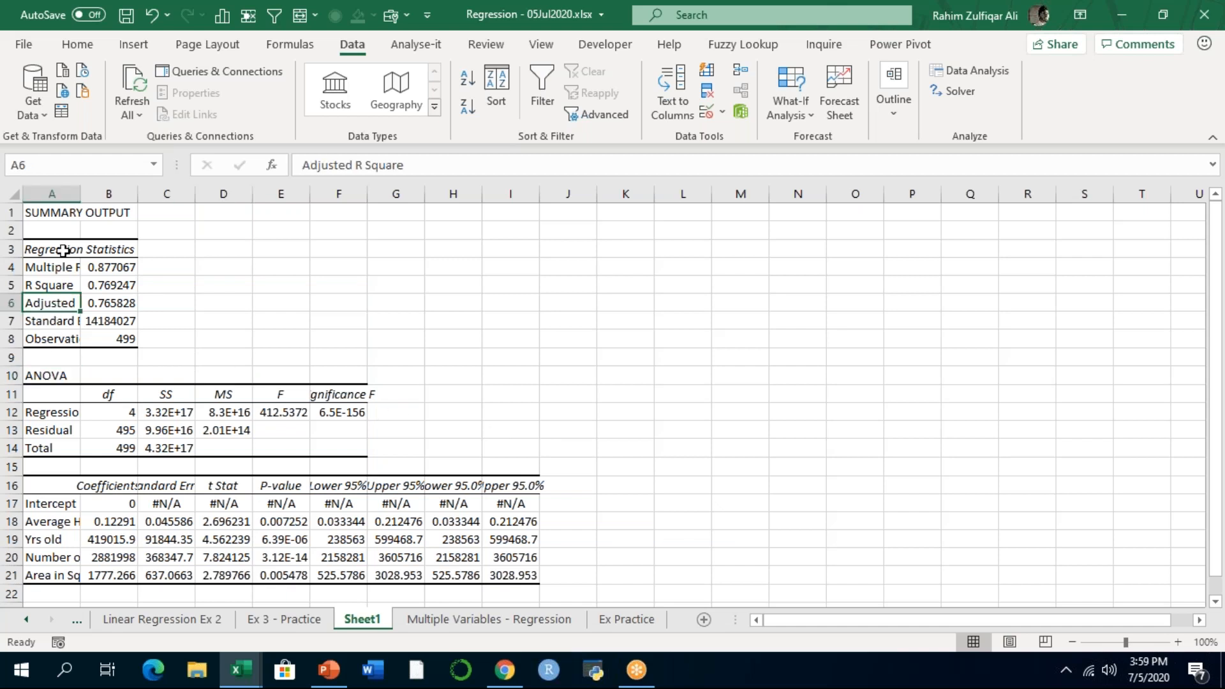
left_click(57, 285)
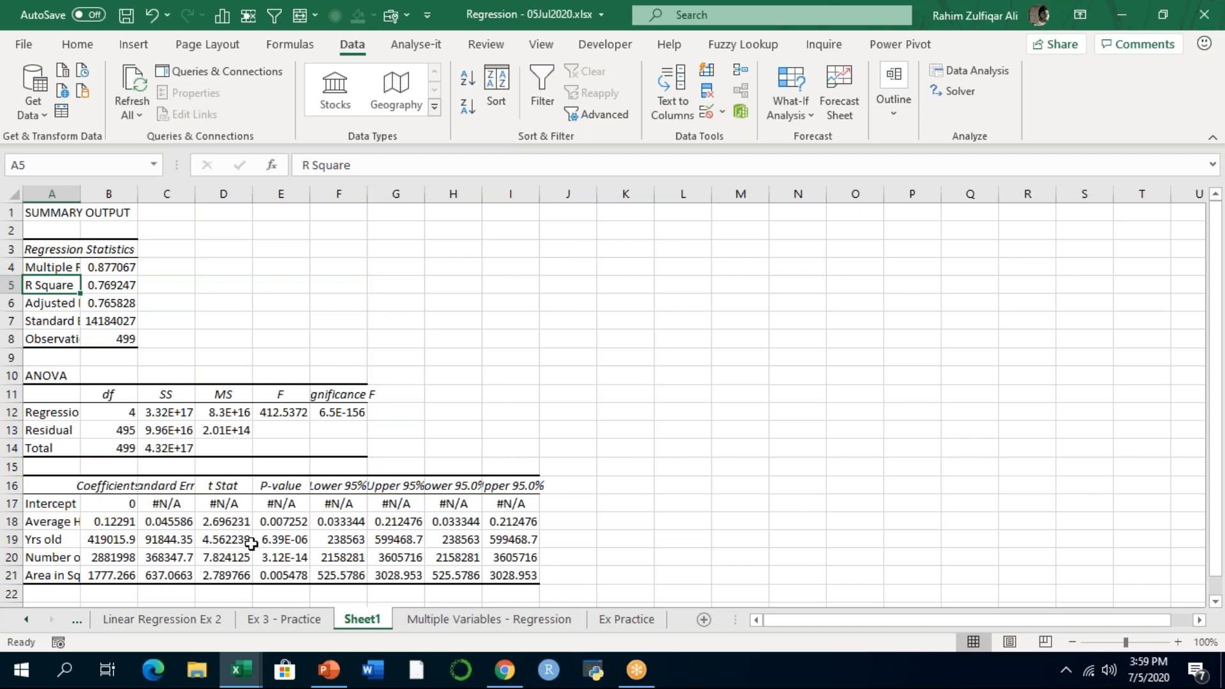
left_click_drag(46, 523, 46, 574)
left_click(77, 44)
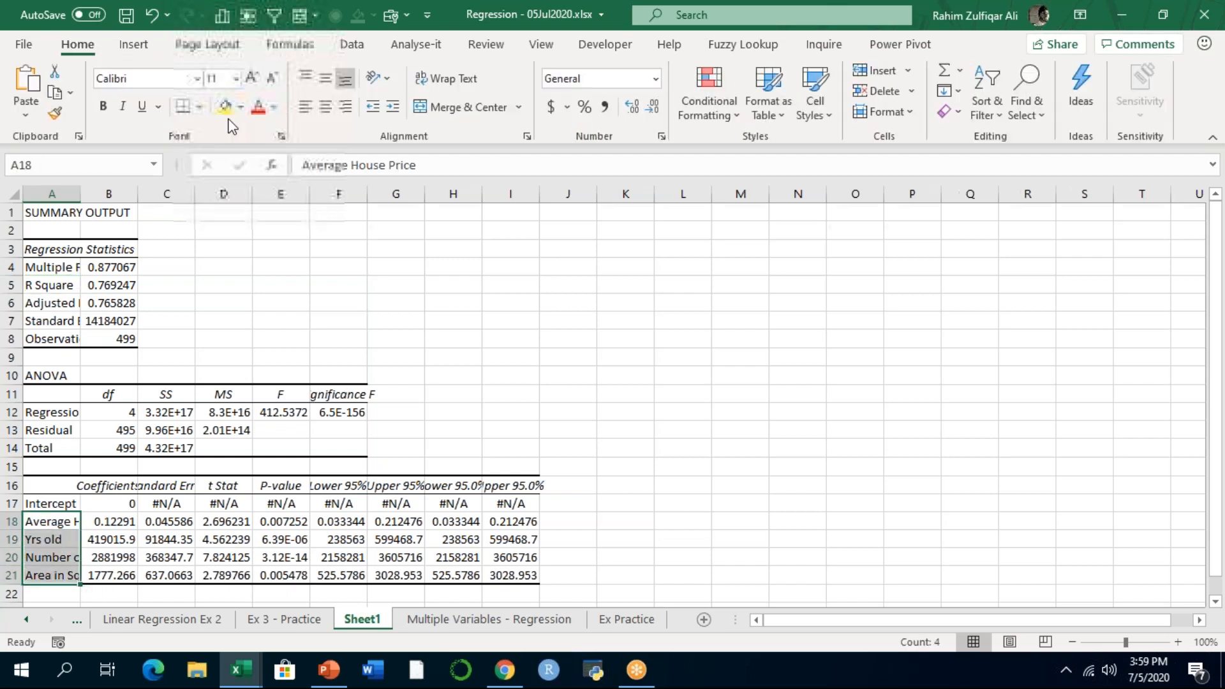
left_click(225, 107)
left_click_drag(57, 284, 108, 285)
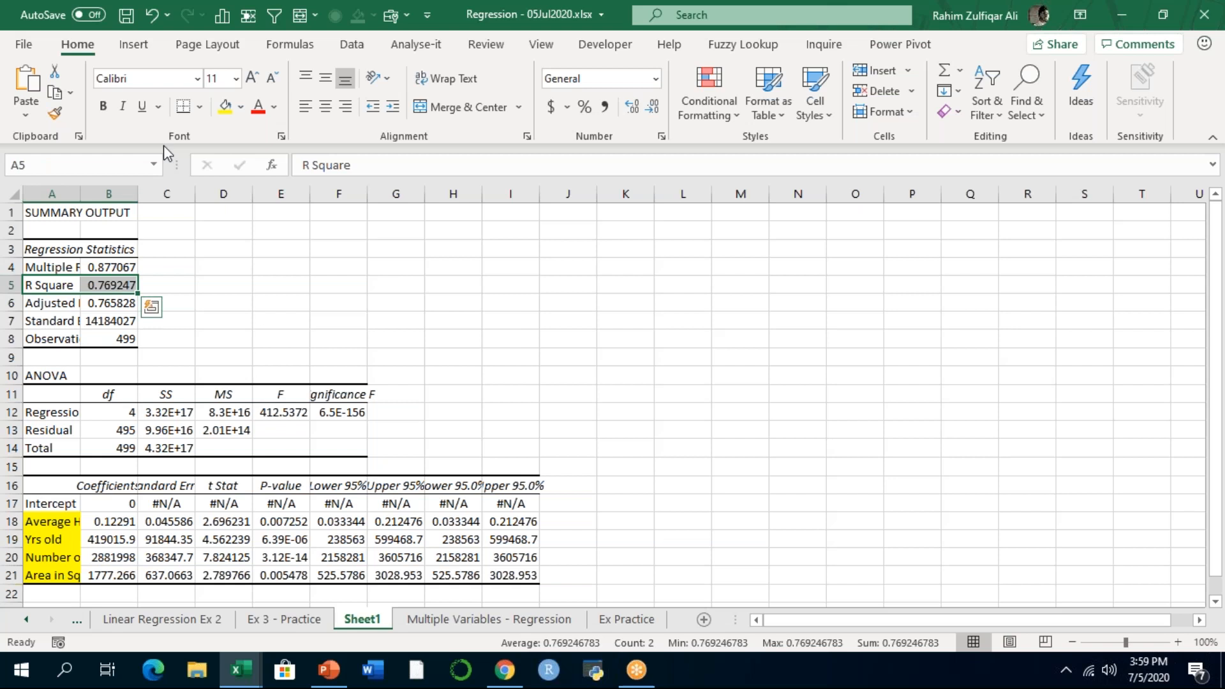
left_click(225, 107)
left_click(407, 356)
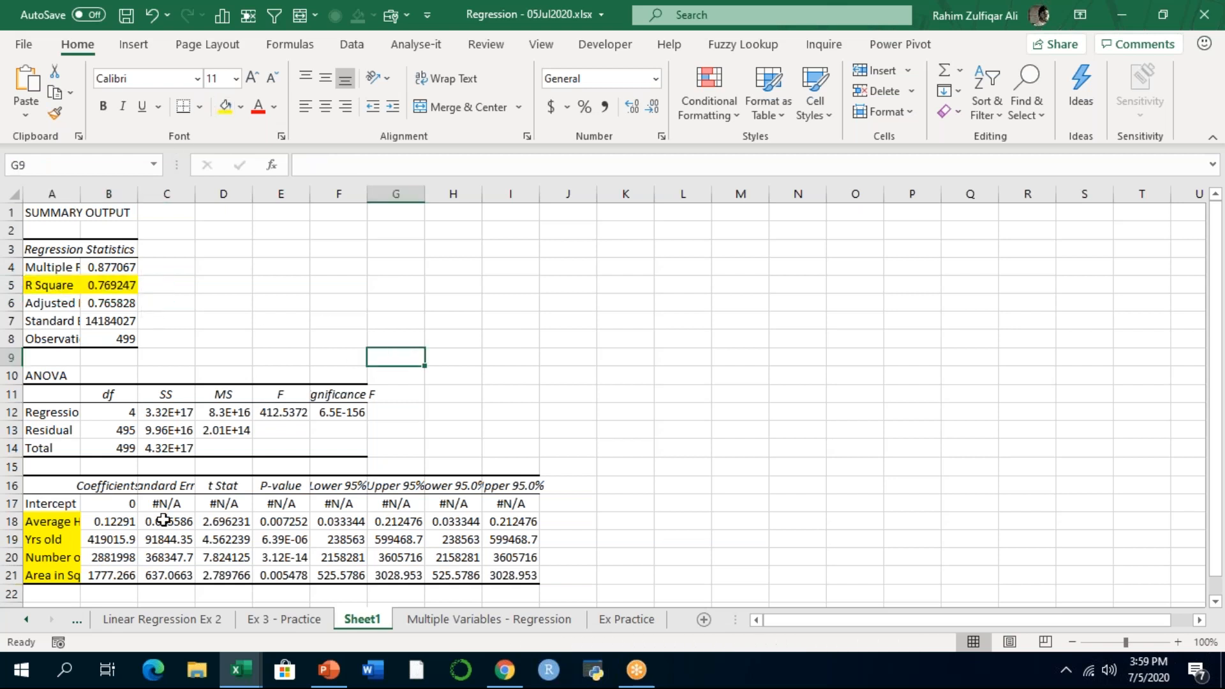
Write "Current Price = 0.12291 * average house price + 419015 * yrs old" in cell E4, based on the regression coefficients
left_click_drag(117, 522, 118, 577)
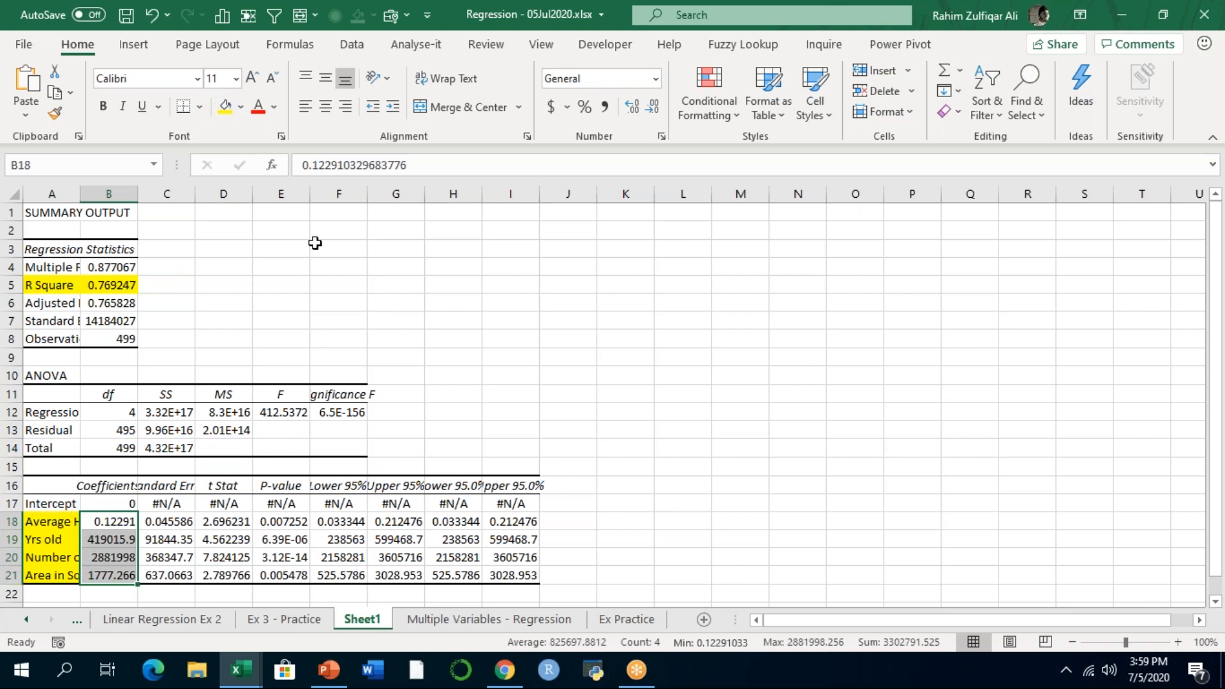
left_click(97, 285)
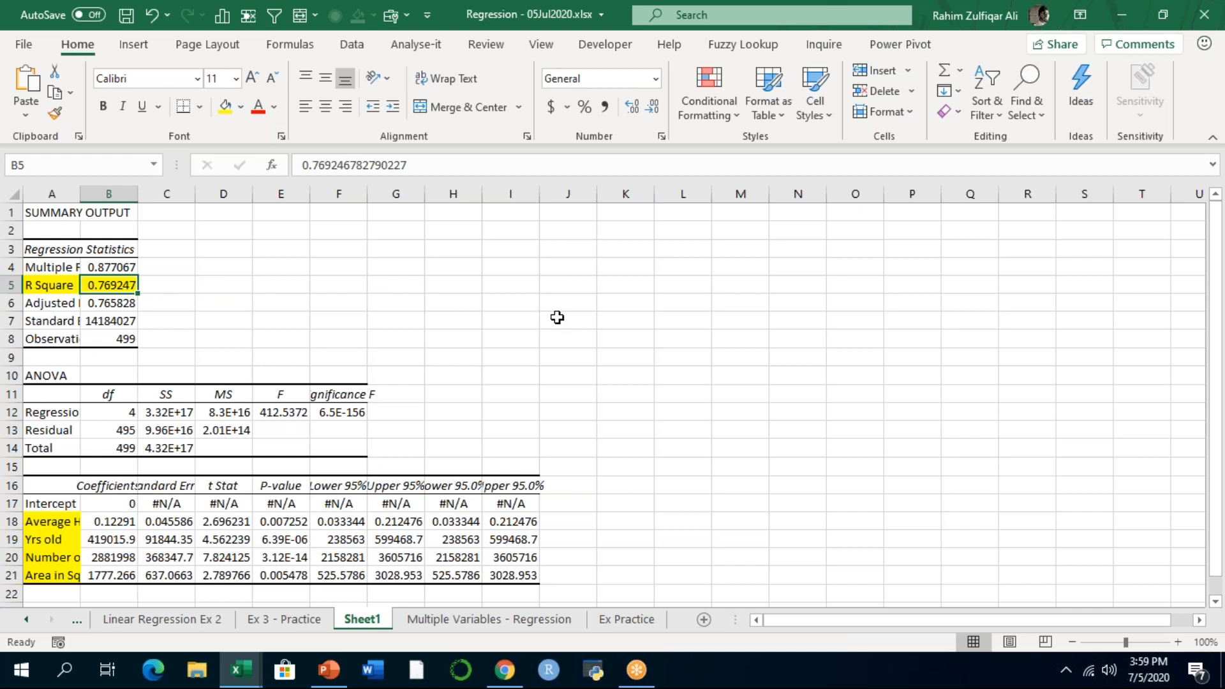
left_click(278, 267)
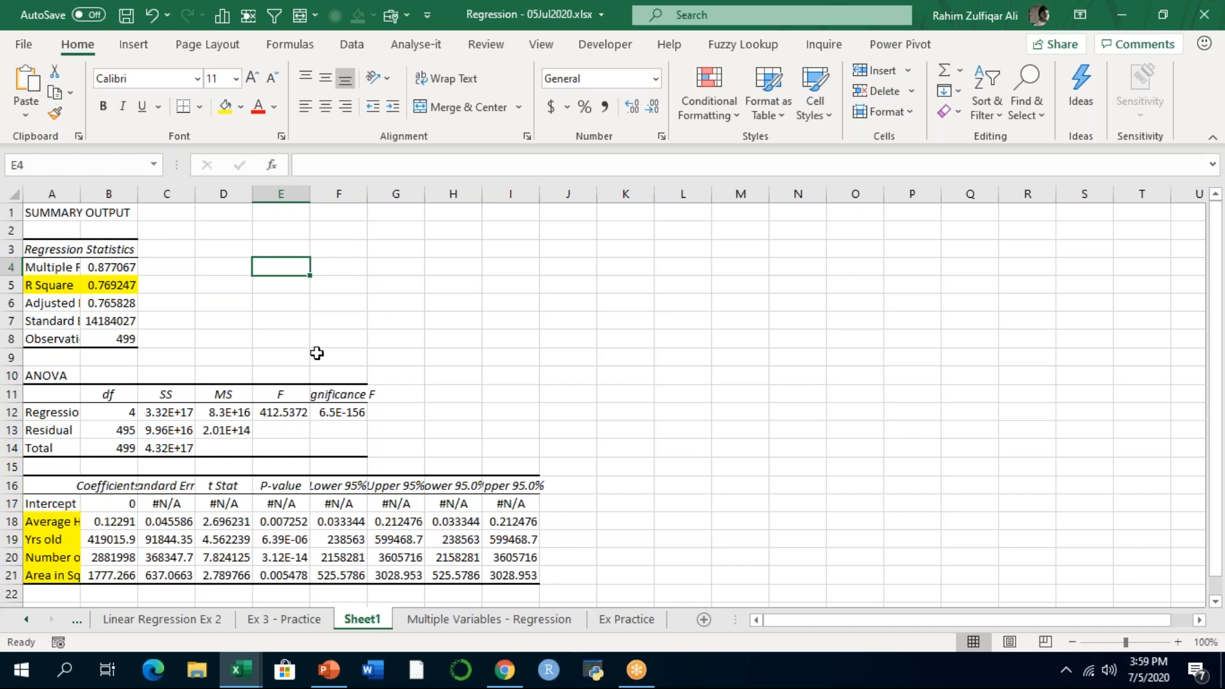
type("Curre")
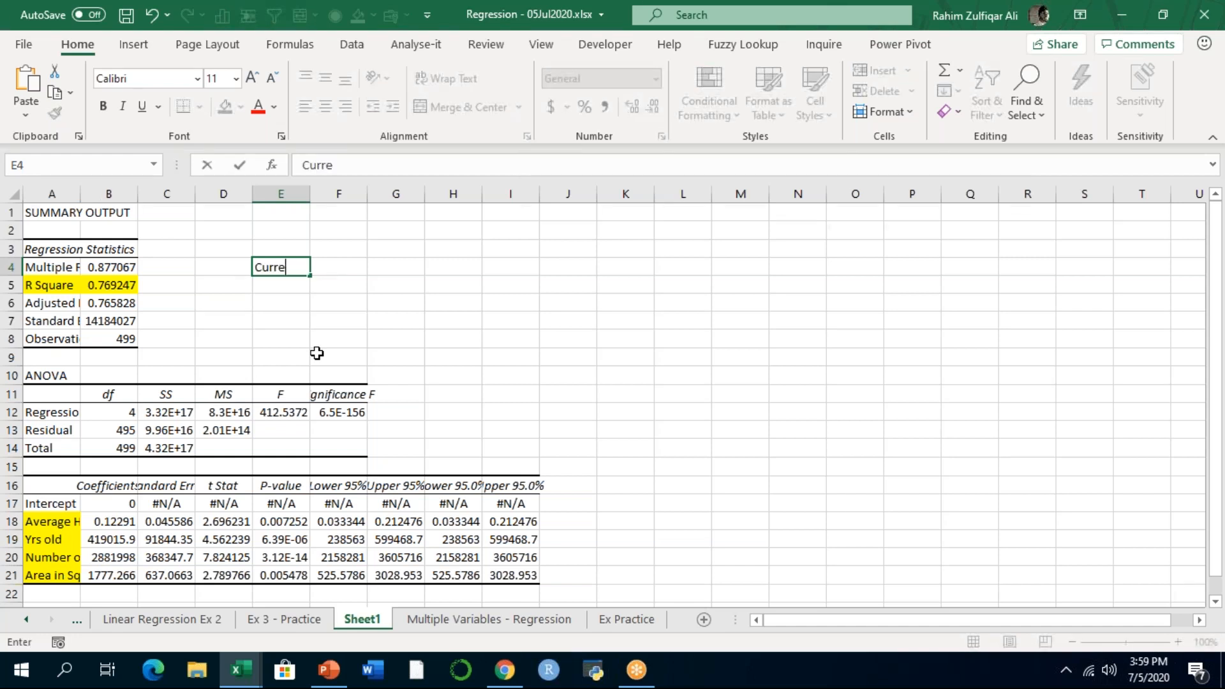
type("nt Price = 0.11")
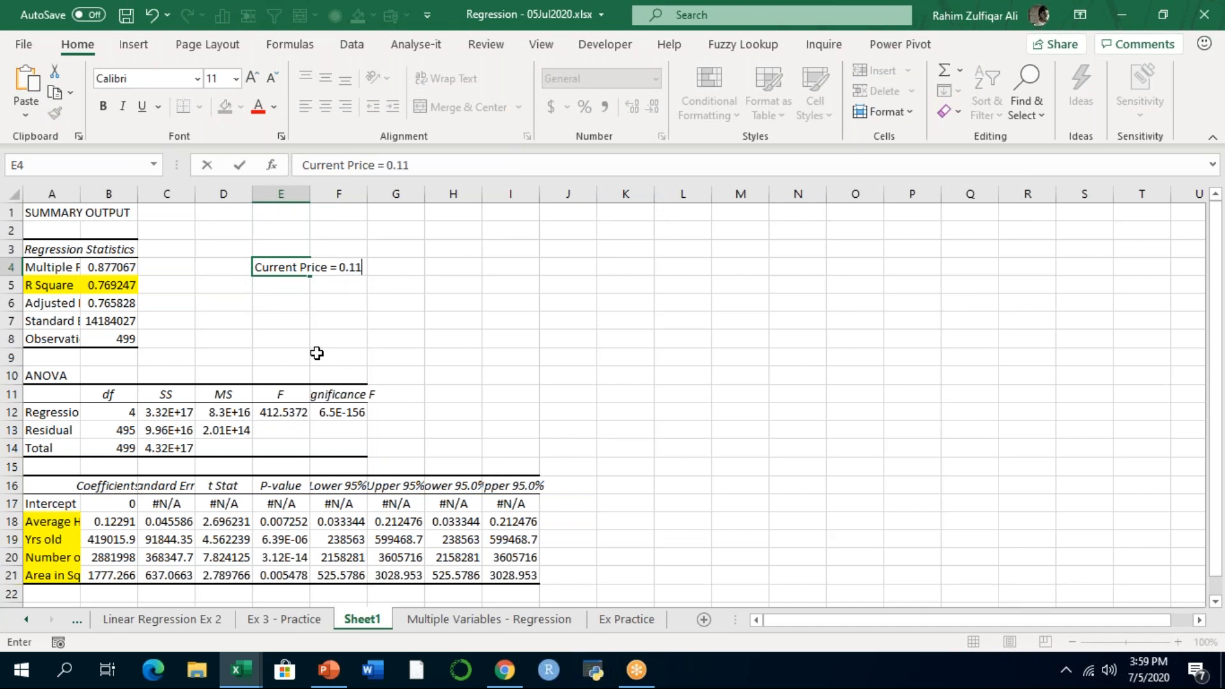
key("BackSpace")
type("2291 * average hour")
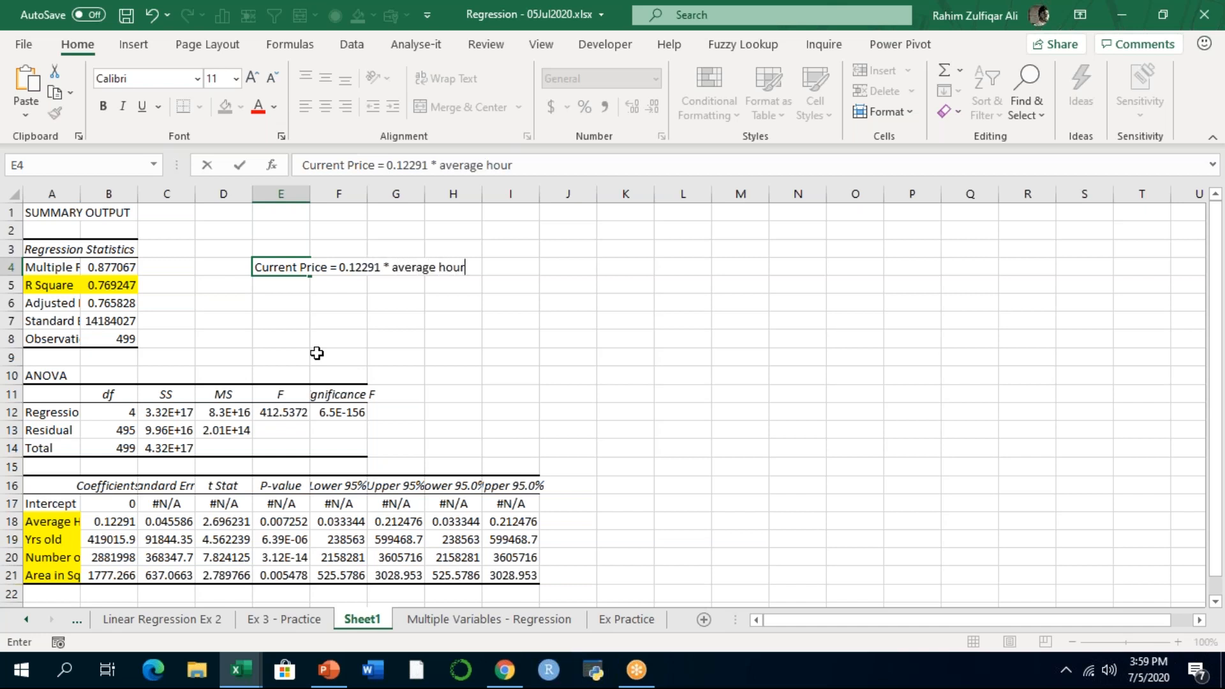
type("se p")
key("BackSpace")
key("BackSpace")
key("BackSpace")
key("BackSpace")
key("BackSpace")
type("se price + 419")
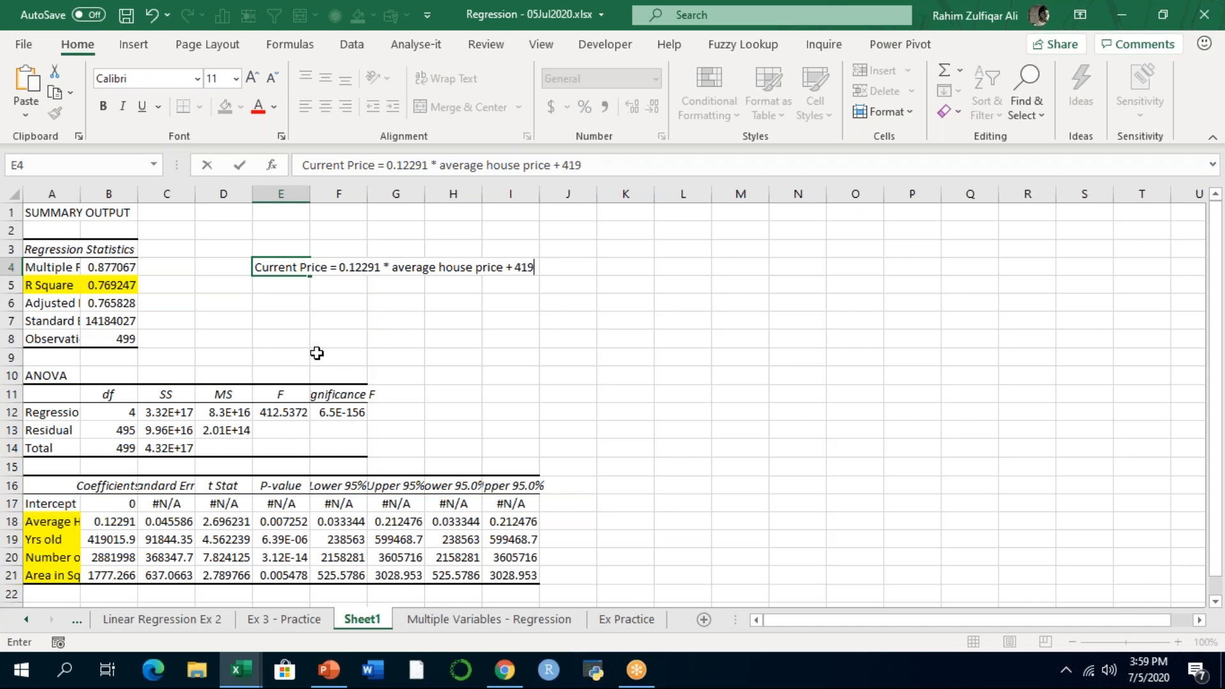
type("015 * yrs old")
key("Return")
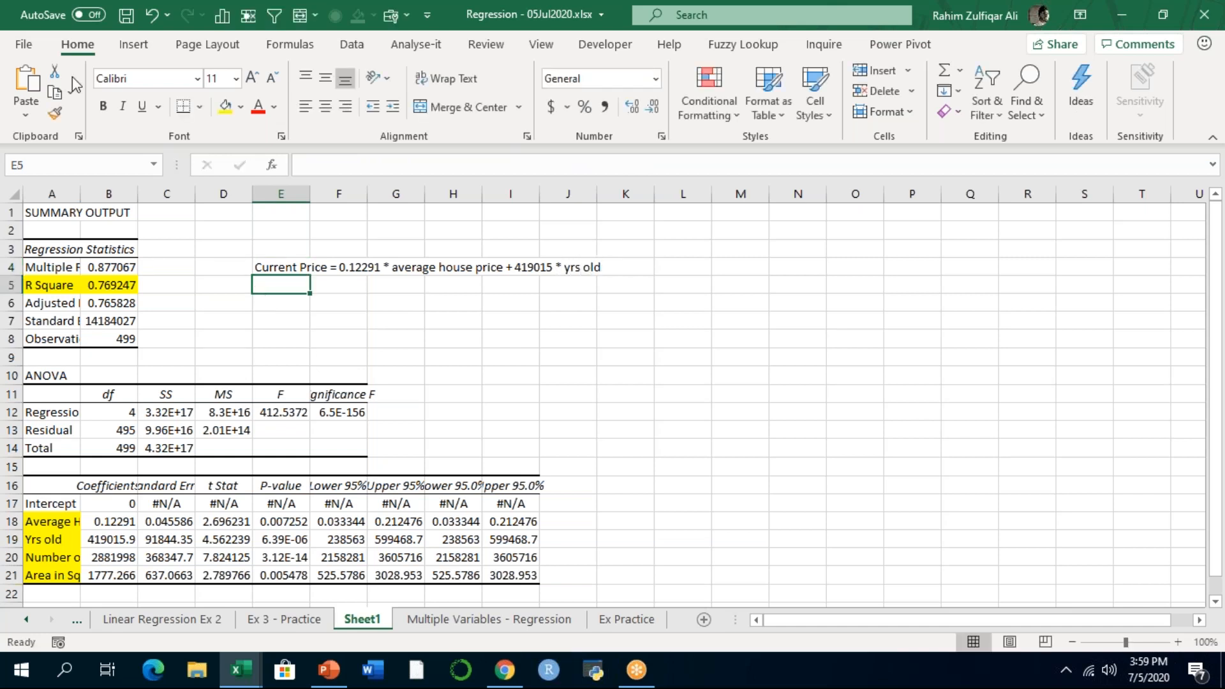
Widen column A to fit the full output labels and compare the coefficients in B18:B21 with the written equation
left_click_drag(81, 195, 148, 197)
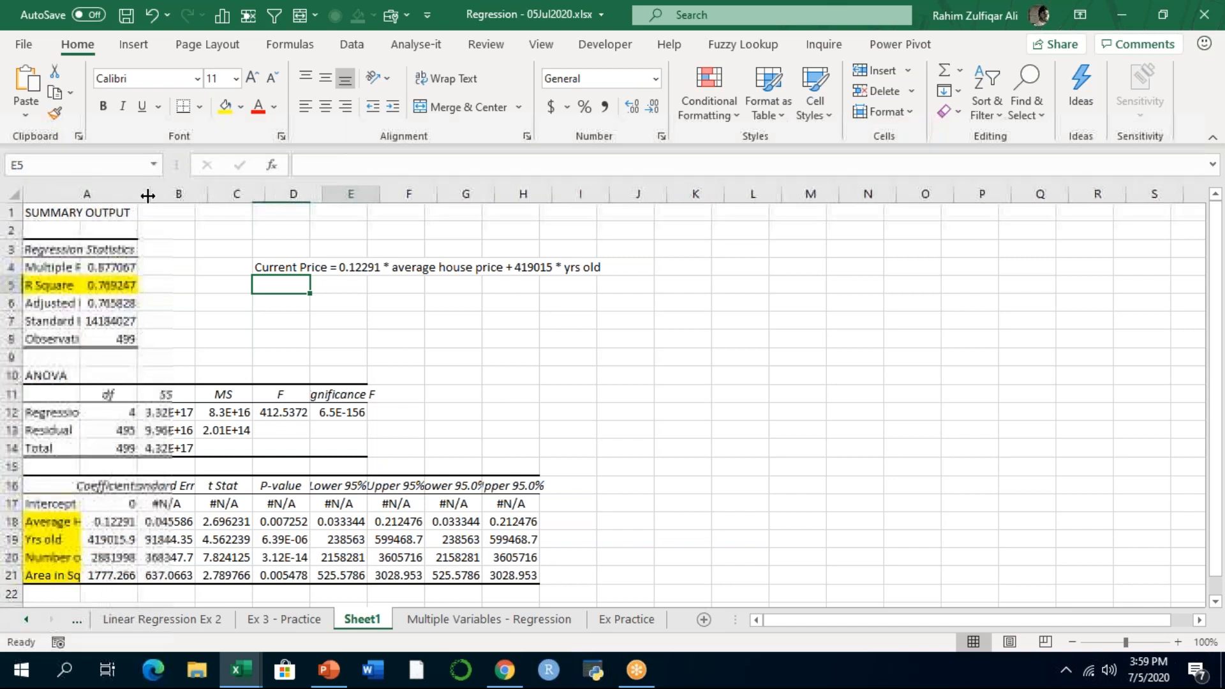
left_click_drag(135, 519, 116, 570)
left_click_drag(181, 522, 172, 574)
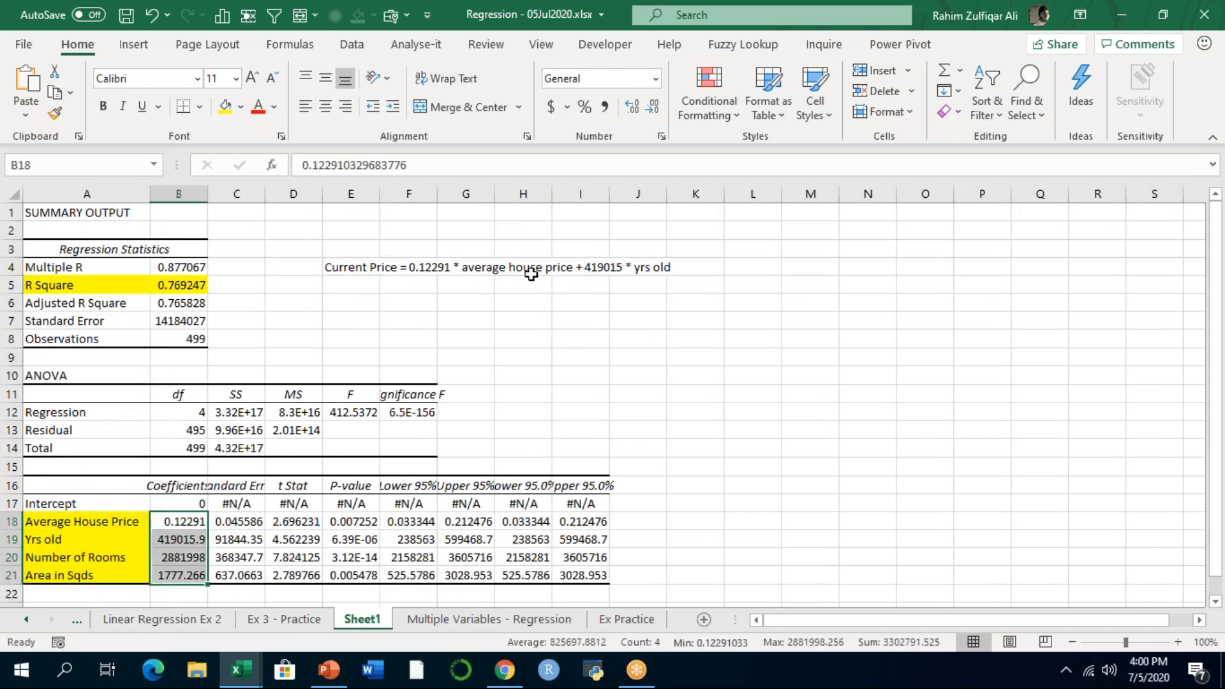
left_click(440, 268)
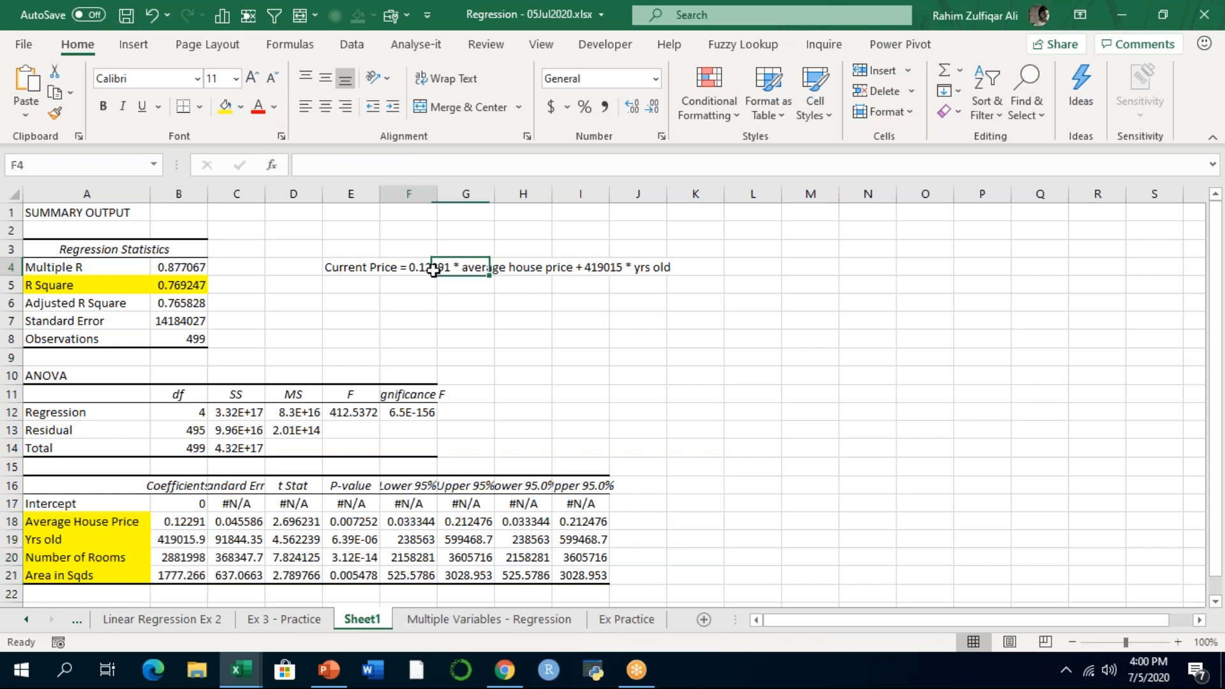
Write the general line equation "y = mx + c" in G6 and its multiple-variable form "y = m1x1 + m2x2...." in G7
left_click(450, 300)
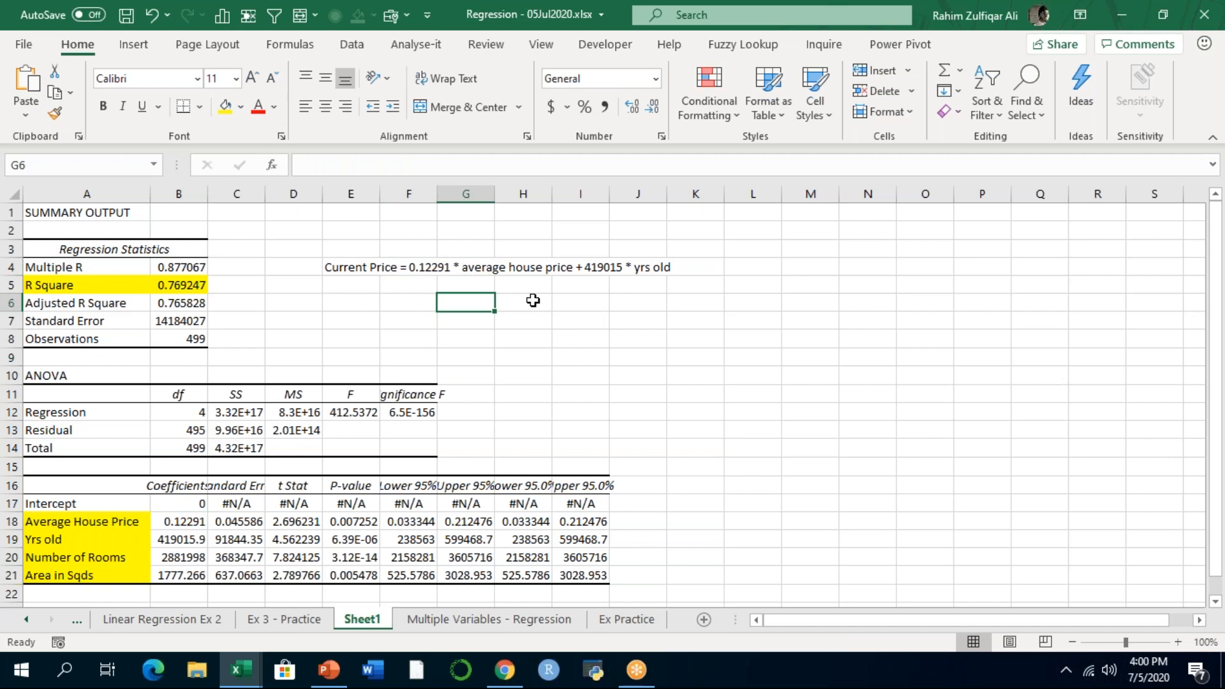
type("y = mx")
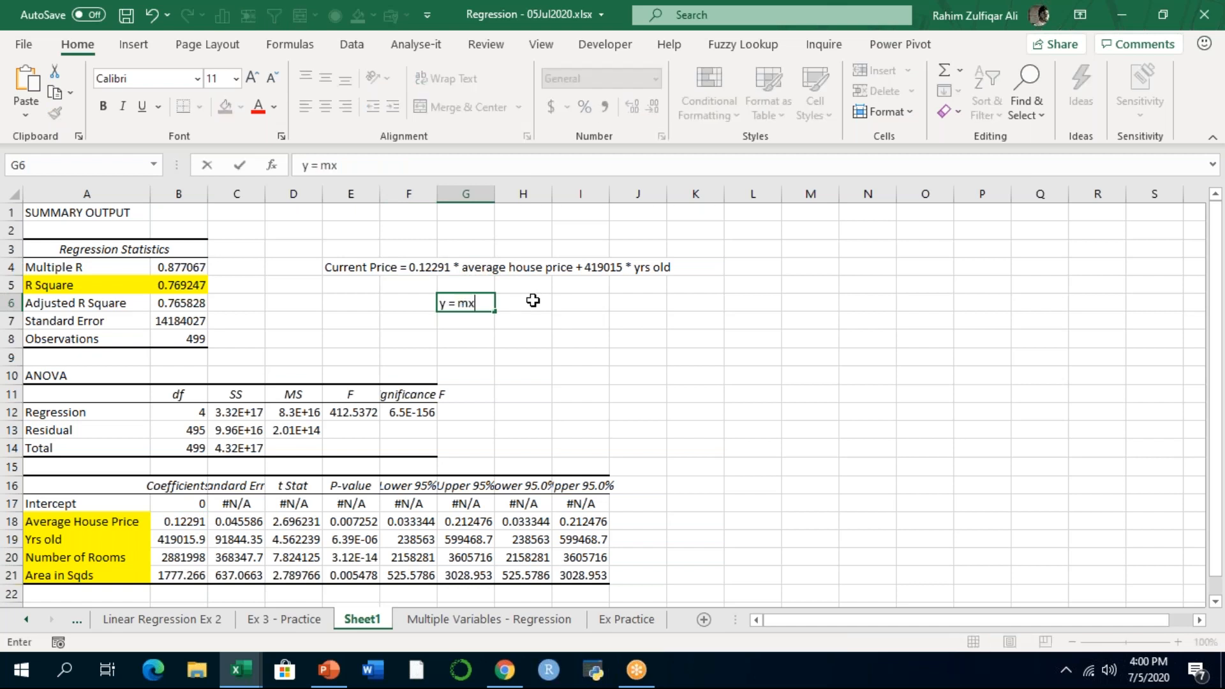
type(" + c")
key("Return")
type("y = ")
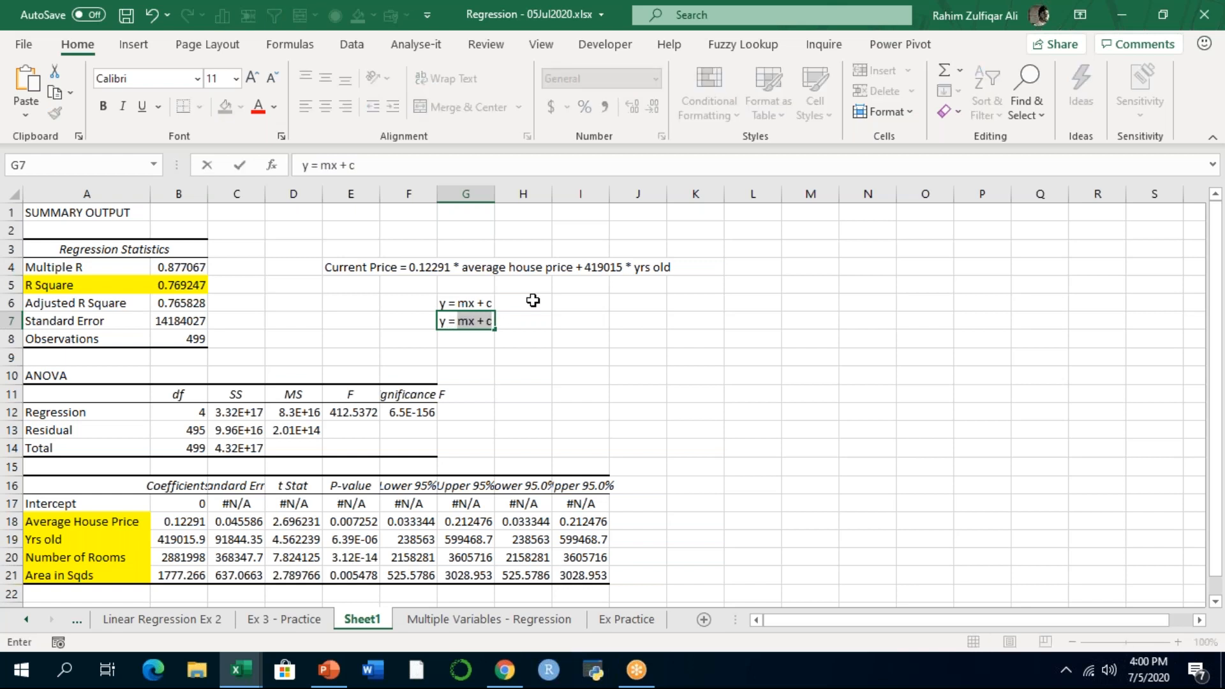
type("mx")
key("BackSpace")
key("BackSpace")
type("1x1 +")
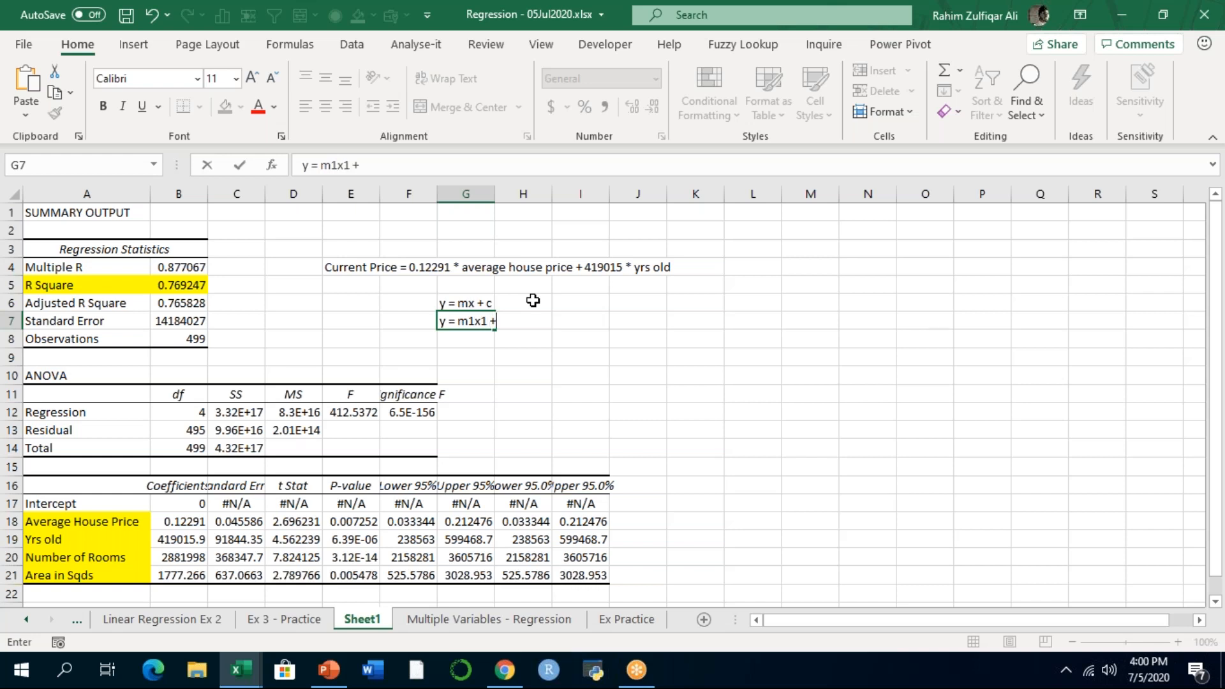
type(" m2x2....")
key("Return")
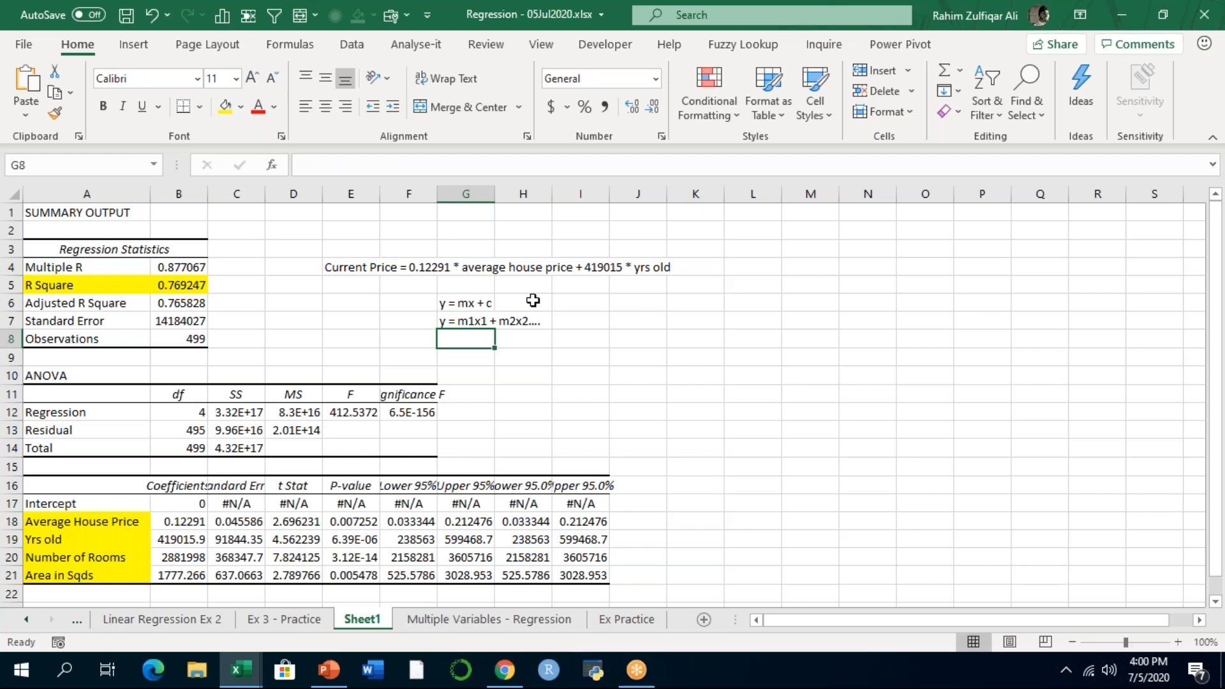
Review the R Square value in A5:B5 and the lower and upper 95% bounds of the four predictors in rows 18 to 21
left_click(183, 289)
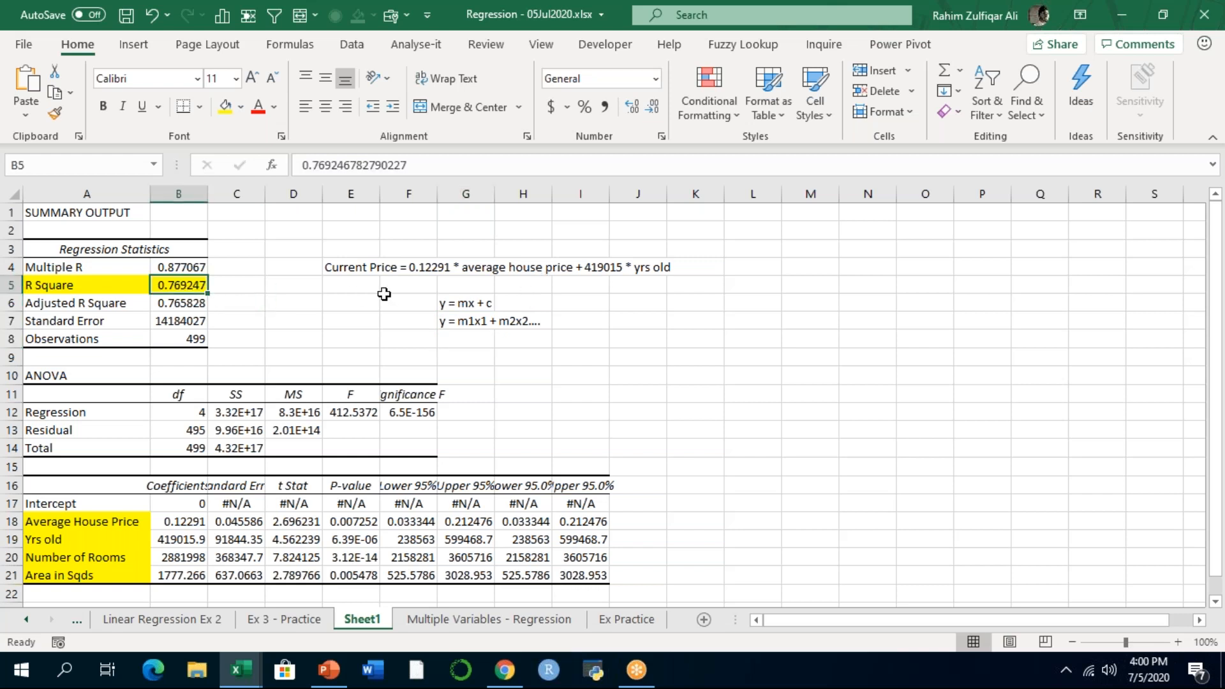
left_click(90, 284)
left_click(156, 285)
left_click_drag(423, 525, 412, 576)
left_click_drag(466, 522, 467, 595)
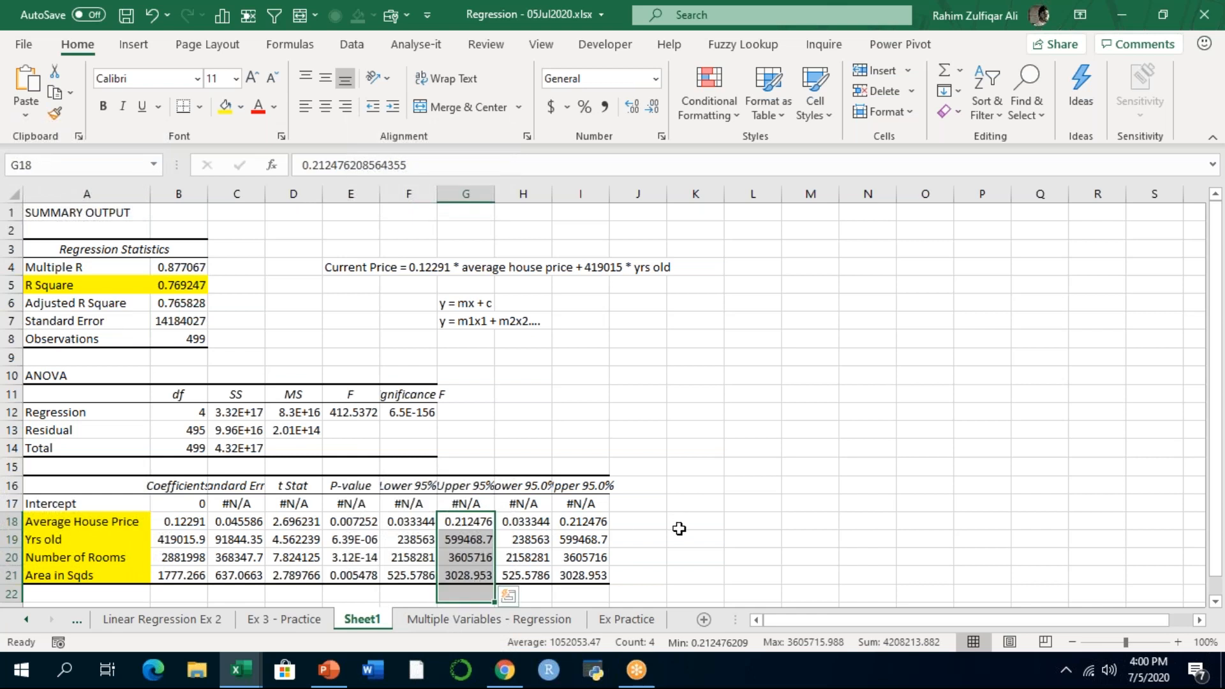
left_click(588, 554)
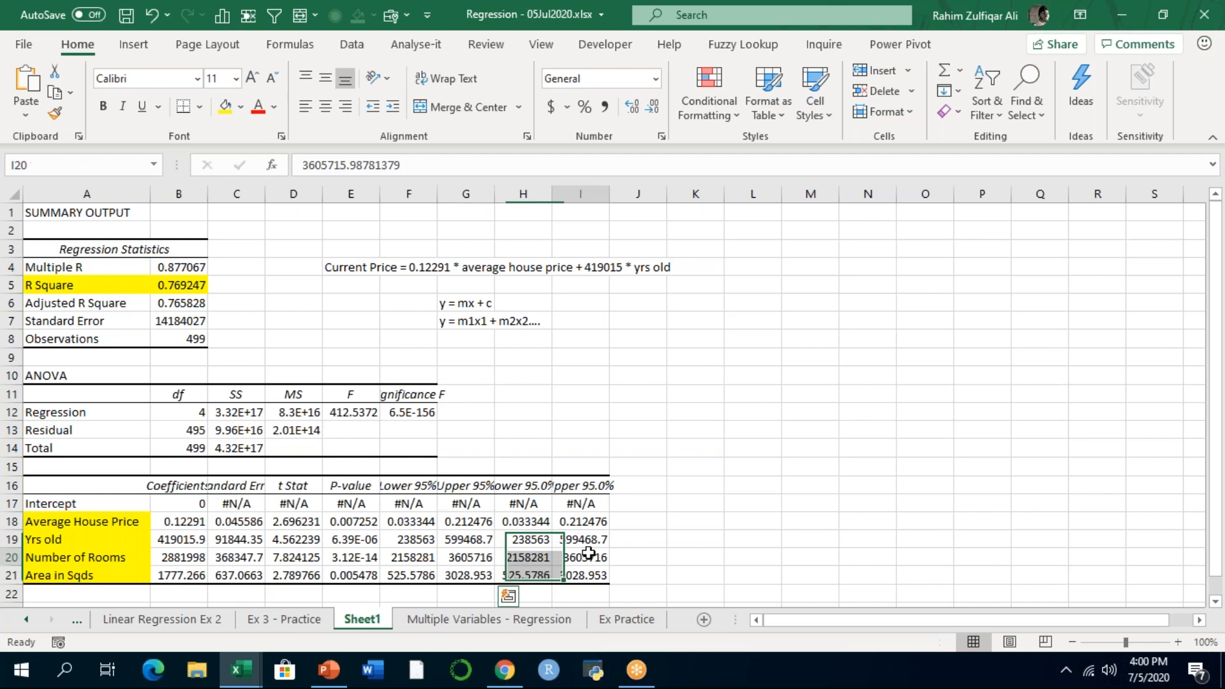
Open the Ex Practice sheet and examine its predictor columns Original Price, Usage in Yrs, Repairs and Kms Driven
left_click(627, 619)
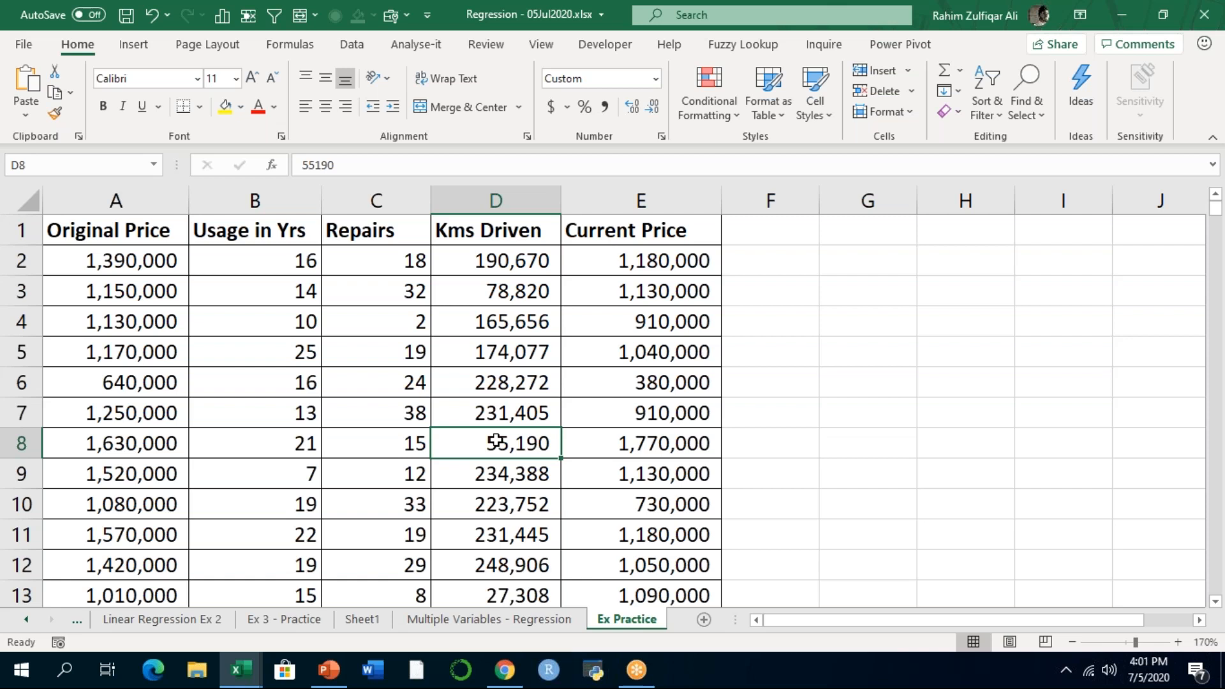
key("Left")
key("Left")
key("Left")
key("Right")
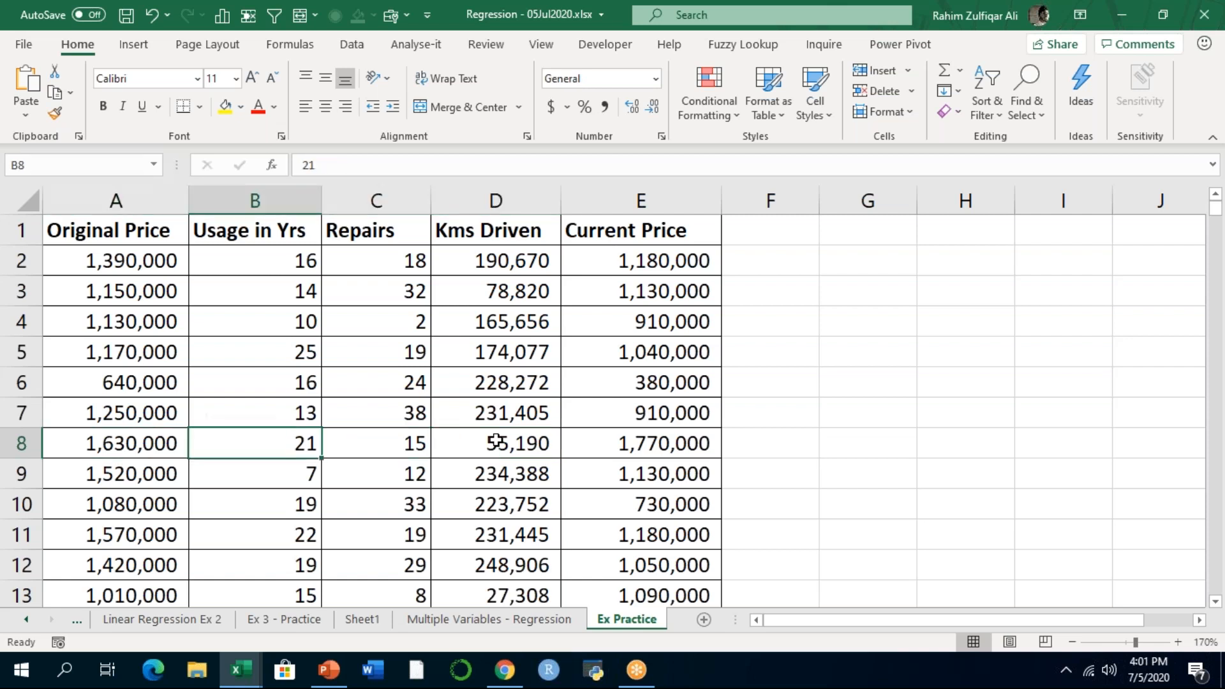
key("Right")
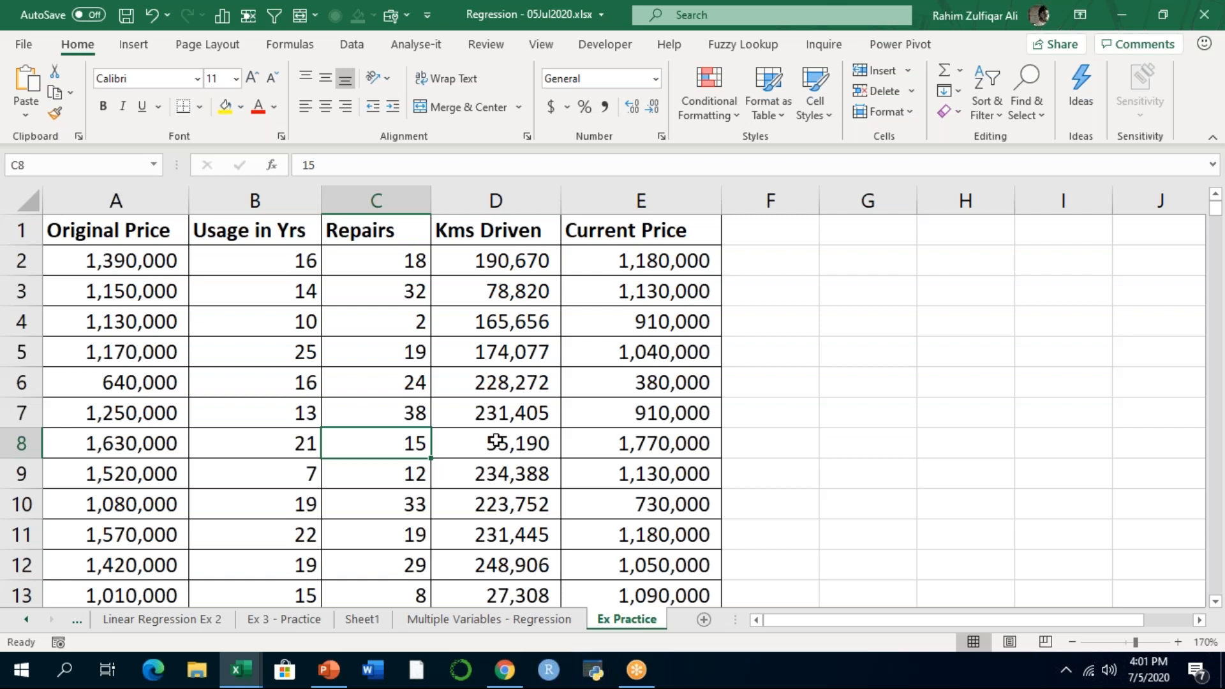
key("Right")
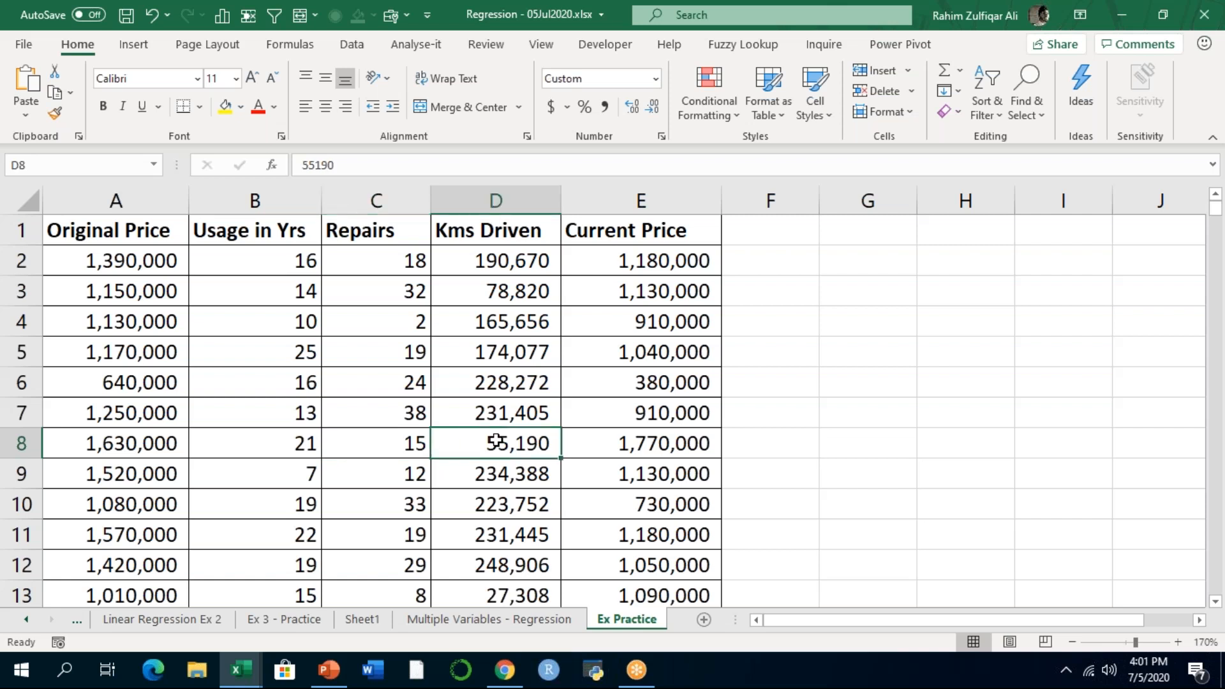
Examine the Current Price column in the practice data and read across the predictor columns to see what it depends on
key("Right")
key("Up")
key("Up")
key("Up")
key("Up")
key("Up")
key("Up")
key("Up")
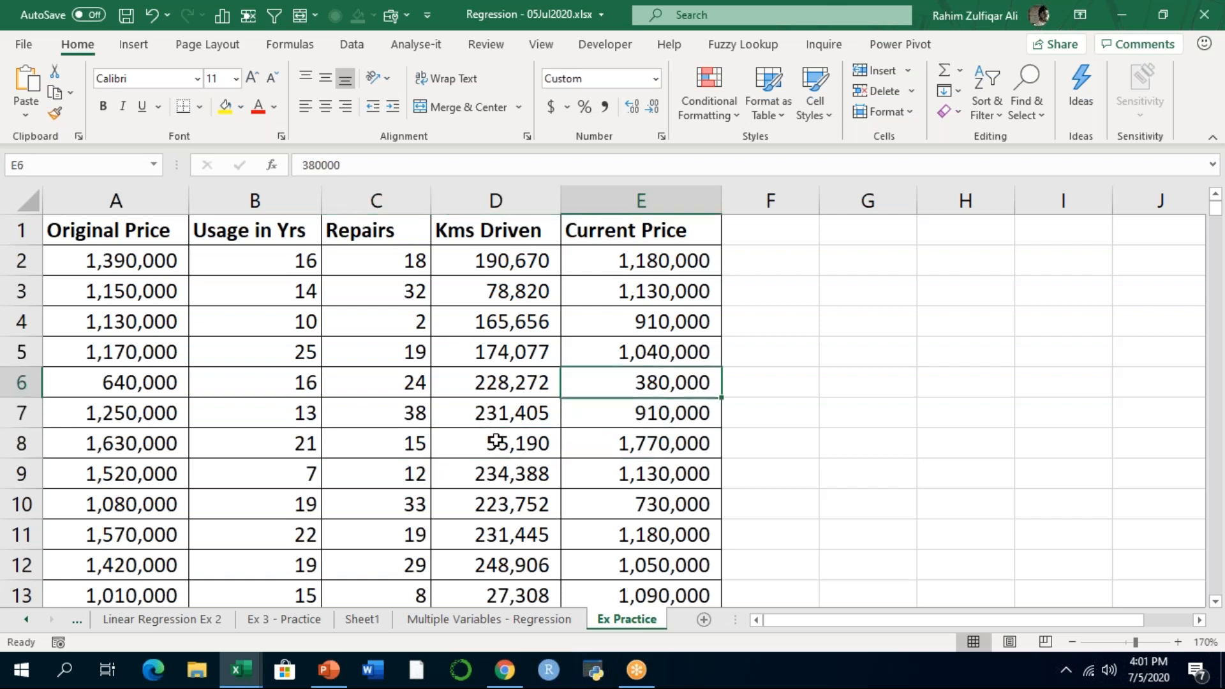
key("Left")
key("Left")
key("Left")
key("Left")
key("Down")
key("Right")
key("Right")
key("Right")
key("Right")
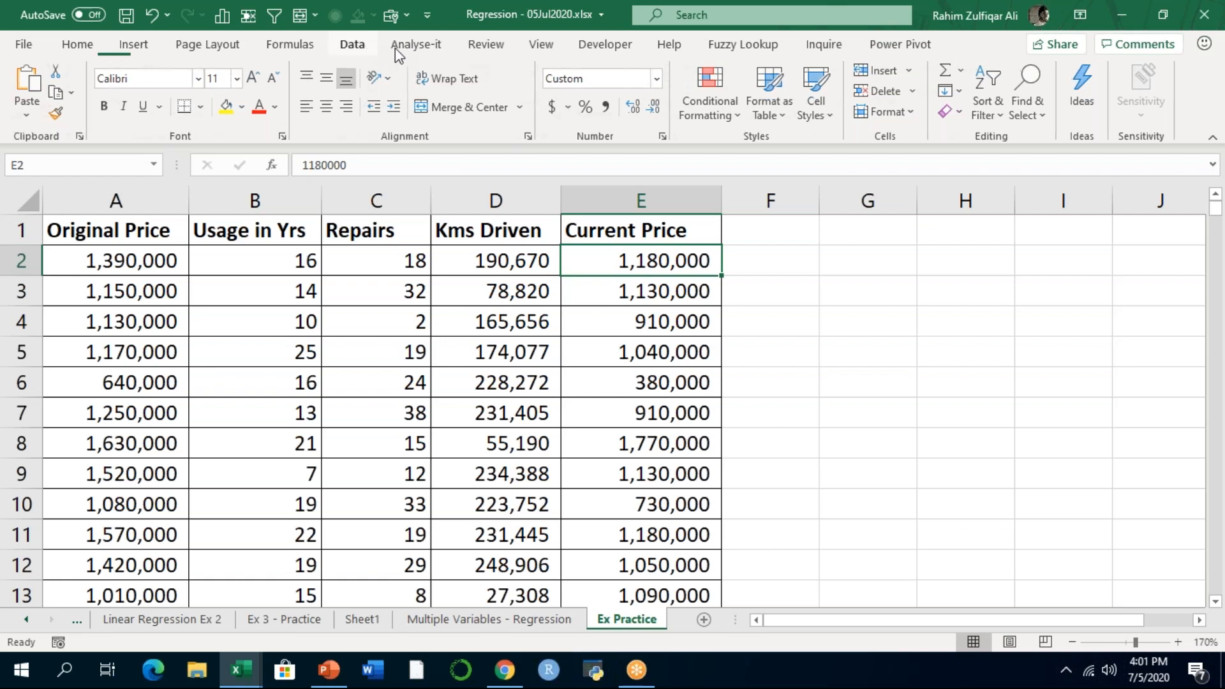
Bring up the Data Analysis tool list with Regression selected and dismiss it without running the analysis
left_click(368, 50)
left_click(964, 72)
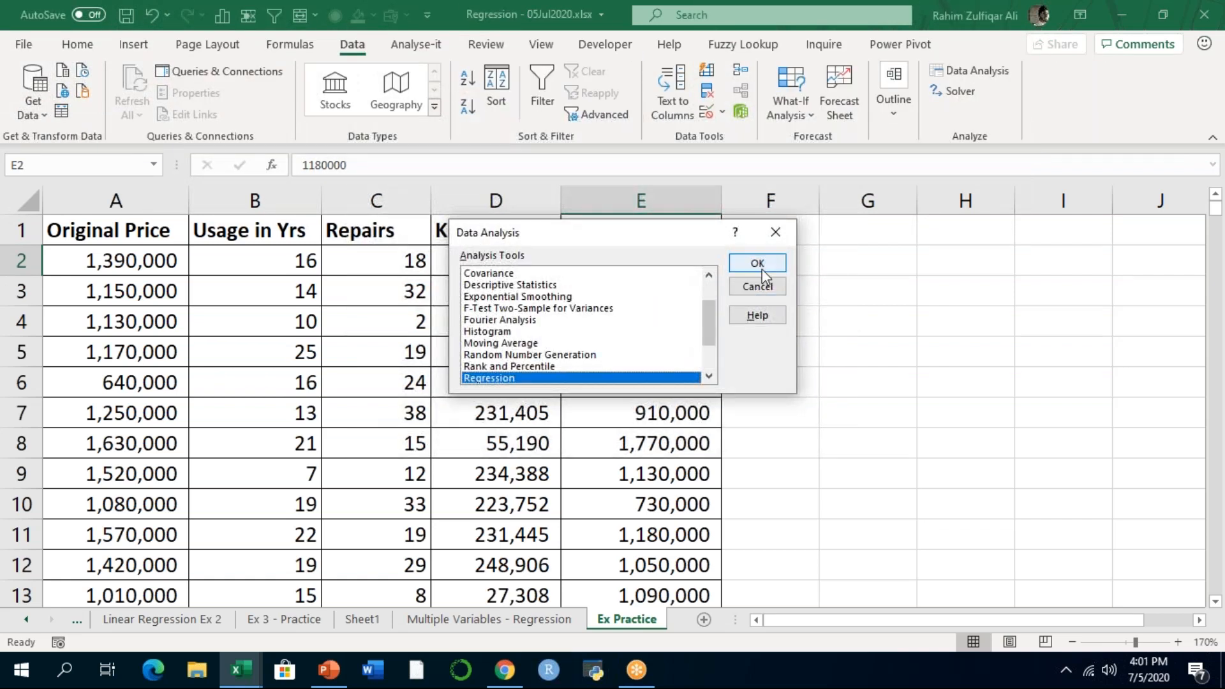
left_click(773, 231)
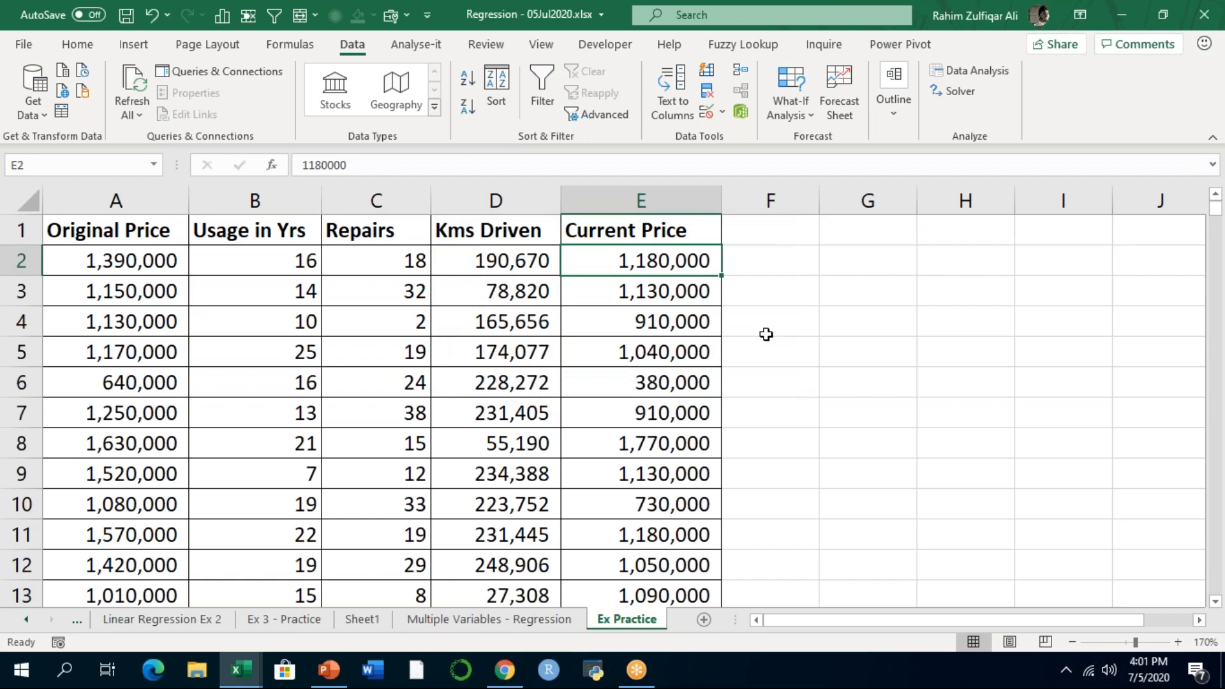
Switch to PowerPoint
left_click(328, 669)
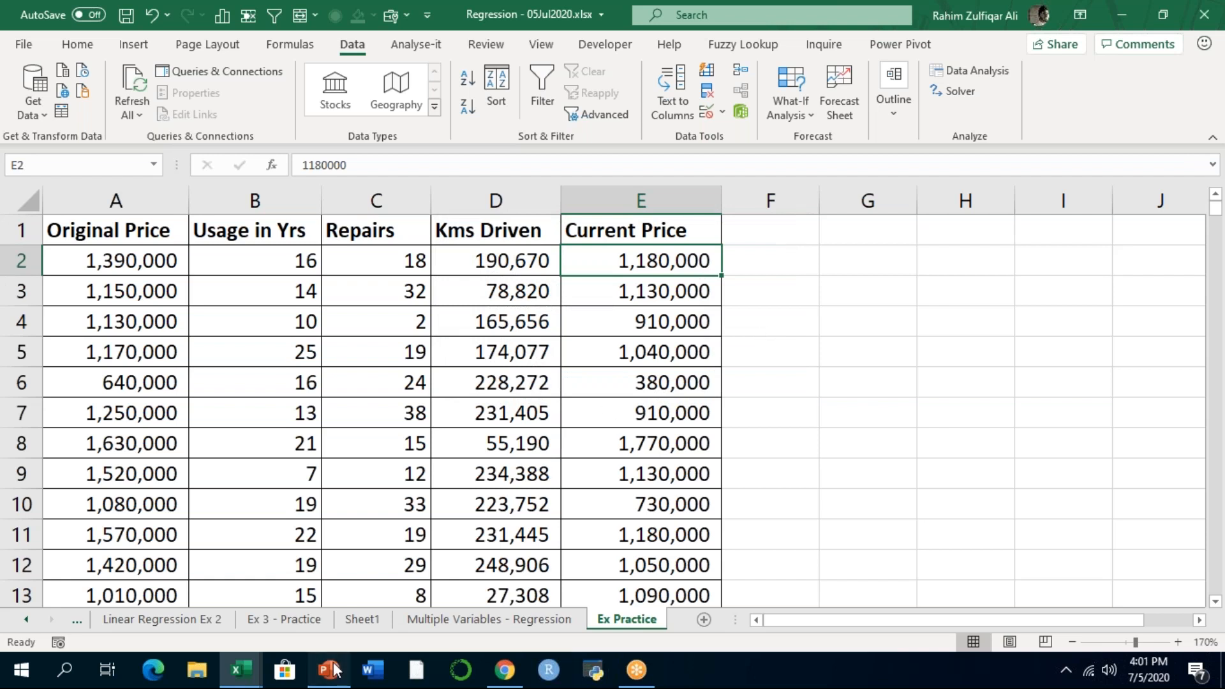